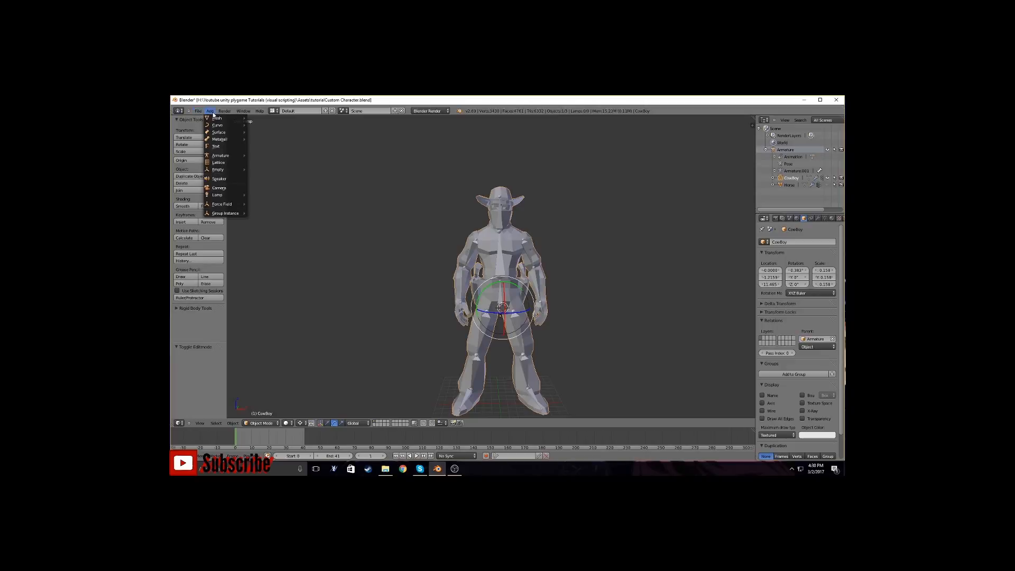
# Add a metaball ball to the scene and expand the Armature's hierarchy
pyautogui.moveTo(219, 138)
pyautogui.click(257, 140)
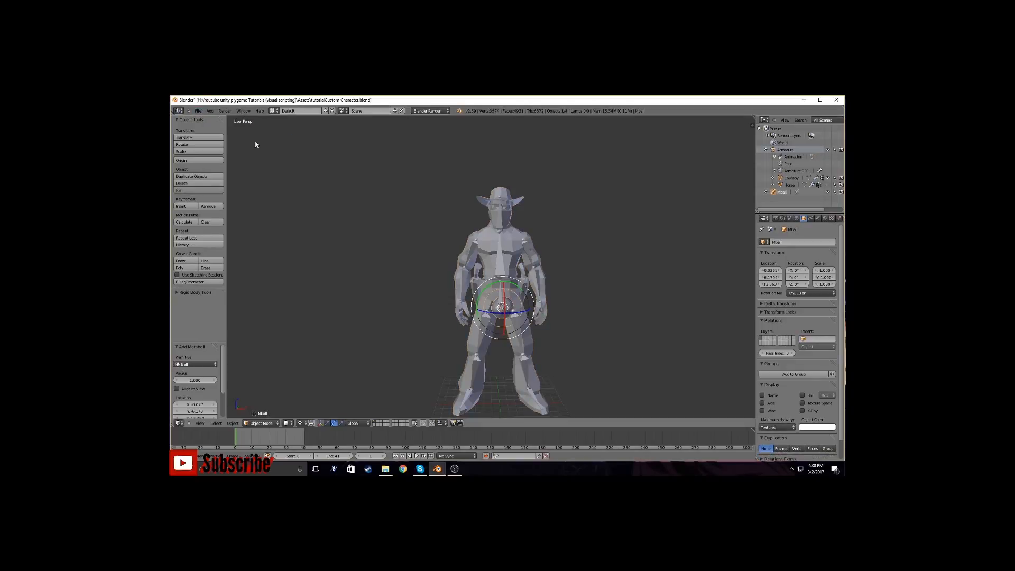
pyautogui.click(766, 151)
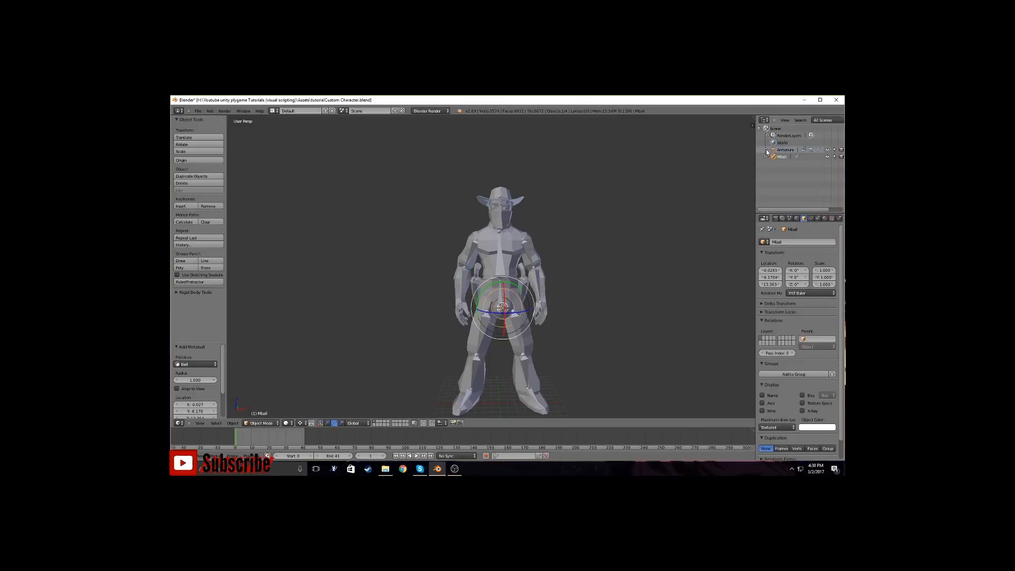
pyautogui.click(766, 151)
pyautogui.moveTo(387, 298); pyautogui.dragTo(703, 311, button='middle')
pyautogui.moveTo(628, 313); pyautogui.dragTo(730, 229, button='middle')
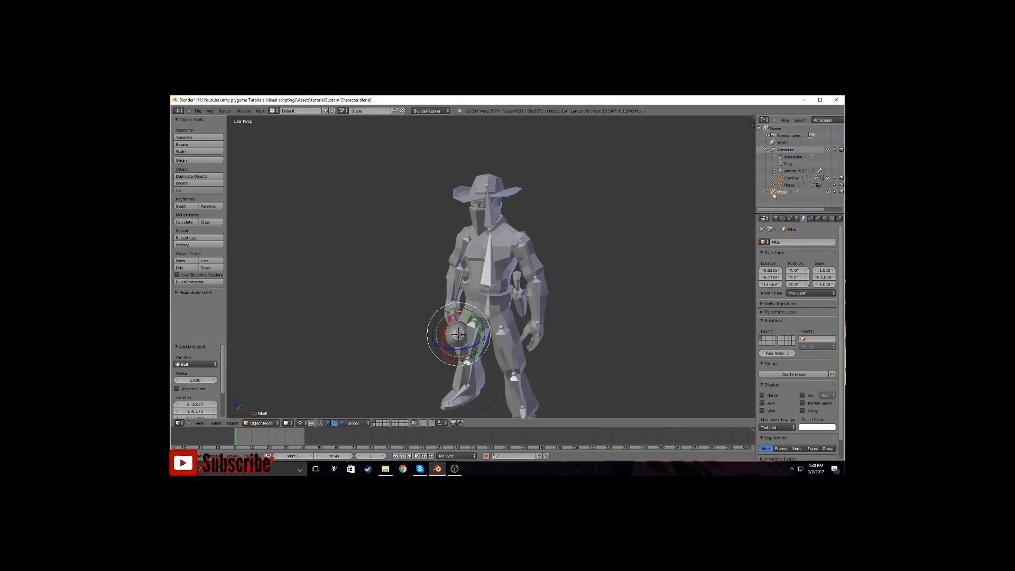
# Try to parent the metaball to the Armature with automatic weights, and delete the metaball
pyautogui.moveTo(774, 195); pyautogui.dragTo(774, 150)
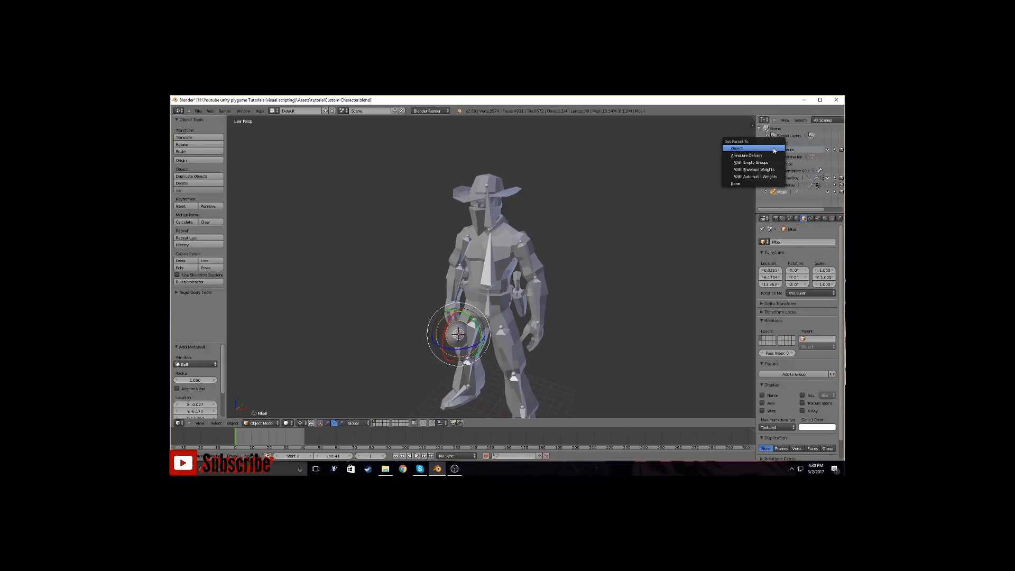
pyautogui.click(775, 176)
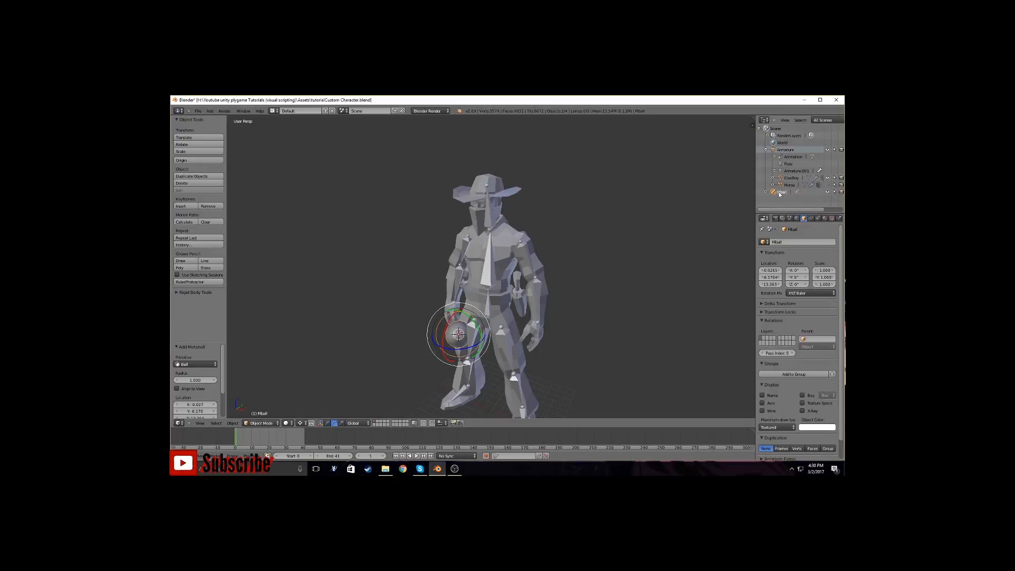
pyautogui.rightClick(785, 192)
pyautogui.click(774, 194)
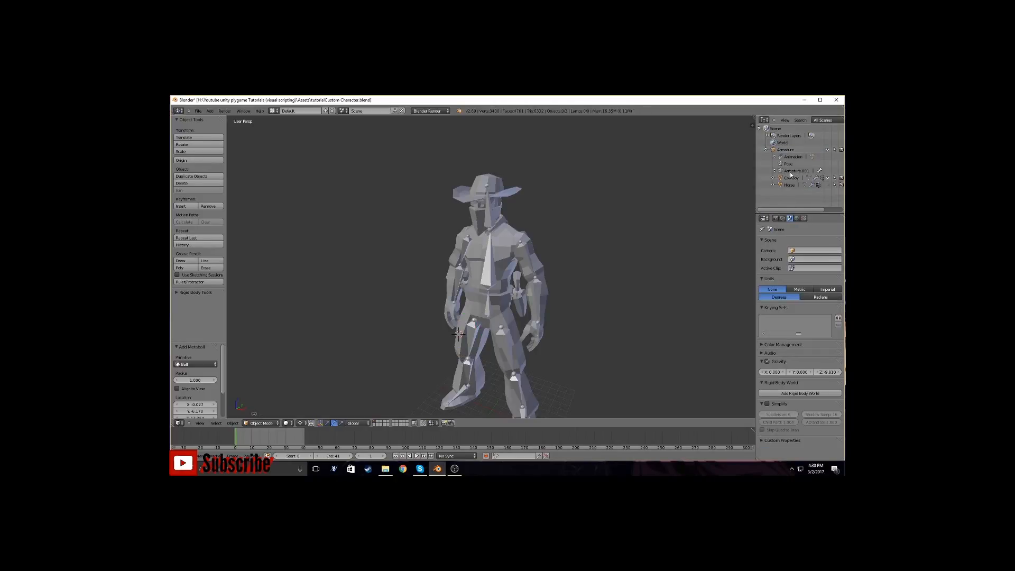
# Select the Armature together with the CowBoy mesh and switch the mesh to Weight Paint mode
pyautogui.moveTo(566, 283); pyautogui.dragTo(591, 277, button='middle')
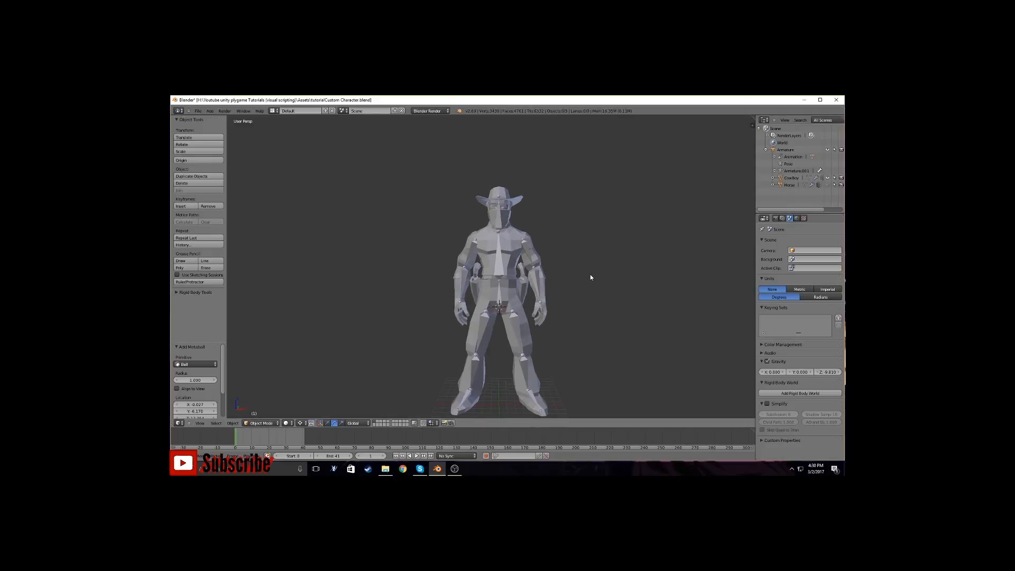
pyautogui.rightClick(497, 300)
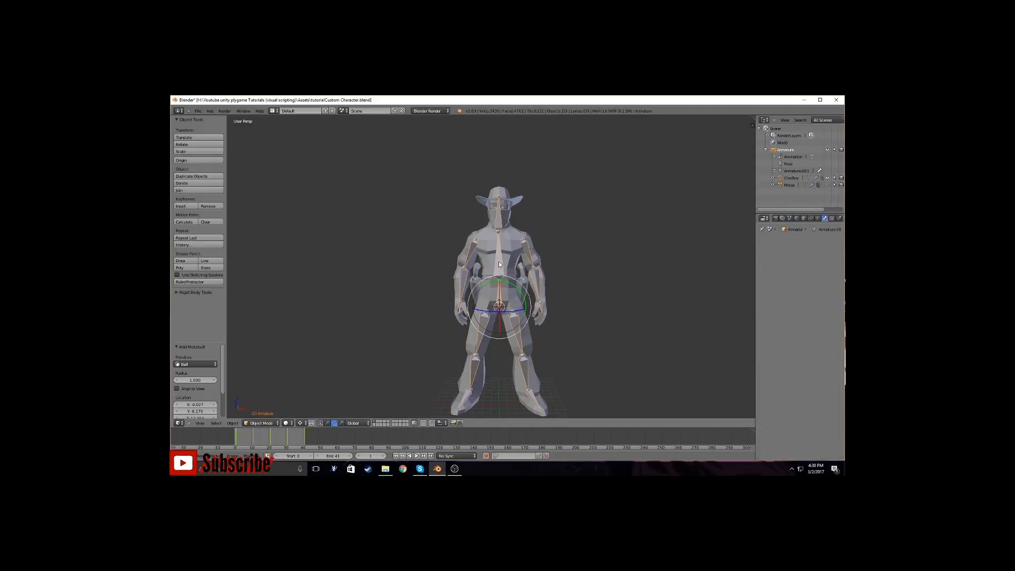
pyautogui.keyDown('shift'); pyautogui.rightClick(484, 263); pyautogui.keyUp('shift')
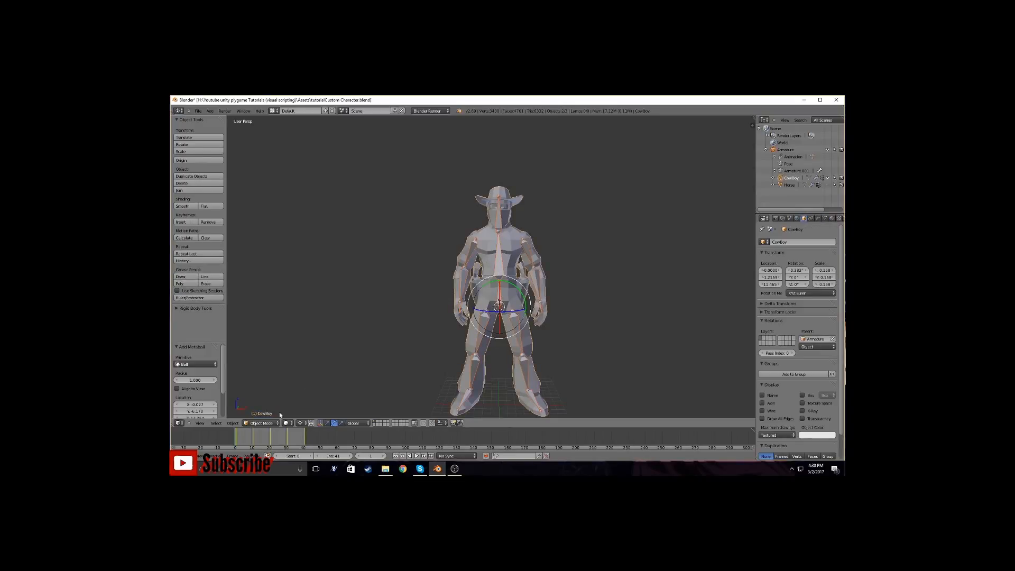
pyautogui.click(261, 423)
pyautogui.click(262, 381)
pyautogui.moveTo(381, 341)
pyautogui.mouseDown(button='middle')
pyautogui.moveTo(380, 329)
pyautogui.moveTo(388, 340)
pyautogui.mouseUp(button='middle')
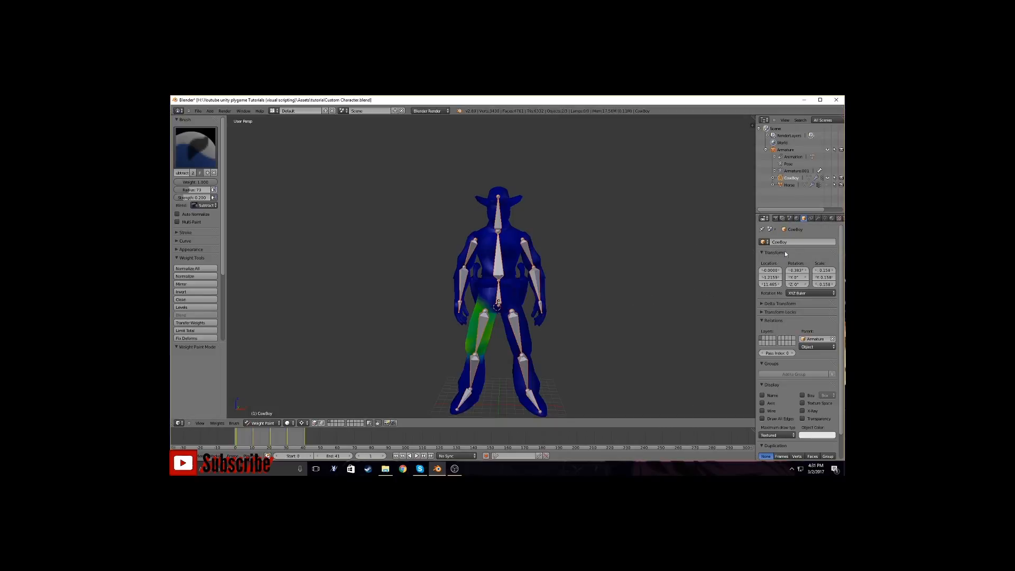
# Examine the weights of the CowBoy mesh's vertex groups for the .R side arm, hand, leg and foot
pyautogui.click(824, 218)
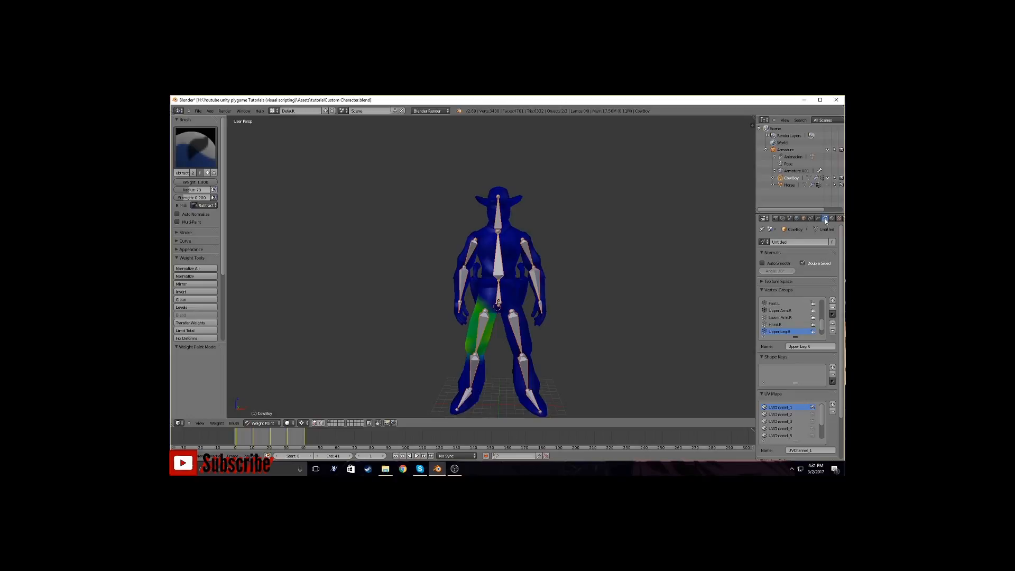
pyautogui.click(774, 317)
pyautogui.click(775, 325)
pyautogui.click(775, 311)
pyautogui.moveTo(473, 315); pyautogui.dragTo(442, 330, button='middle')
pyautogui.click(775, 318)
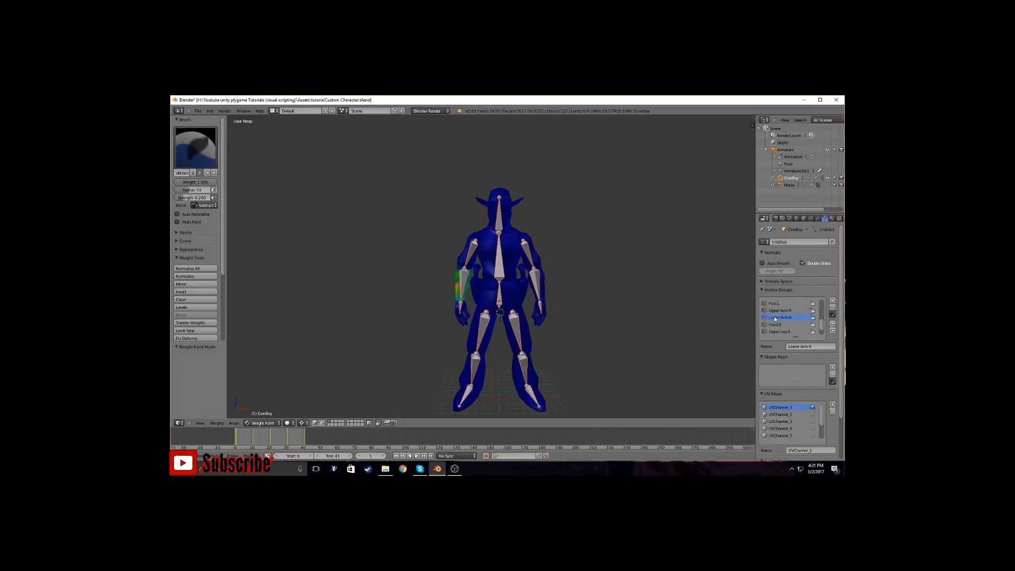
pyautogui.click(774, 325)
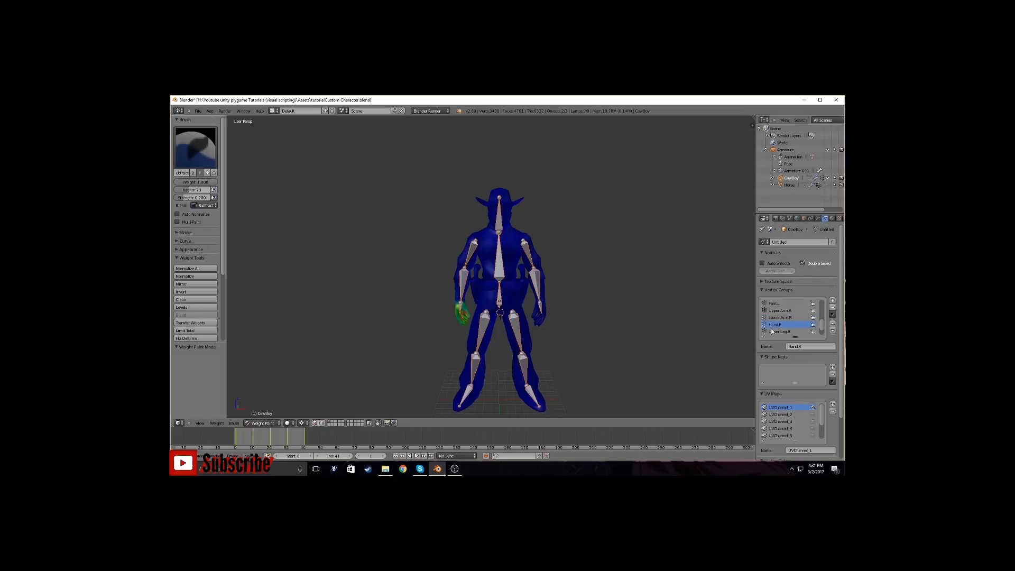
pyautogui.click(773, 331)
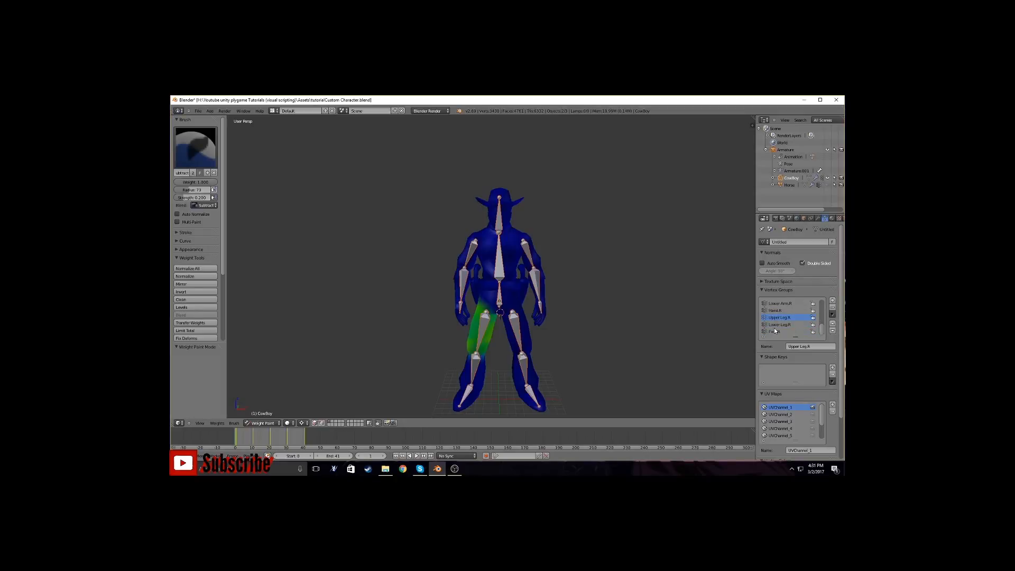
pyautogui.click(776, 324)
pyautogui.click(776, 331)
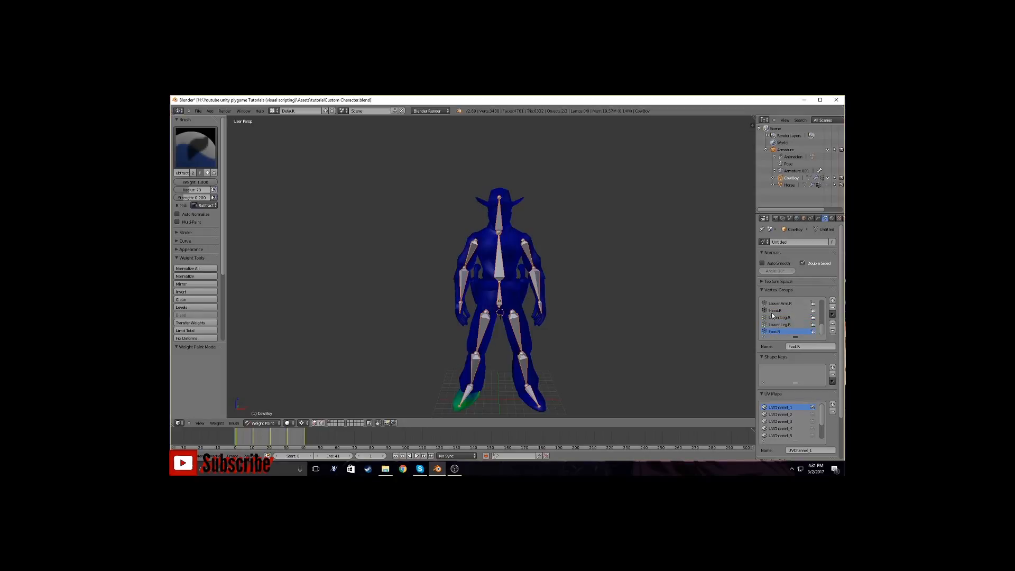
# Examine the weights of the vertex groups from Hand.R back up to Upper Leg.L, leaving Upper Leg.L selected
pyautogui.click(775, 310)
pyautogui.scroll(1, 773, 309)
pyautogui.click(773, 310)
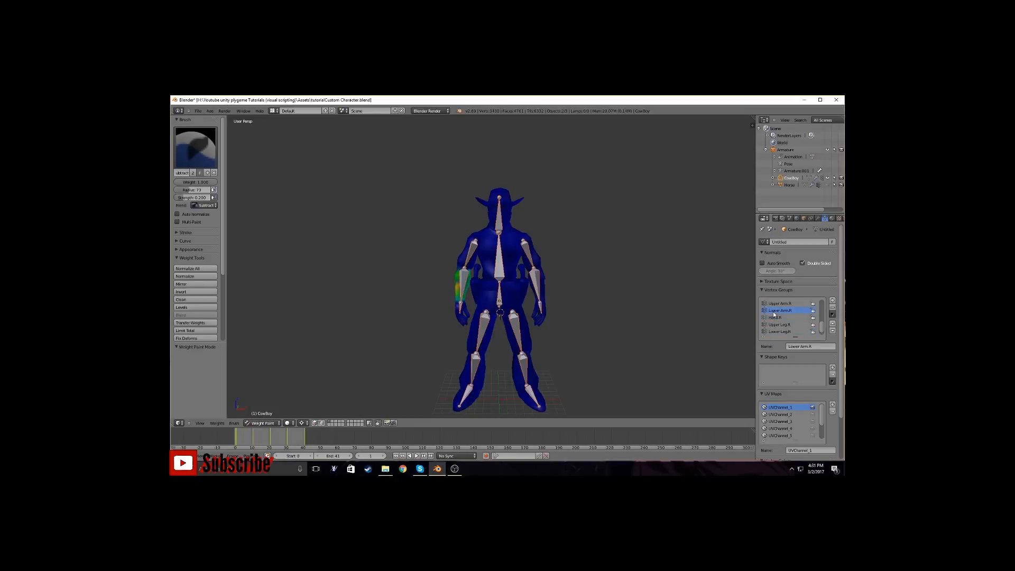
pyautogui.click(771, 304)
pyautogui.scroll(1, 777, 312)
pyautogui.click(775, 305)
pyautogui.scroll(1, 776, 307)
pyautogui.click(777, 306)
pyautogui.scroll(1, 777, 307)
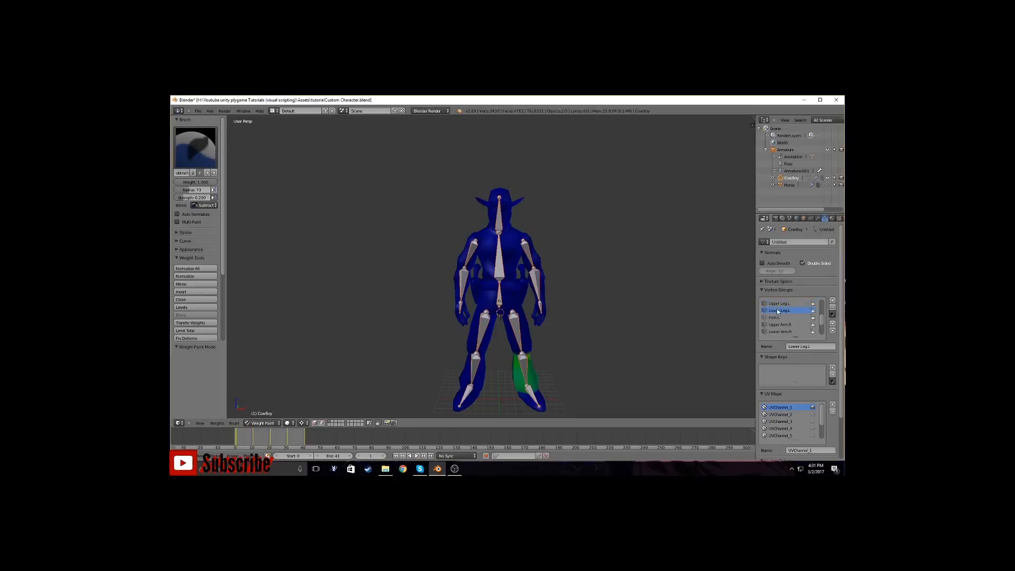
pyautogui.click(774, 305)
pyautogui.moveTo(531, 338); pyautogui.dragTo(513, 299, button='middle')
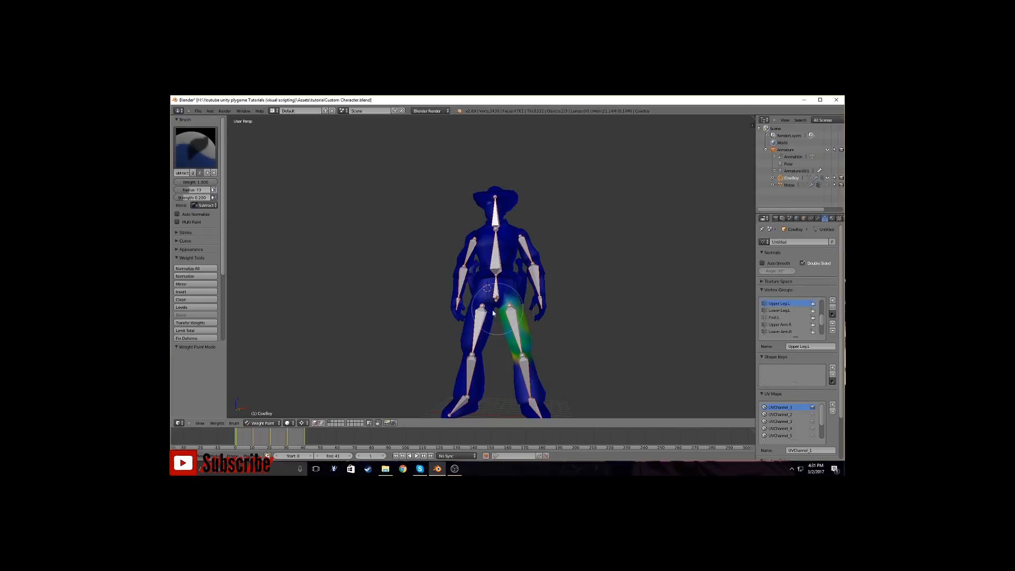
# Reduce the brush radius, choose the Subtract brush and paint away some Upper Leg.L weight on the thigh
pyautogui.moveTo(190, 191); pyautogui.dragTo(184, 193)
pyautogui.click(188, 158)
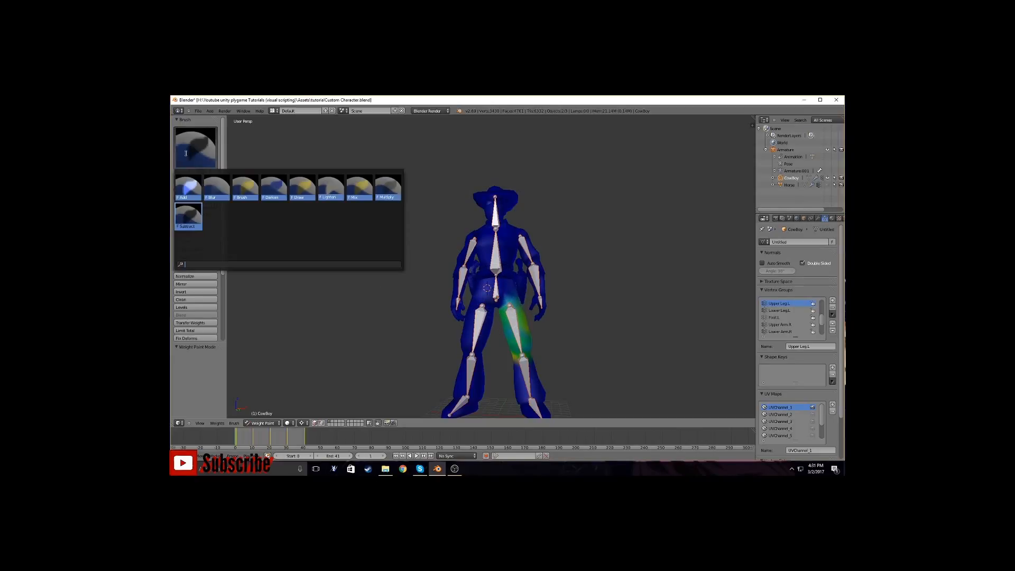
pyautogui.click(188, 214)
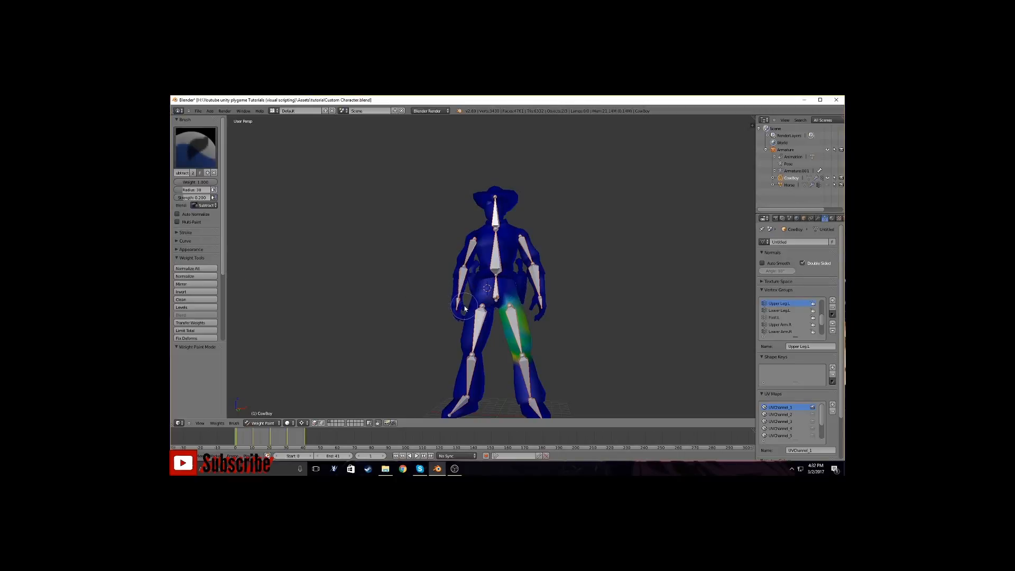
pyautogui.click(526, 335)
pyautogui.moveTo(569, 344); pyautogui.dragTo(483, 351, button='middle')
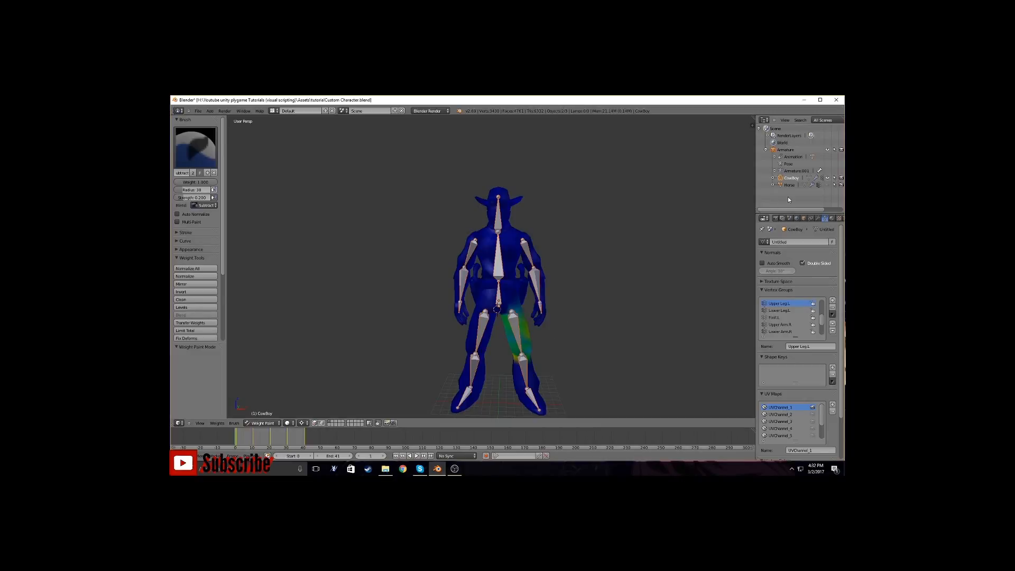
# Return to Object Mode, select only the Armature and switch it to Pose Mode
pyautogui.click(256, 423)
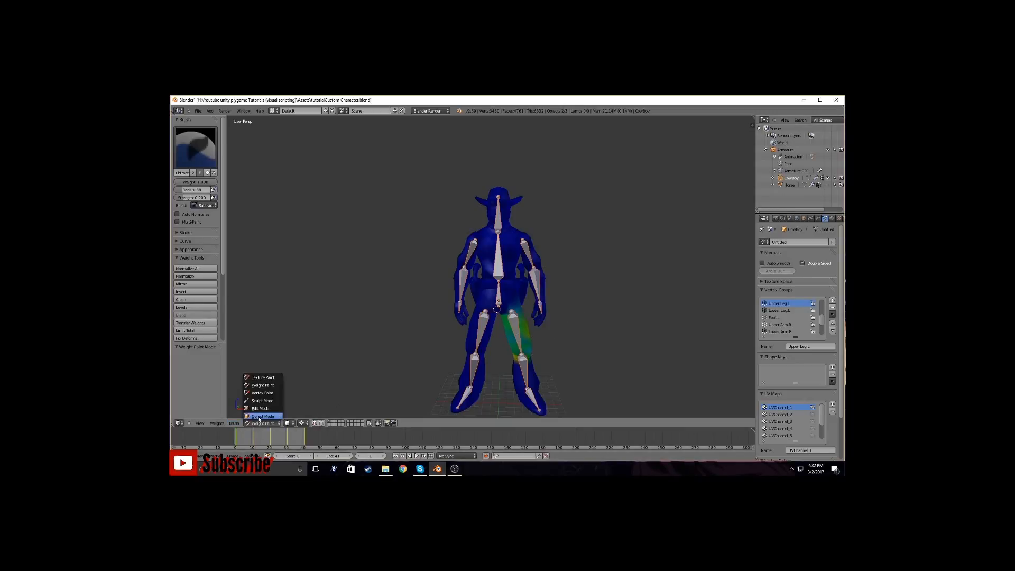
pyautogui.click(260, 416)
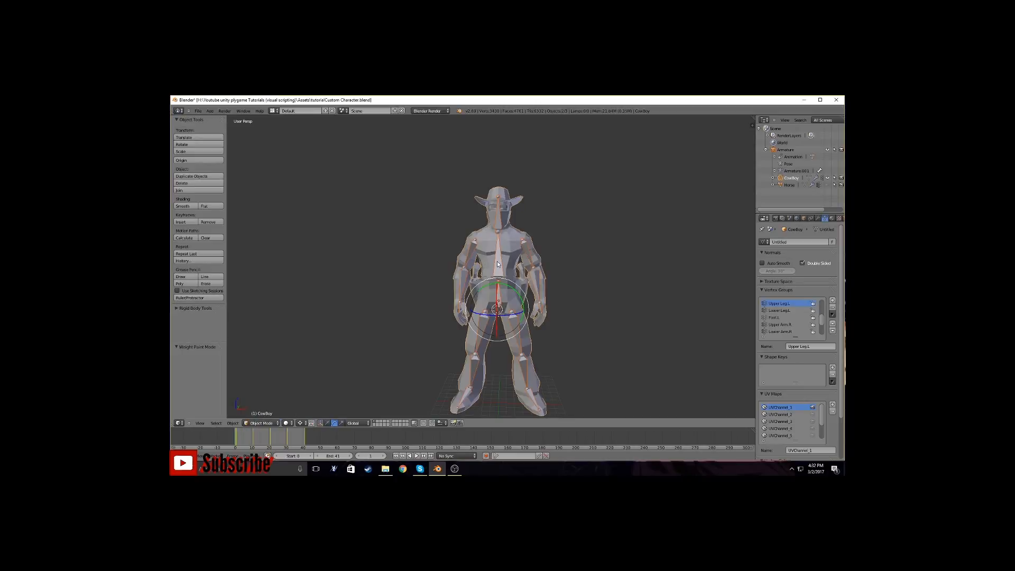
pyautogui.rightClick(499, 268)
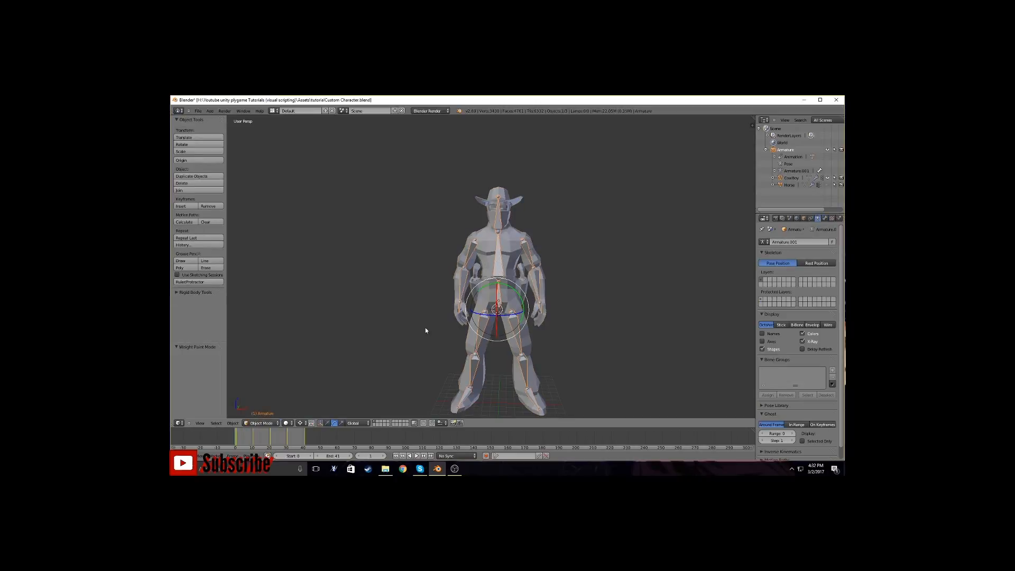
pyautogui.click(256, 424)
pyautogui.click(282, 401)
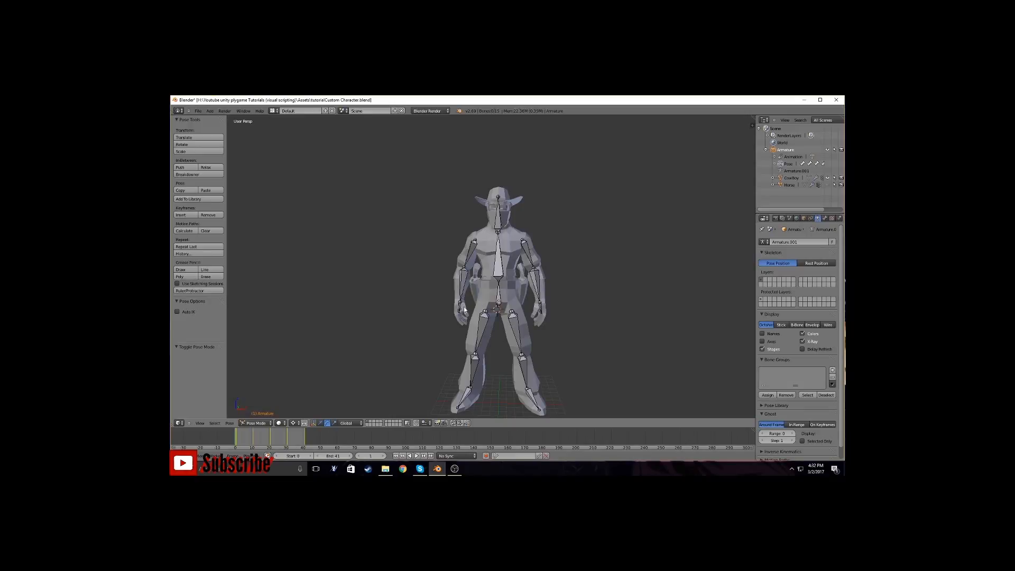
pyautogui.moveTo(397, 344)
pyautogui.mouseDown(button='middle')
pyautogui.moveTo(474, 335)
pyautogui.moveTo(405, 340)
pyautogui.mouseUp(button='middle')
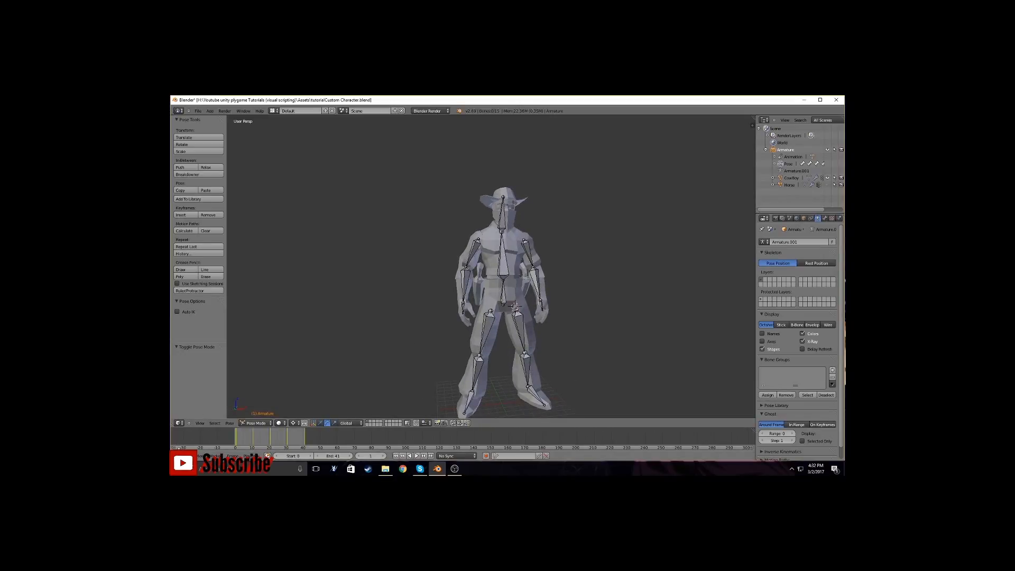
# Select the chest bone and change the timeline area to the Dope Sheet in Action Editor mode
pyautogui.click(179, 455)
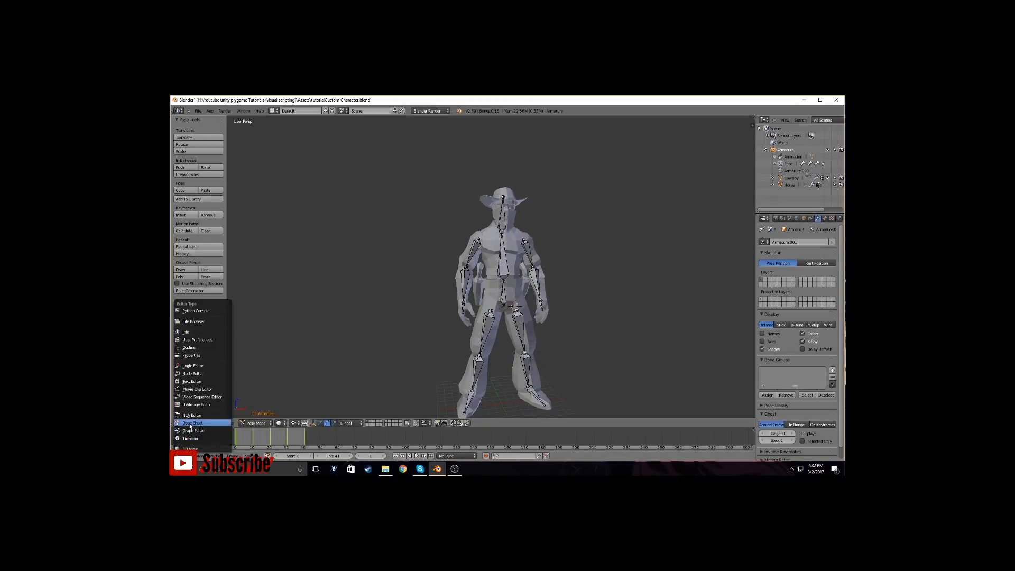
pyautogui.moveTo(435, 297); pyautogui.dragTo(405, 305, button='middle')
pyautogui.rightClick(498, 273)
pyautogui.moveTo(411, 325); pyautogui.dragTo(408, 331, button='middle')
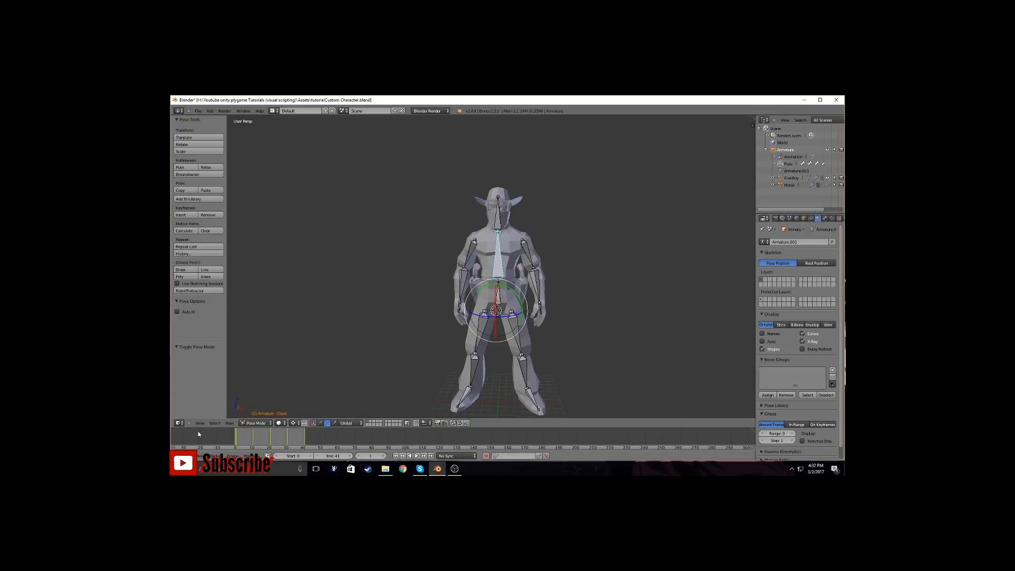
pyautogui.click(177, 456)
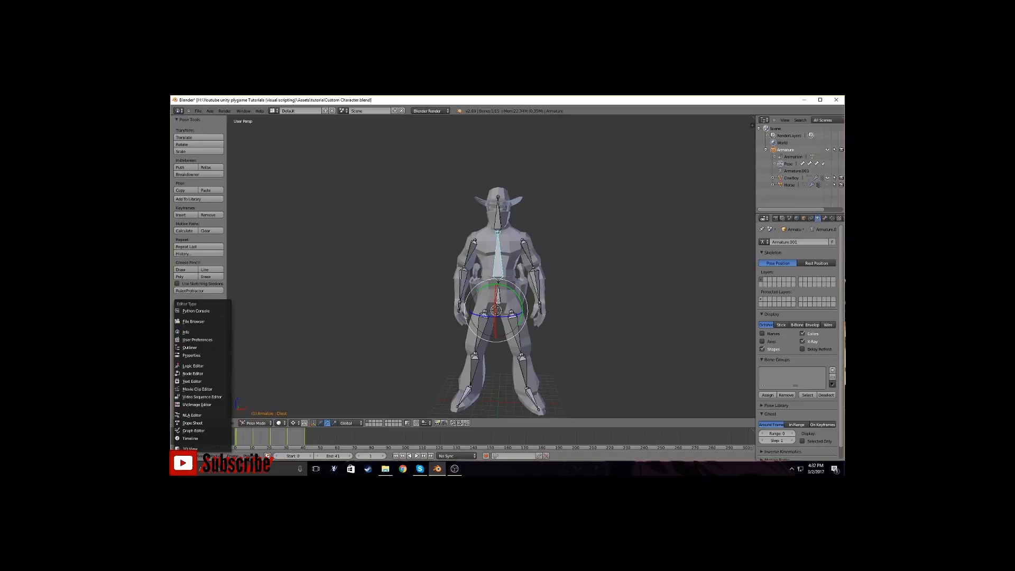
pyautogui.click(188, 427)
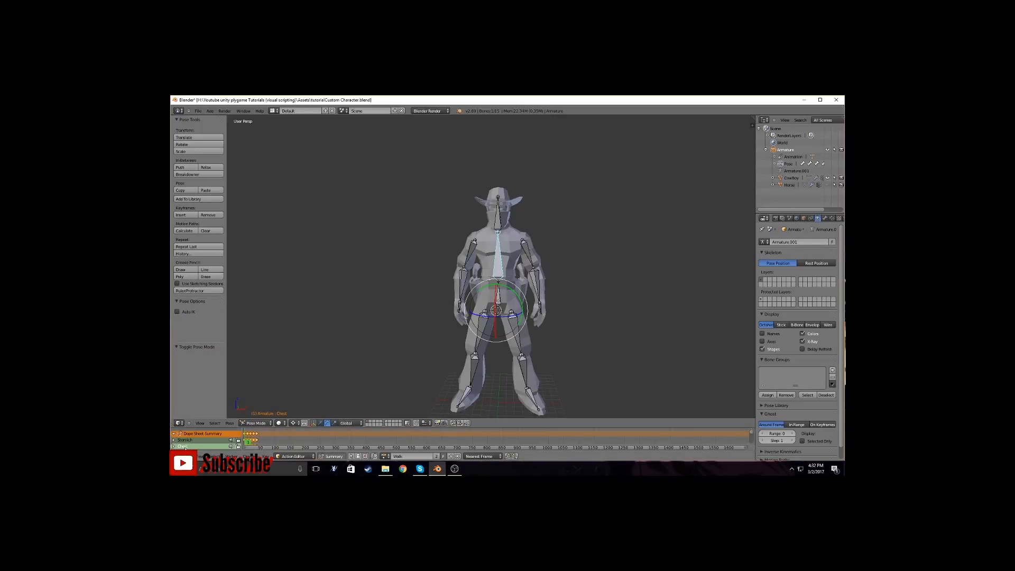
pyautogui.click(289, 457)
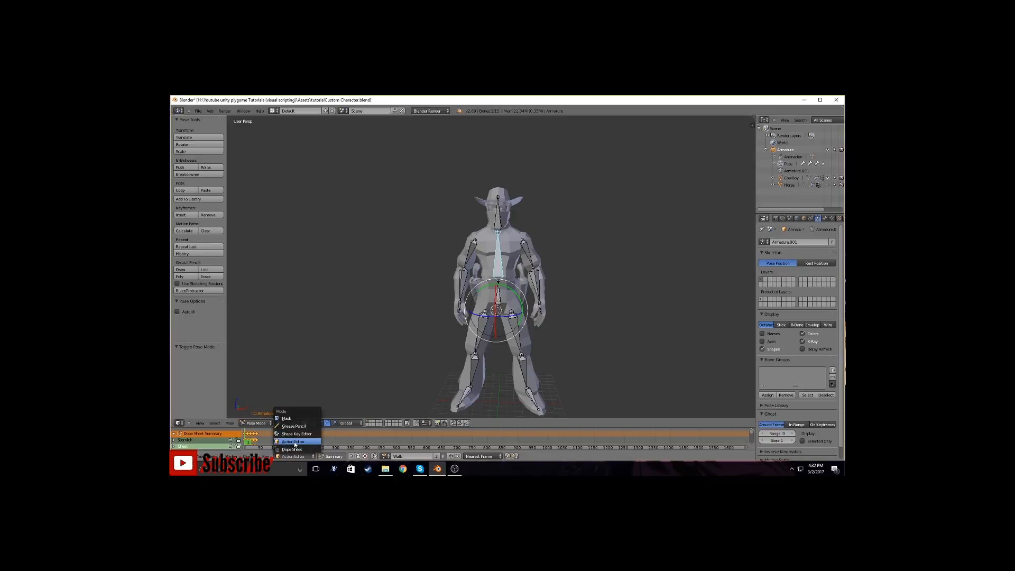
pyautogui.click(288, 443)
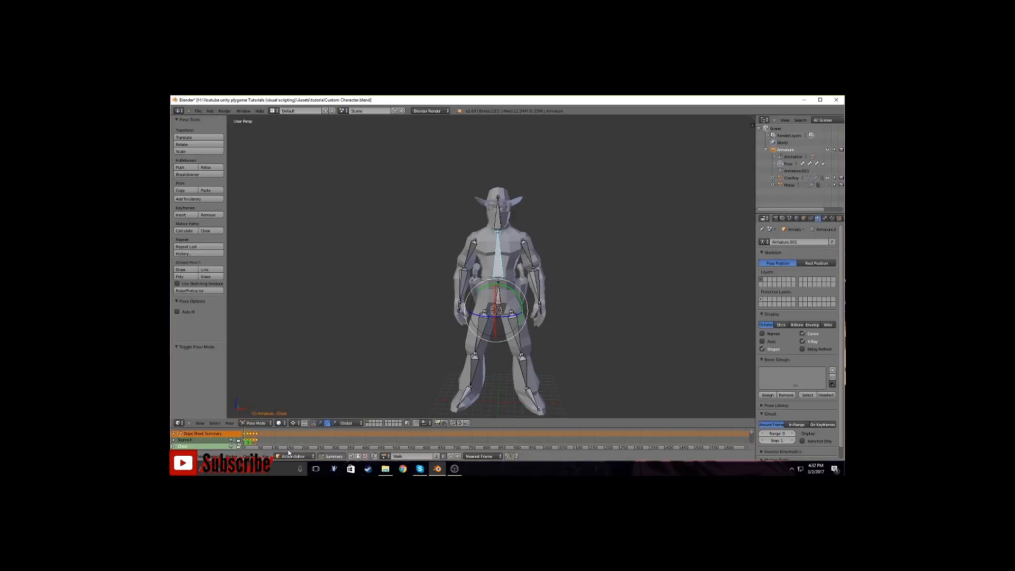
# Change the Armature's active action to Idle
pyautogui.click(410, 457)
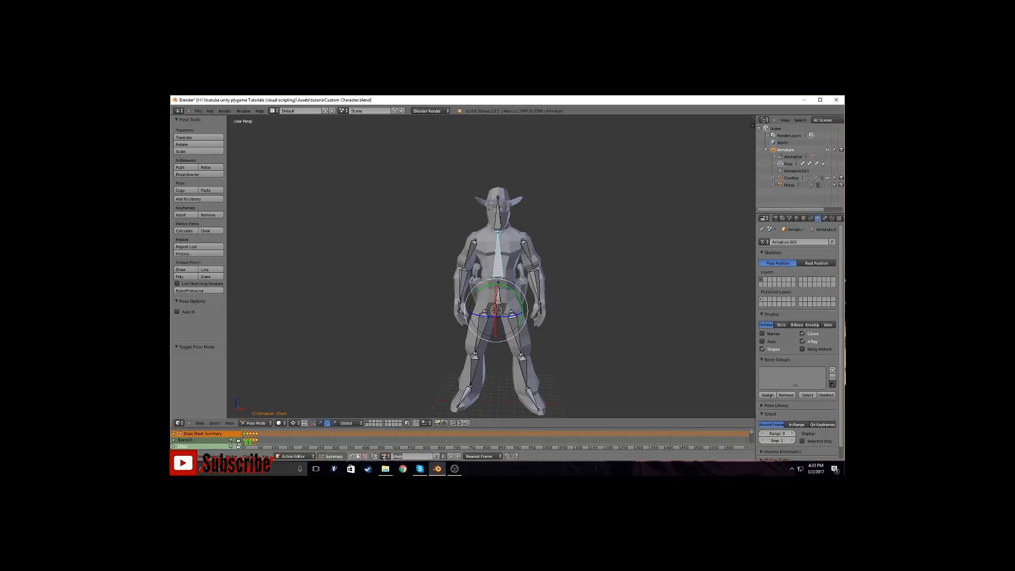
pyautogui.click(384, 456)
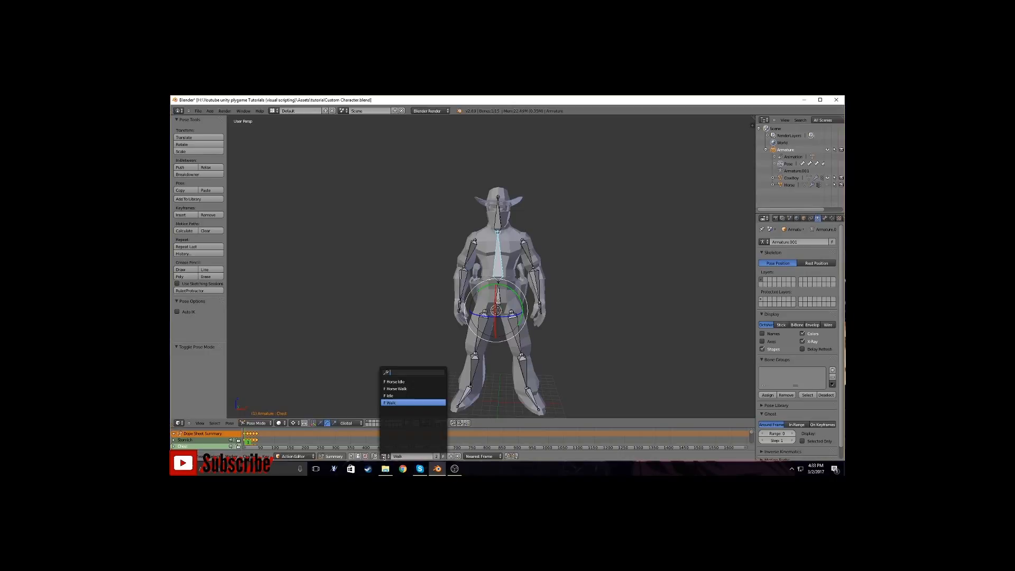
pyautogui.click(391, 395)
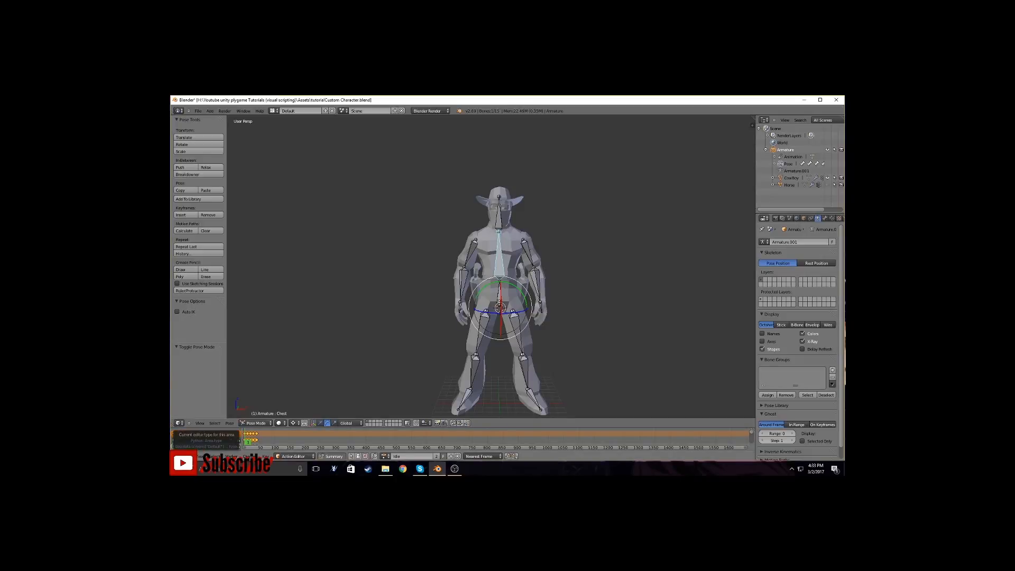
# Switch the animation area to the Timeline editor and select all bones of the armature
pyautogui.click(179, 448)
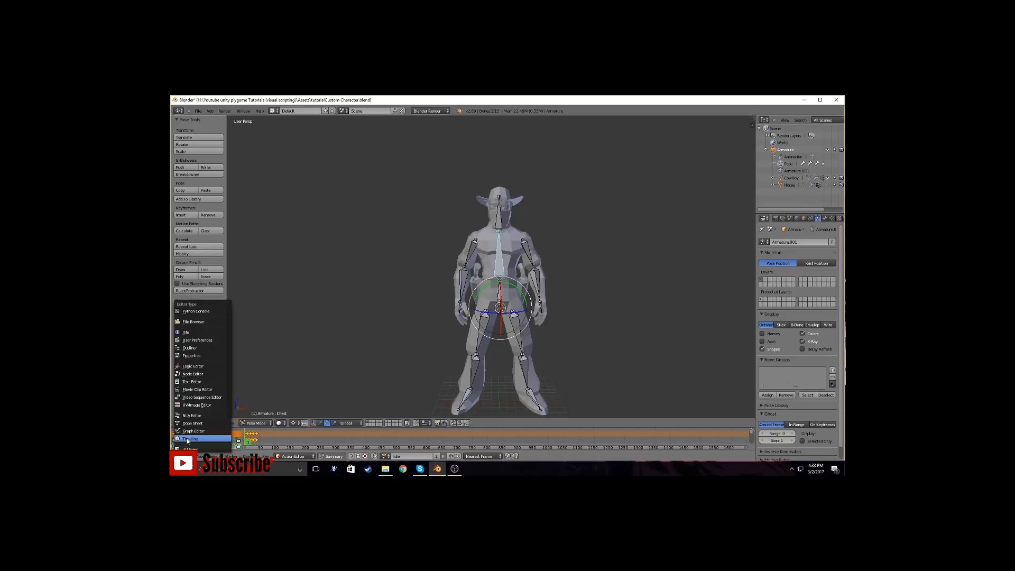
pyautogui.click(188, 439)
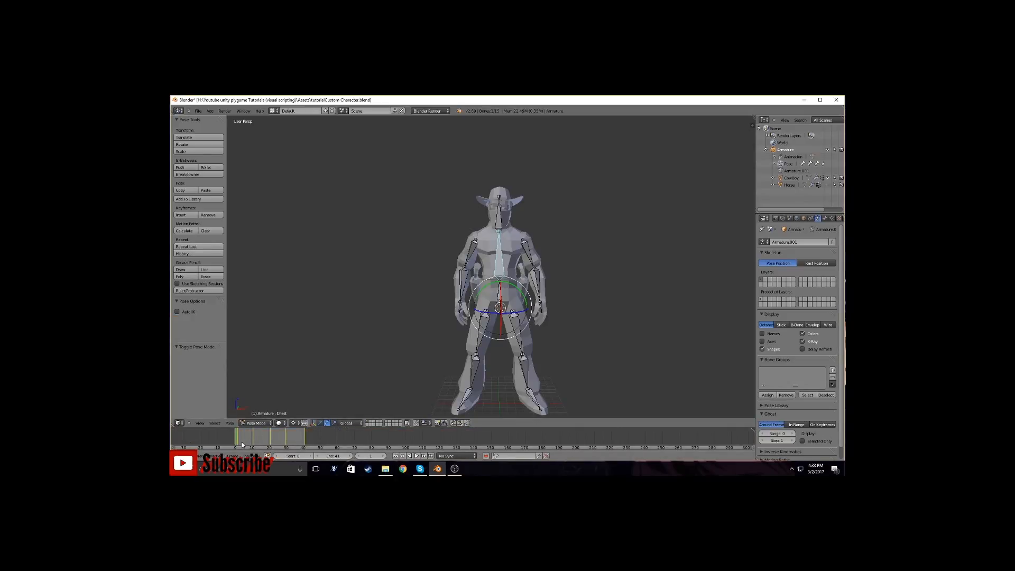
pyautogui.moveTo(327, 382); pyautogui.dragTo(327, 384, button='middle')
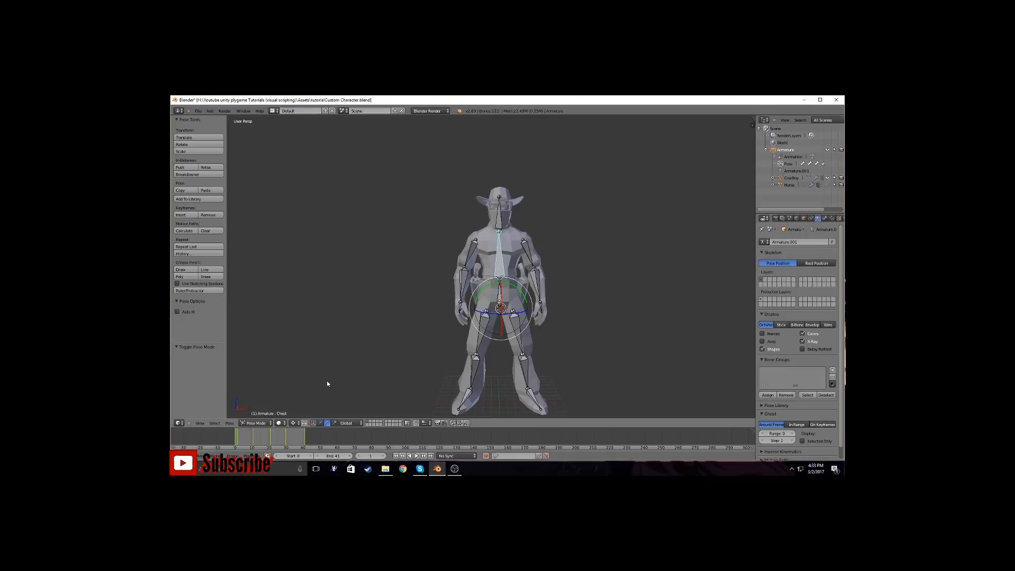
pyautogui.click(238, 433)
pyautogui.press('a')
pyautogui.press('a')
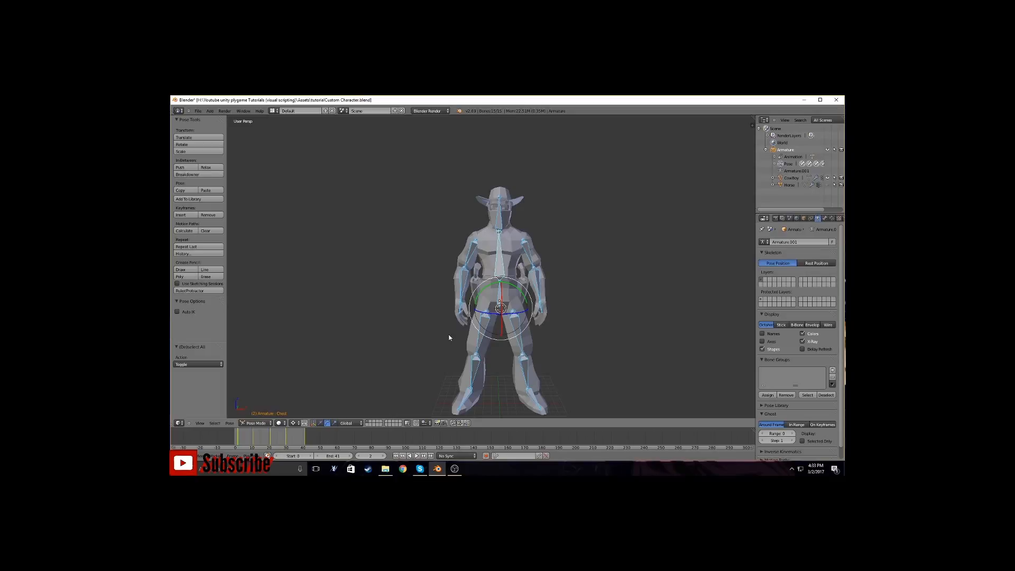
# Paste the copied pose near the start of the timeline and insert a LocRot keyframe for all bones
pyautogui.click(237, 440)
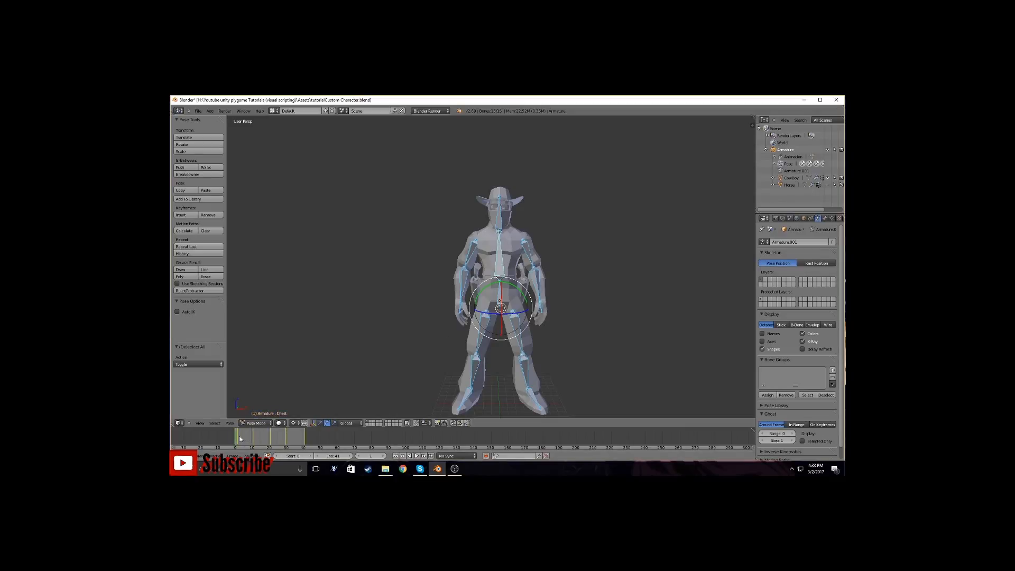
pyautogui.hotkey('ctrl', 'v')
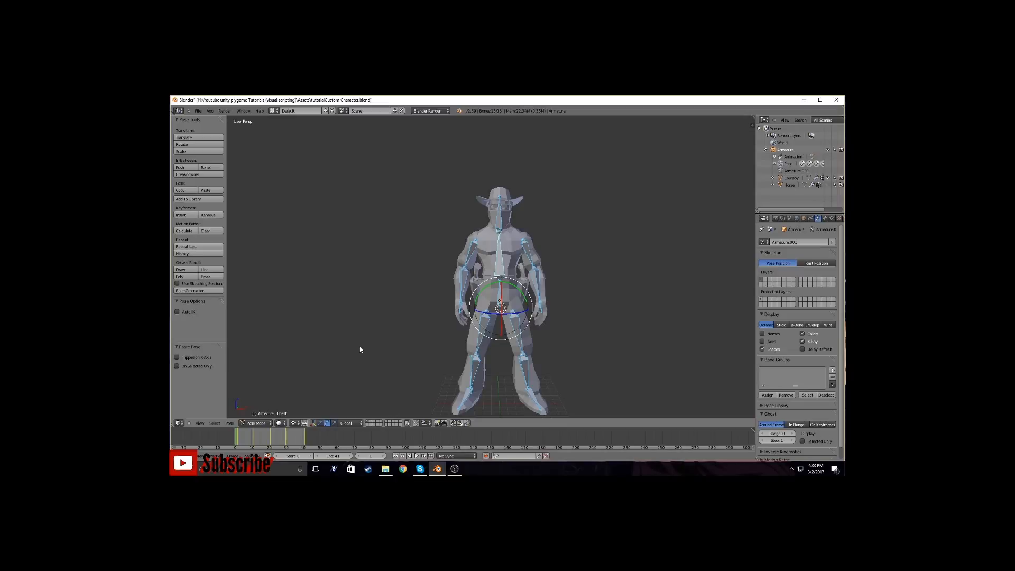
pyautogui.press('i')
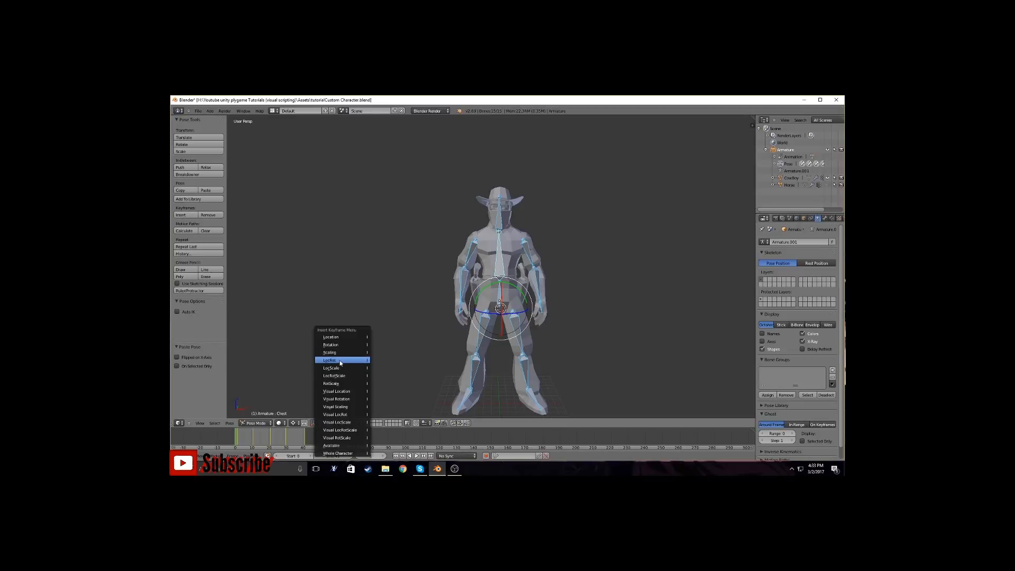
pyautogui.click(339, 360)
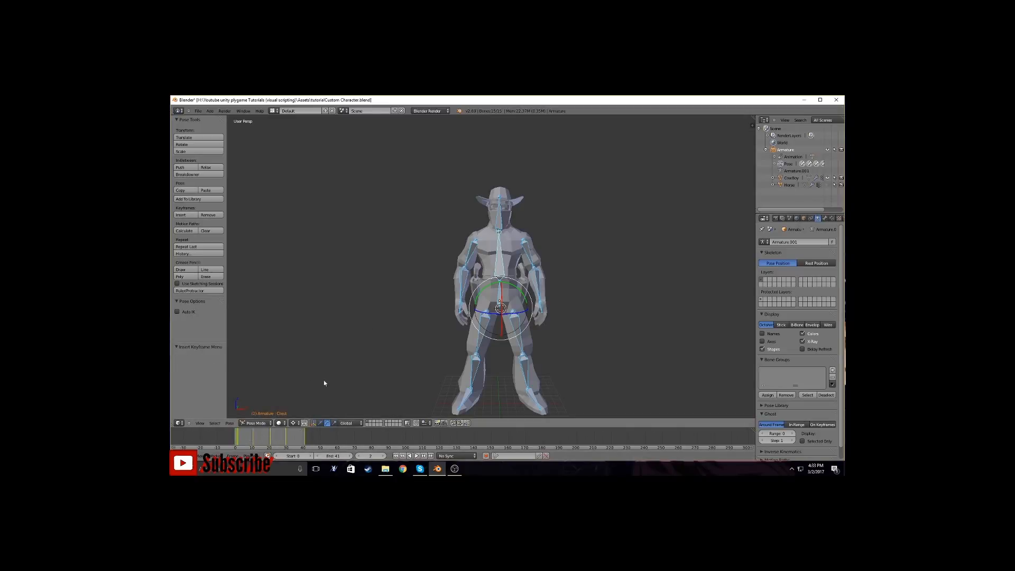
# Delete the keyframe just inserted for all bones and return to the first keyframe
pyautogui.hotkey('alt', 'i')
pyautogui.click(363, 372)
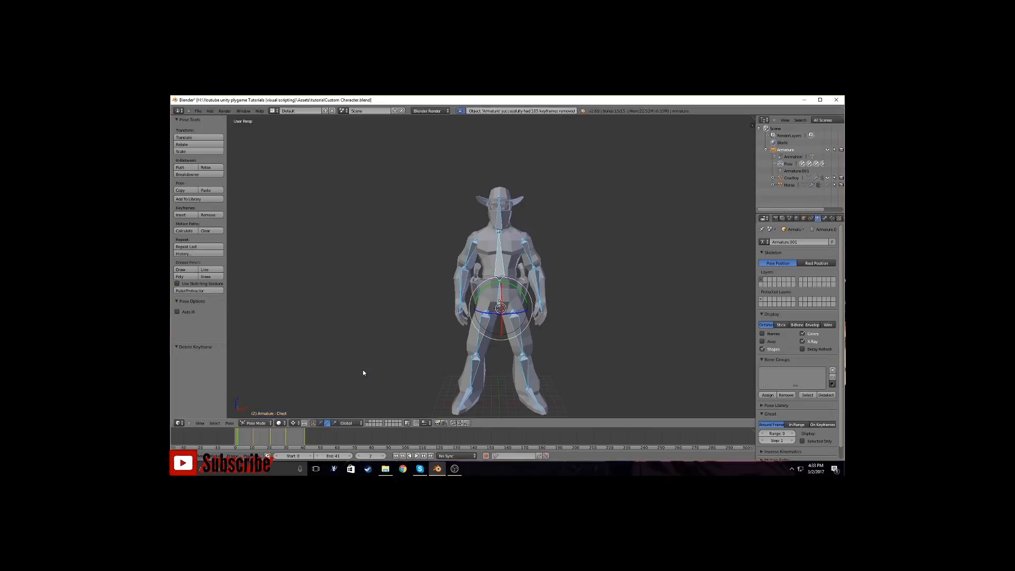
pyautogui.click(236, 440)
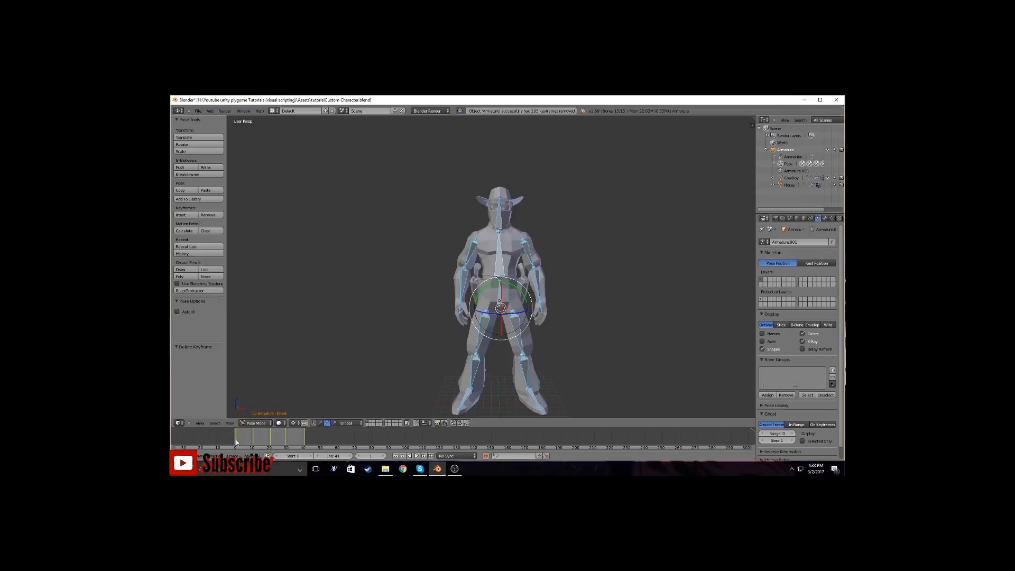
# View the armature's original pose in Edit Mode, then return to Pose Mode
pyautogui.moveTo(401, 335)
pyautogui.mouseDown(button='middle')
pyautogui.moveTo(441, 341)
pyautogui.moveTo(424, 321)
pyautogui.moveTo(403, 321)
pyautogui.moveTo(402, 339)
pyautogui.mouseUp(button='middle')
pyautogui.click(258, 423)
pyautogui.click(256, 409)
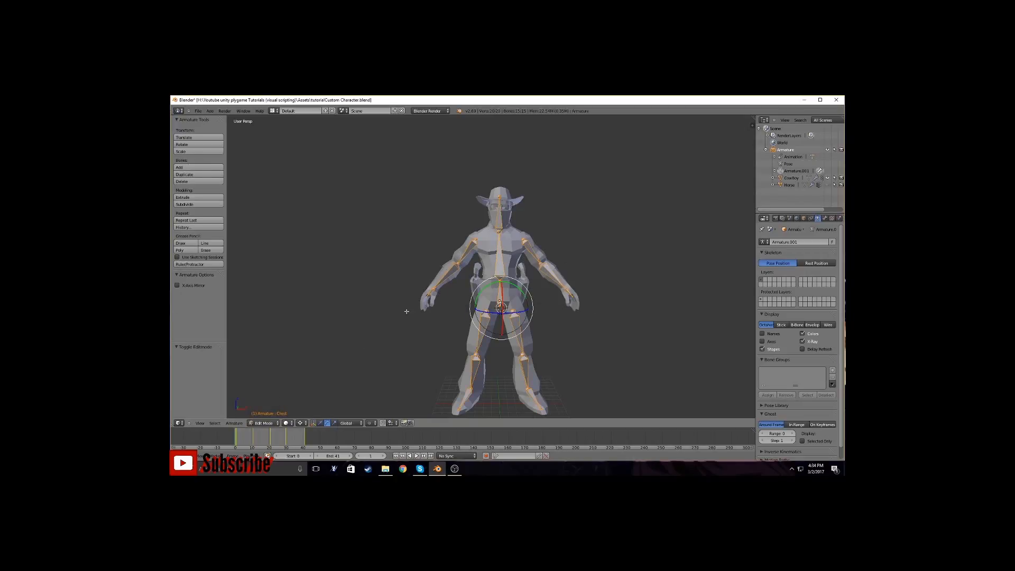
pyautogui.click(263, 423)
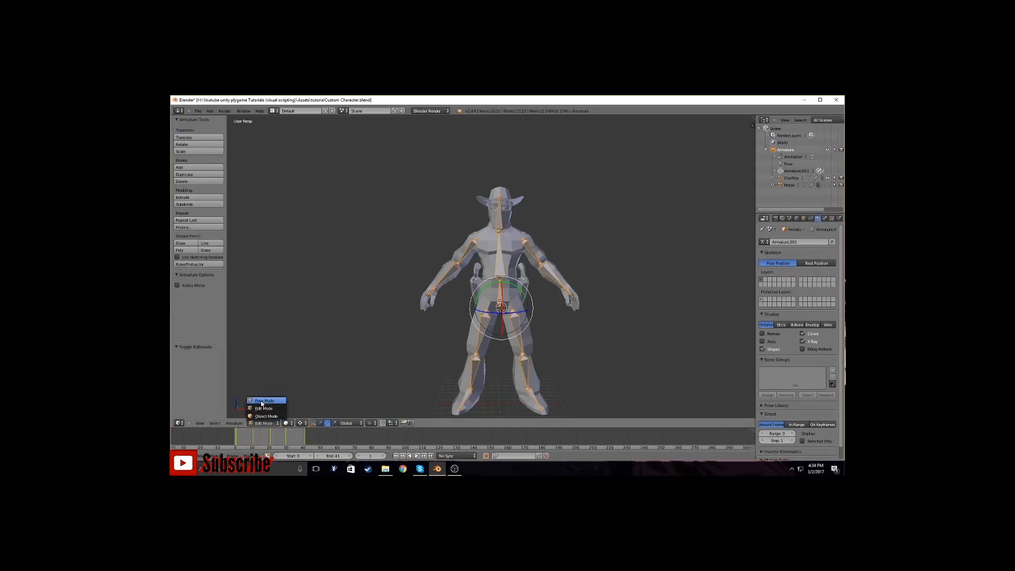
pyautogui.click(261, 402)
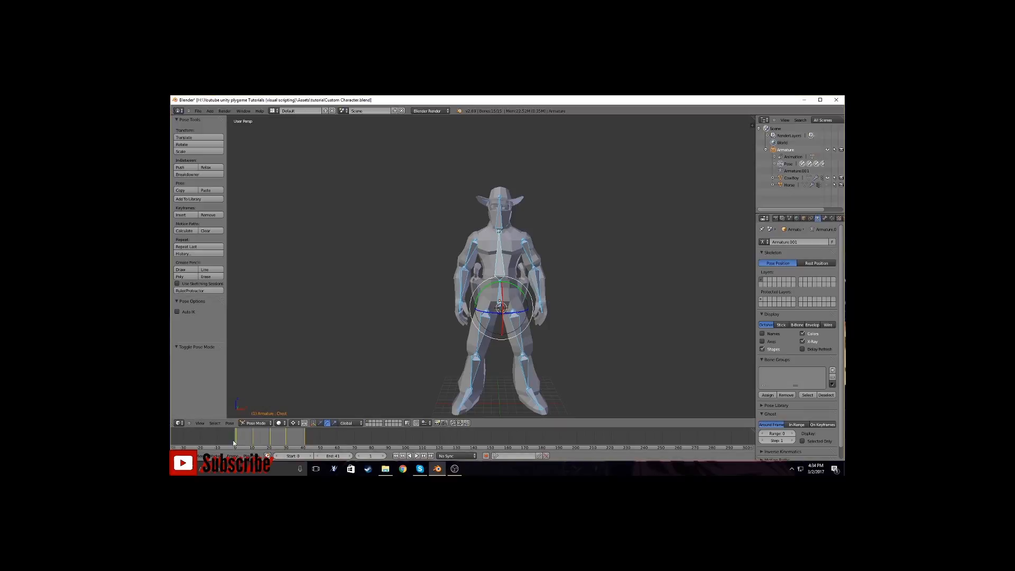
# Select the Upper Arm.R bone and display its bone transform and lock properties
pyautogui.scroll(3, 392, 360)
pyautogui.moveTo(394, 363); pyautogui.dragTo(422, 339, button='middle')
pyautogui.rightClick(469, 235)
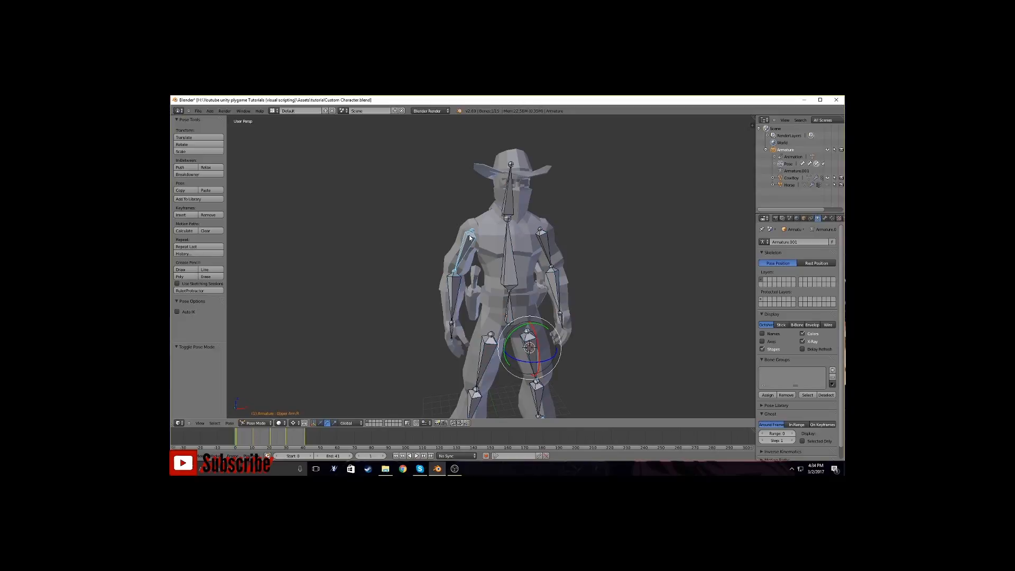
pyautogui.click(826, 218)
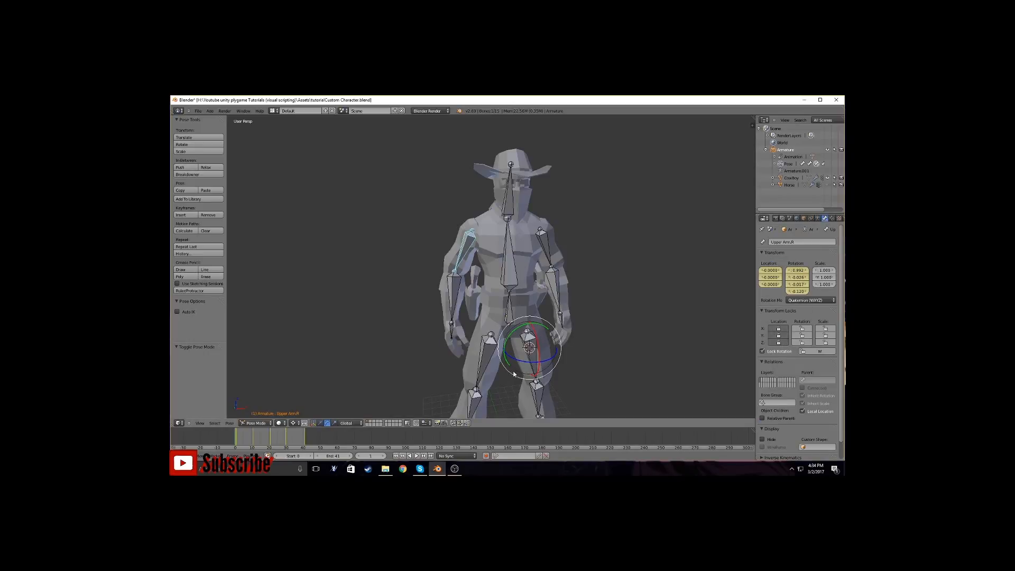
# Place the 3D cursor in empty space beside the character and try to rotate Upper Arm.R around it
pyautogui.click(342, 301)
pyautogui.click(371, 215)
pyautogui.click(431, 177)
pyautogui.click(294, 282)
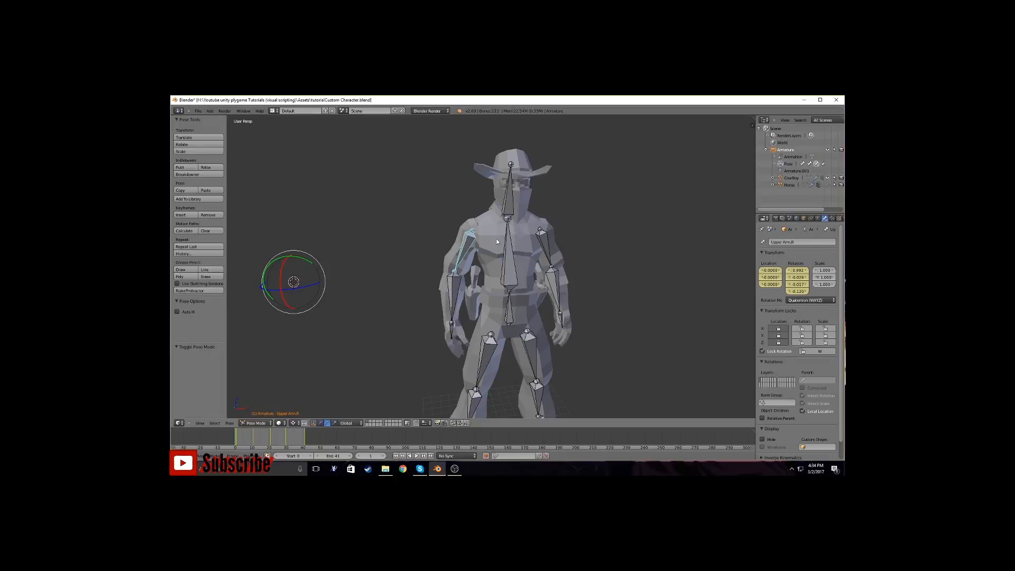
pyautogui.moveTo(433, 265); pyautogui.dragTo(462, 266, button='middle')
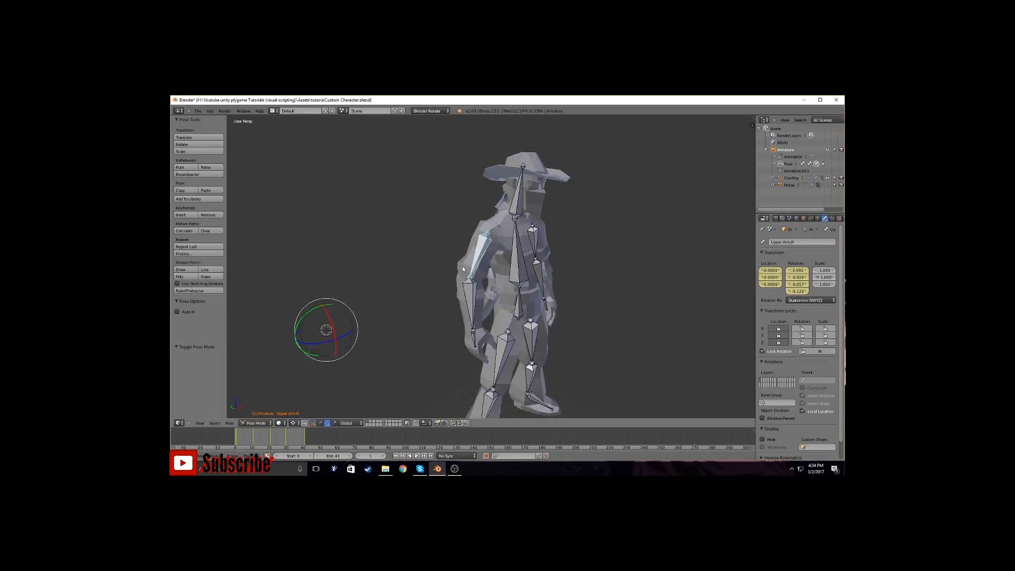
pyautogui.press('r')
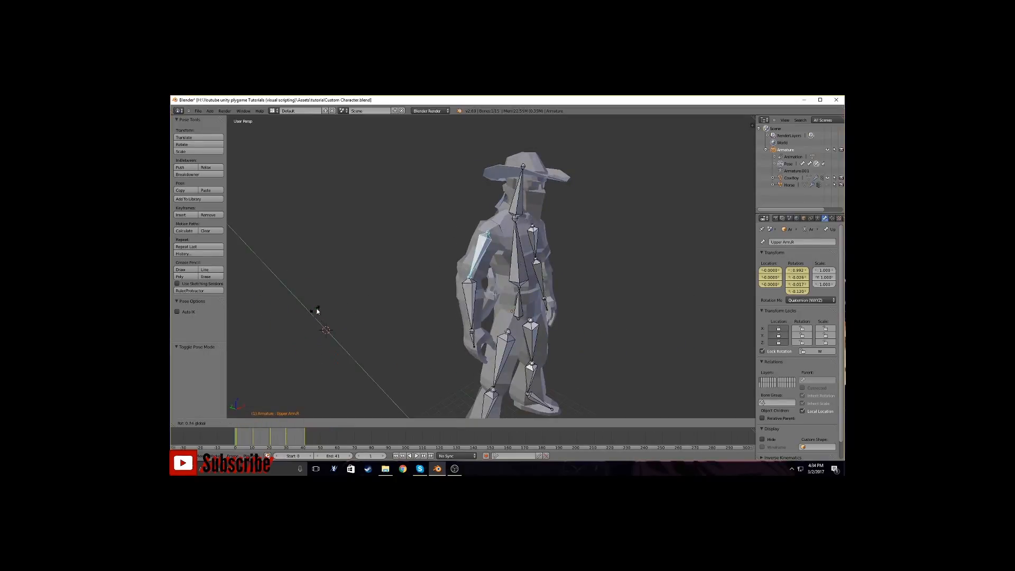
pyautogui.click(320, 312)
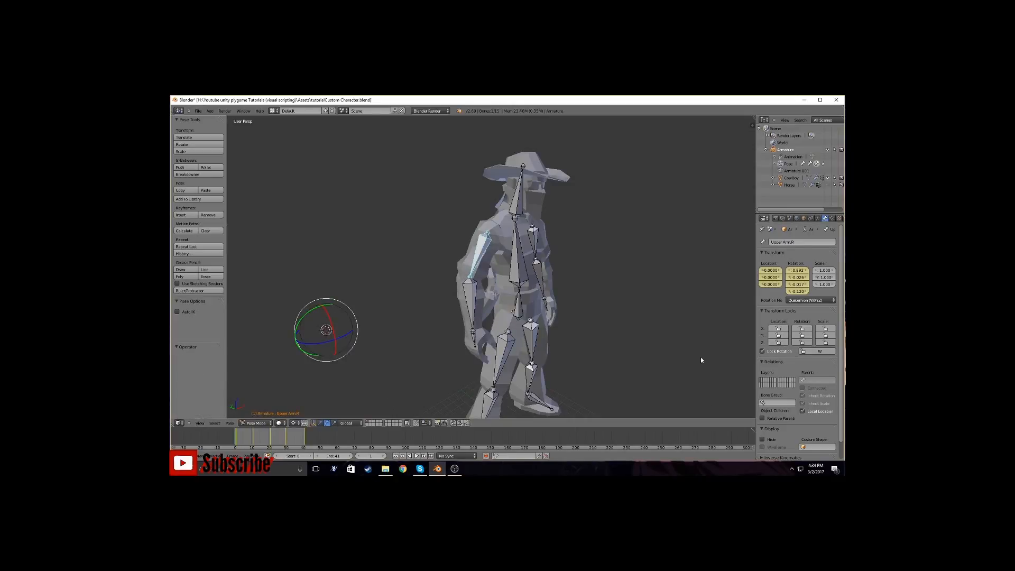
# Test rotating Upper Arm.R on the Y axis, undo that rotation, and leave the bone's location unlocked
pyautogui.press('r')
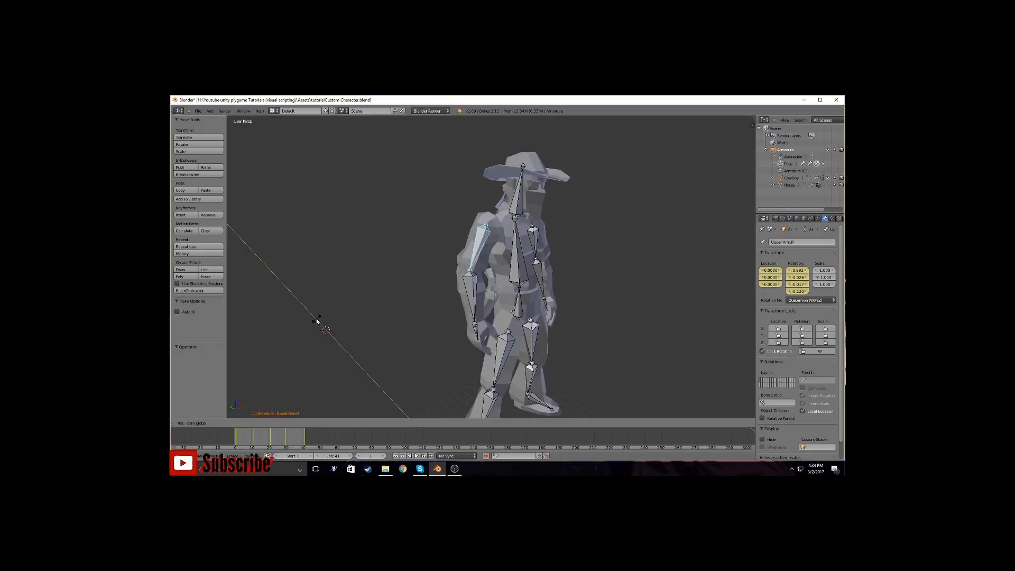
pyautogui.press('y')
pyautogui.click(312, 322)
pyautogui.hotkey('ctrl', 'z')
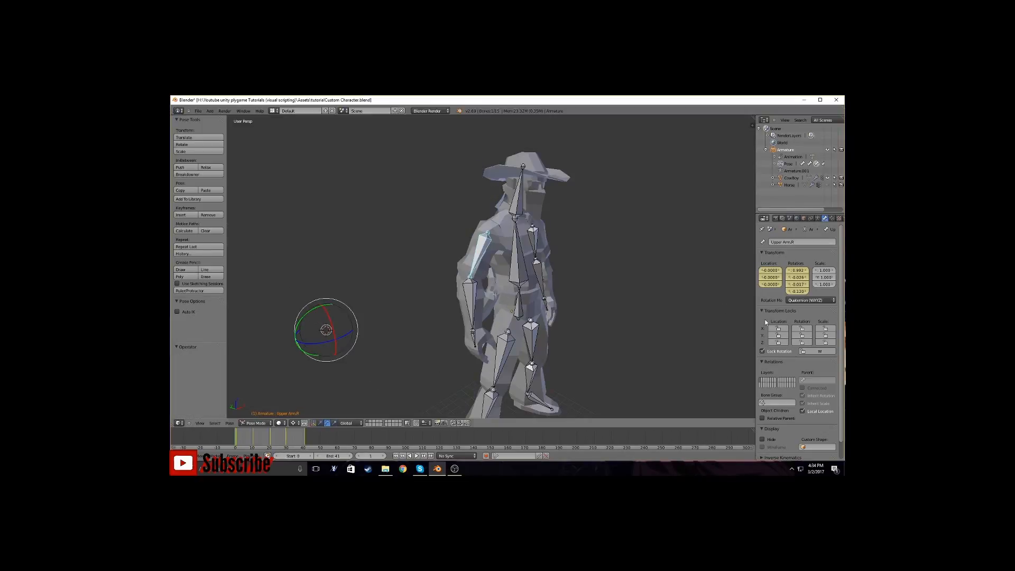
pyautogui.moveTo(777, 328)
pyautogui.mouseDown()
pyautogui.moveTo(779, 344)
pyautogui.moveTo(777, 328)
pyautogui.mouseUp()
# Select all bones and insert a LocRot keyframe at frame 1
pyautogui.moveTo(666, 329); pyautogui.dragTo(608, 329, button='middle')
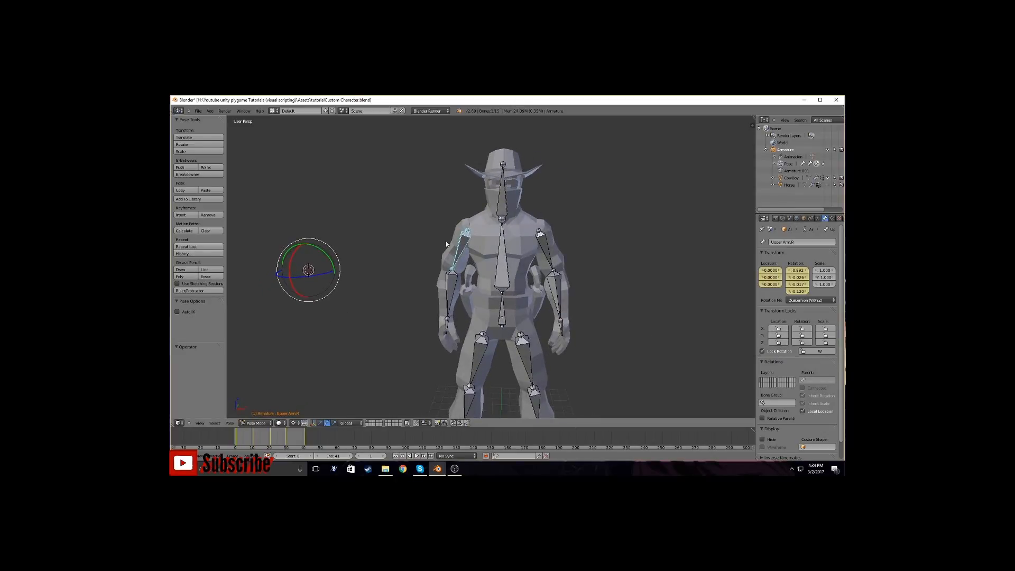
pyautogui.moveTo(547, 246); pyautogui.dragTo(552, 284, button='middle')
pyautogui.scroll(1, 544, 283)
pyautogui.scroll(-4, 553, 293)
pyautogui.press('a')
pyautogui.press('a')
pyautogui.moveTo(535, 305); pyautogui.dragTo(539, 296, button='middle')
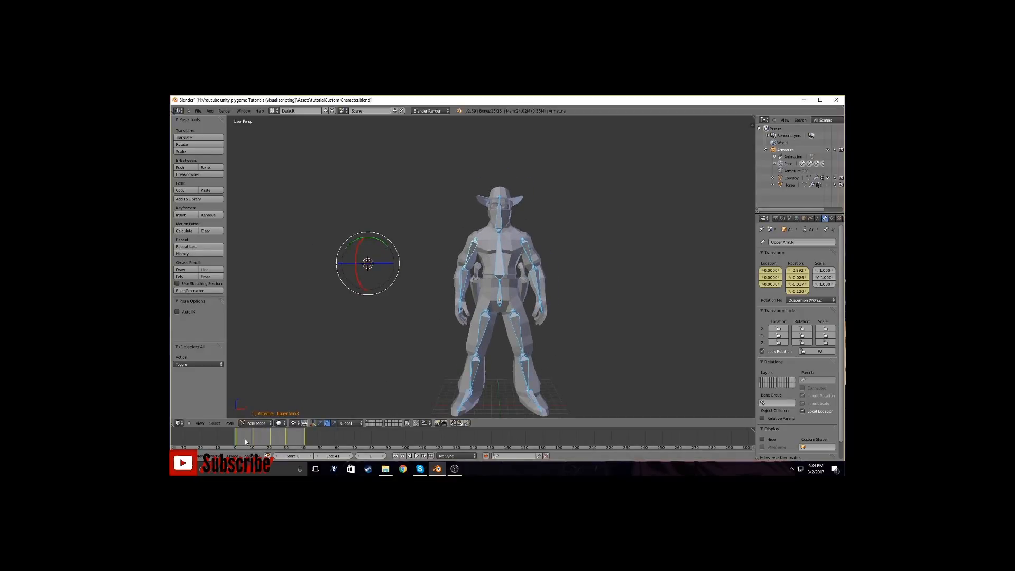
pyautogui.press('i')
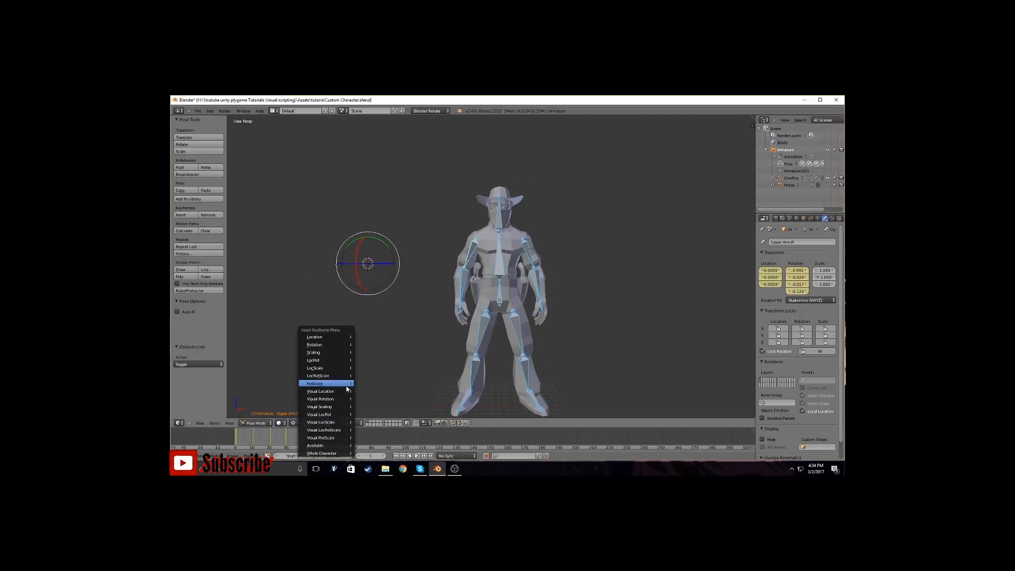
pyautogui.click(328, 360)
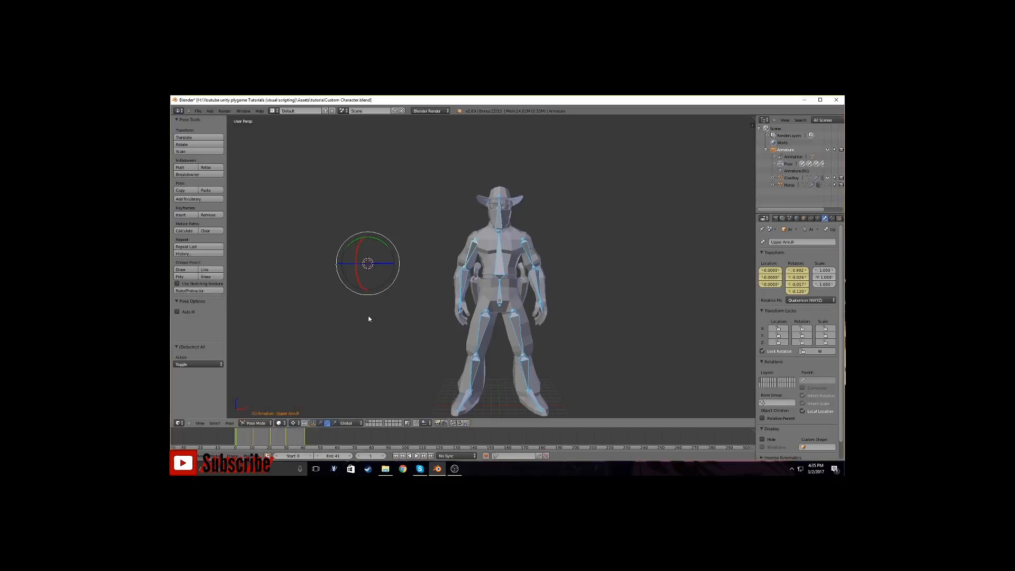
# Go to frame 11 and place the 3D cursor at the character's waist using the front and right side views
pyautogui.click(253, 444)
pyautogui.moveTo(413, 315); pyautogui.dragTo(459, 334, button='middle')
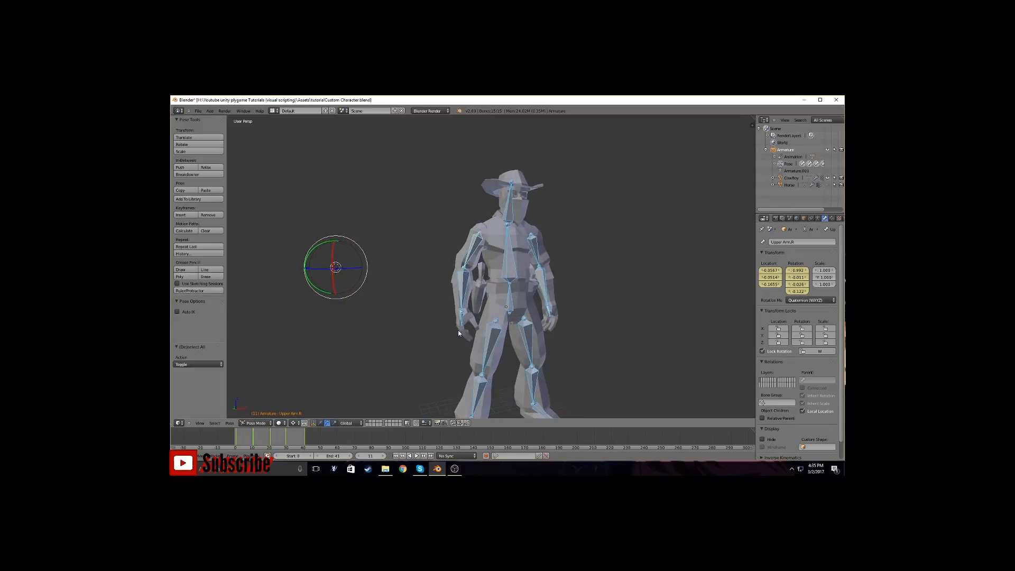
pyautogui.press('KP_1')
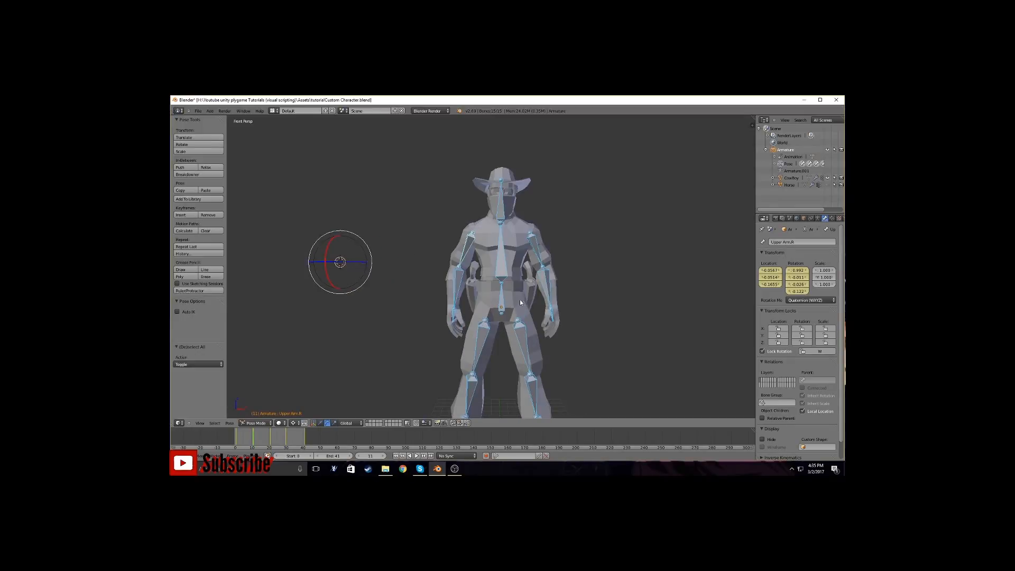
pyautogui.click(502, 286)
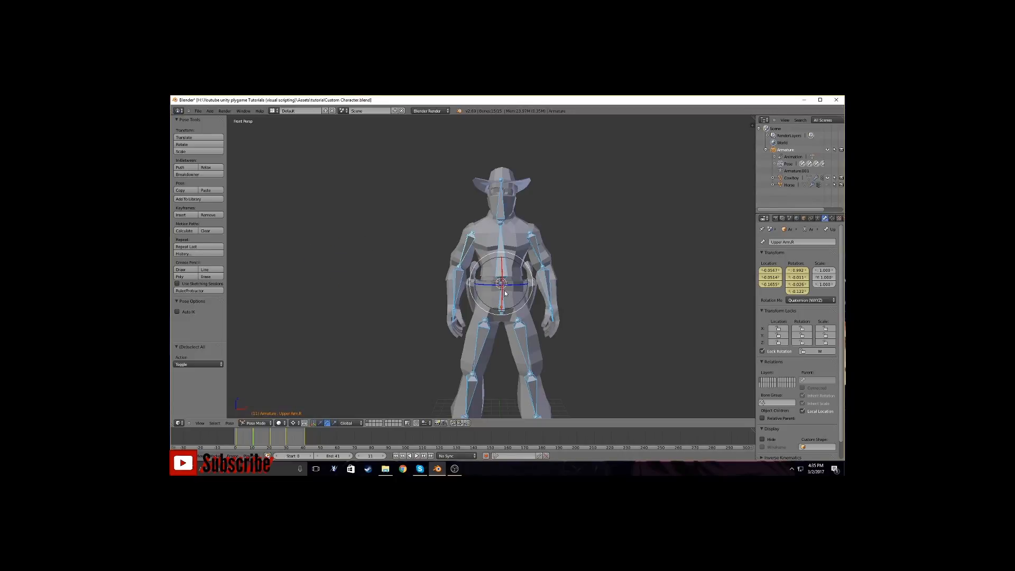
pyautogui.press('KP_3')
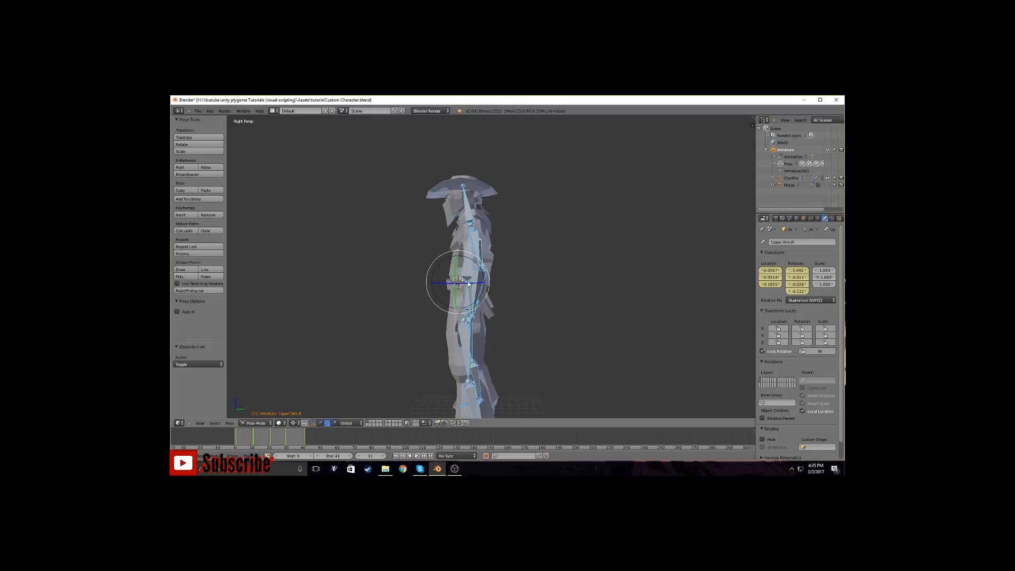
pyautogui.click(467, 281)
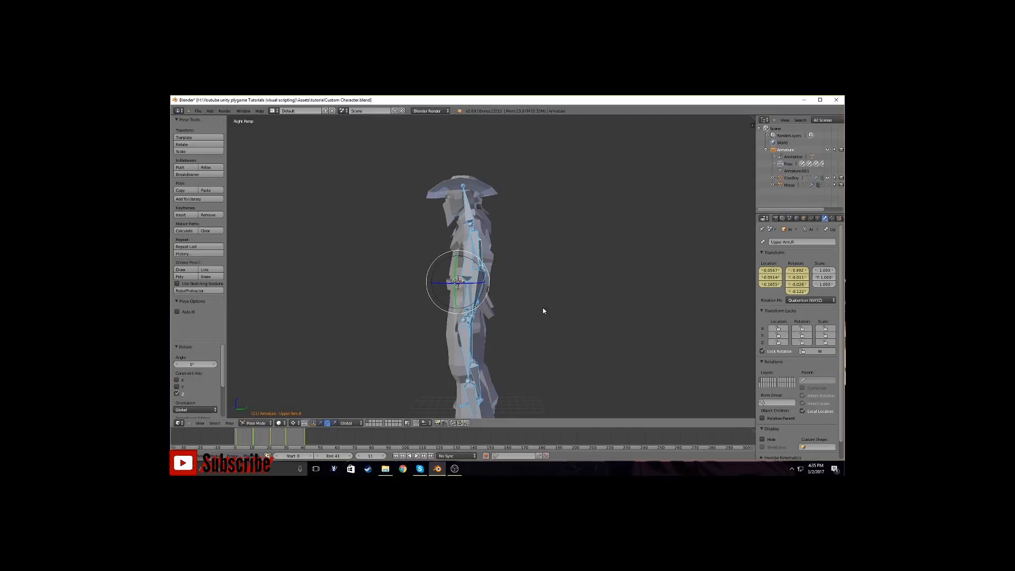
pyautogui.click(542, 292)
pyautogui.click(467, 282)
# Check the 3D cursor's alignment with the waist from the front and right side views
pyautogui.press('KP_1')
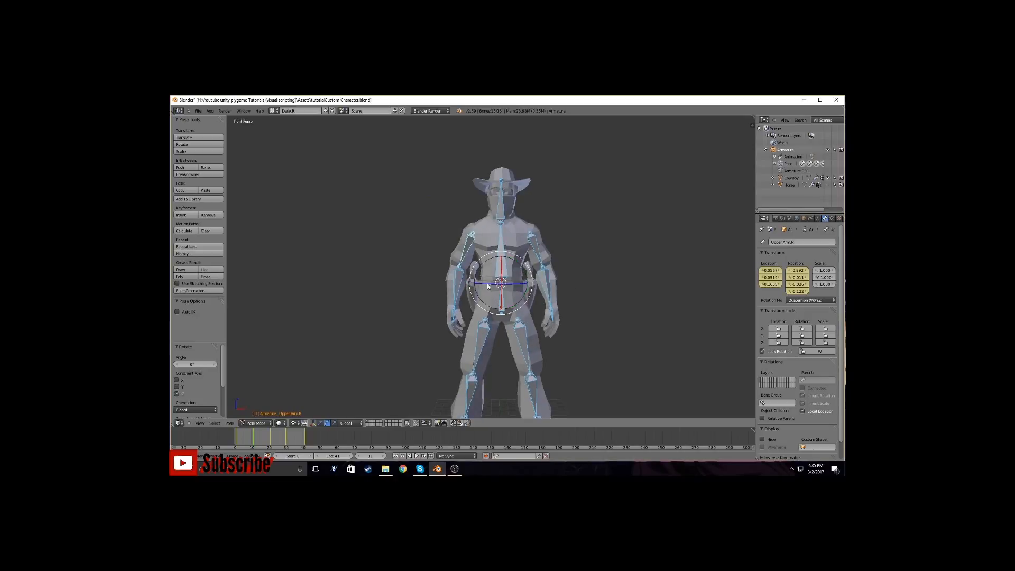
pyautogui.press('KP_3')
pyautogui.press('KP_1')
pyautogui.moveTo(459, 291); pyautogui.dragTo(499, 291, button='middle')
pyautogui.press('KP_3')
pyautogui.press('KP_1')
pyautogui.press('KP_3')
pyautogui.press('KP_1')
pyautogui.moveTo(486, 296); pyautogui.dragTo(508, 265, button='middle')
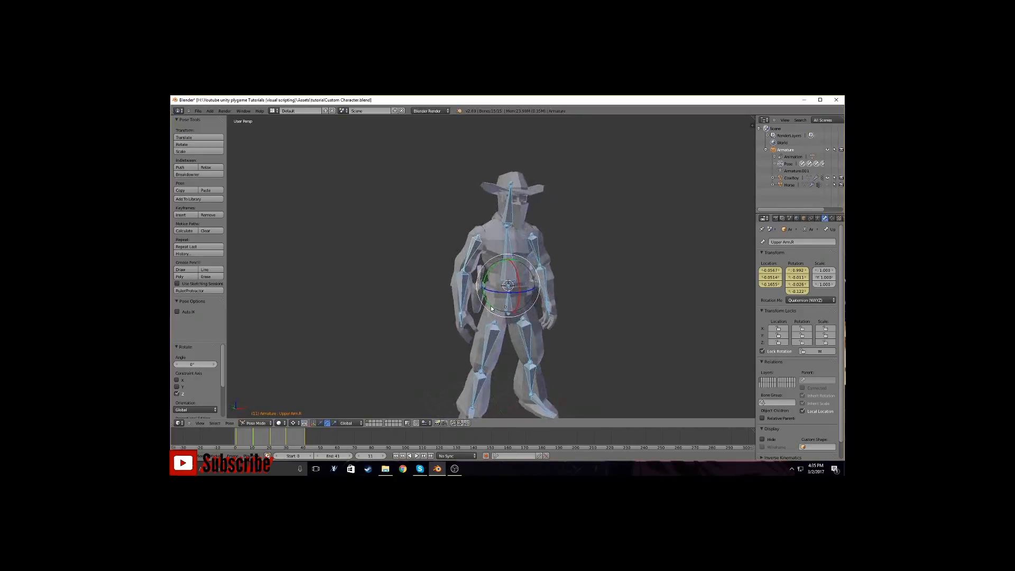
# Select the chest and both upper arm bones and rotate them slightly on the X axis around the 3D cursor, leaning the torso forward
pyautogui.rightClick(508, 248)
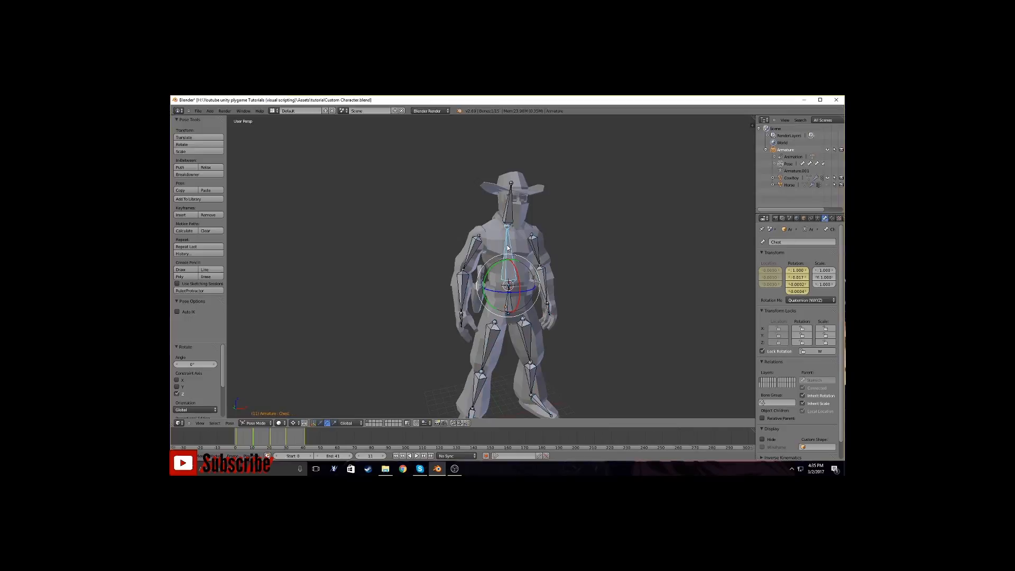
pyautogui.rightClick(479, 249)
pyautogui.keyDown('shift'); pyautogui.rightClick(535, 249); pyautogui.keyUp('shift')
pyautogui.moveTo(535, 249); pyautogui.dragTo(597, 291, button='middle')
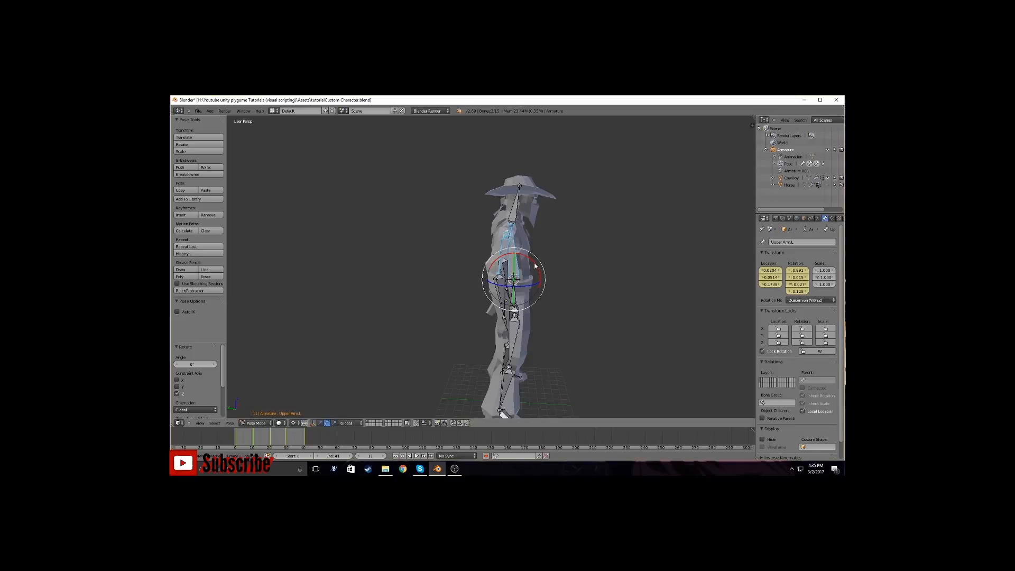
pyautogui.moveTo(535, 266); pyautogui.dragTo(539, 266)
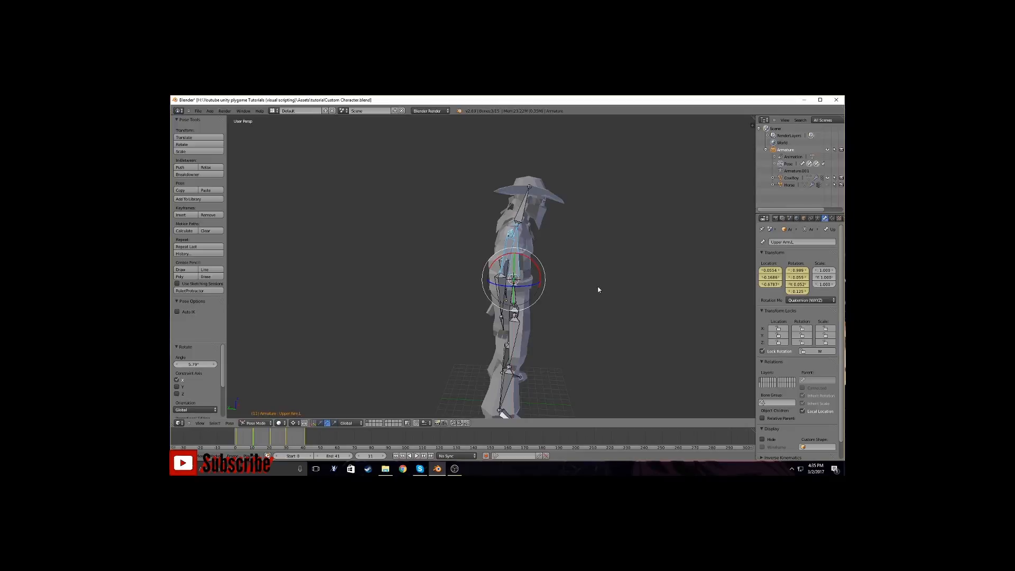
# Undo the last X-axis rotations of the chest and upper arm bones
pyautogui.hotkey('ctrl', 'z')
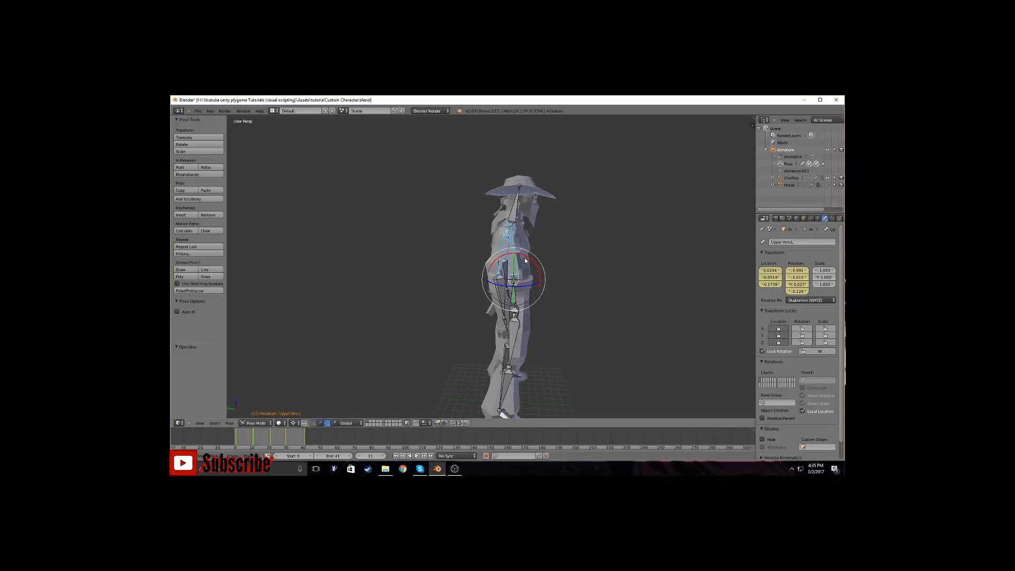
pyautogui.moveTo(528, 261)
pyautogui.mouseDown()
pyautogui.moveTo(559, 271)
pyautogui.moveTo(529, 269)
pyautogui.mouseUp()
pyautogui.hotkey('ctrl', 'z')
pyautogui.moveTo(597, 279); pyautogui.dragTo(552, 281, button='middle')
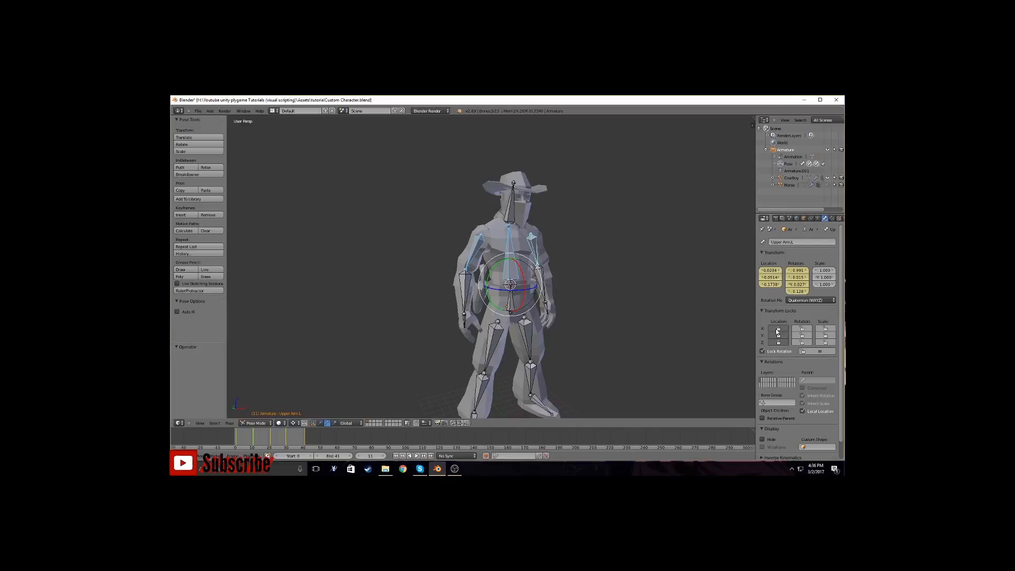
# Try another slight X-axis rotation of the chest and upper arm bones around the 3D cursor
pyautogui.moveTo(617, 319); pyautogui.dragTo(530, 280, button='middle')
pyautogui.moveTo(530, 280); pyautogui.dragTo(526, 282)
pyautogui.moveTo(526, 282); pyautogui.dragTo(518, 256, button='middle')
pyautogui.moveTo(525, 256); pyautogui.dragTo(527, 257)
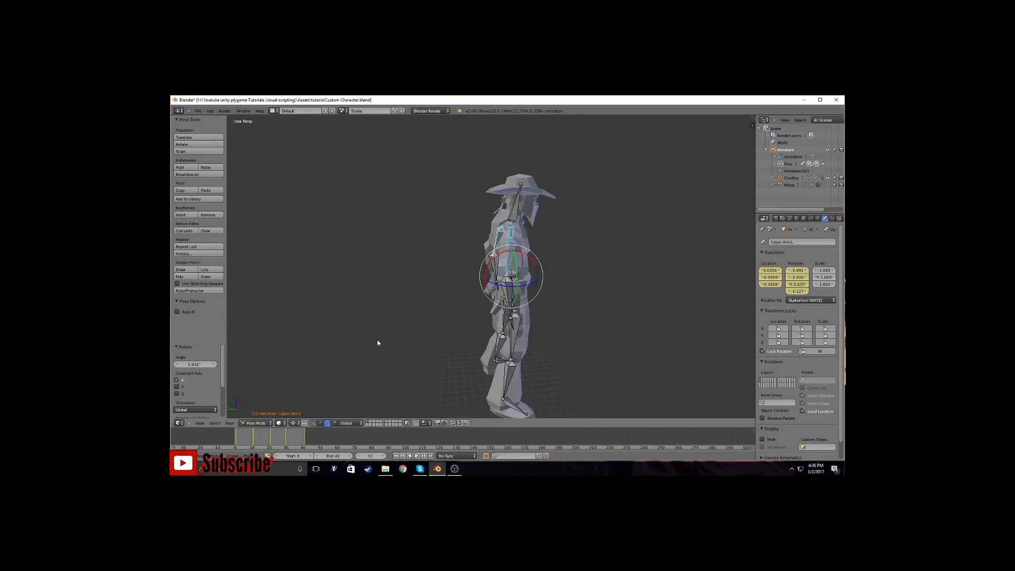
pyautogui.hotkey('ctrl', 'z')
pyautogui.hotkey('ctrl', 'z')
pyautogui.hotkey('ctrl', 'z')
# Select all bones and insert a LocRot keyframe at frame 11
pyautogui.press('a')
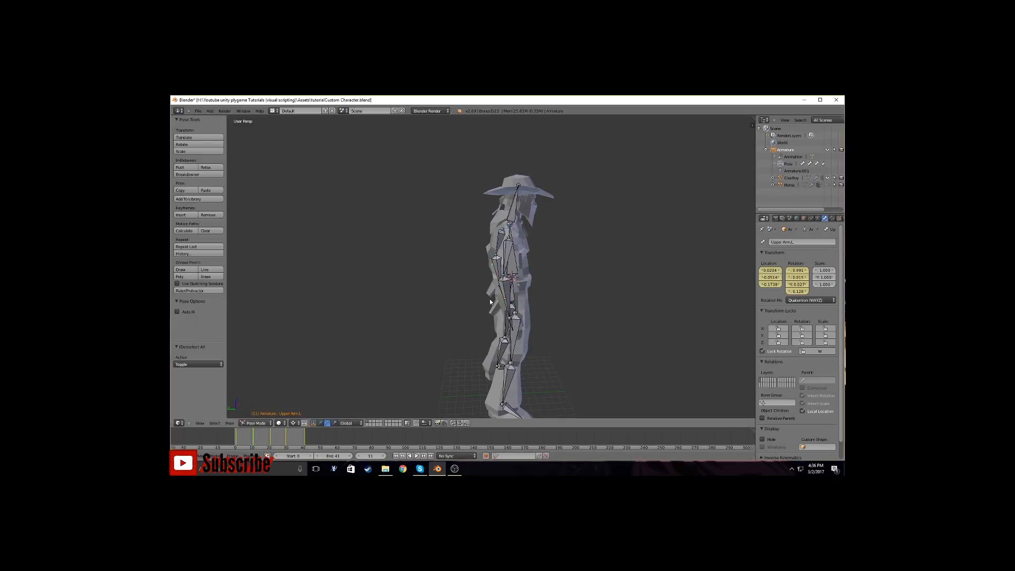
pyautogui.press('a')
pyautogui.moveTo(529, 322); pyautogui.dragTo(453, 316, button='middle')
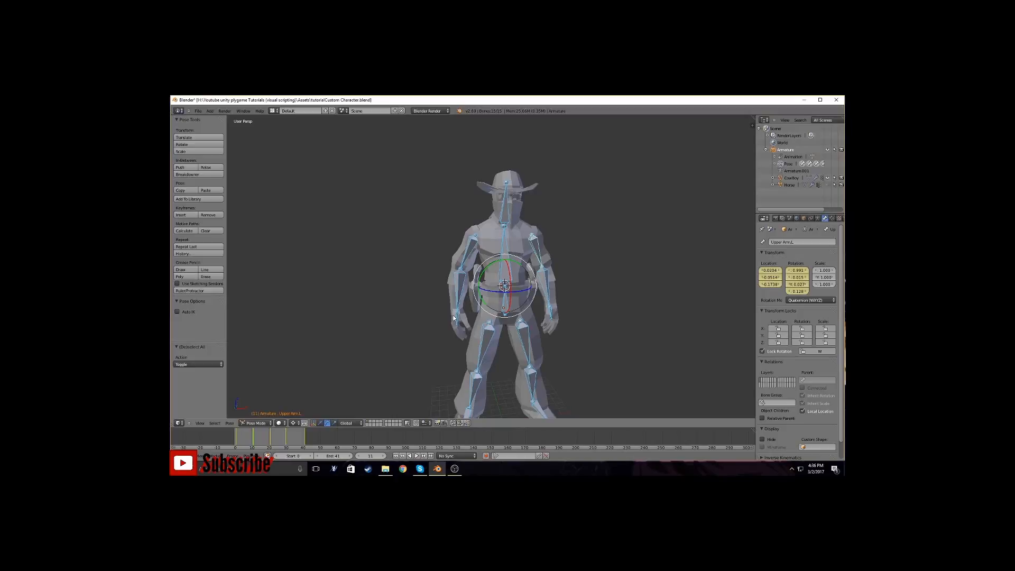
pyautogui.scroll(-1, 453, 317)
pyautogui.press('i')
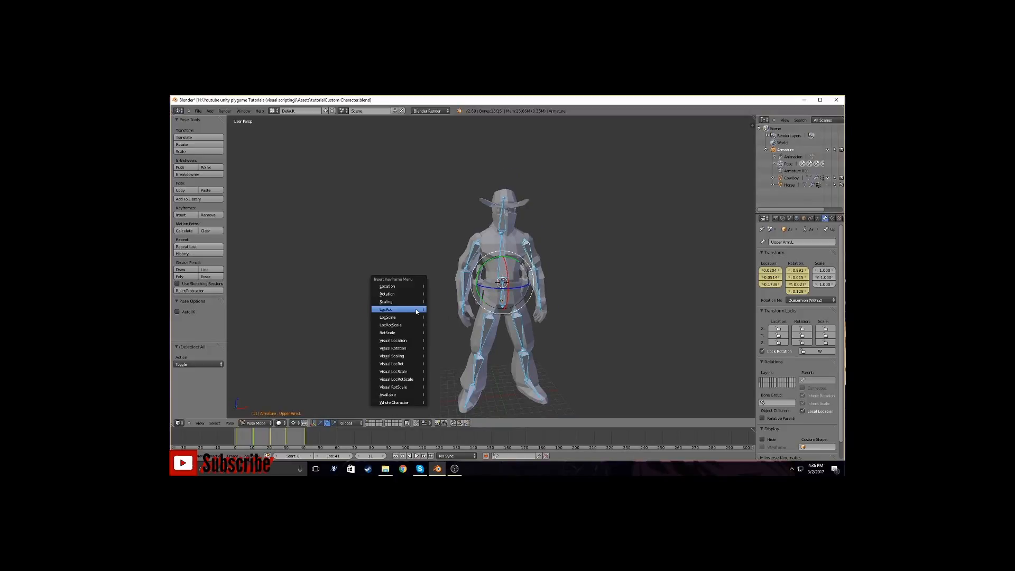
pyautogui.click(401, 309)
# Copy the pose from frame 1 to frame 21 and key it there with LocRot
pyautogui.click(271, 438)
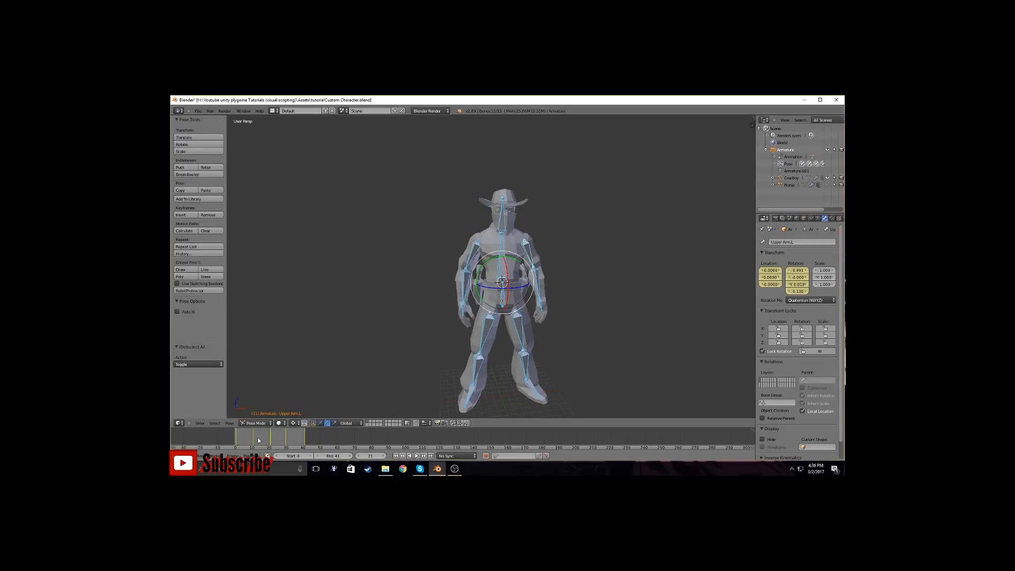
pyautogui.click(236, 439)
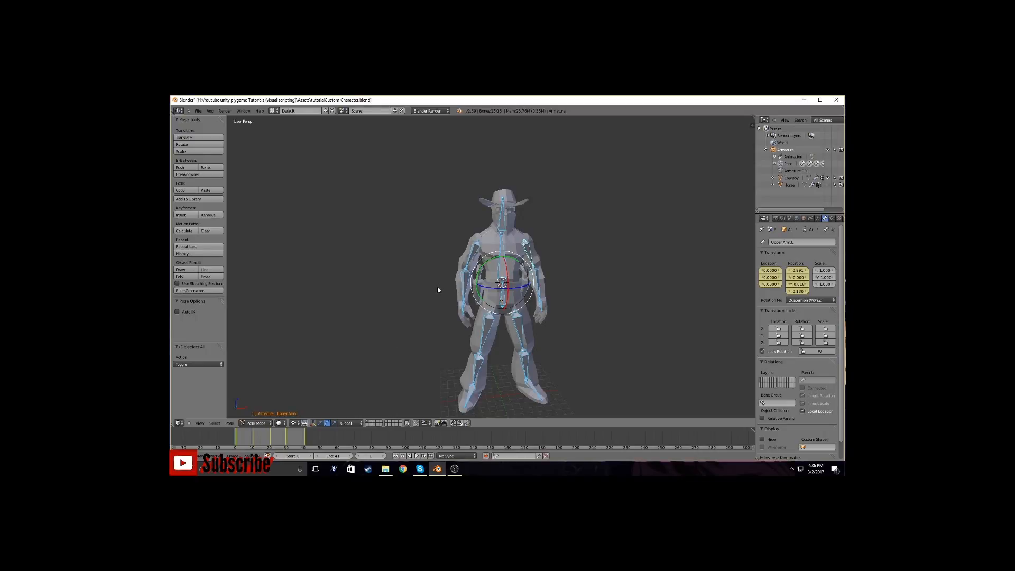
pyautogui.click(271, 445)
pyautogui.hotkey('ctrl', 'v')
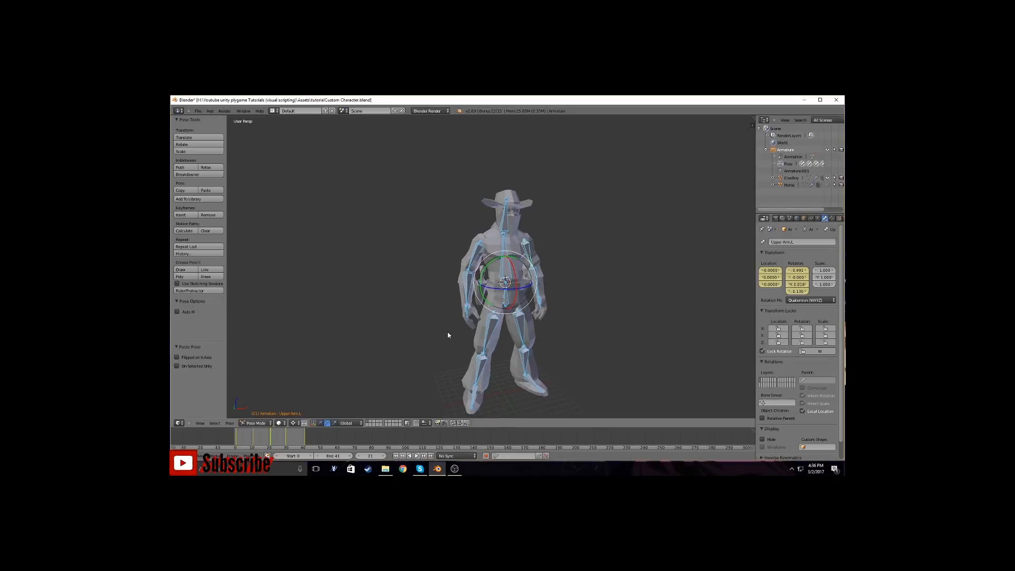
pyautogui.press('i')
pyautogui.click(447, 333)
# Scrub through the Idle animation up to frame 41, checking the poses from the side
pyautogui.moveTo(235, 440); pyautogui.dragTo(285, 446)
pyautogui.moveTo(423, 337); pyautogui.dragTo(484, 322, button='middle')
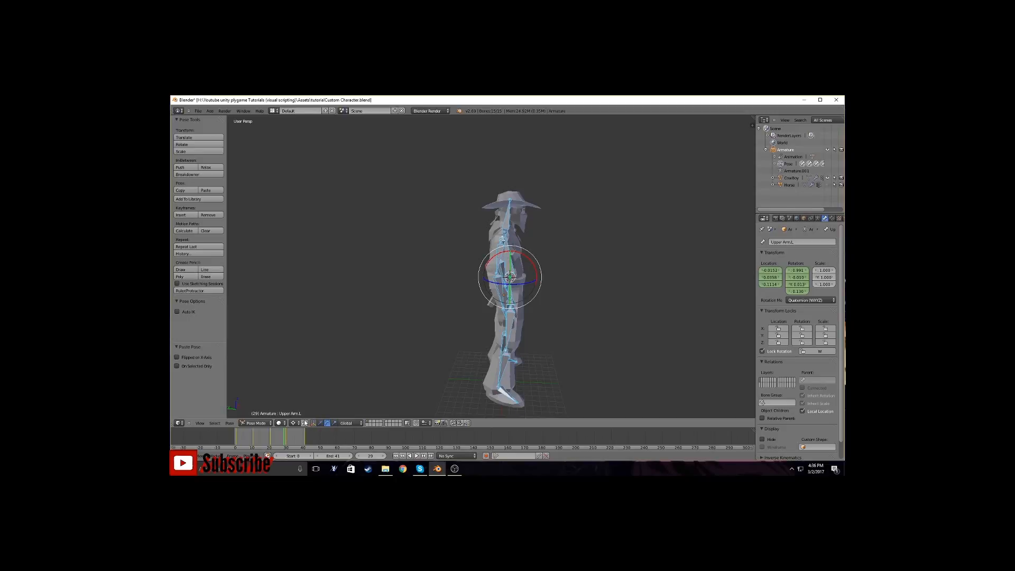
pyautogui.click(287, 441)
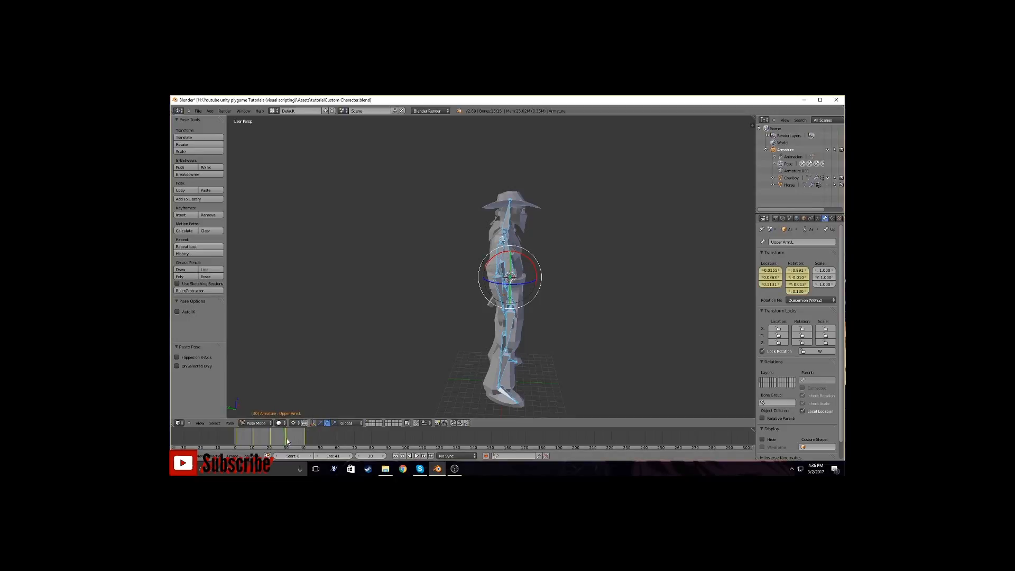
pyautogui.moveTo(303, 442); pyautogui.dragTo(305, 442)
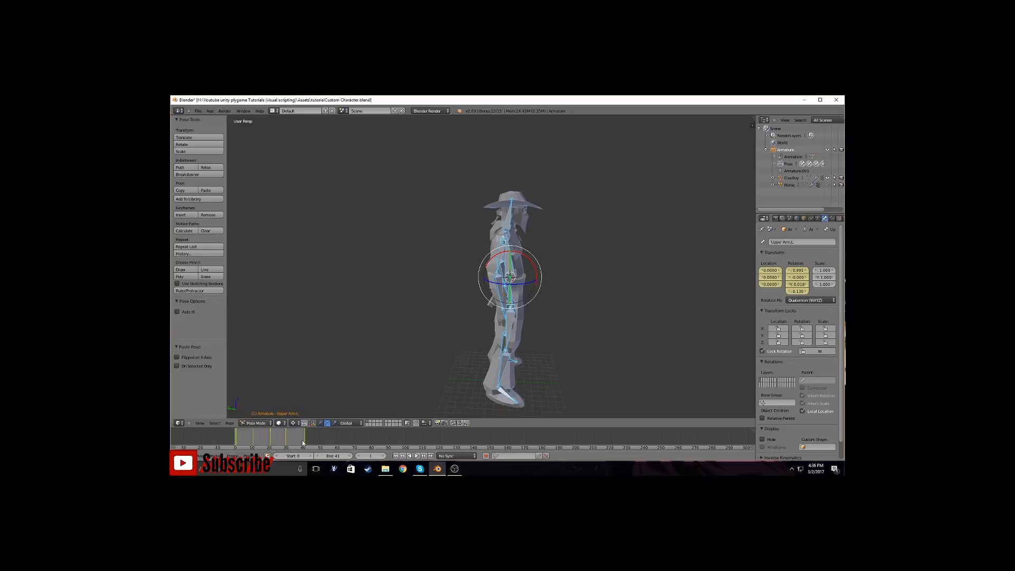
pyautogui.click(305, 441)
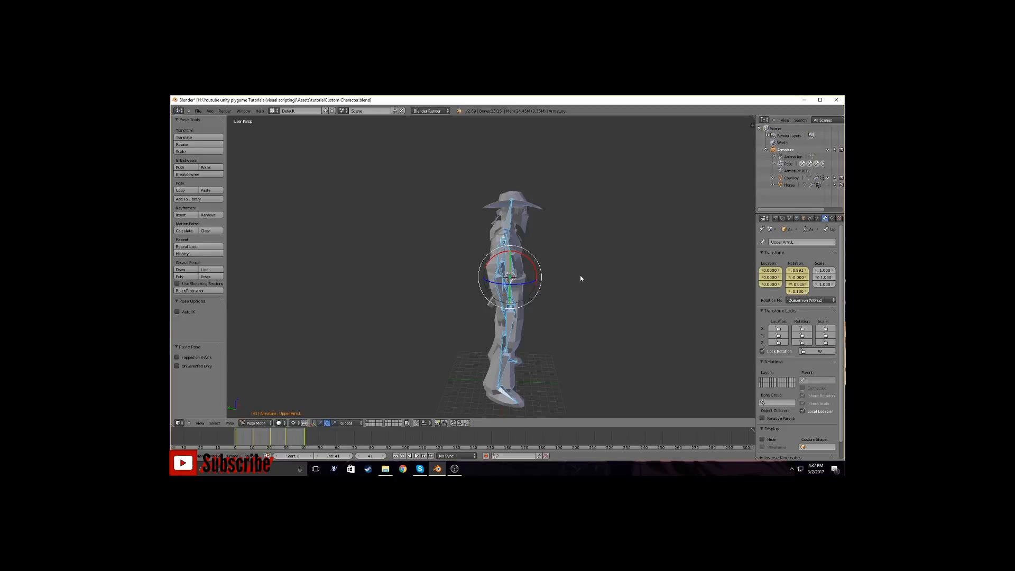
pyautogui.moveTo(444, 301); pyautogui.dragTo(367, 296, button='middle')
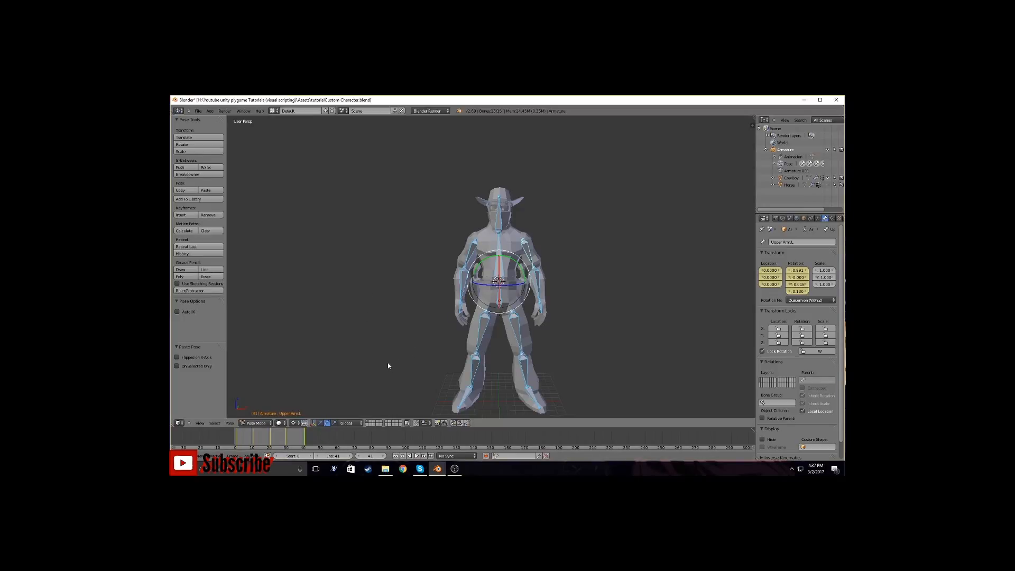
pyautogui.moveTo(360, 357)
pyautogui.mouseDown(button='middle')
pyautogui.moveTo(387, 343)
pyautogui.moveTo(438, 347)
pyautogui.moveTo(380, 353)
pyautogui.moveTo(448, 345)
pyautogui.moveTo(397, 341)
pyautogui.moveTo(365, 347)
pyautogui.moveTo(418, 347)
pyautogui.moveTo(358, 354)
pyautogui.moveTo(372, 350)
pyautogui.mouseUp(button='middle')
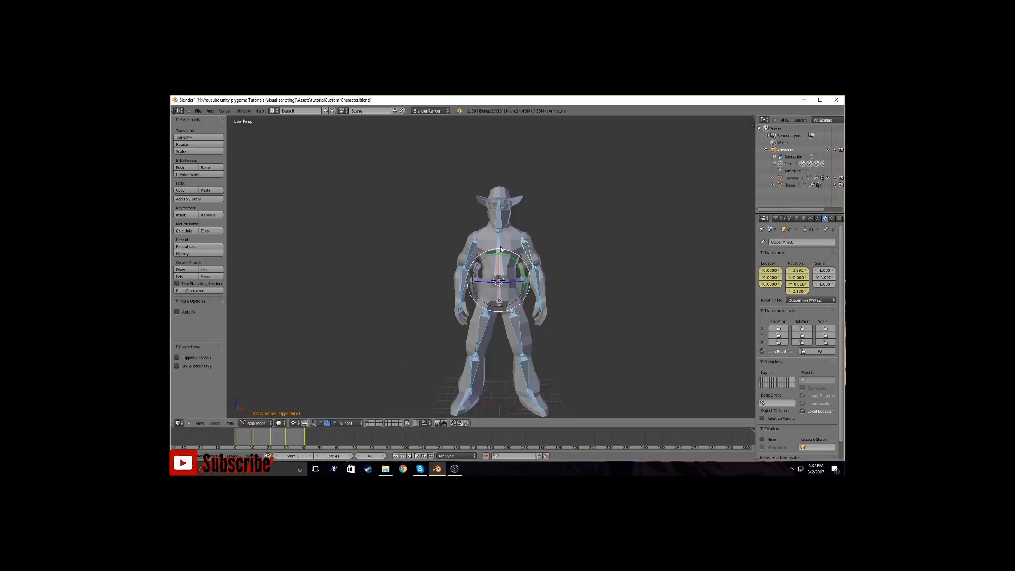
pyautogui.moveTo(552, 314); pyautogui.dragTo(520, 282, button='middle')
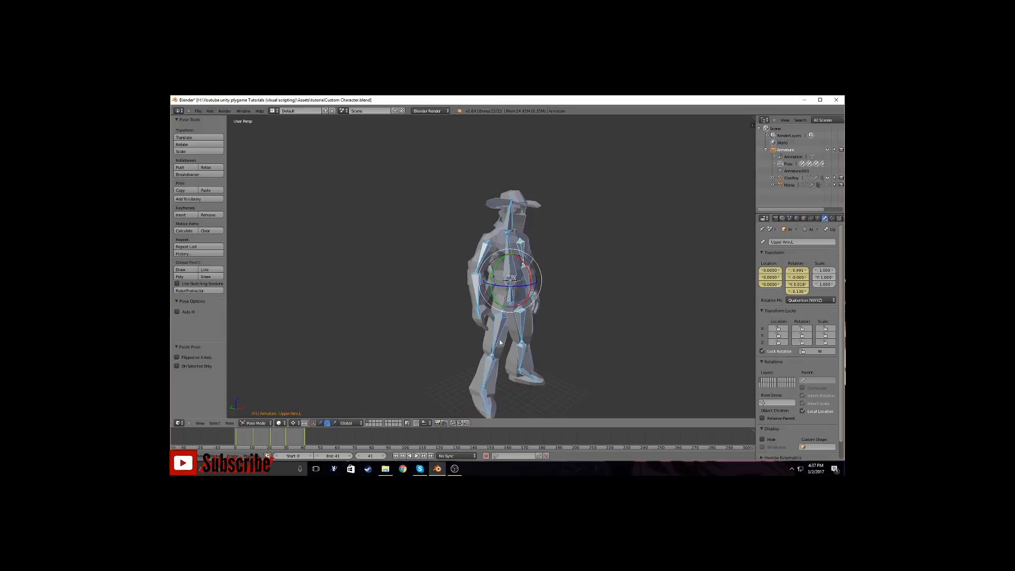
pyautogui.moveTo(469, 330); pyautogui.dragTo(495, 341, button='middle')
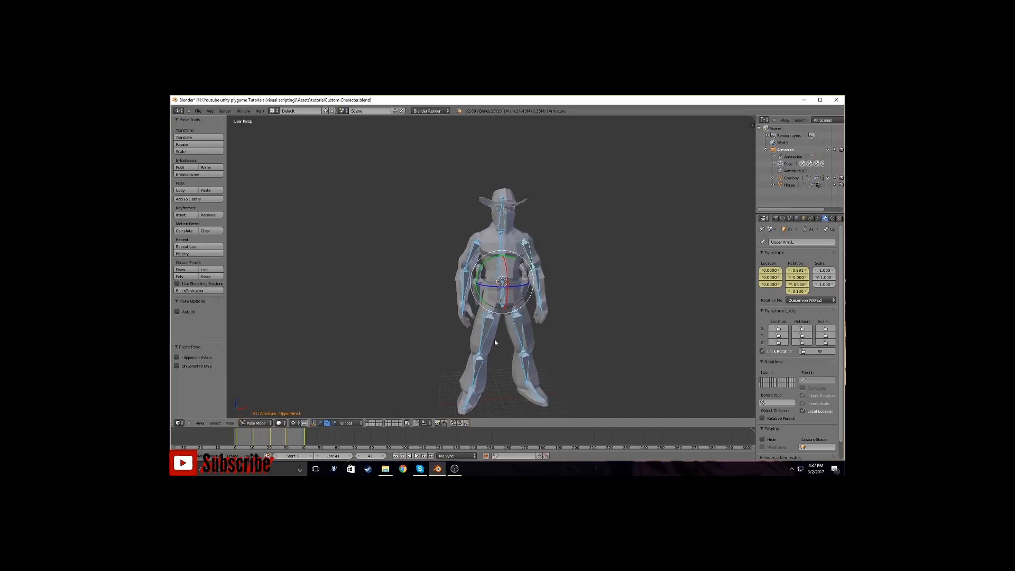
# Switch the timeline area to the Dope Sheet's Action Editor and load the Walk action
pyautogui.click(177, 455)
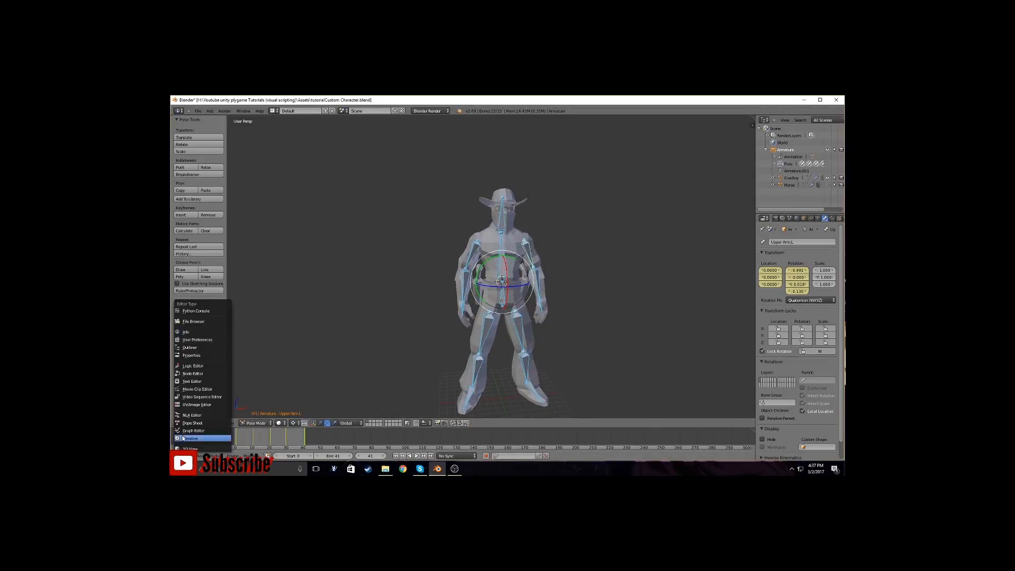
pyautogui.click(201, 421)
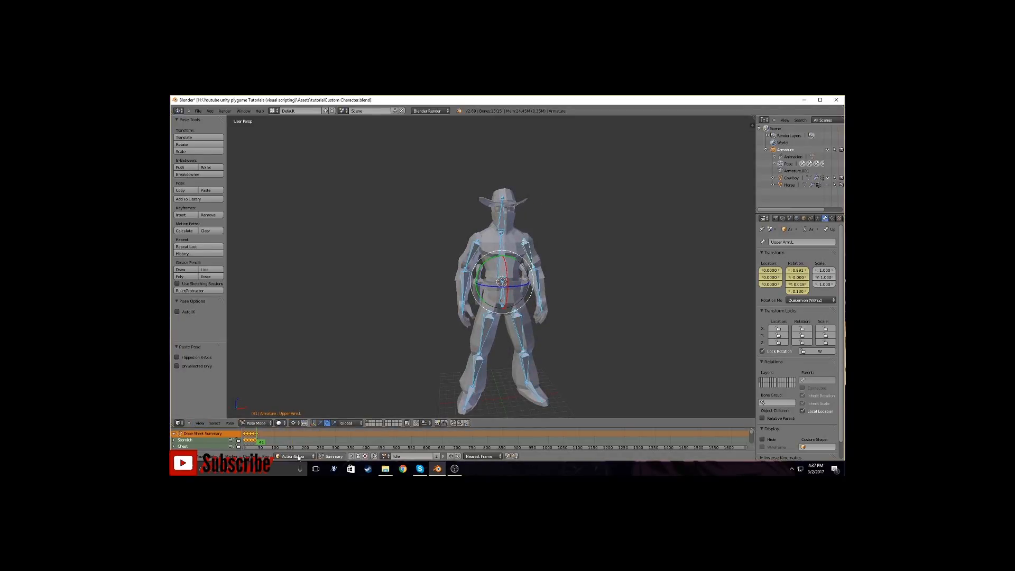
pyautogui.click(384, 458)
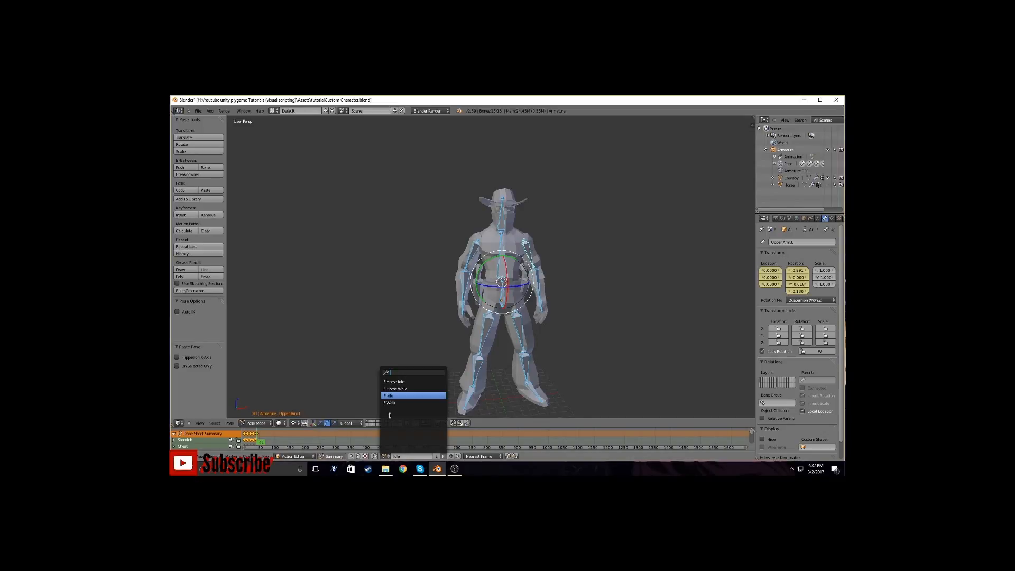
pyautogui.click(392, 403)
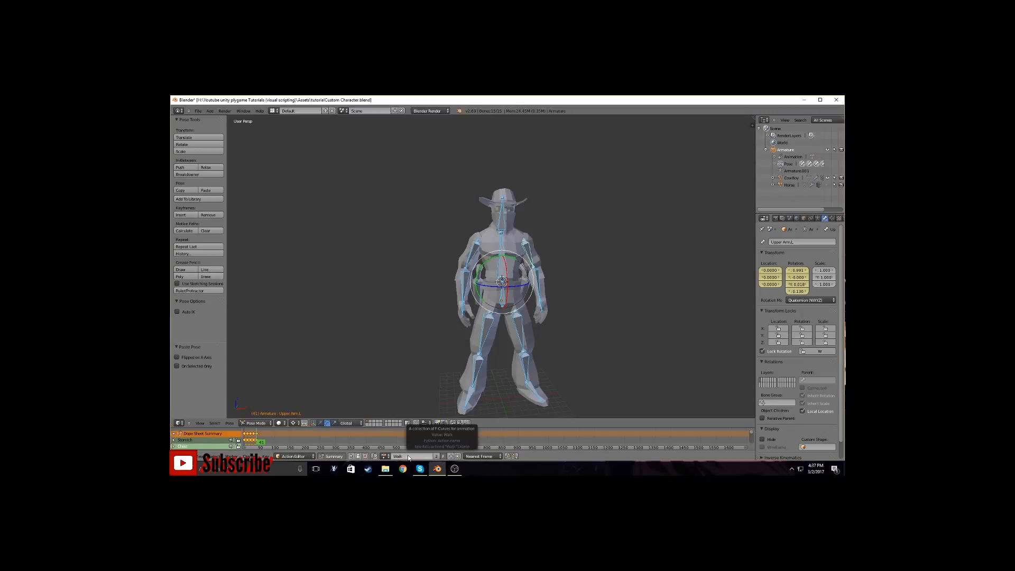
pyautogui.click(178, 423)
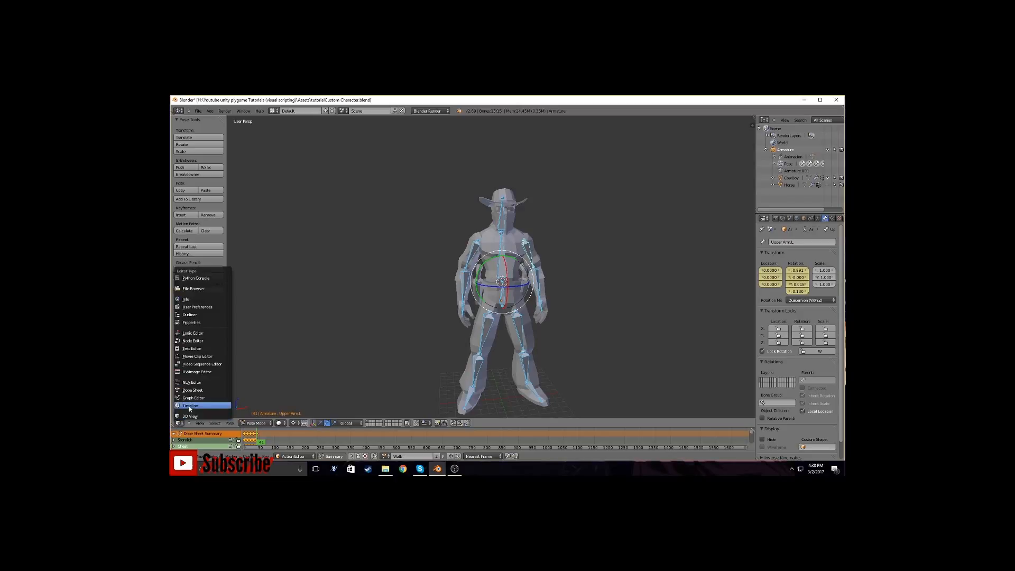
pyautogui.click(189, 406)
pyautogui.click(182, 422)
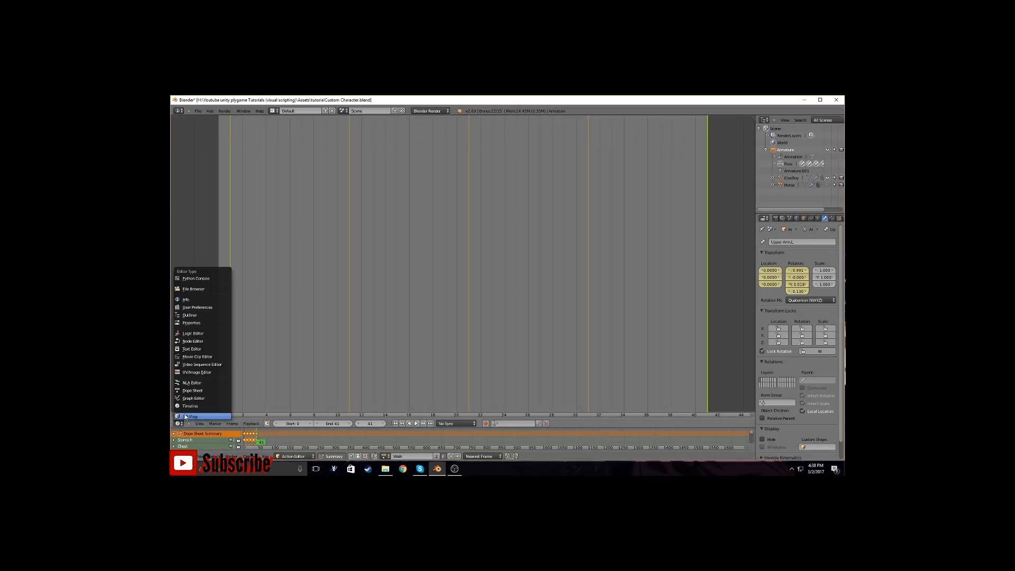
pyautogui.click(189, 406)
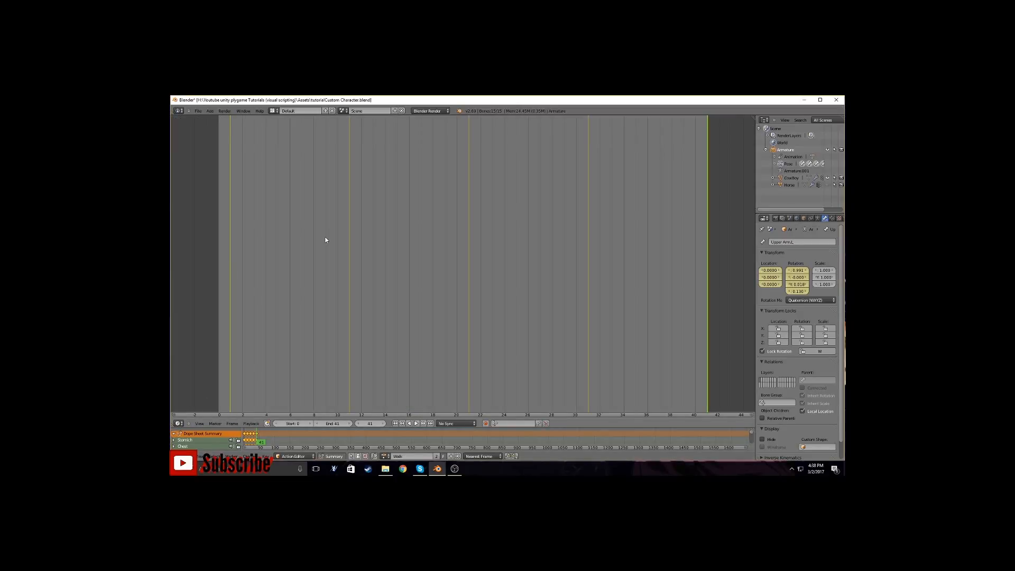
pyautogui.click(184, 423)
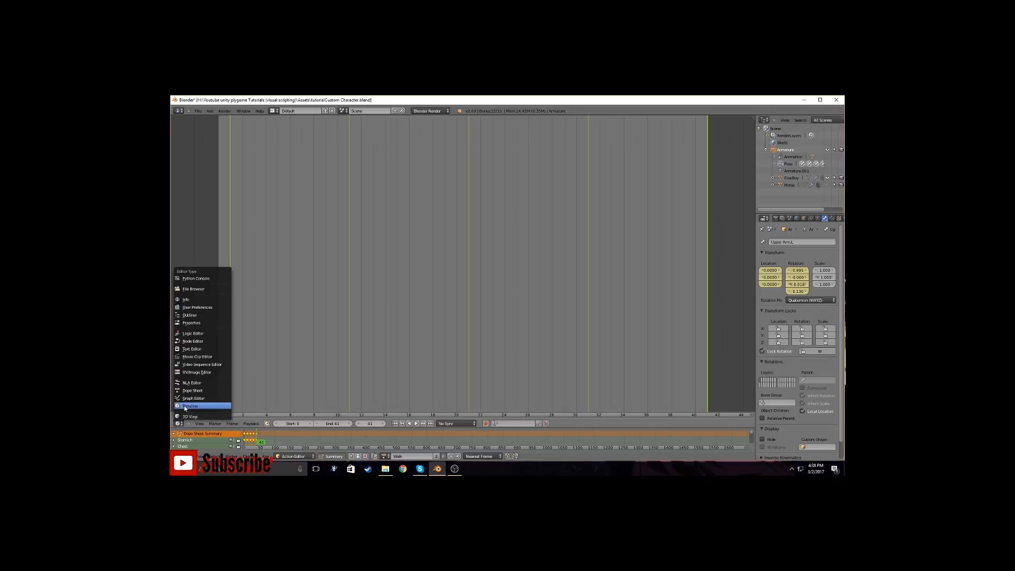
pyautogui.click(184, 406)
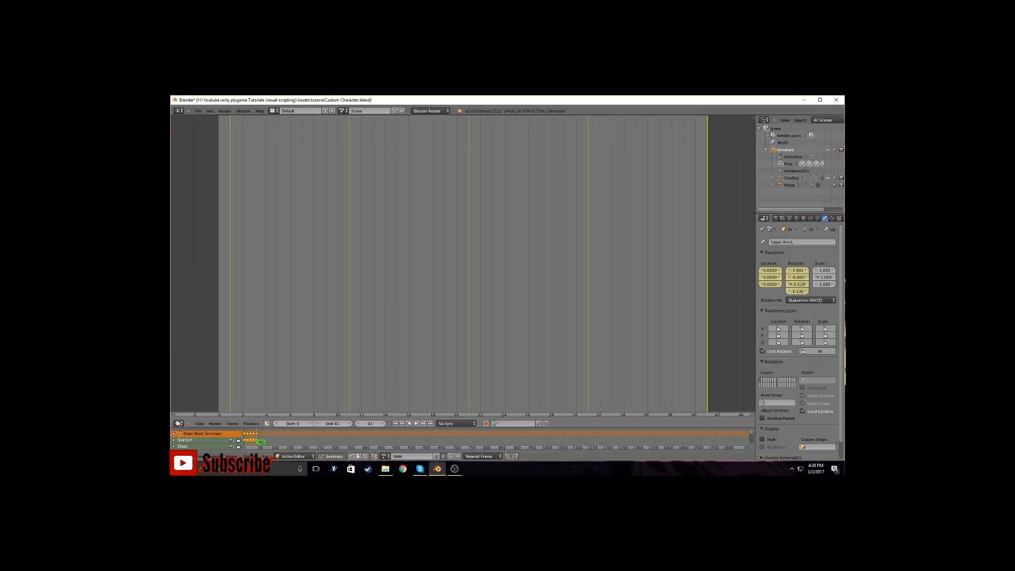
pyautogui.click(180, 423)
pyautogui.click(183, 416)
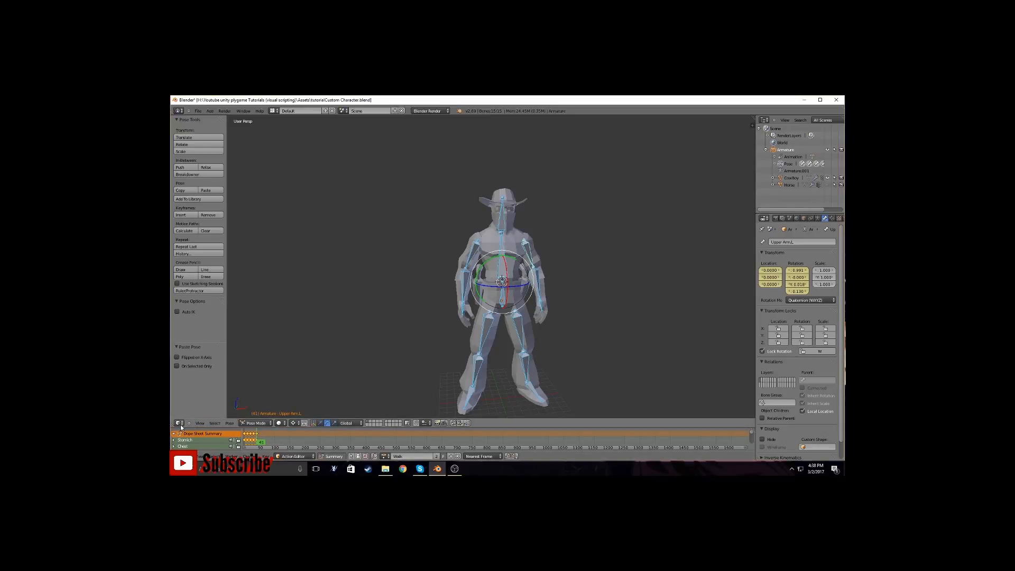
# Turn the Action Editor area back into a Timeline and enlarge it slightly
pyautogui.click(180, 456)
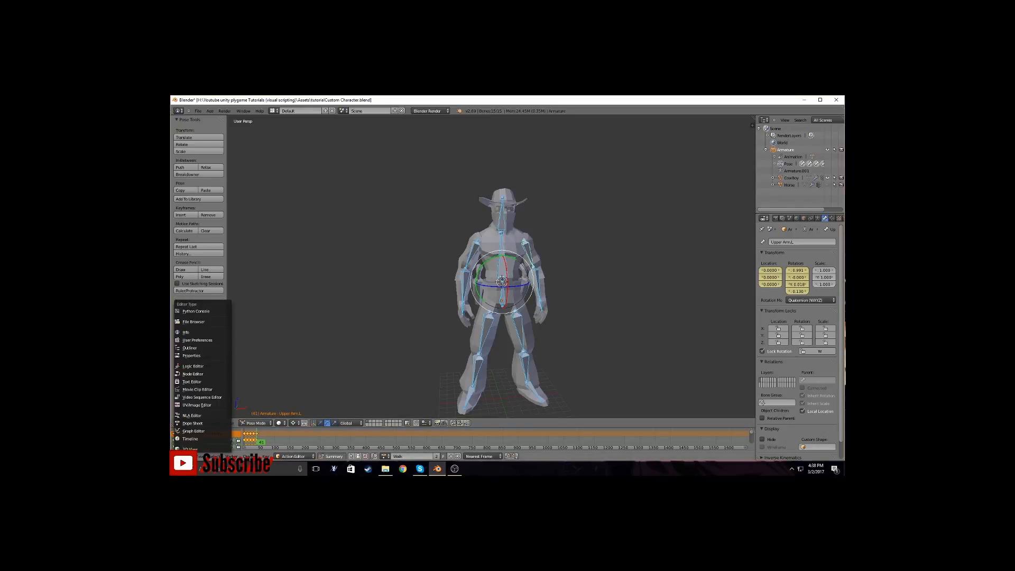
pyautogui.click(188, 439)
pyautogui.moveTo(503, 427); pyautogui.dragTo(507, 408)
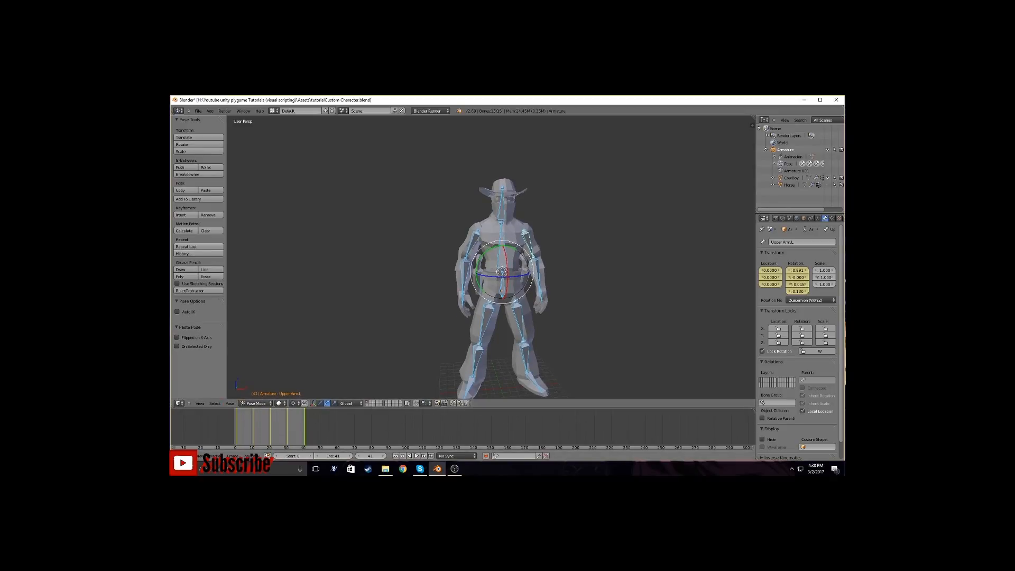
# Go to frame 1 of the Walk action, select all bones and insert a LocRot keyframe
pyautogui.click(236, 440)
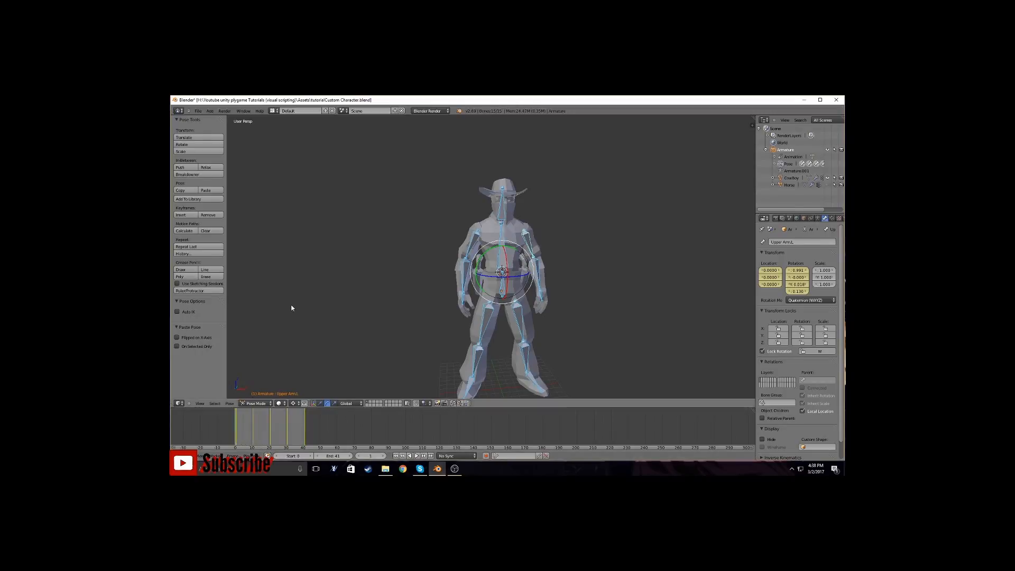
pyautogui.moveTo(328, 304); pyautogui.dragTo(461, 327, button='middle')
pyautogui.scroll(-1, 370, 317)
pyautogui.rightClick(475, 303)
pyautogui.rightClick(500, 307)
pyautogui.moveTo(521, 303); pyautogui.dragTo(371, 377, button='middle')
pyautogui.scroll(2, 546, 315)
pyautogui.scroll(-3, 479, 329)
pyautogui.press('a')
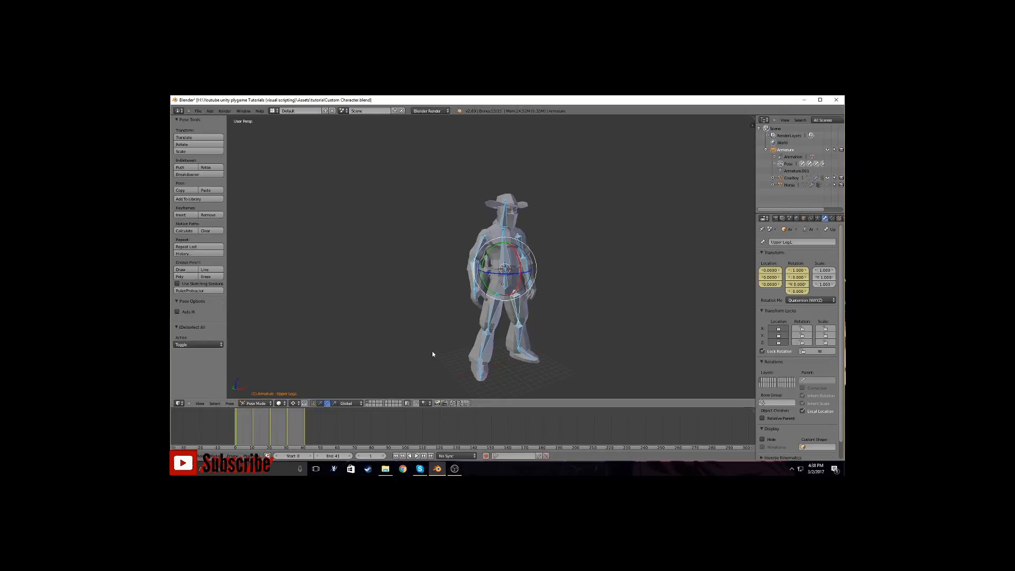
pyautogui.press('i')
pyautogui.click(432, 352)
# Examine the walk poses at frames 11 and 21 from the side
pyautogui.moveTo(403, 319); pyautogui.dragTo(351, 330, button='middle')
pyautogui.press('KP_3')
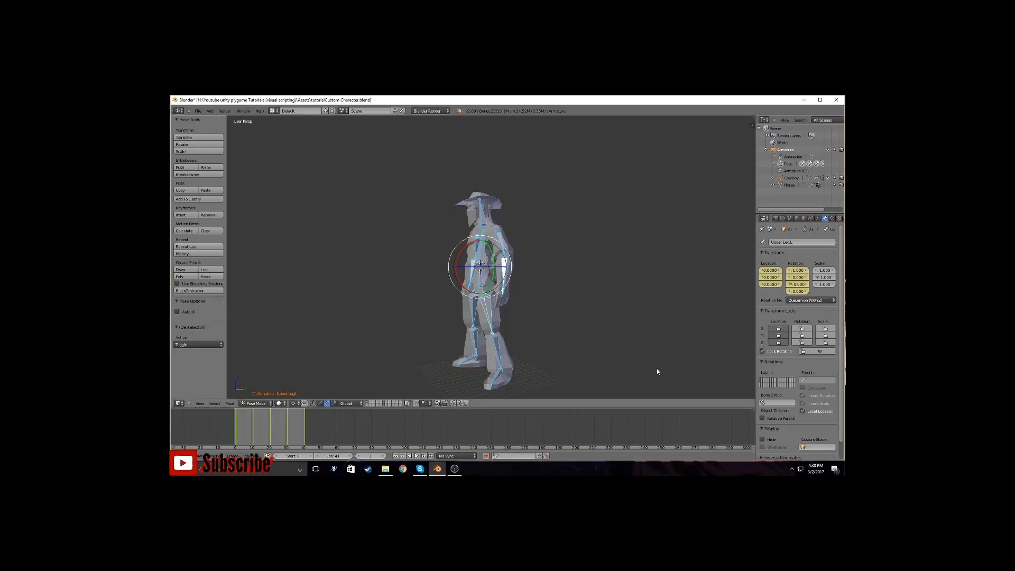
pyautogui.click(254, 433)
pyautogui.moveTo(439, 377); pyautogui.dragTo(471, 386, button='middle')
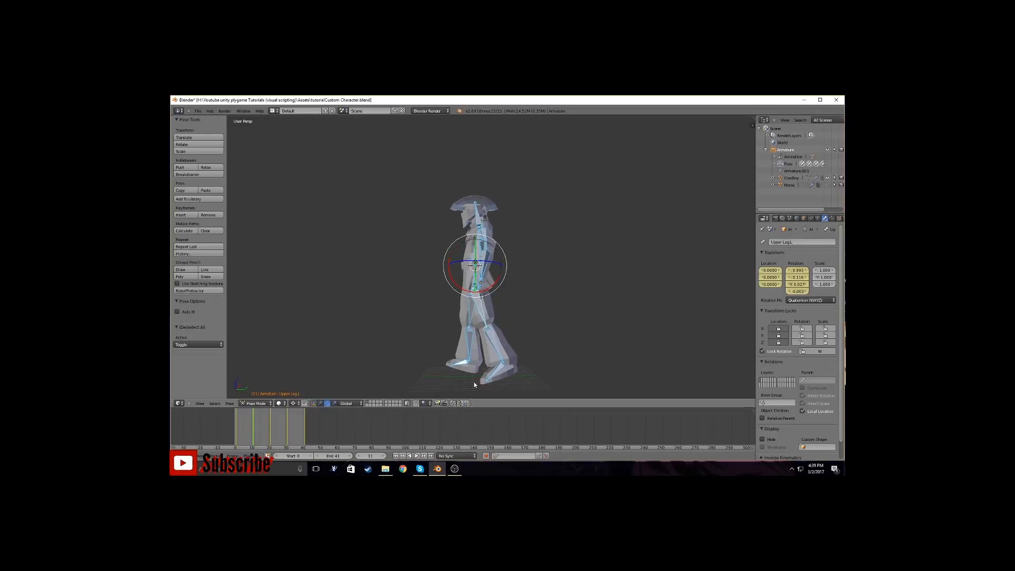
pyautogui.click(270, 436)
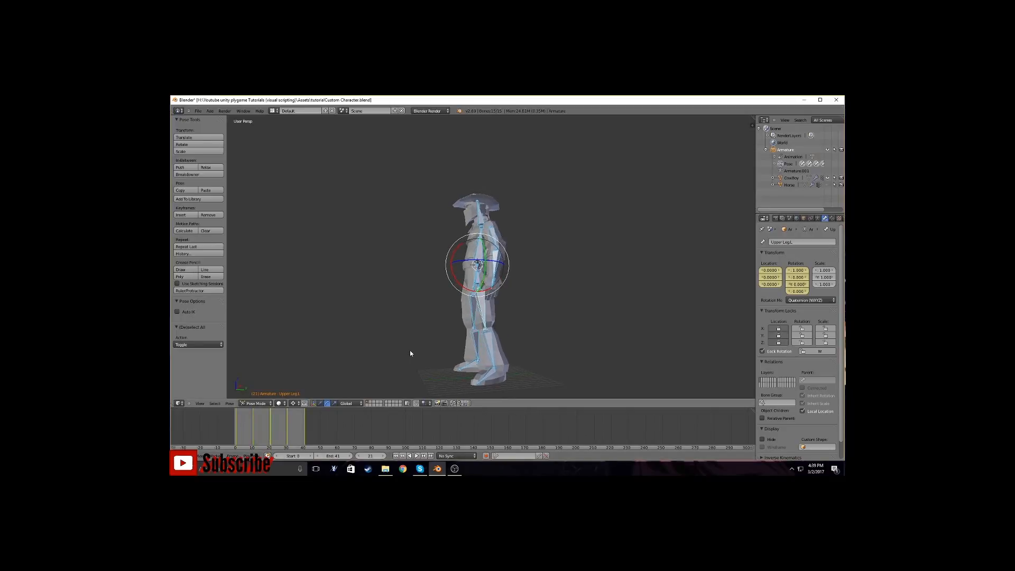
pyautogui.click(252, 442)
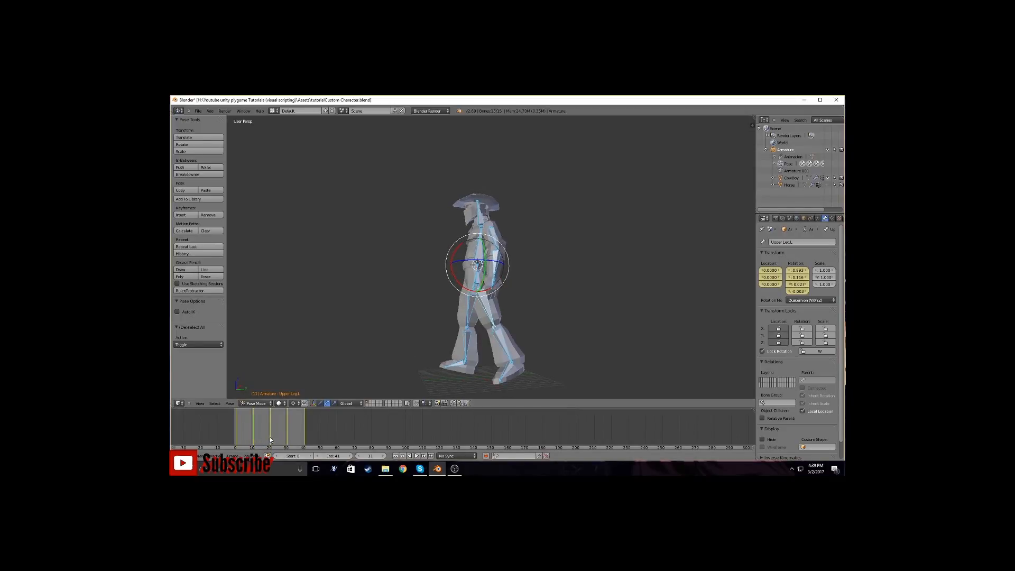
# Examine the walk poses at frames 11, 21 and 31 from both sides of the character
pyautogui.hotkey('alt', 'a')
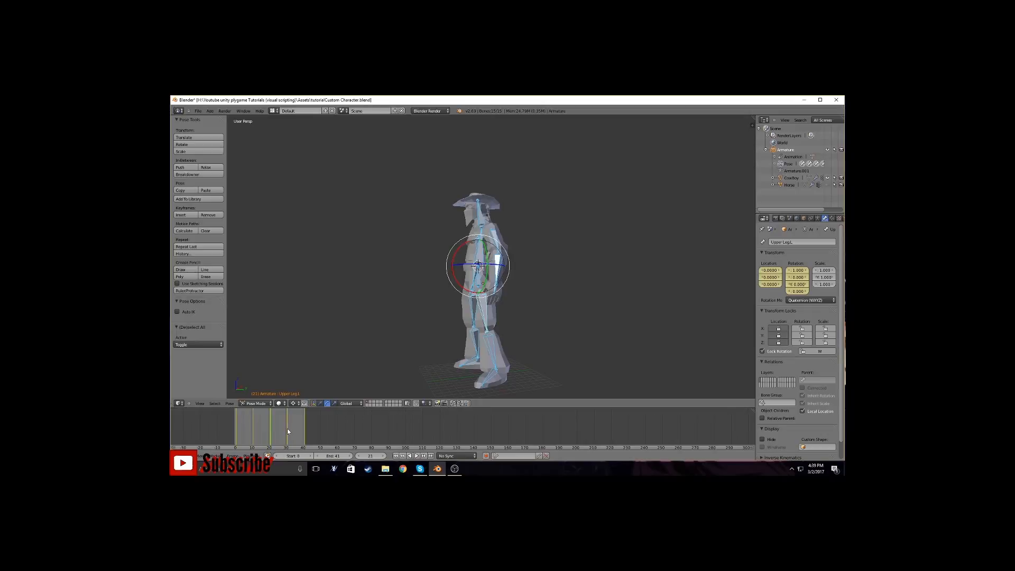
pyautogui.moveTo(441, 353); pyautogui.dragTo(581, 353, button='middle')
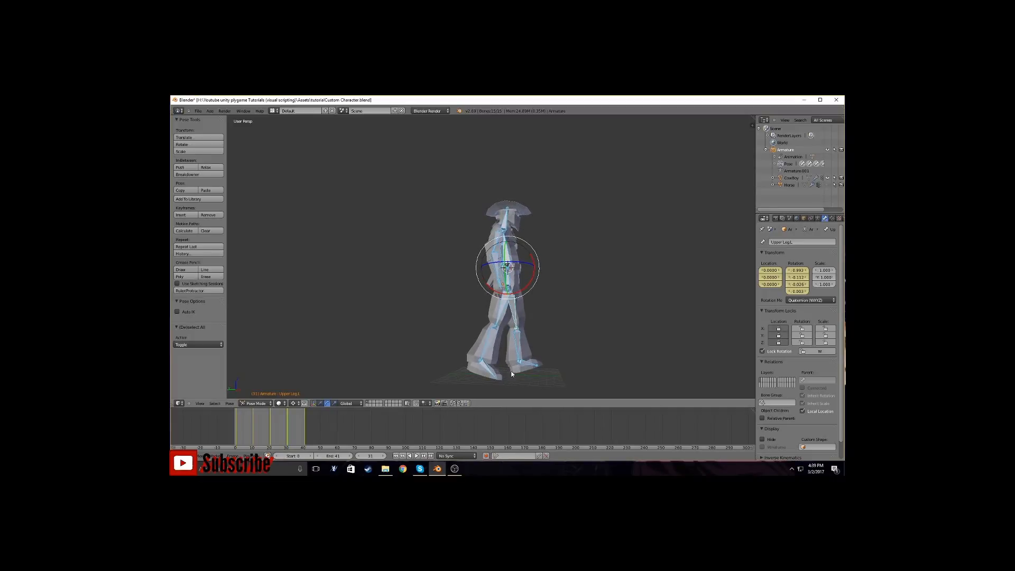
pyautogui.moveTo(512, 373); pyautogui.dragTo(482, 369, button='middle')
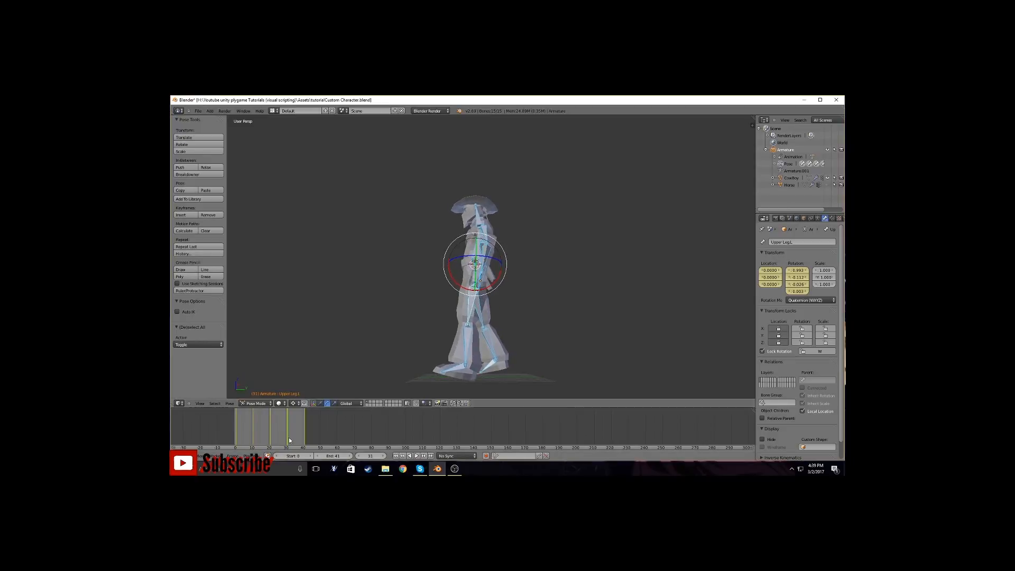
pyautogui.press('Escape')
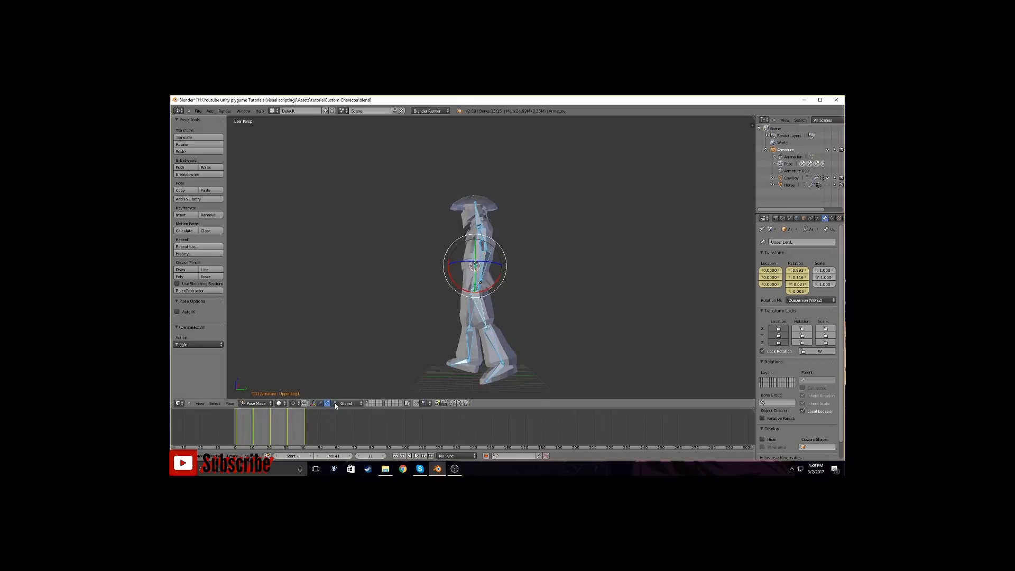
pyautogui.click(286, 429)
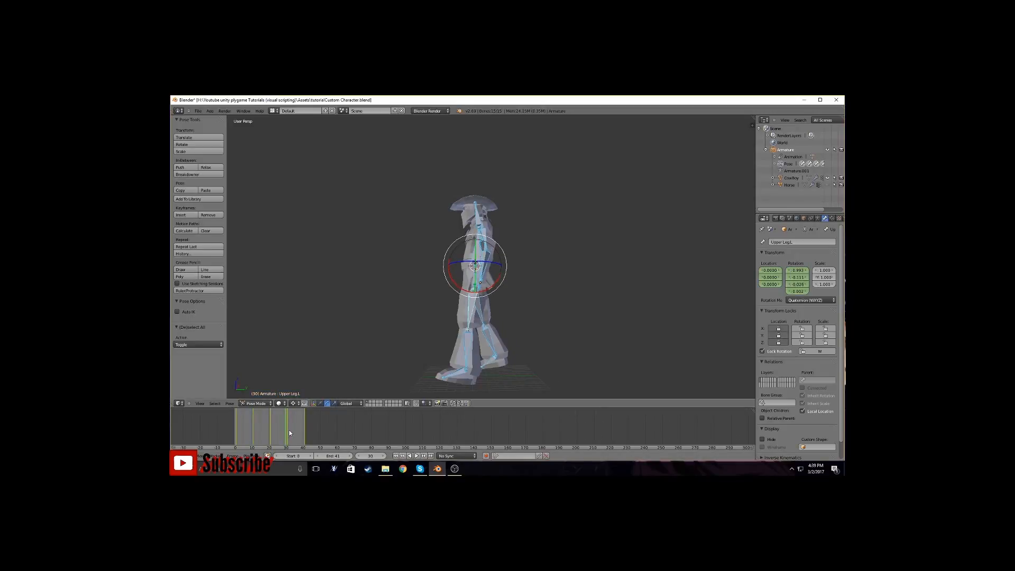
pyautogui.press('Right')
pyautogui.click(255, 434)
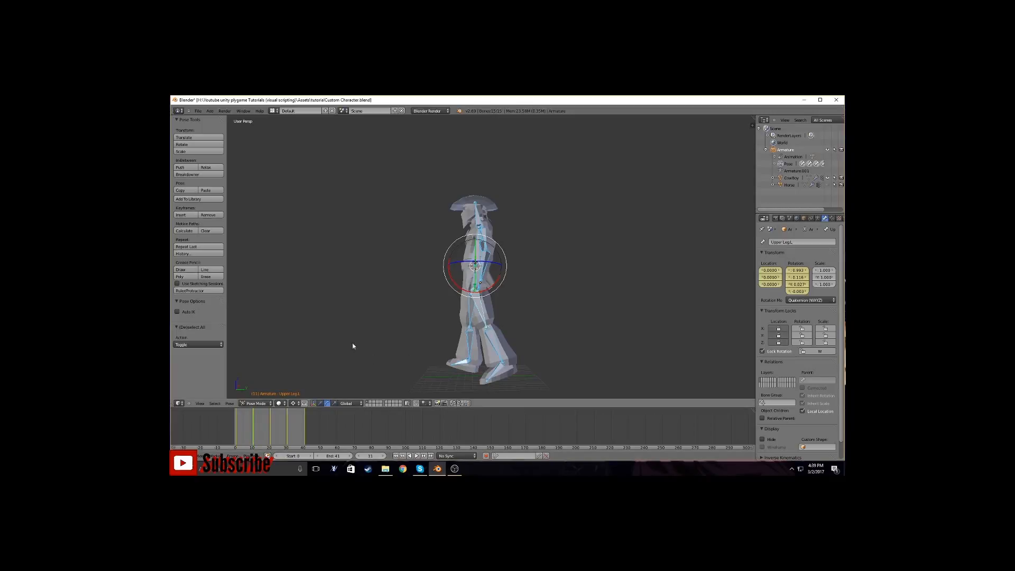
# Try pasting the copied pose X-flipped at frame 31, and undo the paste
pyautogui.click(287, 436)
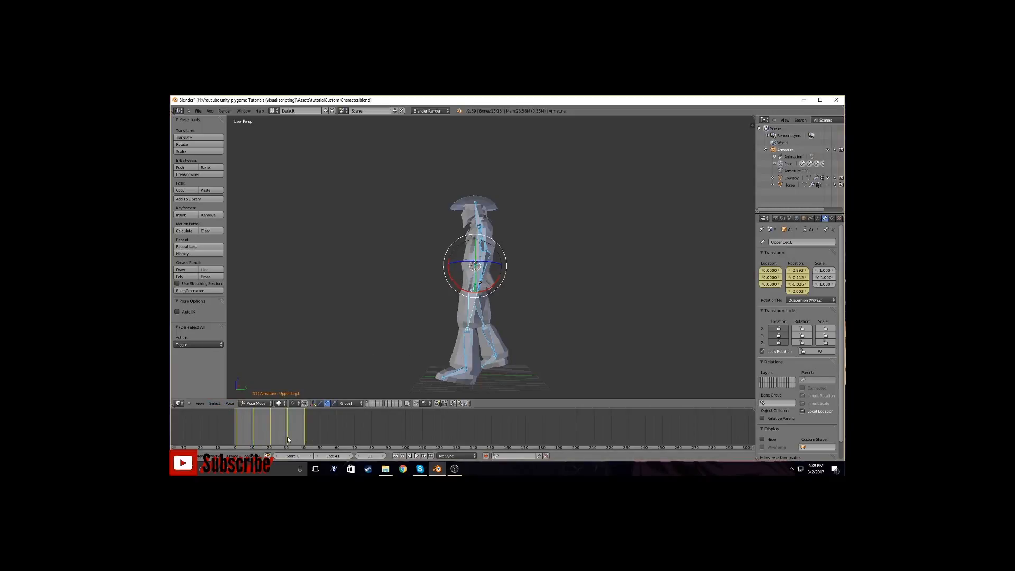
pyautogui.click(228, 404)
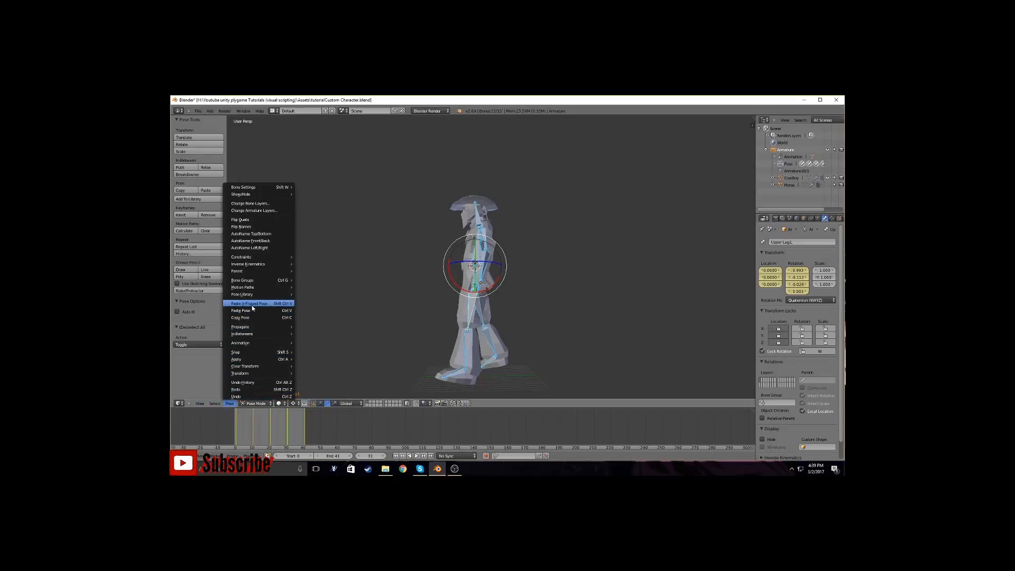
pyautogui.click(268, 304)
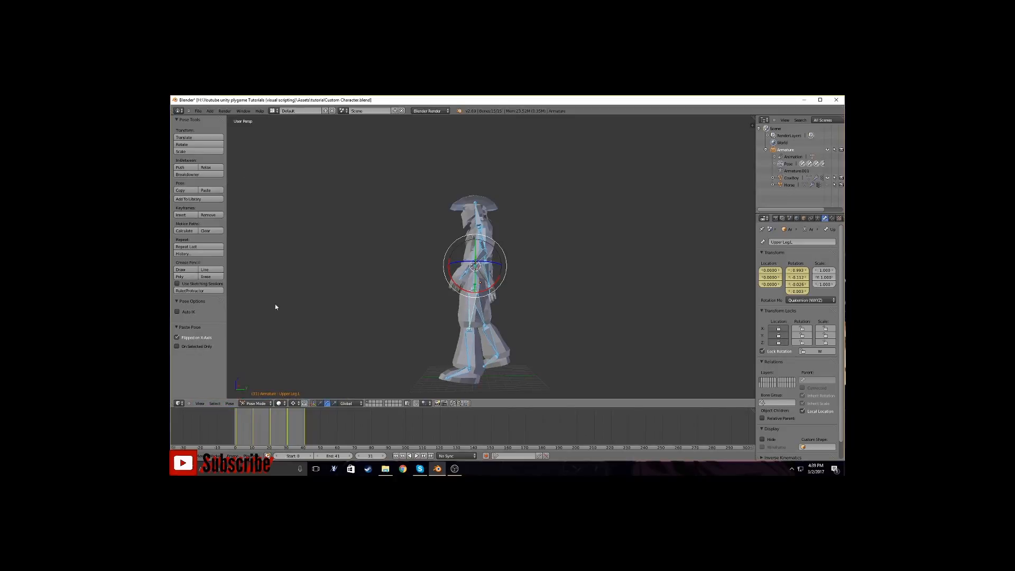
pyautogui.moveTo(410, 329)
pyautogui.mouseDown(button='middle')
pyautogui.moveTo(453, 340)
pyautogui.moveTo(492, 325)
pyautogui.moveTo(364, 330)
pyautogui.moveTo(557, 324)
pyautogui.moveTo(360, 340)
pyautogui.moveTo(523, 334)
pyautogui.moveTo(406, 336)
pyautogui.mouseUp(button='middle')
pyautogui.moveTo(415, 334); pyautogui.dragTo(407, 330, button='middle')
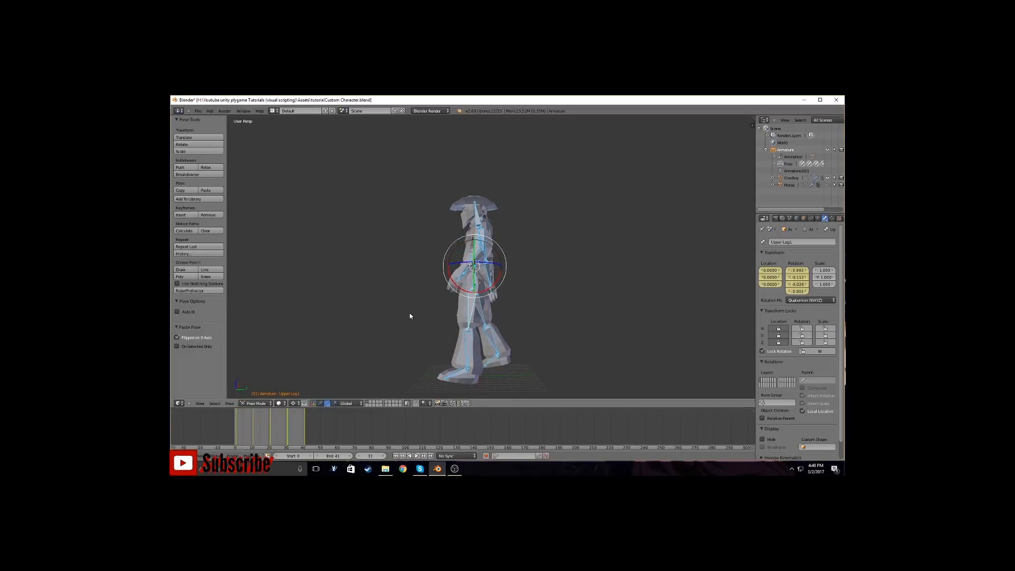
pyautogui.hotkey('ctrl', 'z')
pyautogui.moveTo(379, 350); pyautogui.dragTo(388, 338, button='middle')
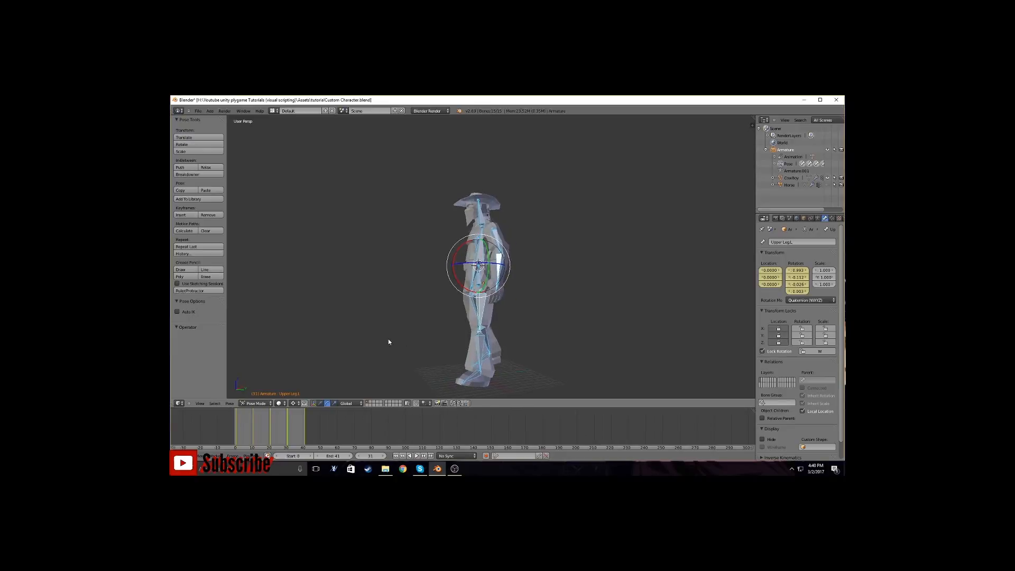
# Check the pose at frame 41 and play the walk animation while viewing it from the front and side
pyautogui.moveTo(371, 390); pyautogui.dragTo(394, 370, button='middle')
pyautogui.click(305, 434)
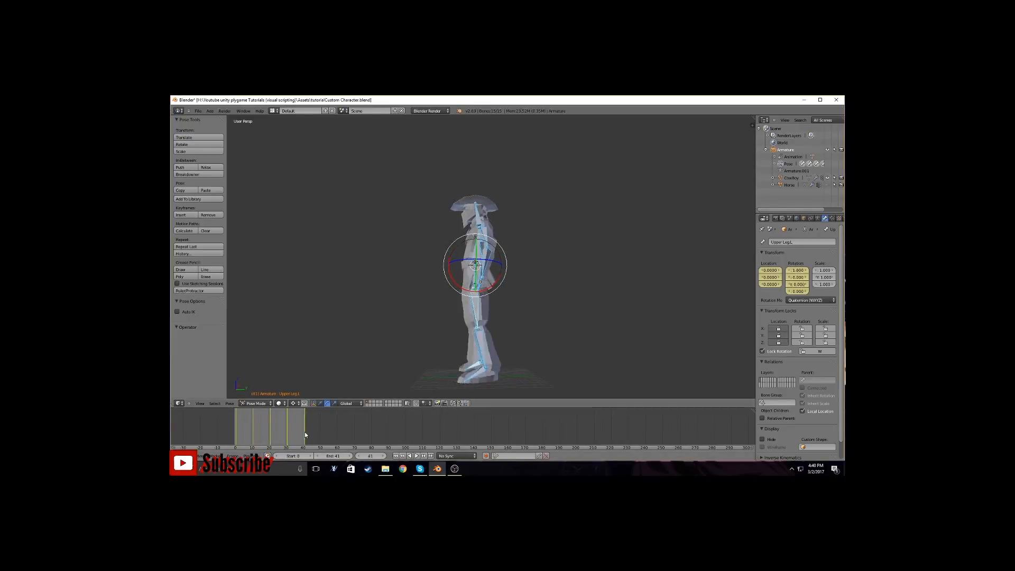
pyautogui.moveTo(395, 327); pyautogui.dragTo(452, 328, button='middle')
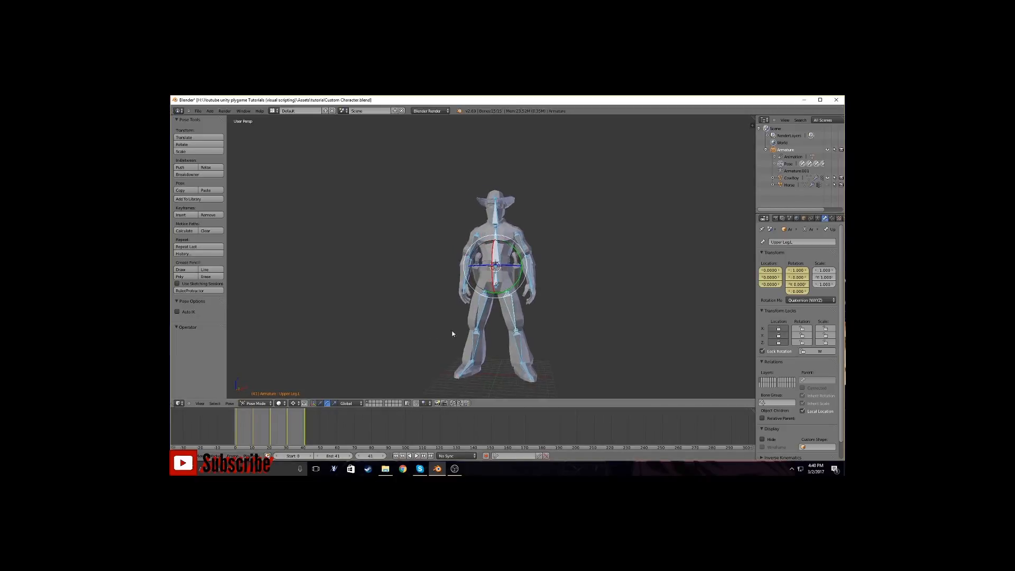
pyautogui.click(415, 457)
pyautogui.moveTo(429, 391); pyautogui.dragTo(532, 356, button='middle')
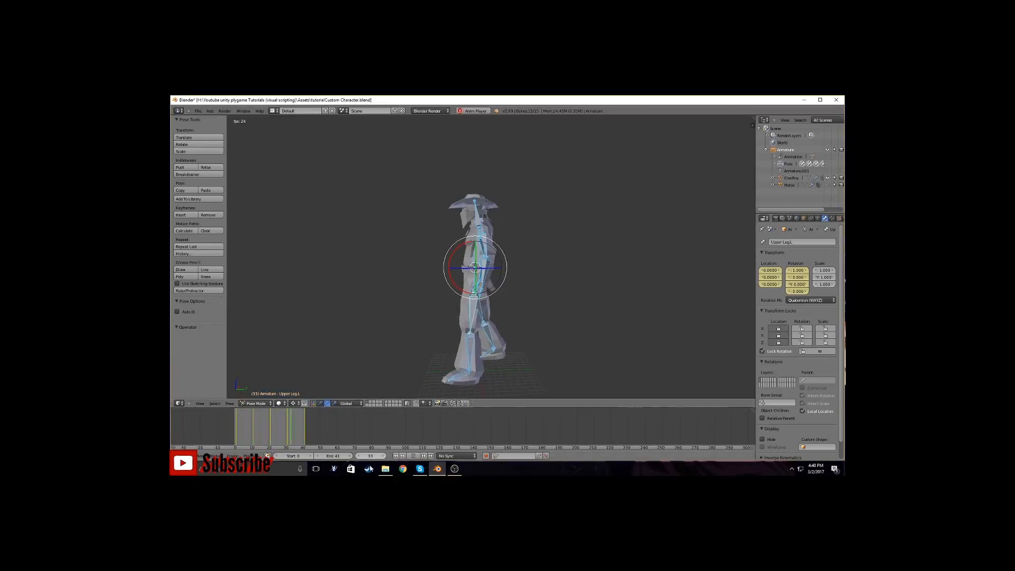
pyautogui.click(412, 457)
pyautogui.moveTo(384, 333); pyautogui.dragTo(458, 331, button='middle')
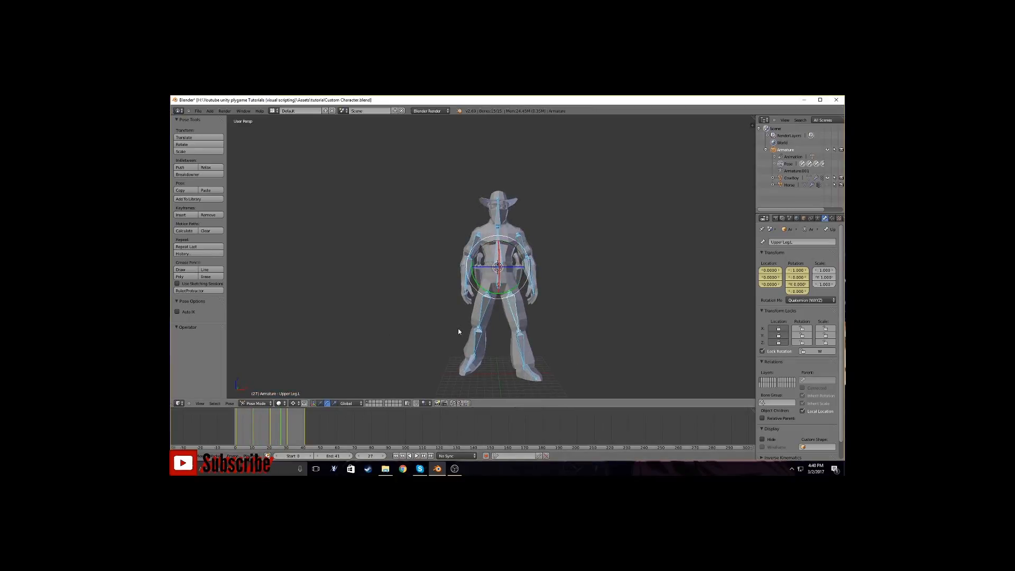
# Show the hidden Horse mesh beside the cowboy and switch the armature to Object Mode
pyautogui.click(827, 185)
pyautogui.moveTo(688, 275); pyautogui.dragTo(520, 305, button='middle')
pyautogui.scroll(5, 520, 306)
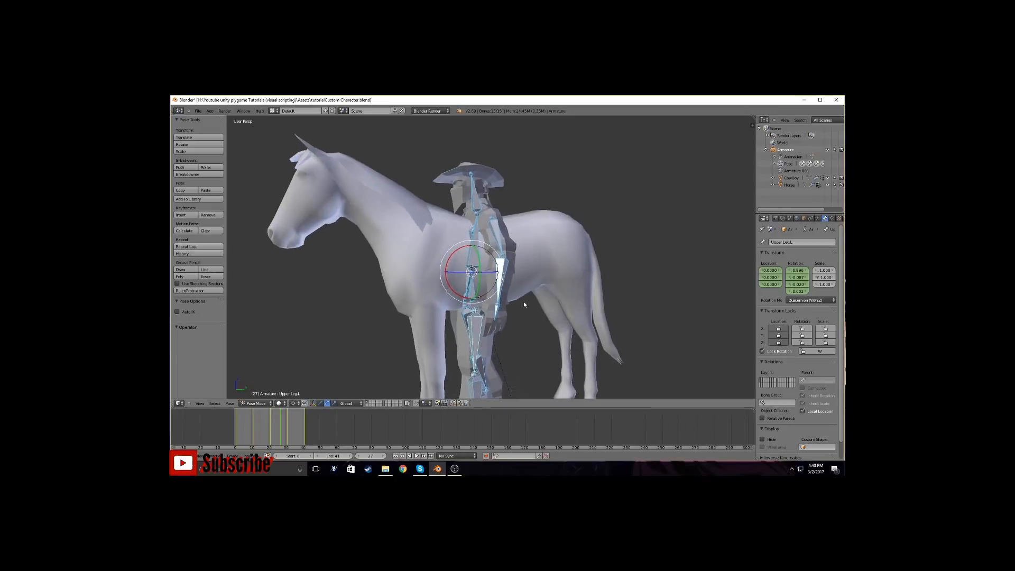
pyautogui.click(256, 403)
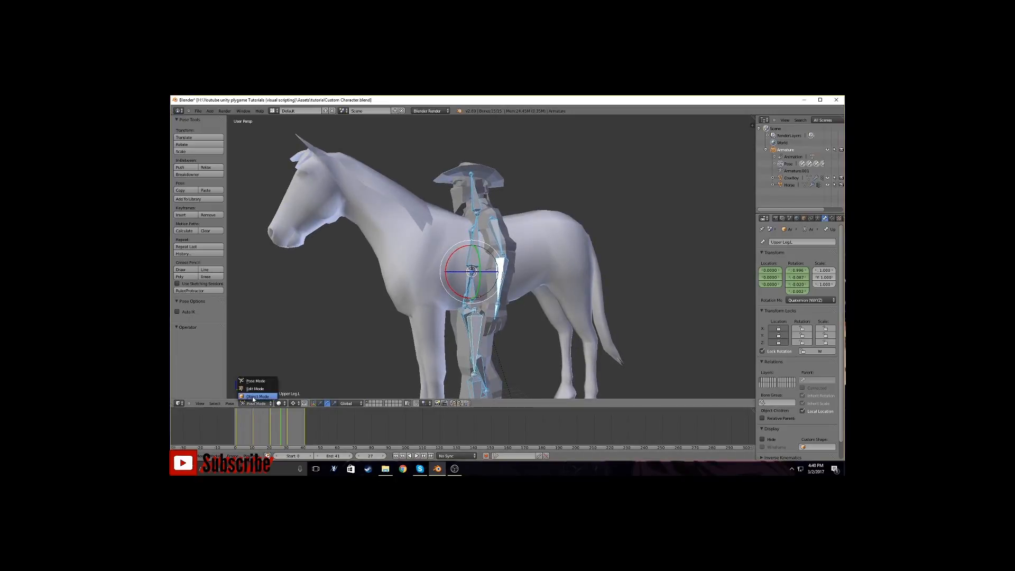
pyautogui.click(257, 382)
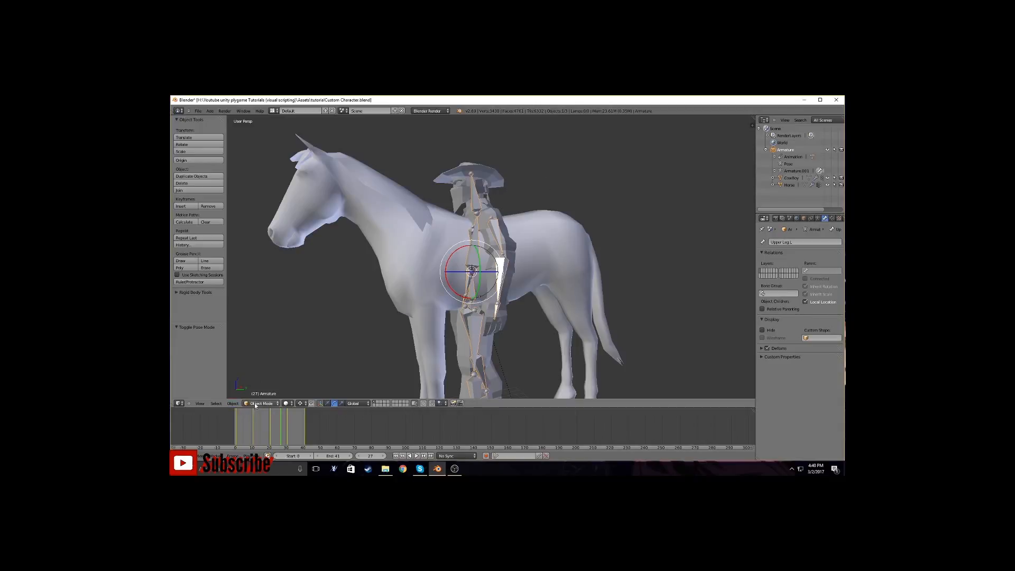
# Identify the Horse, CowBoy and Armature objects by selecting each, ending on the armature, and put it in Edit Mode
pyautogui.rightClick(561, 264)
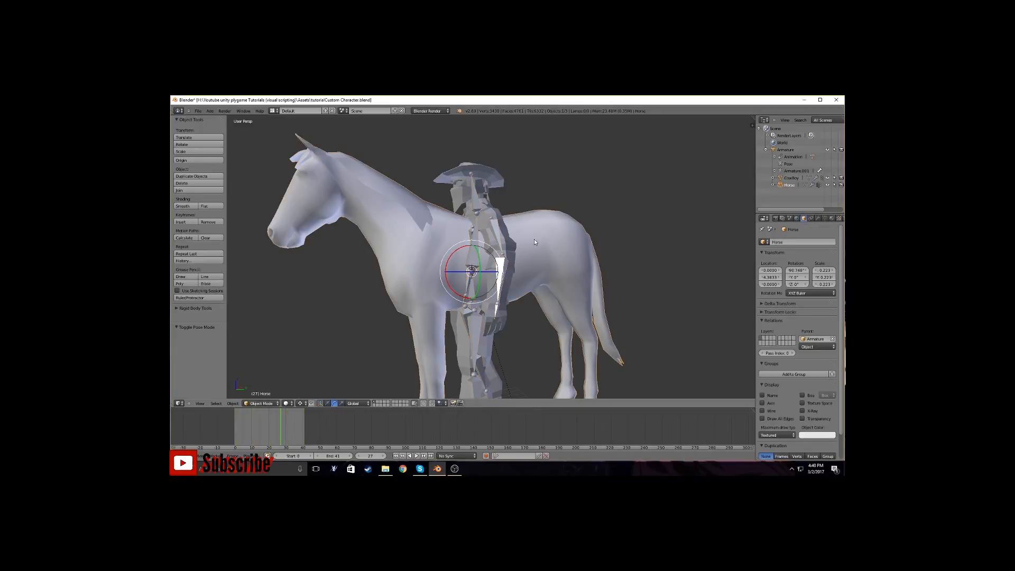
pyautogui.rightClick(472, 258)
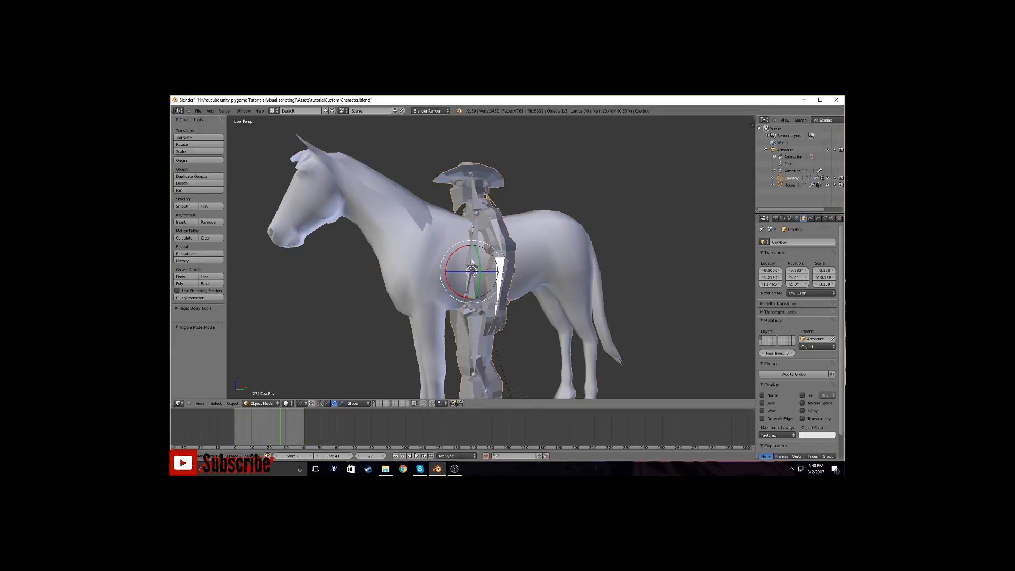
pyautogui.rightClick(487, 276)
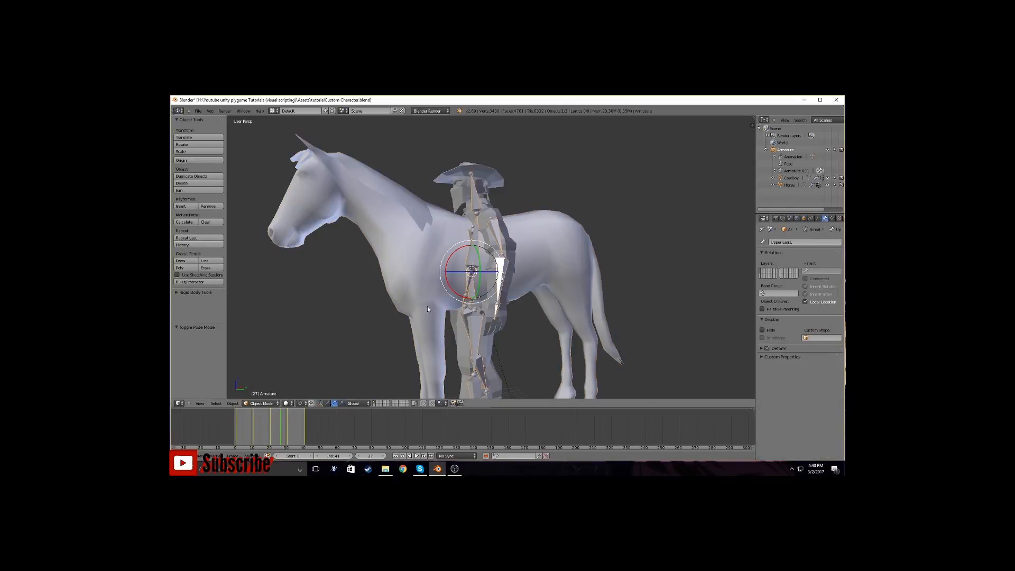
pyautogui.click(262, 404)
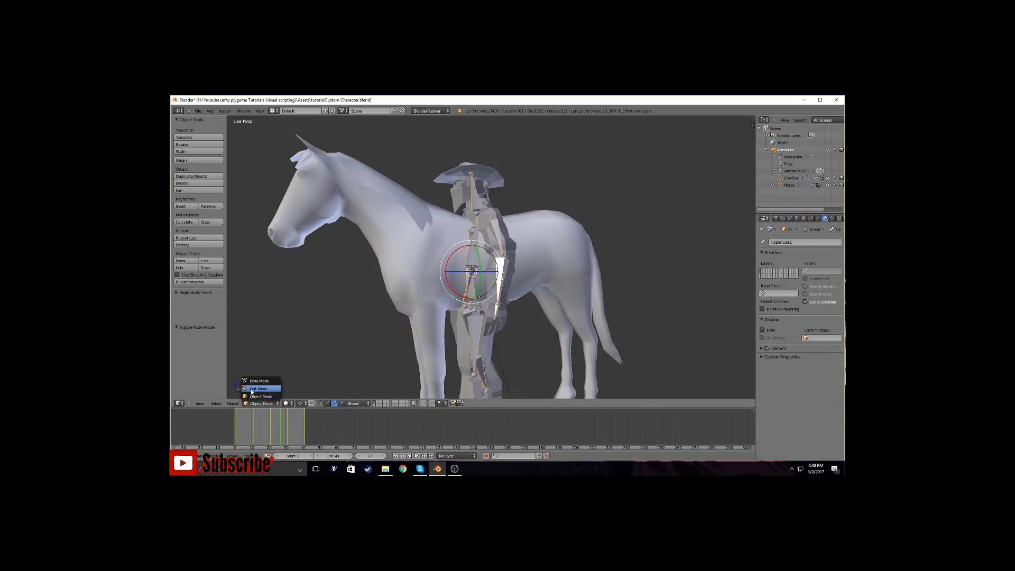
pyautogui.click(254, 389)
# Place the 3D cursor inside the horse's left front leg in front and side views, and add a bone there
pyautogui.moveTo(431, 329); pyautogui.dragTo(516, 334, button='middle')
pyautogui.click(418, 317)
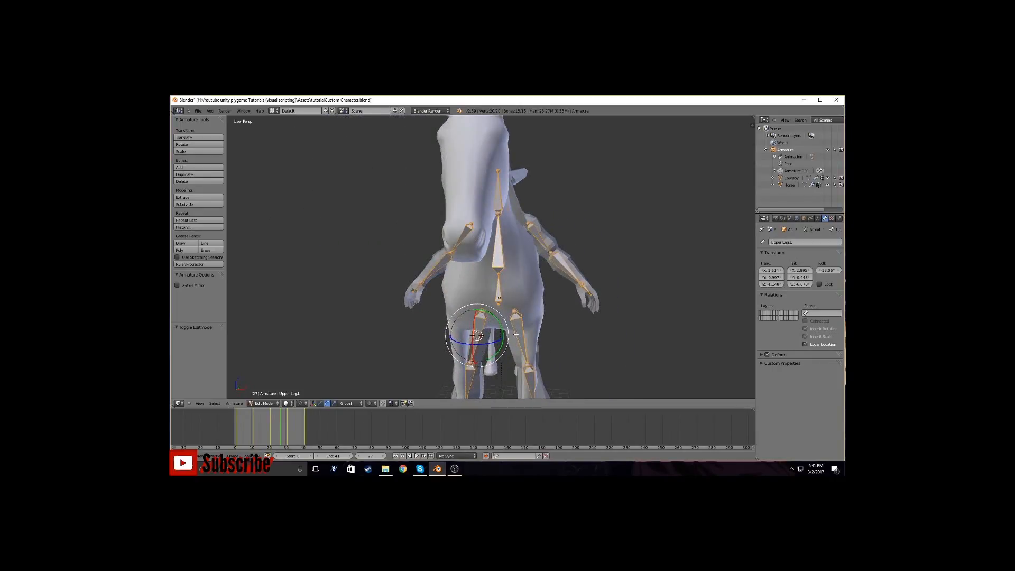
pyautogui.press('KP_1')
pyautogui.keyDown('shift'); pyautogui.moveTo(546, 320); pyautogui.dragTo(531, 260, button='middle'); pyautogui.keyUp('shift')
pyautogui.rightClick(512, 259)
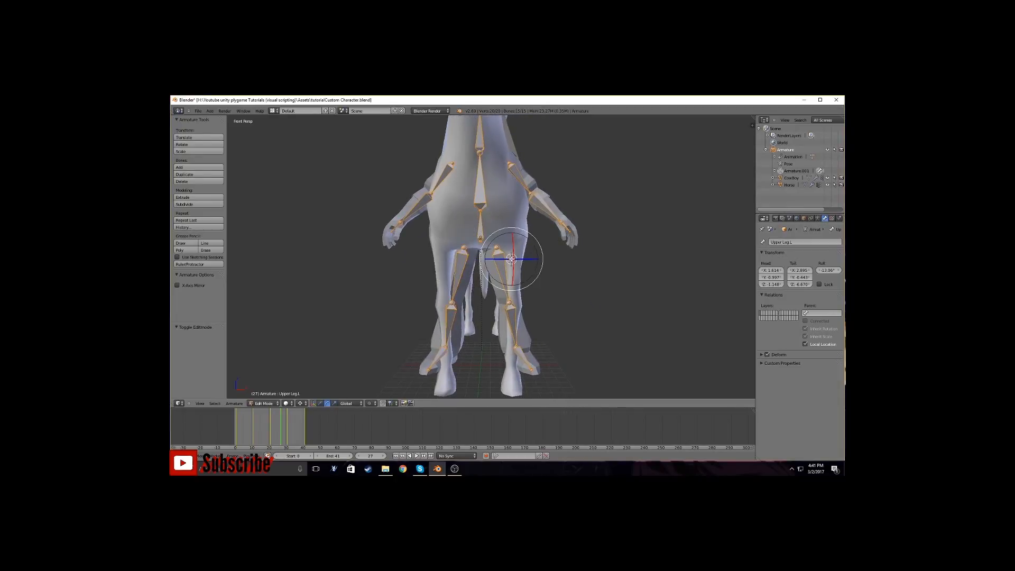
pyautogui.press('KP_3')
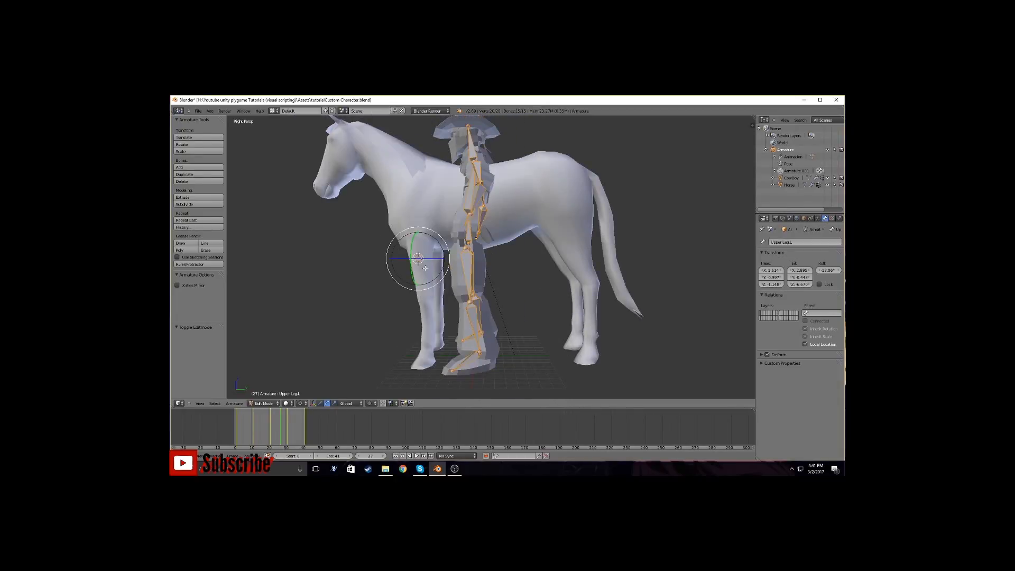
pyautogui.hotkey('shift', 'a')
# Translate the new bone's ends so it runs downward inside the horse's upper front leg to the knee
pyautogui.moveTo(425, 268); pyautogui.dragTo(310, 392, button='middle')
pyautogui.scroll(1, 471, 273)
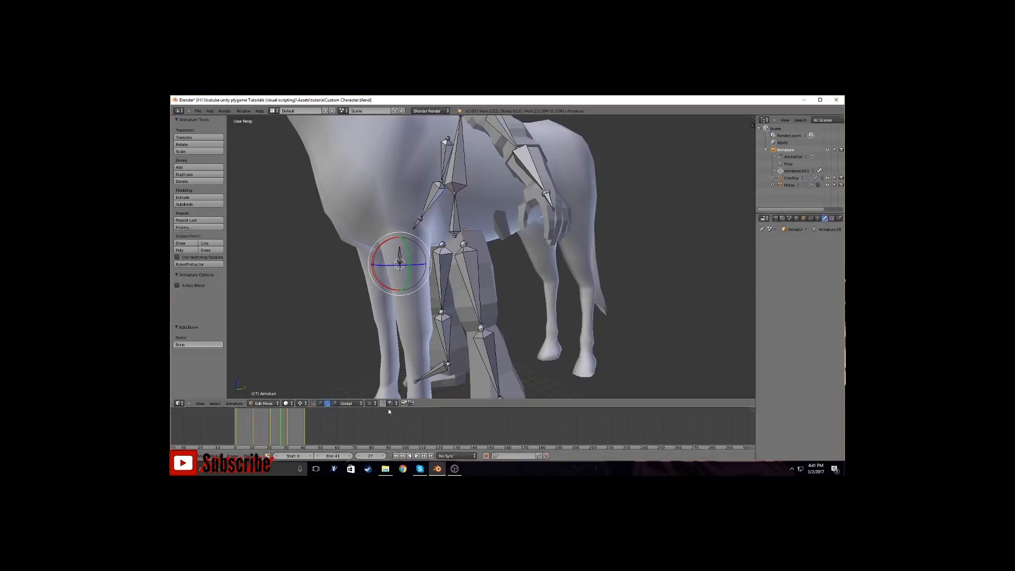
pyautogui.click(320, 404)
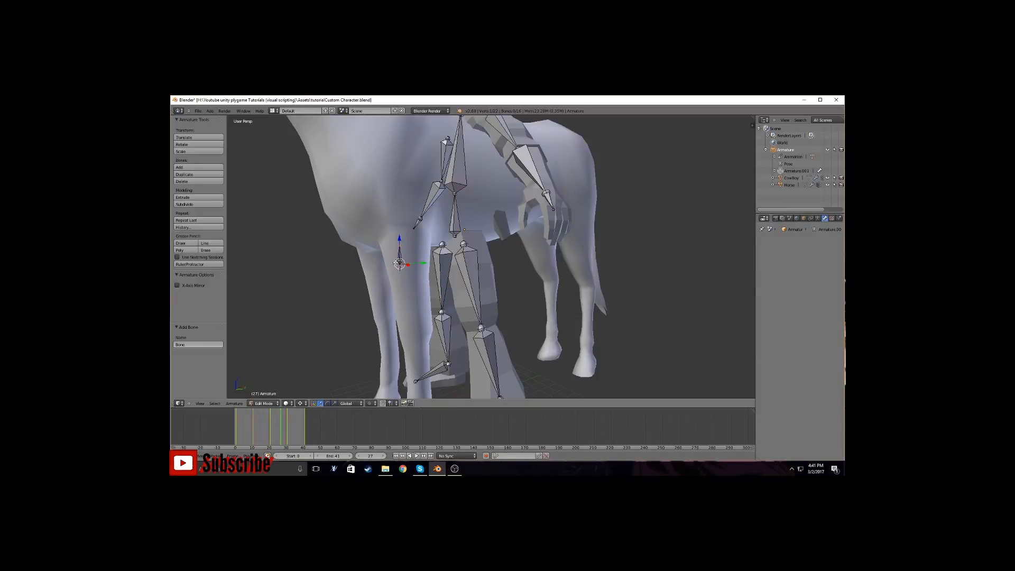
pyautogui.moveTo(399, 263); pyautogui.dragTo(410, 239, button='middle')
pyautogui.moveTo(414, 239); pyautogui.dragTo(413, 346)
pyautogui.moveTo(414, 346); pyautogui.dragTo(416, 240, button='middle')
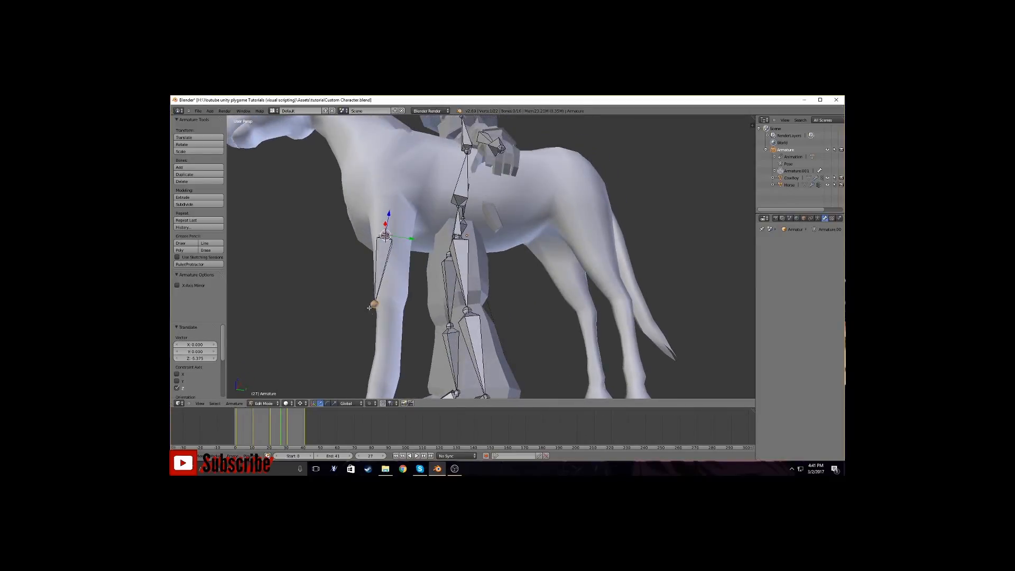
pyautogui.moveTo(413, 244); pyautogui.dragTo(388, 317)
pyautogui.moveTo(388, 317); pyautogui.dragTo(395, 286, button='middle')
pyautogui.moveTo(384, 227); pyautogui.dragTo(390, 195)
pyautogui.moveTo(410, 254); pyautogui.dragTo(434, 284)
pyautogui.moveTo(447, 308); pyautogui.dragTo(393, 272, button='middle')
# Extrude two more bones from the front leg bone's lower end, one down to the ankle and one into the hoof
pyautogui.click(416, 263)
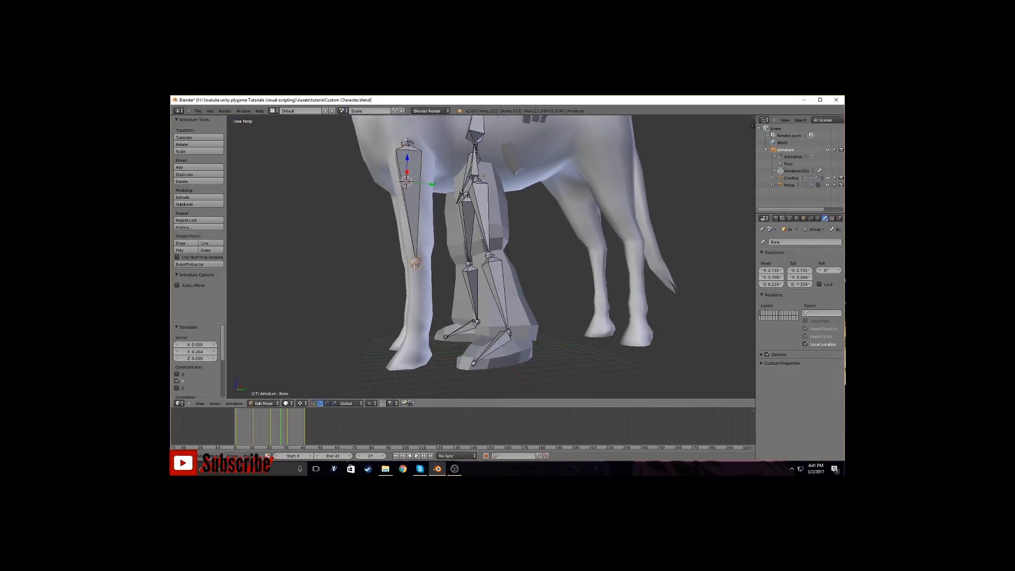
pyautogui.press('e')
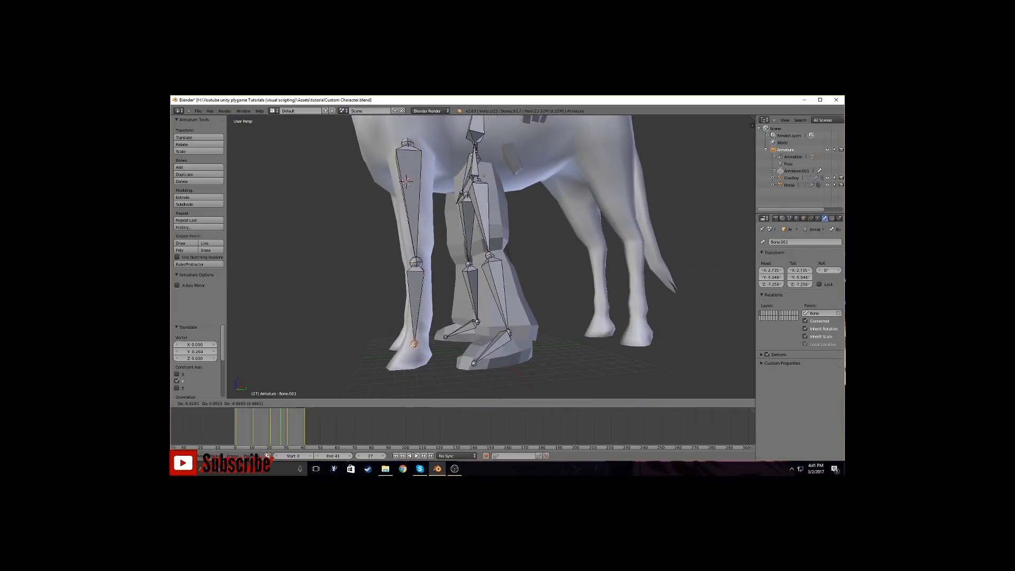
pyautogui.click(414, 343)
pyautogui.press('e')
pyautogui.click(403, 366)
pyautogui.moveTo(403, 366); pyautogui.dragTo(460, 330, button='middle')
# Place the 3D cursor at the top of the horse's hind leg and add a bone there
pyautogui.click(579, 190)
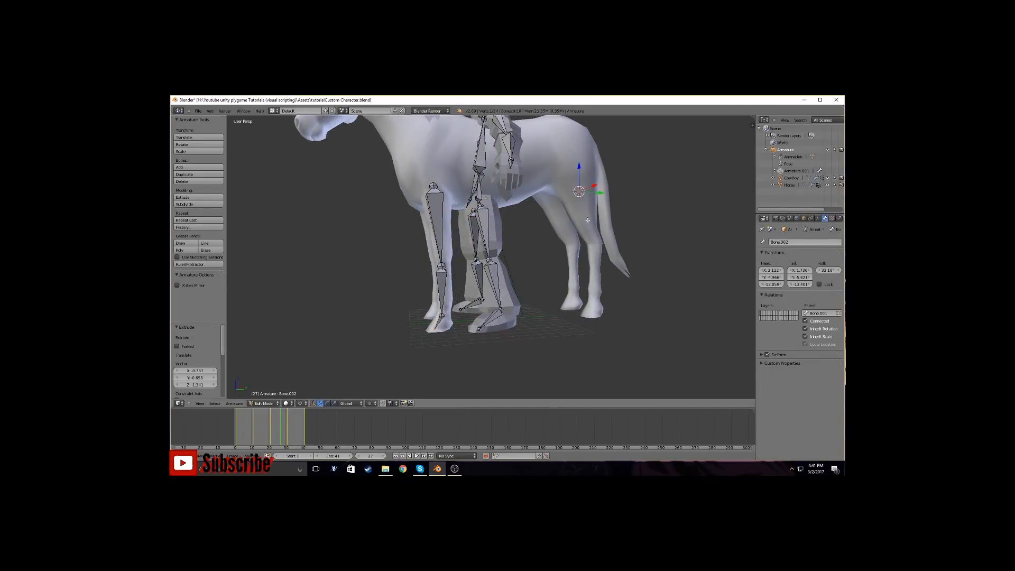
pyautogui.hotkey('shift', 'a')
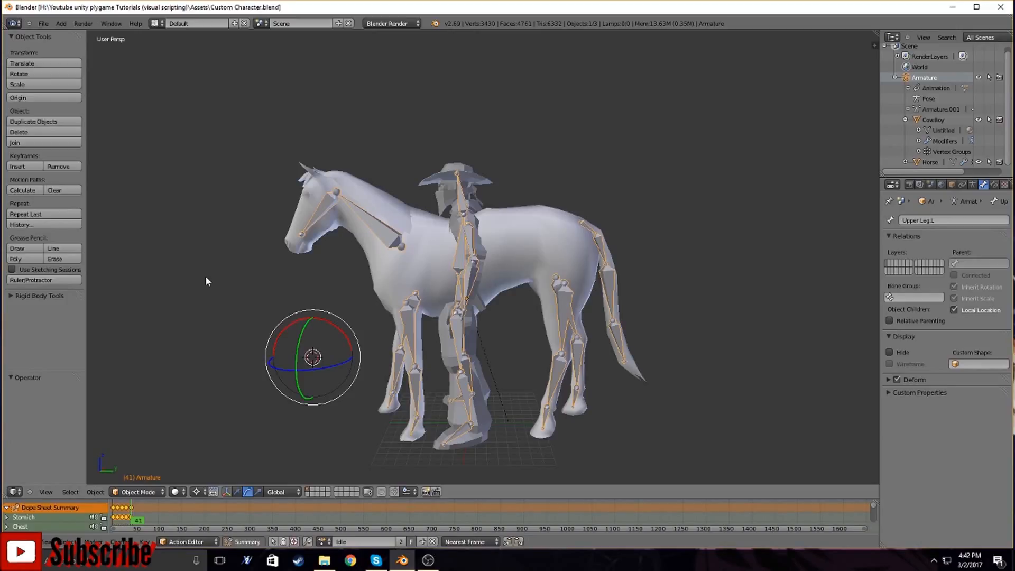
# Examine the horse's neck, head, leg and tail bones within the shared armature from several angles
pyautogui.moveTo(178, 288); pyautogui.dragTo(493, 230, button='middle')
pyautogui.scroll(4, 423, 293)
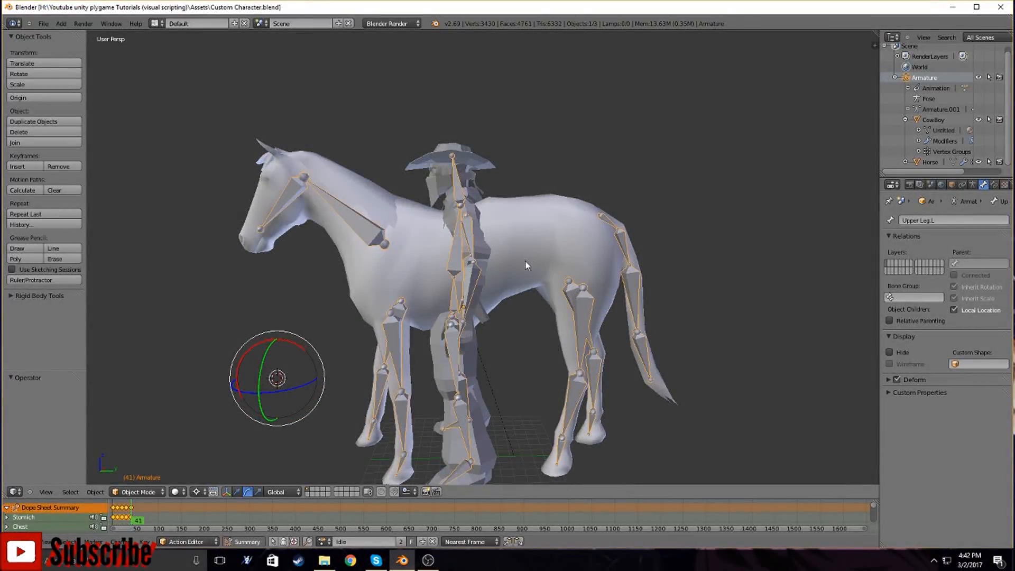
pyautogui.moveTo(403, 271)
pyautogui.mouseDown(button='middle')
pyautogui.moveTo(457, 262)
pyautogui.moveTo(390, 279)
pyautogui.mouseUp(button='middle')
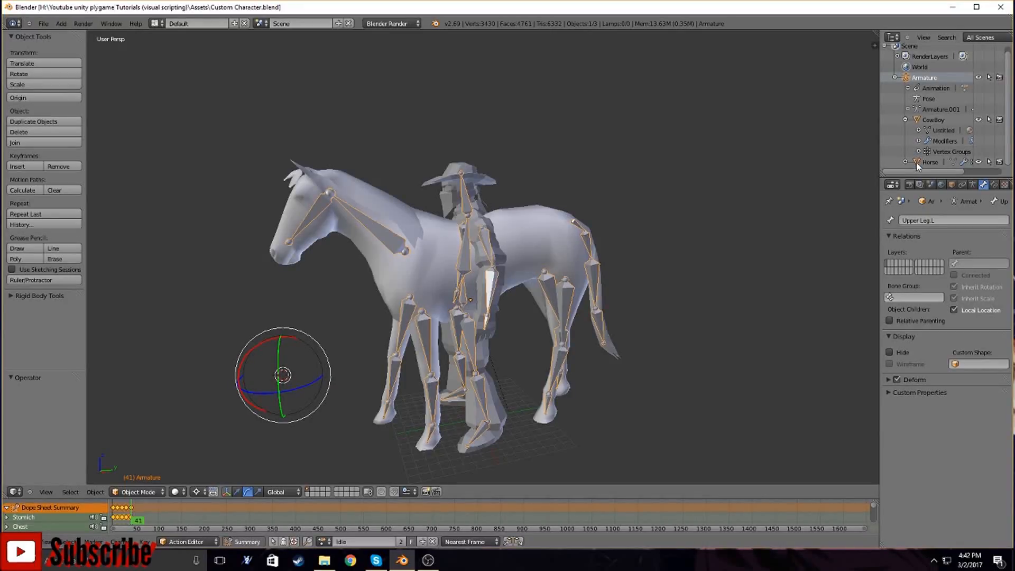
pyautogui.moveTo(664, 323); pyautogui.dragTo(493, 303, button='middle')
pyautogui.moveTo(510, 235); pyautogui.dragTo(453, 285, button='middle')
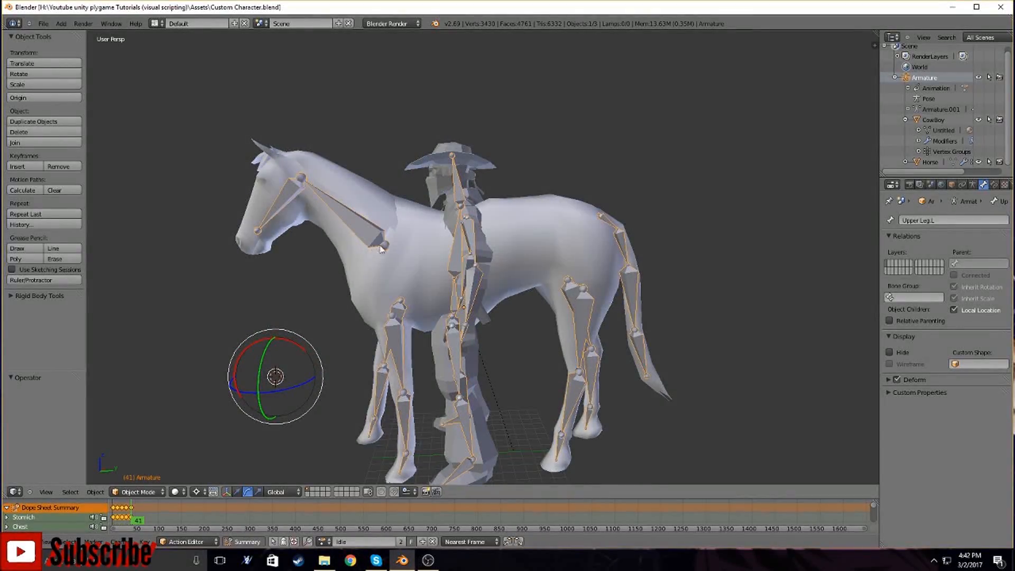
# Inspect the shared armature's bones in Edit Mode and return to Object Mode
pyautogui.moveTo(413, 229)
pyautogui.mouseDown(button='middle')
pyautogui.moveTo(410, 250)
pyautogui.moveTo(410, 235)
pyautogui.mouseUp(button='middle')
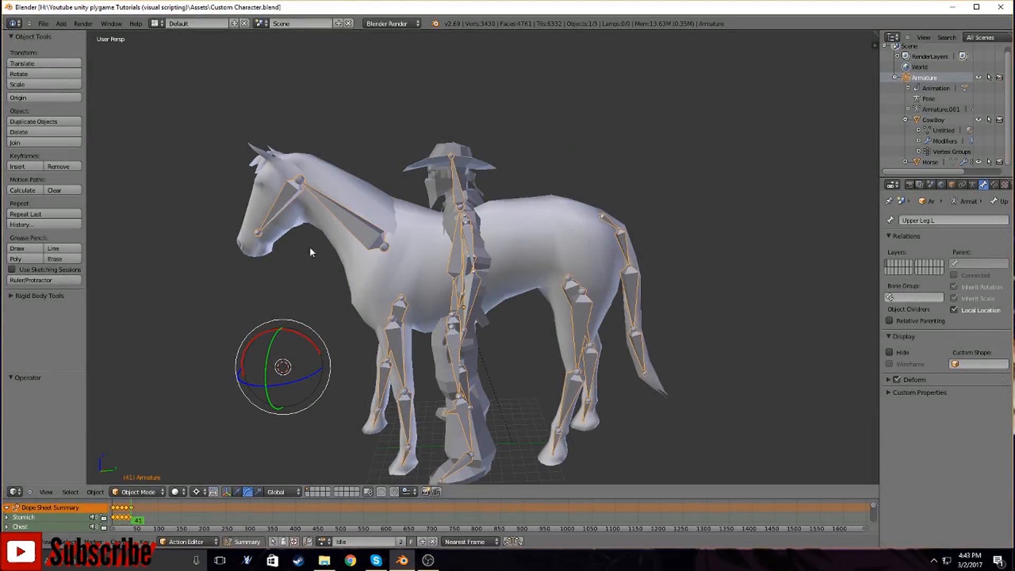
pyautogui.moveTo(439, 208); pyautogui.dragTo(427, 261, button='middle')
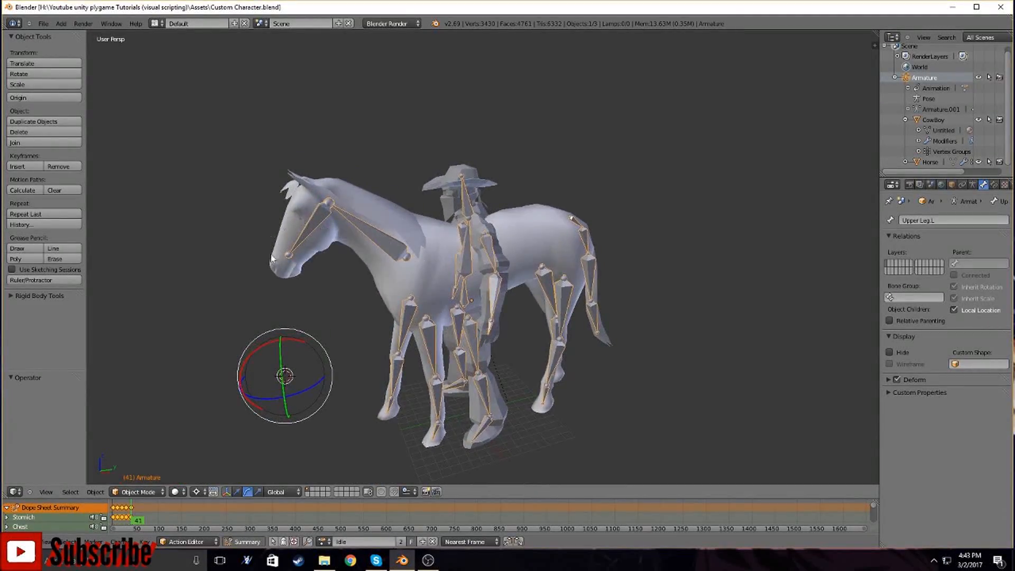
pyautogui.rightClick(383, 238)
pyautogui.keyDown('shift'); pyautogui.rightClick(384, 246); pyautogui.keyUp('shift')
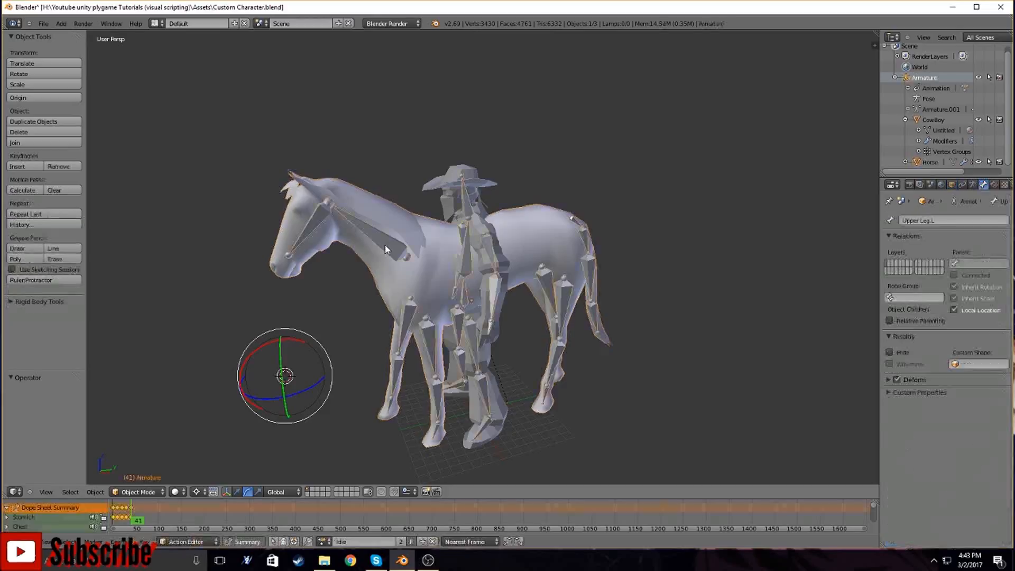
pyautogui.click(138, 491)
pyautogui.click(137, 470)
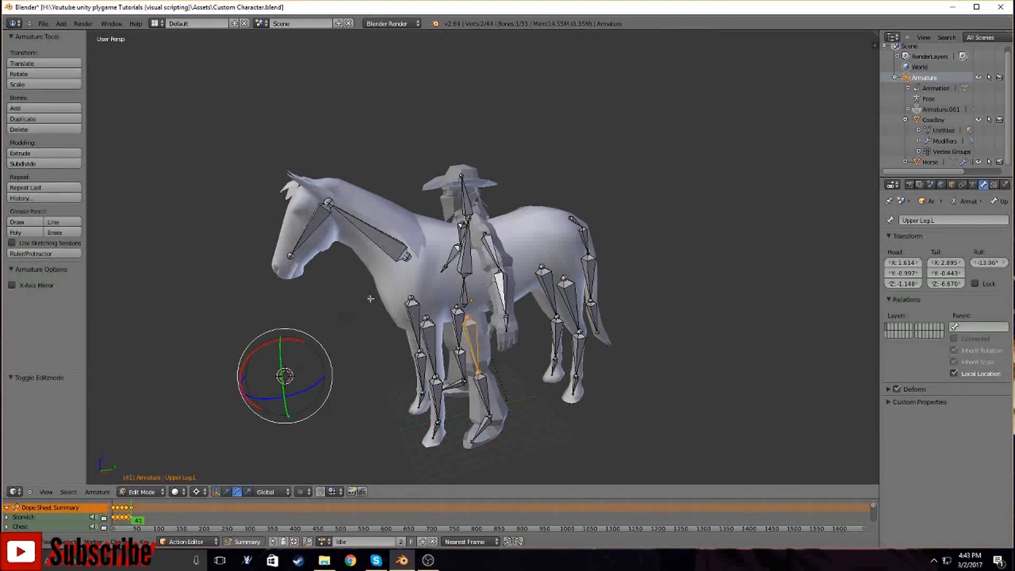
pyautogui.click(142, 491)
pyautogui.click(140, 481)
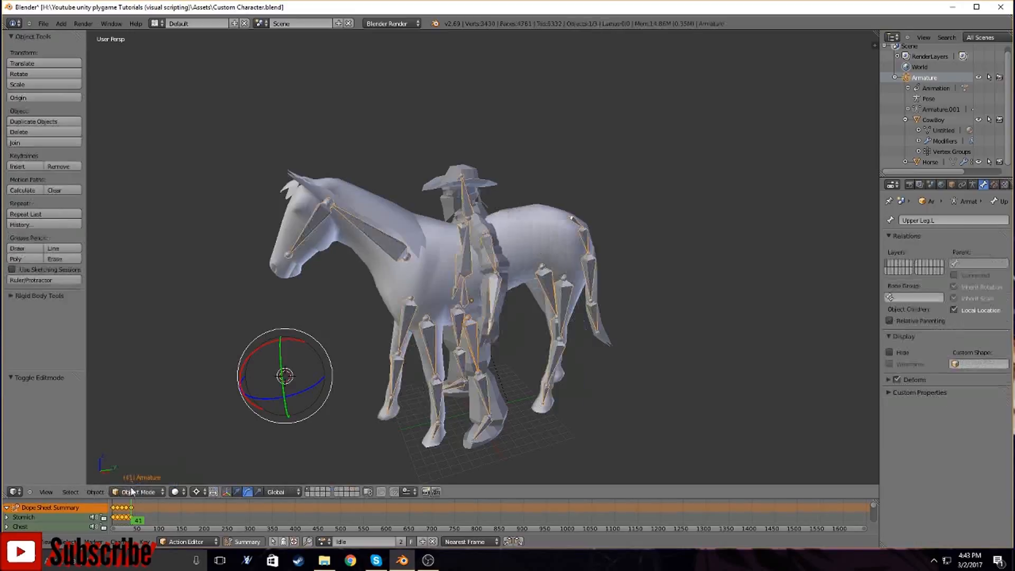
# Change the Action Editor area to a Timeline
pyautogui.click(10, 540)
pyautogui.click(21, 518)
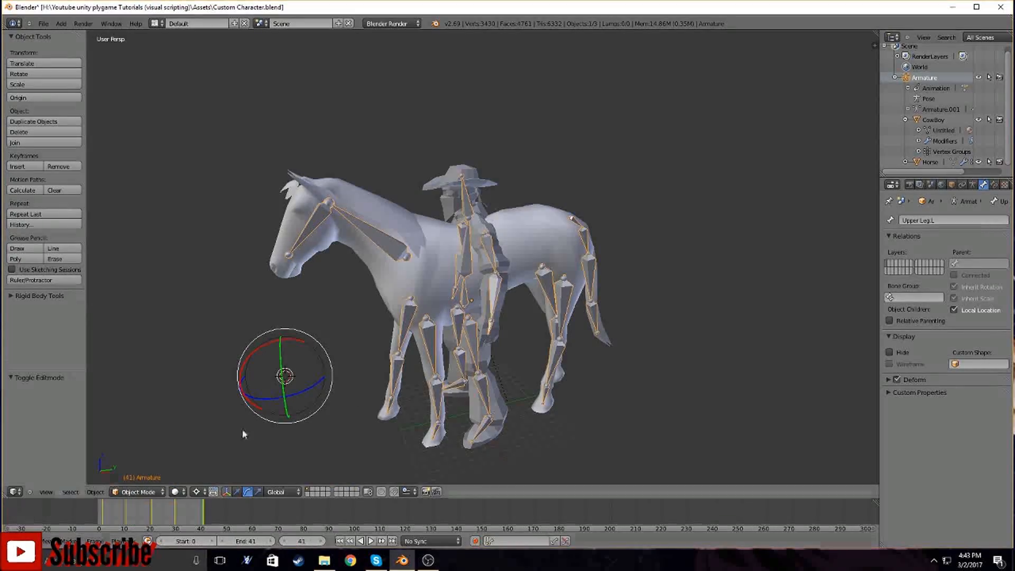
pyautogui.moveTo(359, 414); pyautogui.dragTo(370, 396, button='middle')
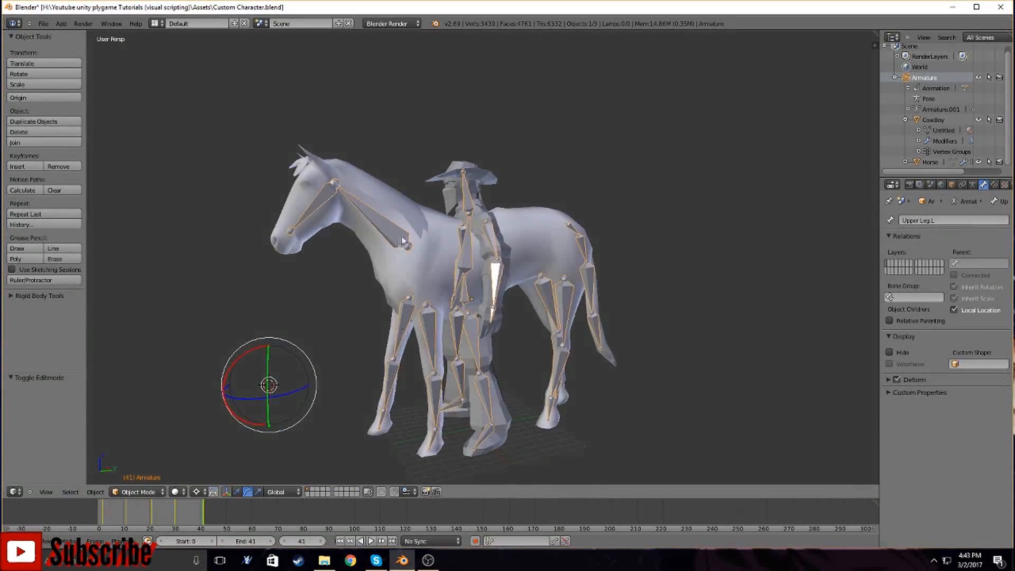
# Select the Horse mesh and switch it to Weight Paint mode
pyautogui.keyDown('shift'); pyautogui.rightClick(400, 252); pyautogui.keyUp('shift')
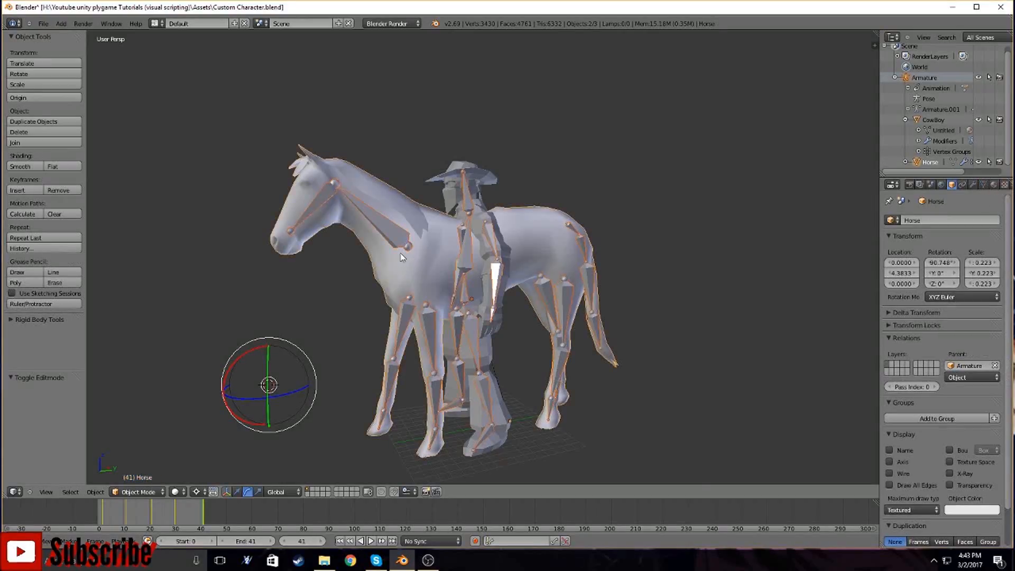
pyautogui.click(148, 492)
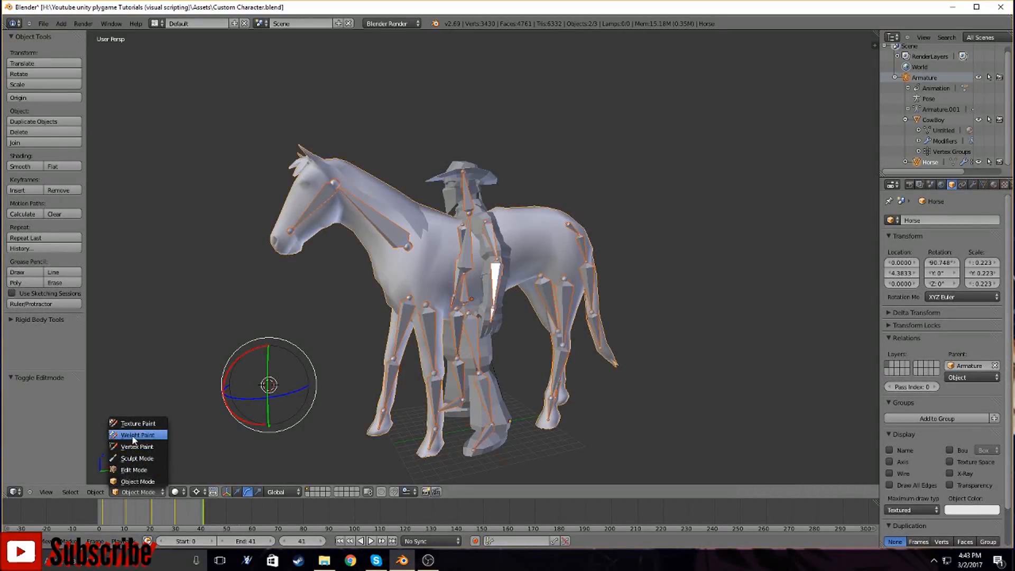
pyautogui.click(133, 438)
pyautogui.moveTo(244, 403); pyautogui.dragTo(267, 411, button='middle')
pyautogui.rightClick(423, 327)
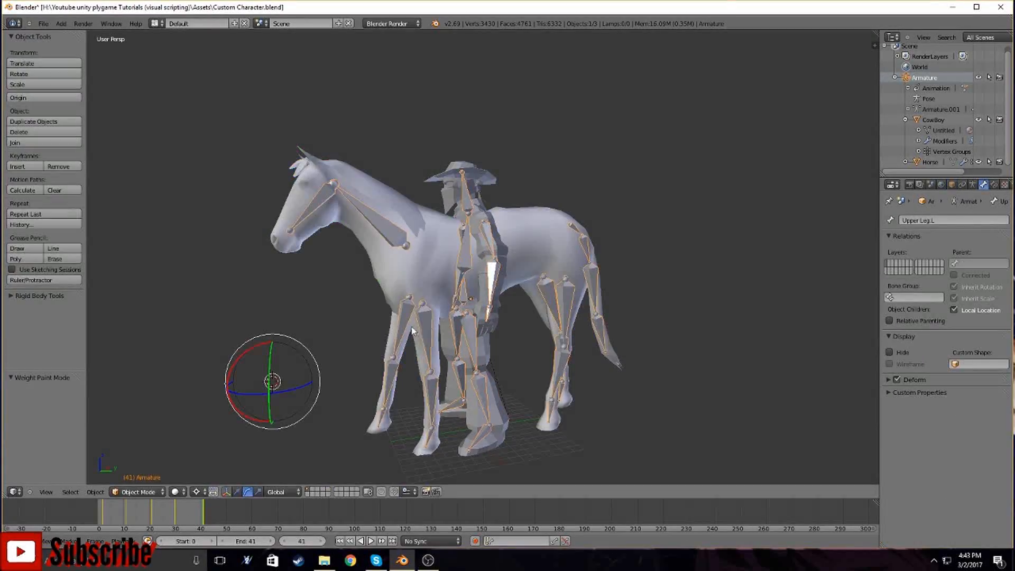
pyautogui.rightClick(423, 326)
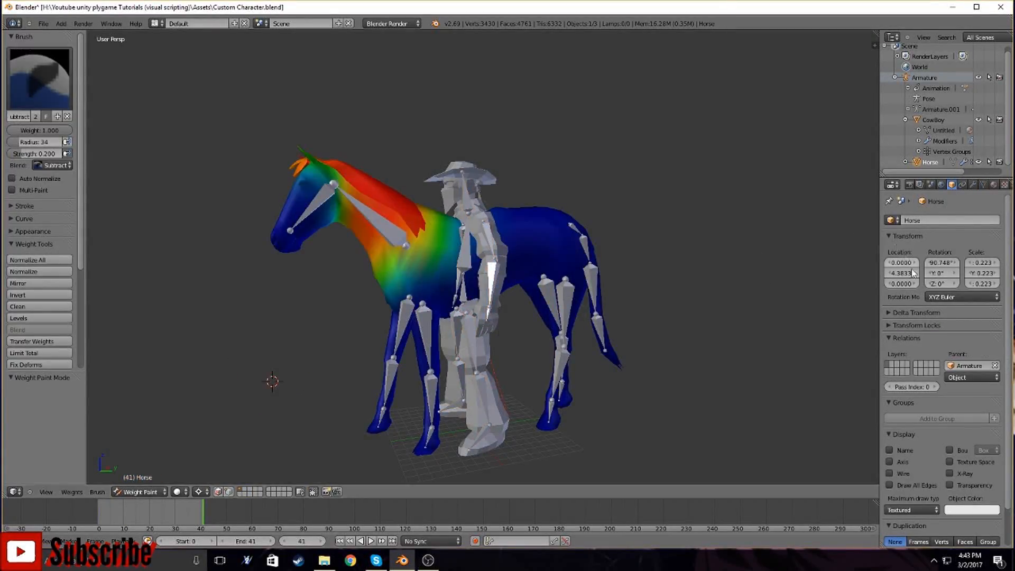
# Review the weights of the Horse's head, front upper leg and front lower leg vertex groups
pyautogui.click(982, 184)
pyautogui.scroll(-1, 931, 348)
pyautogui.click(915, 334)
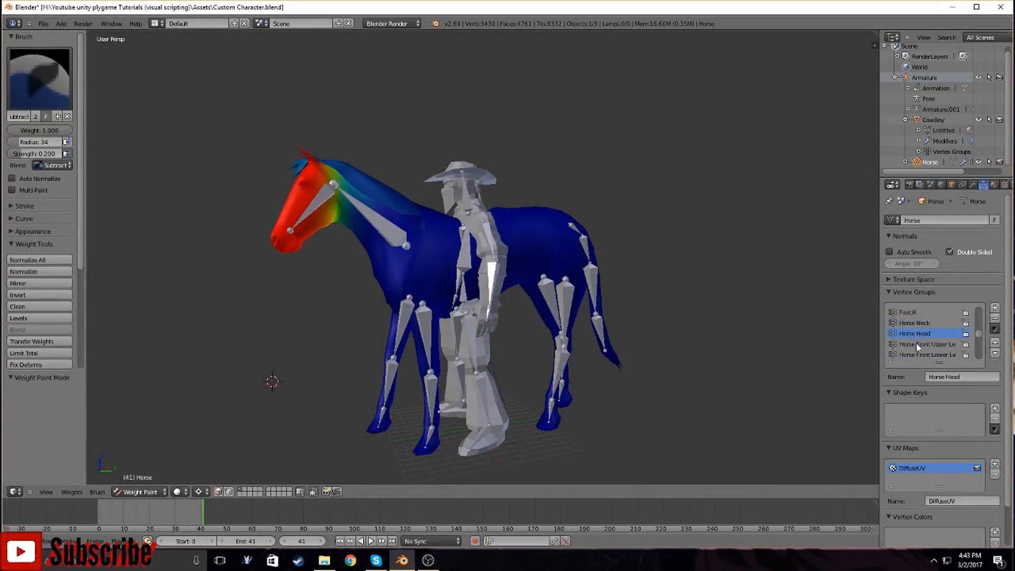
pyautogui.click(916, 344)
pyautogui.click(919, 354)
pyautogui.scroll(-2, 922, 349)
pyautogui.moveTo(767, 402); pyautogui.dragTo(481, 404, button='middle')
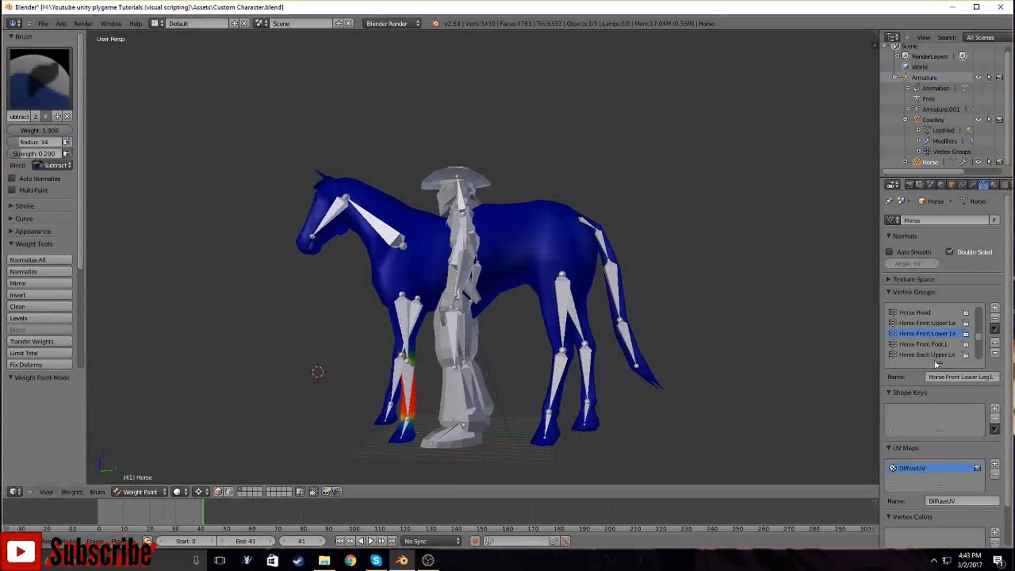
# Review the weights of the Horse's back upper leg, back lower leg and back foot vertex groups
pyautogui.click(933, 355)
pyautogui.moveTo(614, 385); pyautogui.dragTo(572, 415, button='middle')
pyautogui.moveTo(580, 397); pyautogui.dragTo(700, 405, button='middle')
pyautogui.scroll(-2, 916, 356)
pyautogui.click(921, 342)
pyautogui.click(909, 355)
pyautogui.moveTo(663, 354); pyautogui.dragTo(613, 355, button='middle')
pyautogui.scroll(-2, 902, 345)
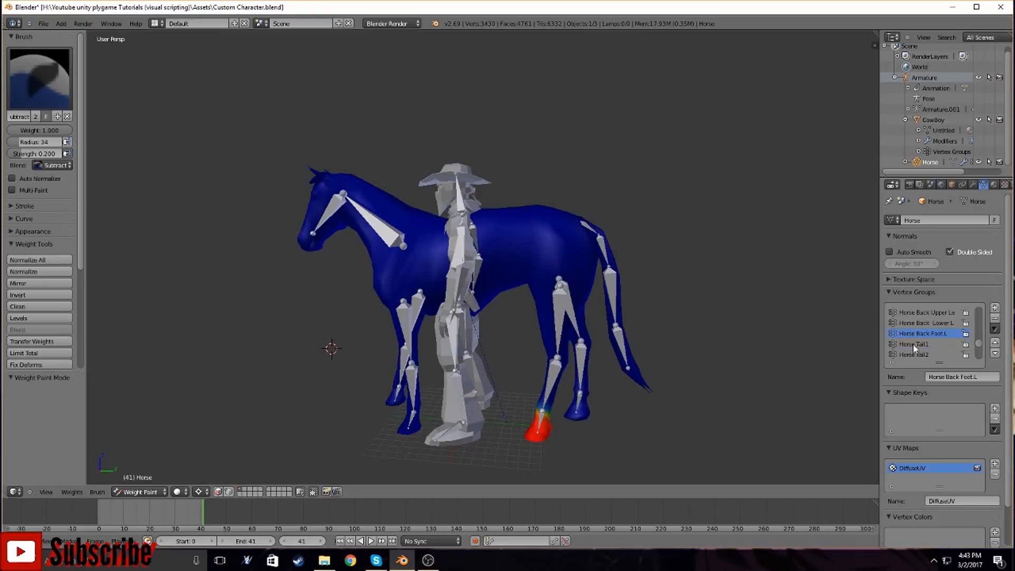
# Review the weights of the Horse's tail vertex groups, ending on Horse Tail3
pyautogui.click(912, 345)
pyautogui.click(916, 353)
pyautogui.scroll(-2, 912, 361)
pyautogui.click(913, 354)
pyautogui.click(913, 343)
pyautogui.moveTo(752, 350); pyautogui.dragTo(675, 362, button='middle')
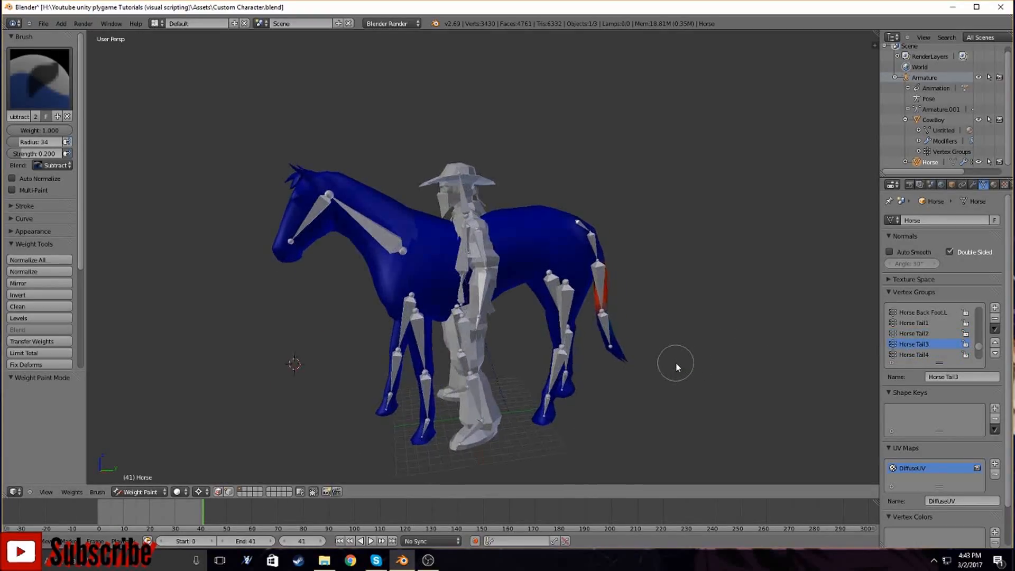
pyautogui.rightClick(457, 265)
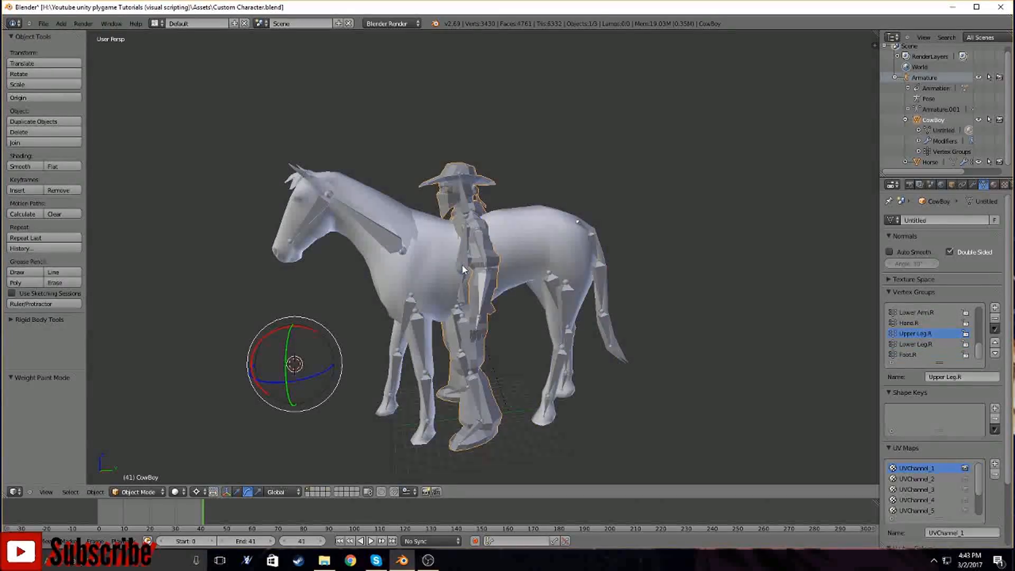
pyautogui.rightClick(462, 265)
pyautogui.moveTo(470, 281); pyautogui.dragTo(456, 299, button='middle')
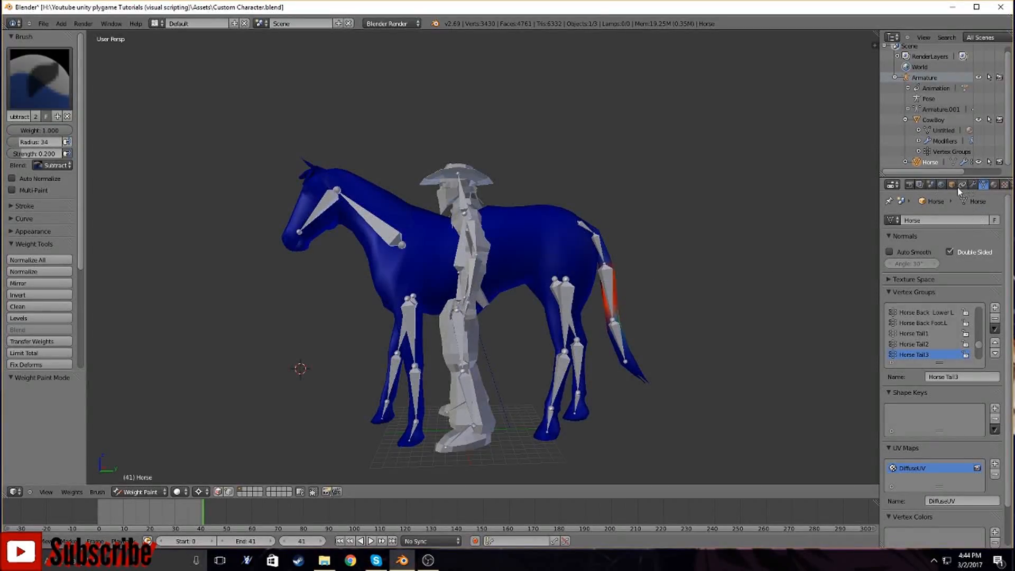
# Return the Horse to Object Mode and put the armature into Pose Mode
pyautogui.click(161, 492)
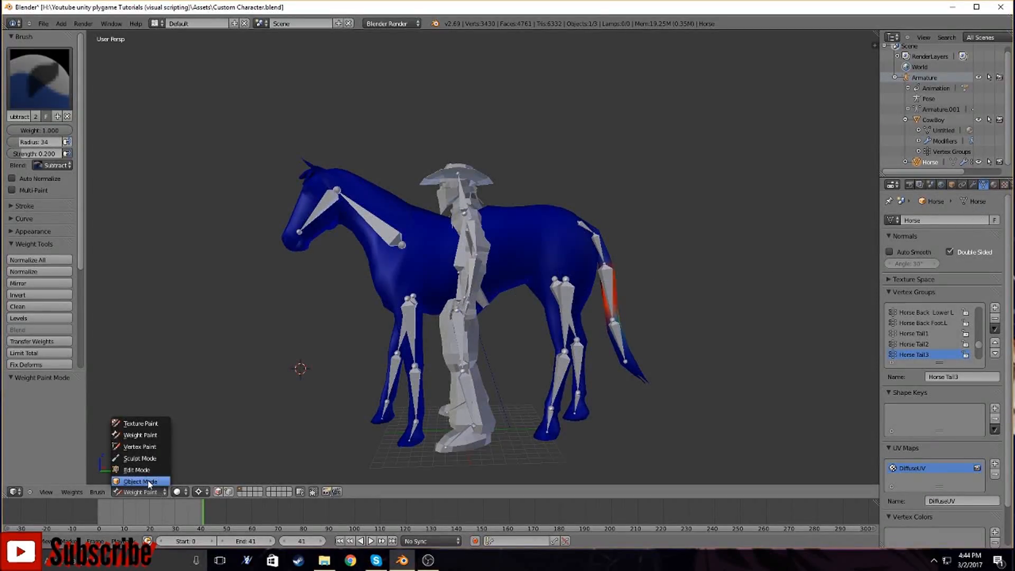
pyautogui.click(138, 481)
pyautogui.moveTo(285, 406); pyautogui.dragTo(188, 484, button='middle')
pyautogui.click(153, 492)
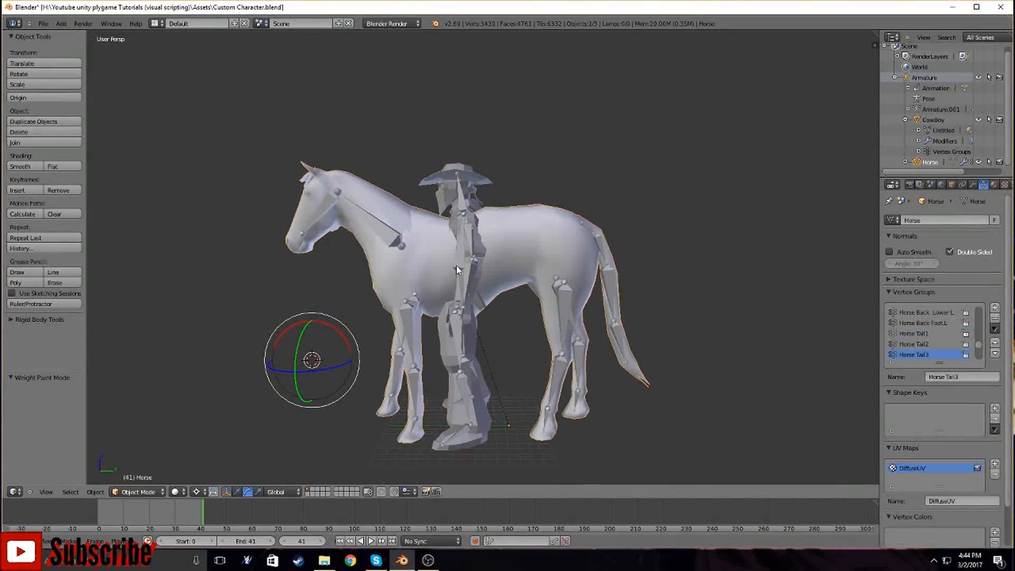
pyautogui.rightClick(442, 339)
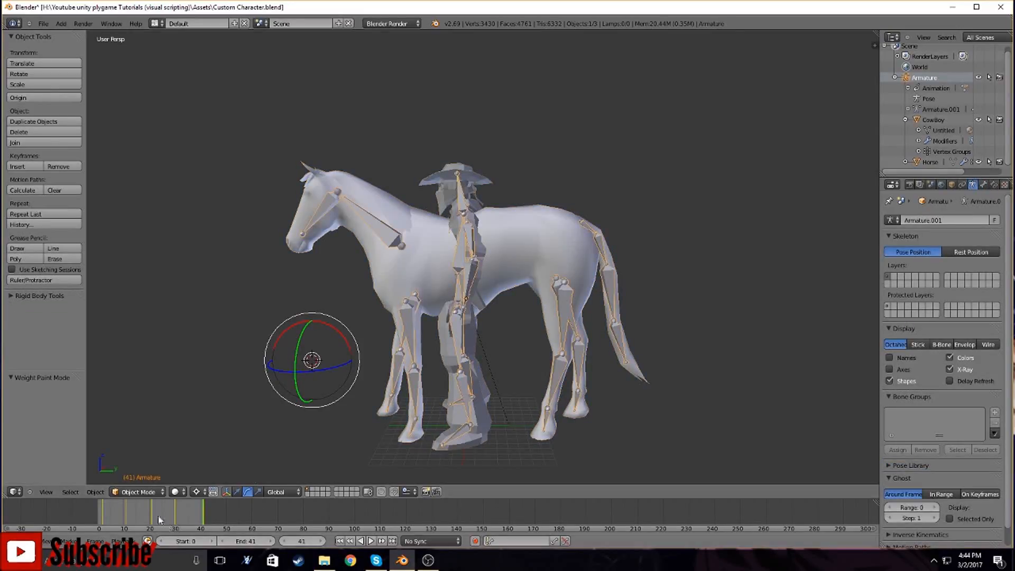
pyautogui.click(154, 492)
pyautogui.click(135, 457)
pyautogui.moveTo(322, 417); pyautogui.dragTo(355, 410, button='middle')
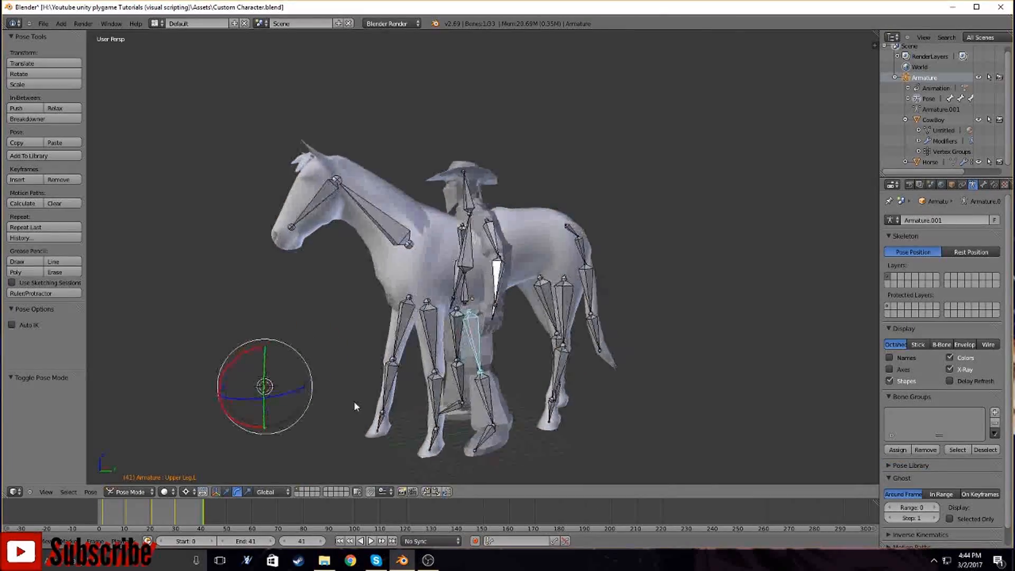
pyautogui.moveTo(449, 286); pyautogui.dragTo(423, 287, button='middle')
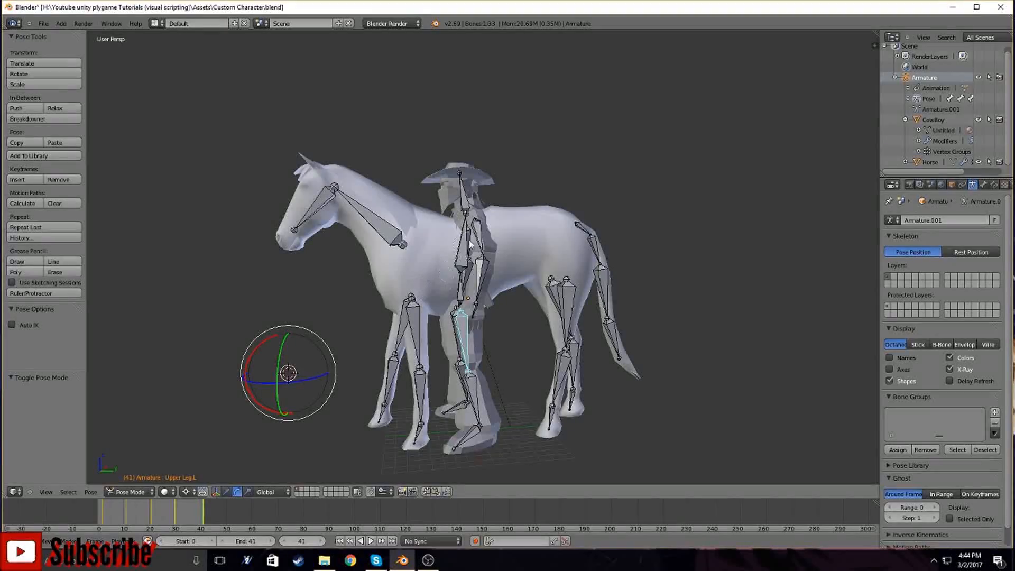
# Select all the CowBoy's bones with the translate manipulator enabled and display the active bone's properties
pyautogui.moveTo(463, 178)
pyautogui.mouseDown()
pyautogui.moveTo(480, 270)
pyautogui.moveTo(479, 357)
pyautogui.moveTo(461, 238)
pyautogui.mouseUp()
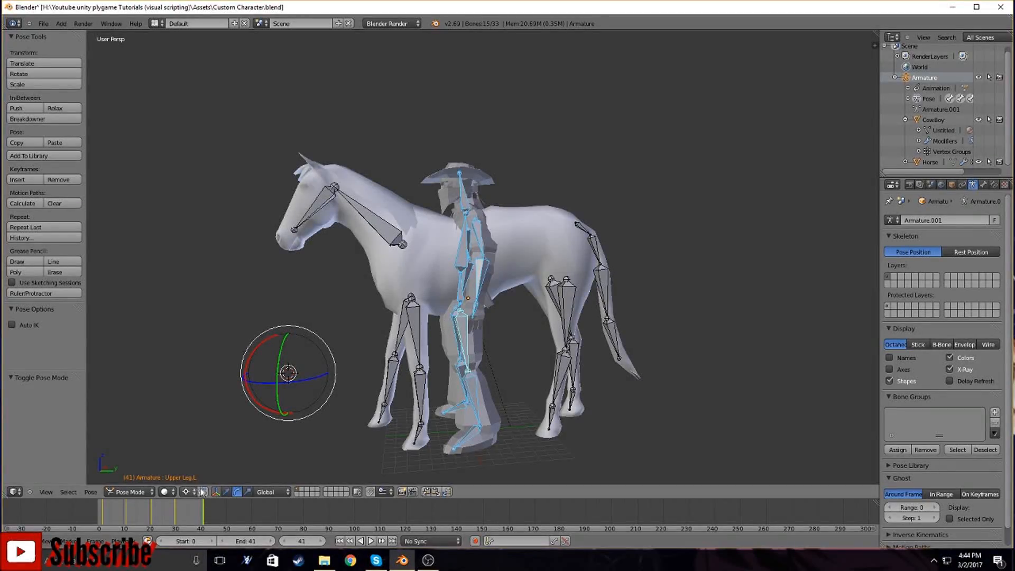
pyautogui.click(223, 493)
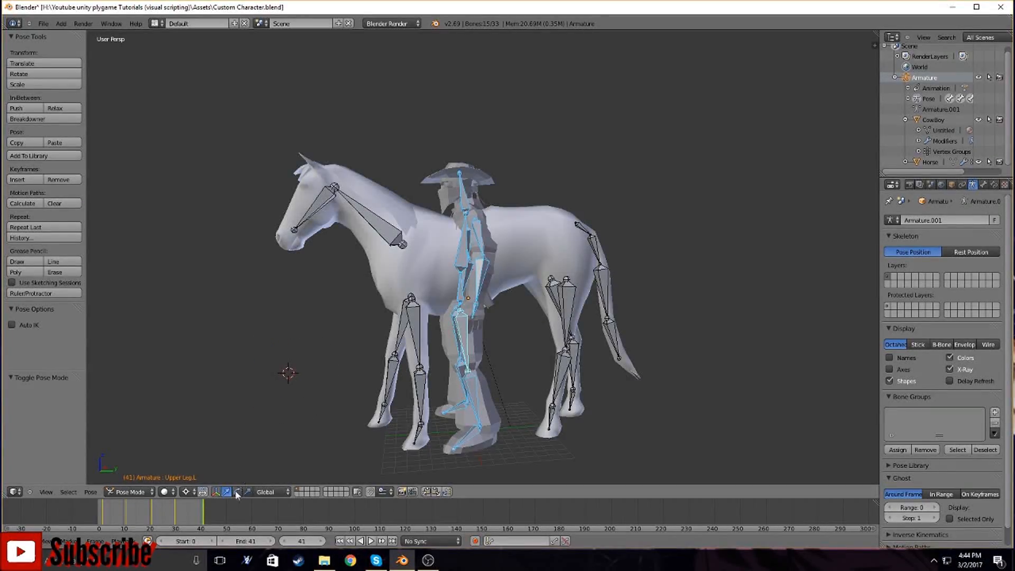
pyautogui.click(983, 185)
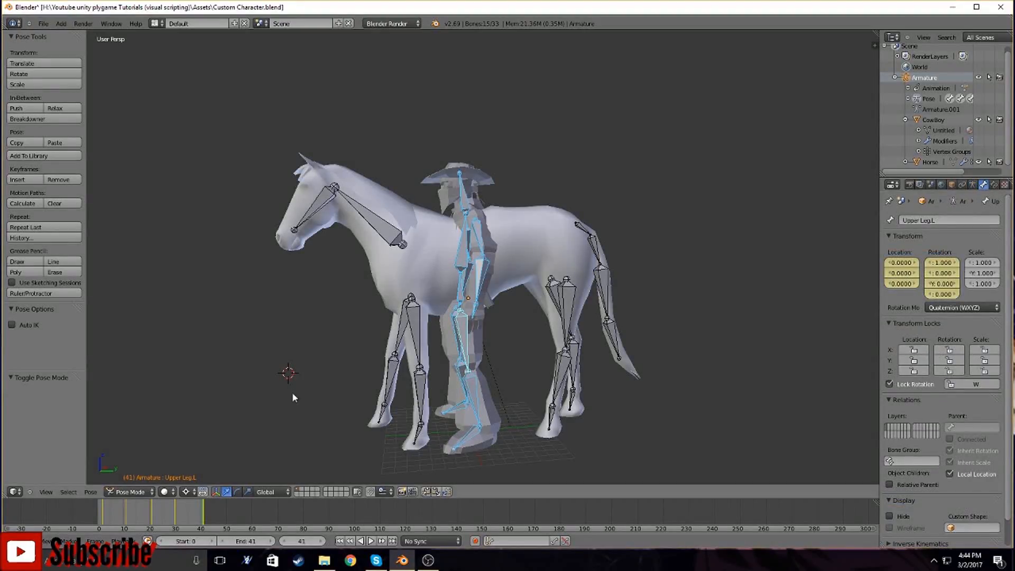
pyautogui.click(237, 491)
pyautogui.click(225, 493)
pyautogui.moveTo(306, 416); pyautogui.dragTo(341, 404, button='middle')
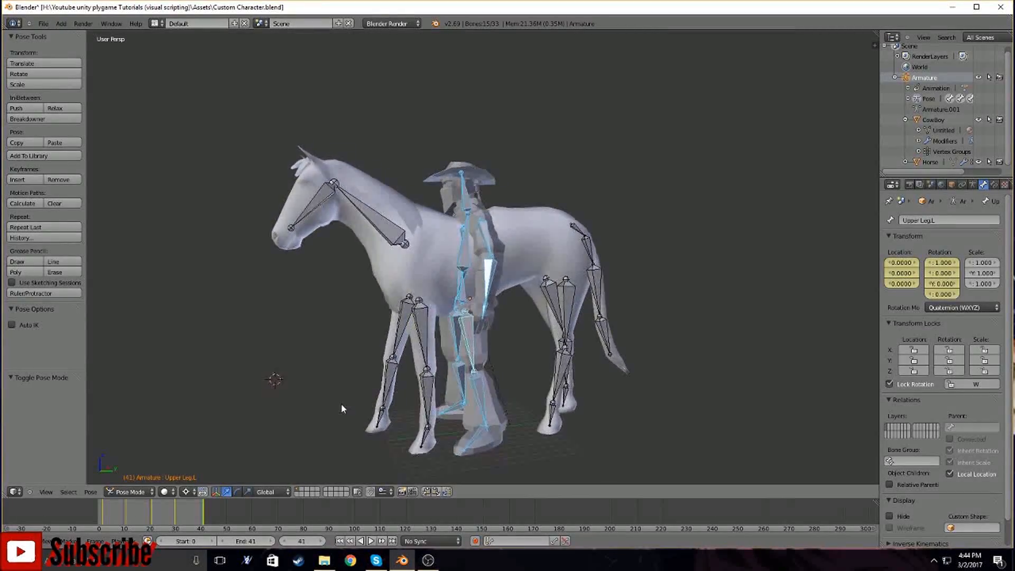
# Select the CowBoy's Upper Leg.R bone and unlock its location on all axes
pyautogui.rightClick(468, 348)
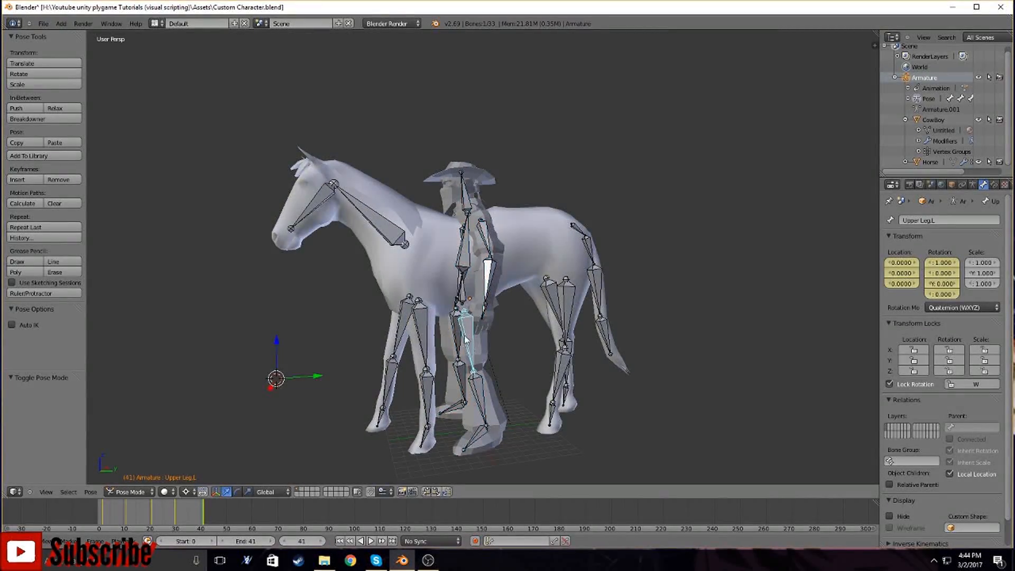
pyautogui.rightClick(456, 337)
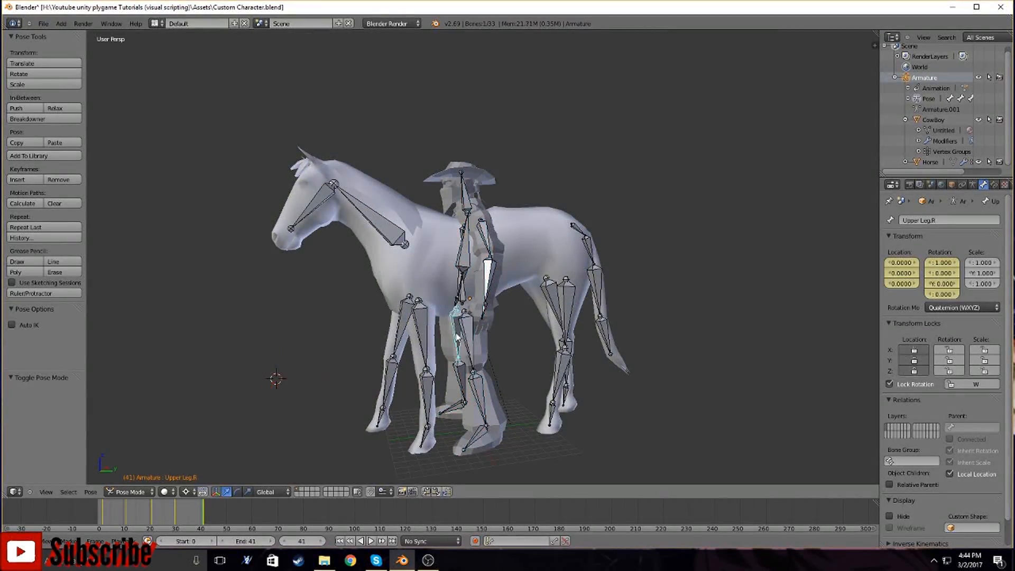
pyautogui.click(917, 370)
# Try to get the translate manipulator for all the CowBoy's bones selected together
pyautogui.press('c')
pyautogui.moveTo(461, 177)
pyautogui.mouseDown()
pyautogui.moveTo(481, 235)
pyautogui.moveTo(489, 324)
pyautogui.moveTo(467, 285)
pyautogui.moveTo(463, 358)
pyautogui.mouseUp()
pyautogui.moveTo(468, 429); pyautogui.dragTo(478, 401)
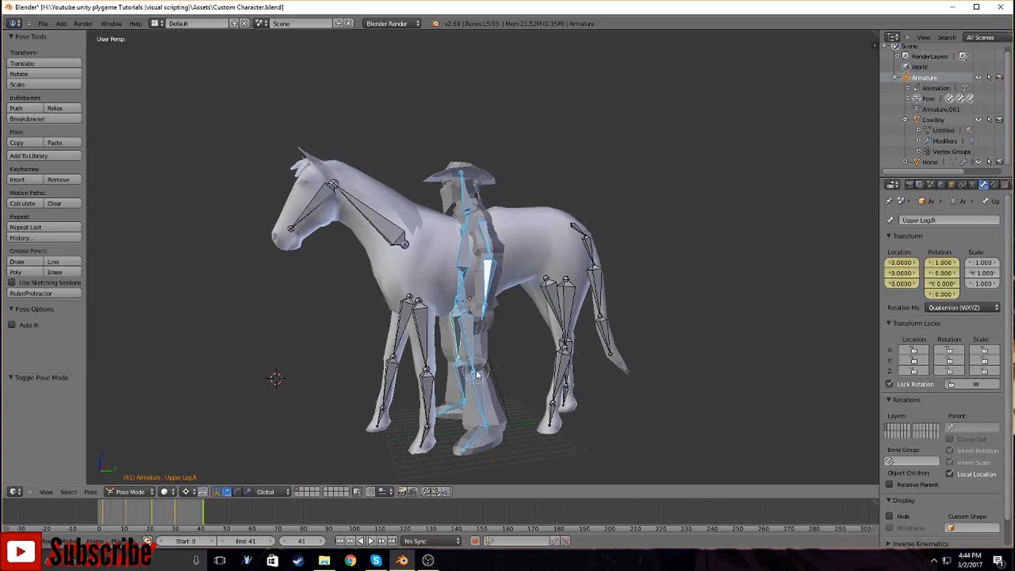
pyautogui.click(236, 492)
pyautogui.click(227, 491)
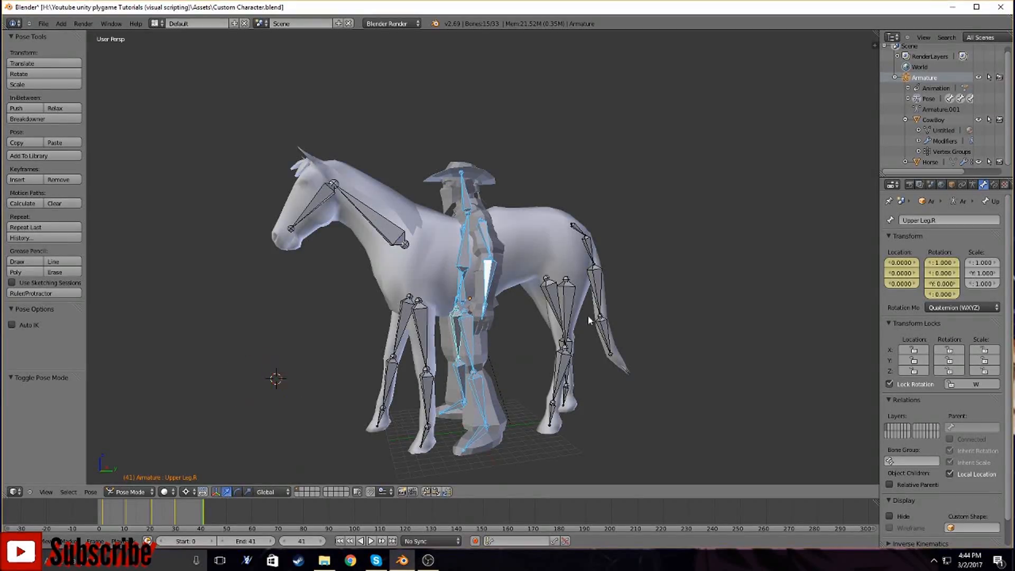
# Unlock the location of the CowBoy's Upper Arm.L and Upper Arm.R bones
pyautogui.rightClick(489, 233)
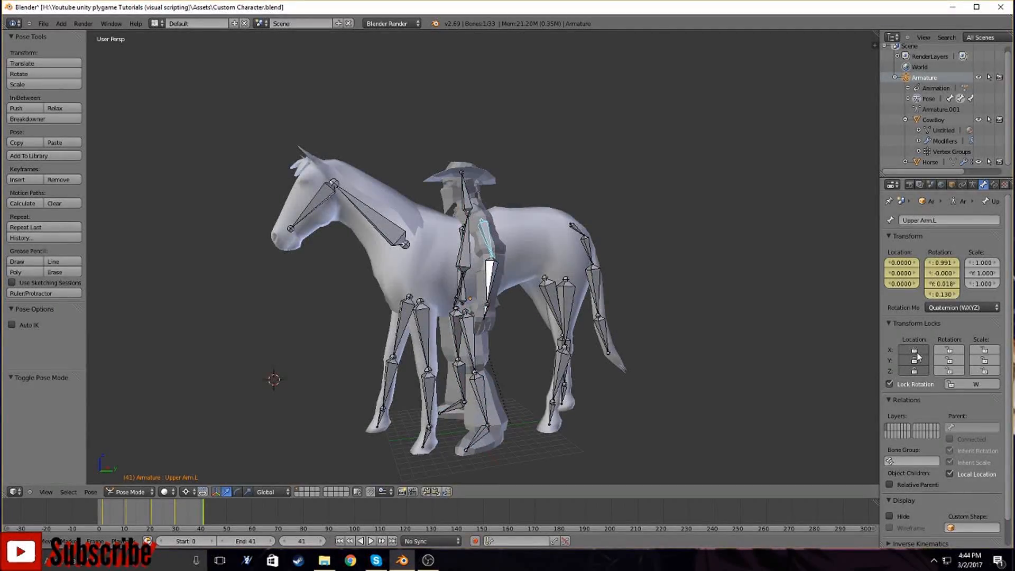
pyautogui.moveTo(682, 335); pyautogui.dragTo(773, 333, button='middle')
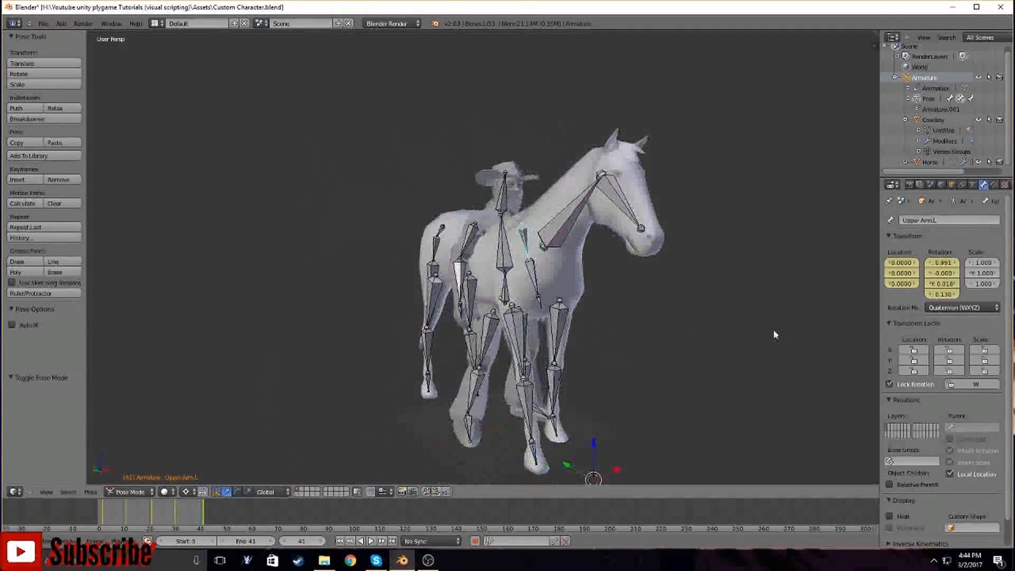
pyautogui.rightClick(469, 238)
pyautogui.click(912, 371)
# Select all of the CowBoy's linked bones and raise them about 28.4 units along the Z axis
pyautogui.rightClick(490, 329)
pyautogui.moveTo(598, 362); pyautogui.dragTo(423, 349, button='middle')
pyautogui.press('l')
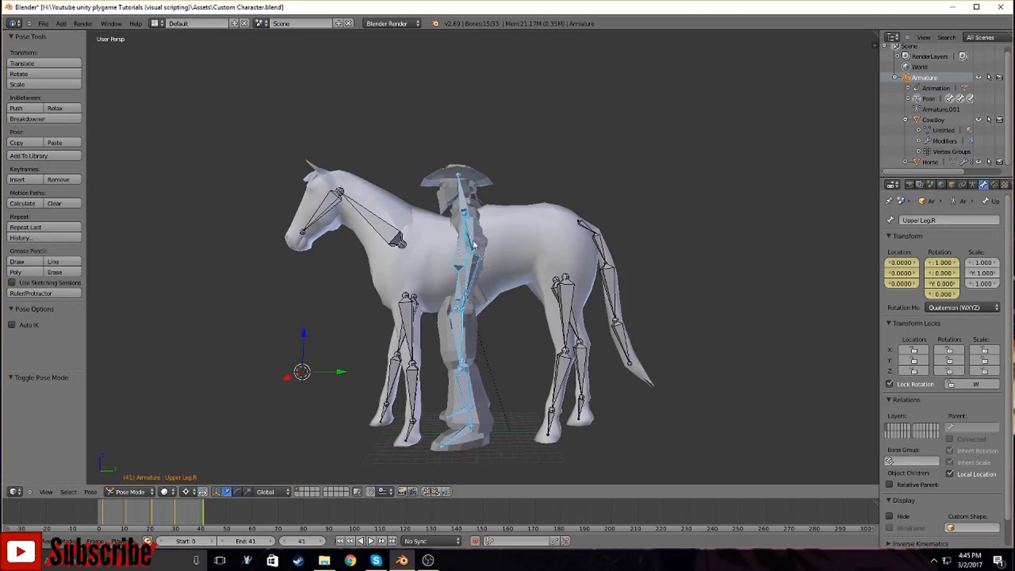
pyautogui.moveTo(306, 338); pyautogui.dragTo(316, 94)
# Move the CowBoy's selected bones about 63.3 units along the Y axis, away from the horse
pyautogui.scroll(-2, 328, 158)
pyautogui.moveTo(337, 173); pyautogui.dragTo(394, 331, button='middle')
pyautogui.press('g')
pyautogui.press('y')
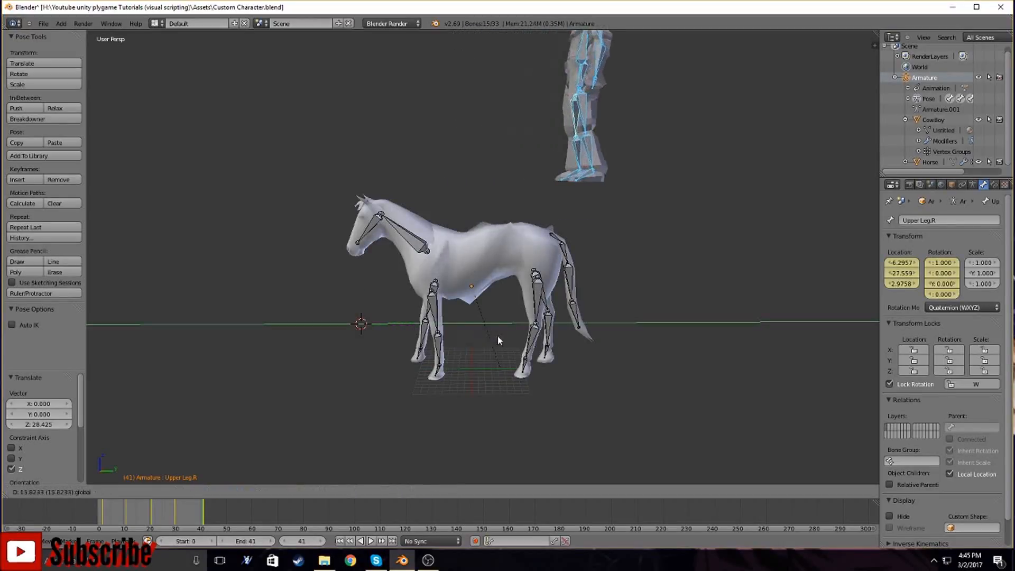
pyautogui.click(773, 352)
# Try one more move of the CowBoy's selected bones, and undo it together with the earlier moves
pyautogui.press('g')
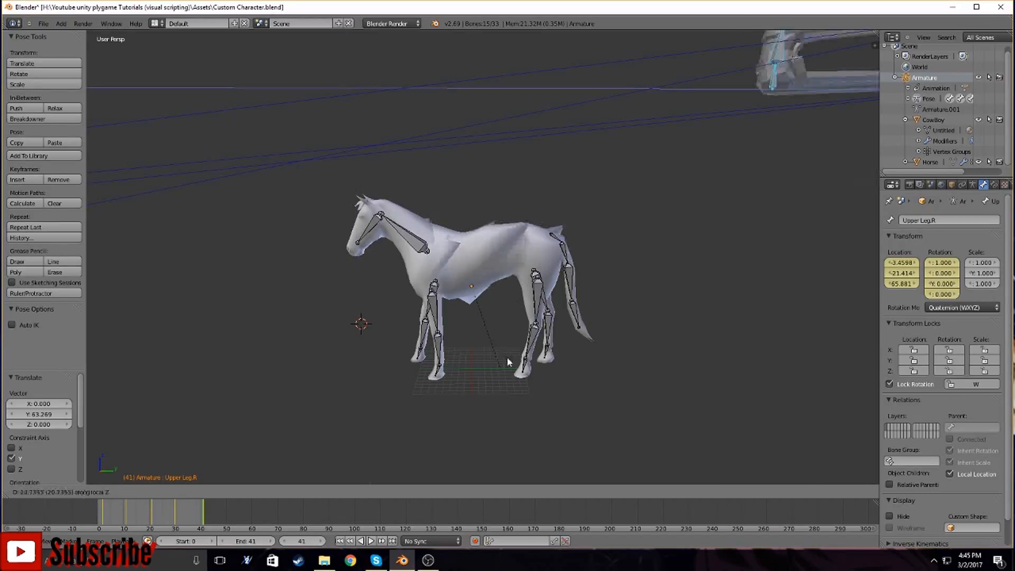
pyautogui.click(563, 377)
pyautogui.hotkey('ctrl', 'z')
pyautogui.hotkey('ctrl', 'z')
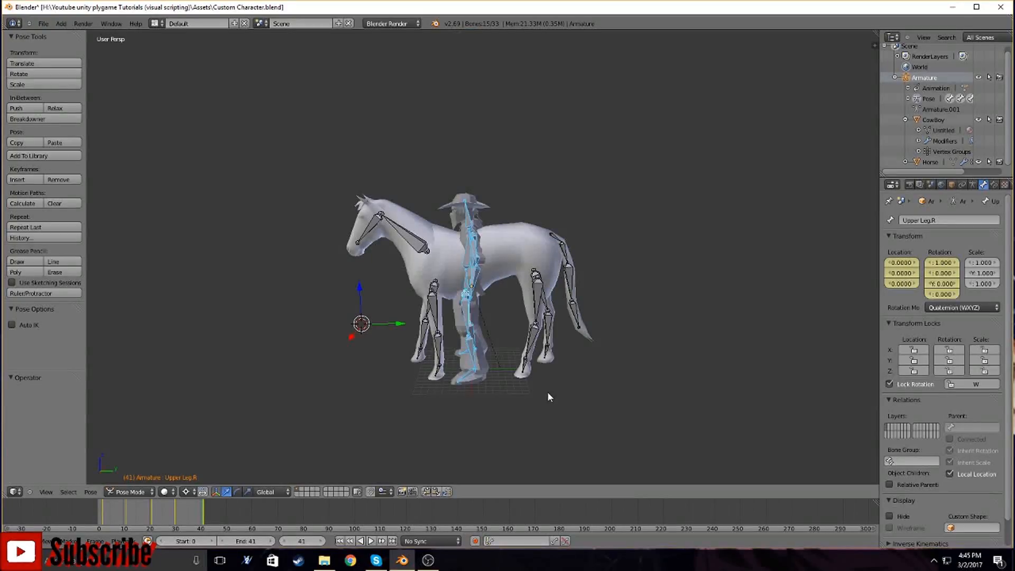
# Switch the timeline area to the Dope Sheet's Action Editor and load the Horse Idle action
pyautogui.scroll(1, 578, 347)
pyautogui.moveTo(576, 345); pyautogui.dragTo(531, 352, button='middle')
pyautogui.scroll(2, 578, 348)
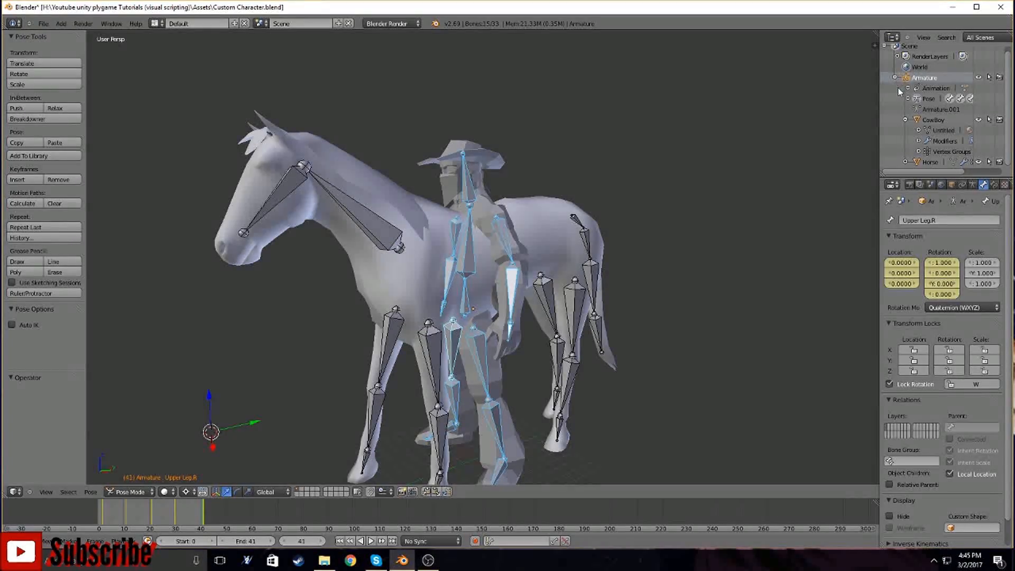
pyautogui.moveTo(664, 365); pyautogui.dragTo(578, 377, button='middle')
pyautogui.click(12, 541)
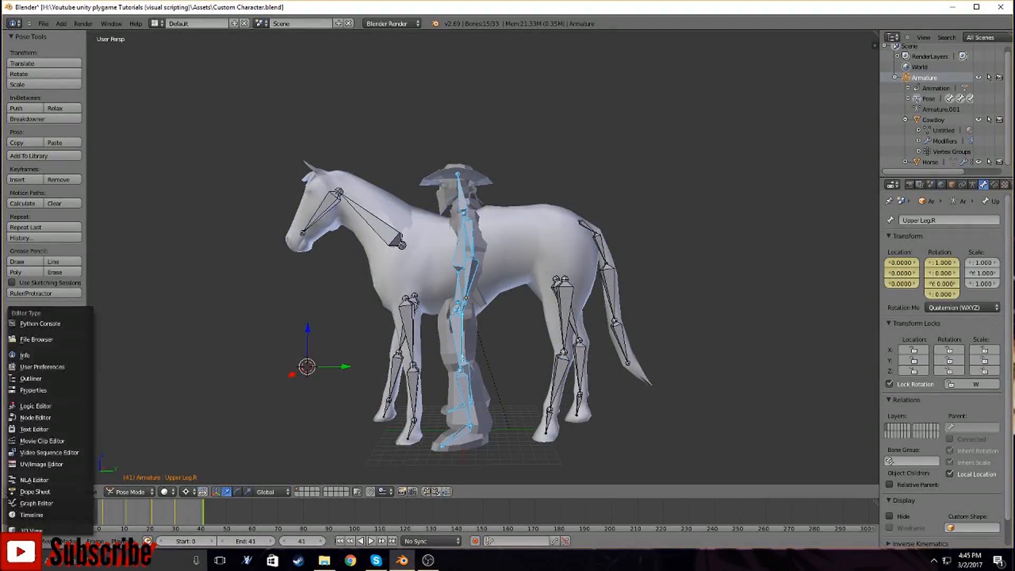
pyautogui.click(28, 492)
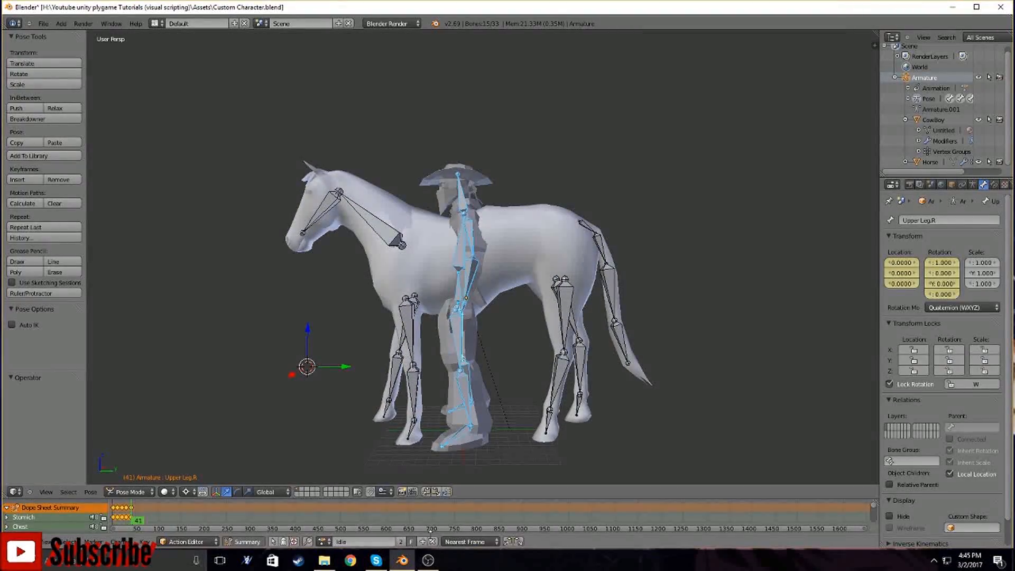
pyautogui.click(323, 541)
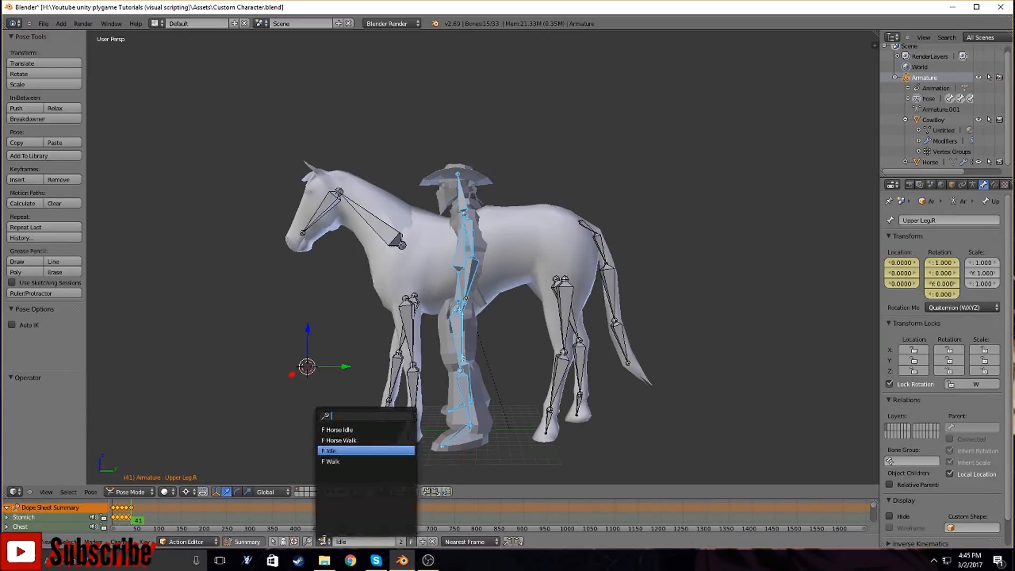
pyautogui.click(338, 429)
# Examine the CowBoy's riding pose on the horse from several sides and at close range
pyautogui.moveTo(399, 390); pyautogui.dragTo(318, 377, button='middle')
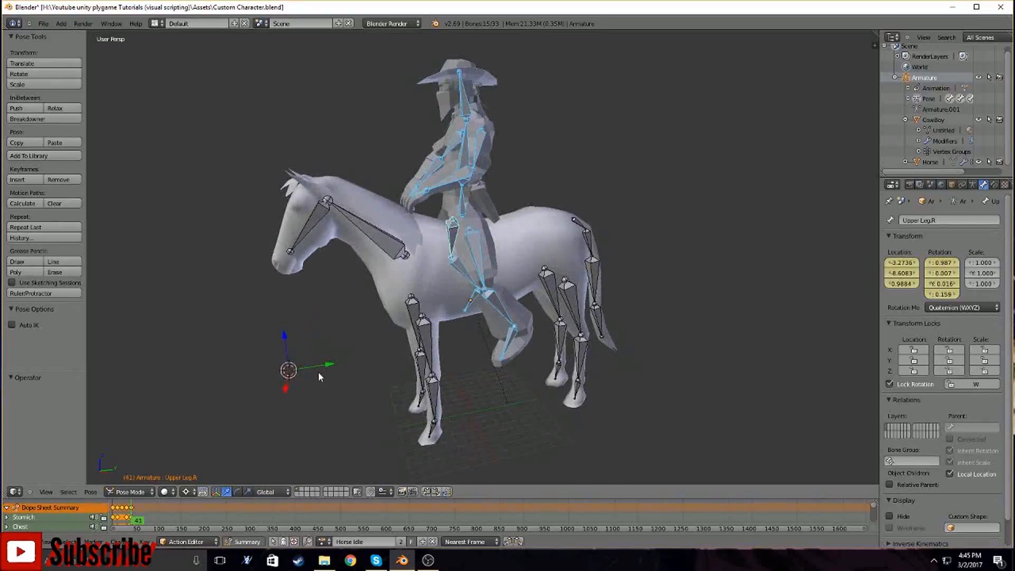
pyautogui.moveTo(475, 349)
pyautogui.mouseDown(button='middle')
pyautogui.moveTo(508, 335)
pyautogui.moveTo(476, 336)
pyautogui.mouseUp(button='middle')
pyautogui.moveTo(419, 239); pyautogui.dragTo(155, 261, button='middle')
pyautogui.moveTo(637, 264); pyautogui.dragTo(422, 306, button='middle')
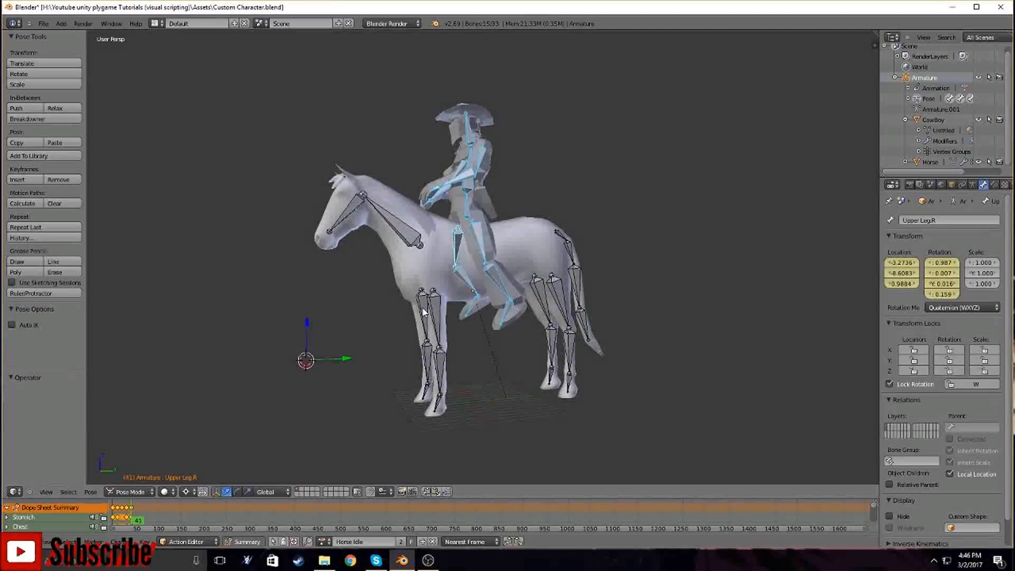
pyautogui.moveTo(490, 349); pyautogui.dragTo(449, 304, button='middle')
pyautogui.scroll(3, 492, 353)
pyautogui.scroll(2, 469, 364)
pyautogui.scroll(-2, 467, 375)
pyautogui.moveTo(476, 346); pyautogui.dragTo(296, 419, button='middle')
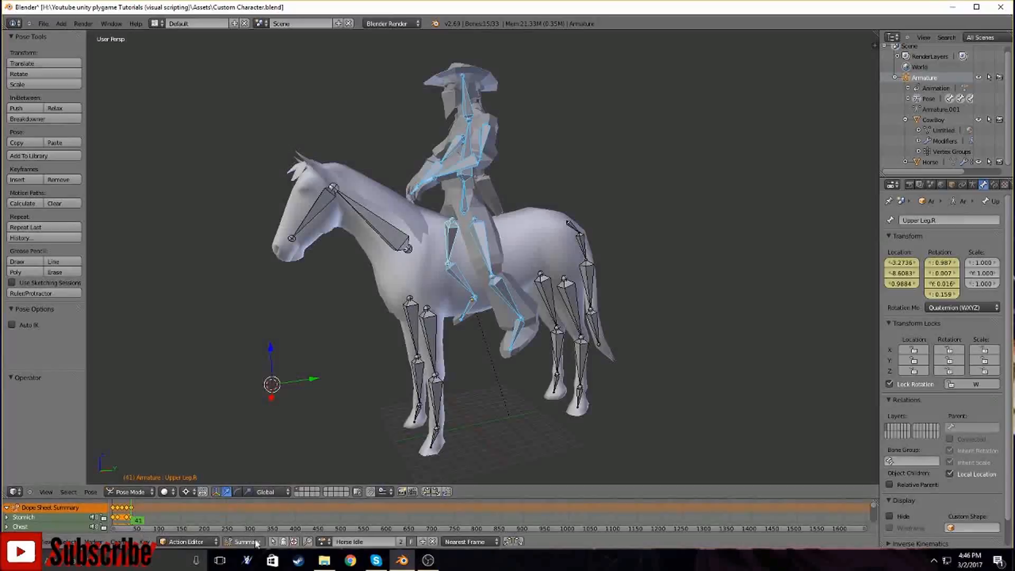
# Switch the Action Editor area back to the Timeline and select the Horse Neck bone at frame 1
pyautogui.click(11, 541)
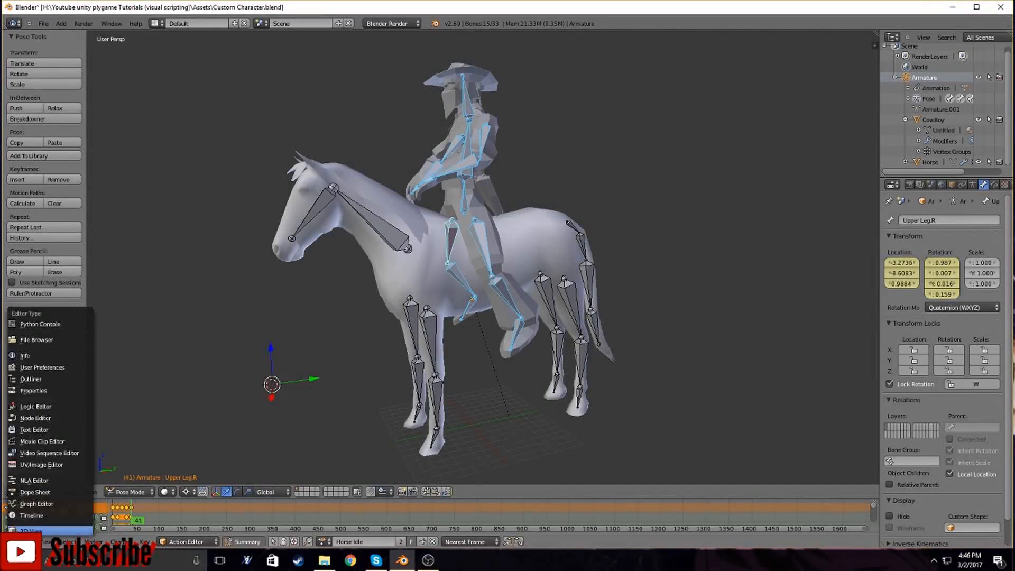
pyautogui.click(24, 515)
pyautogui.moveTo(251, 442); pyautogui.dragTo(391, 217, button='middle')
pyautogui.rightClick(385, 230)
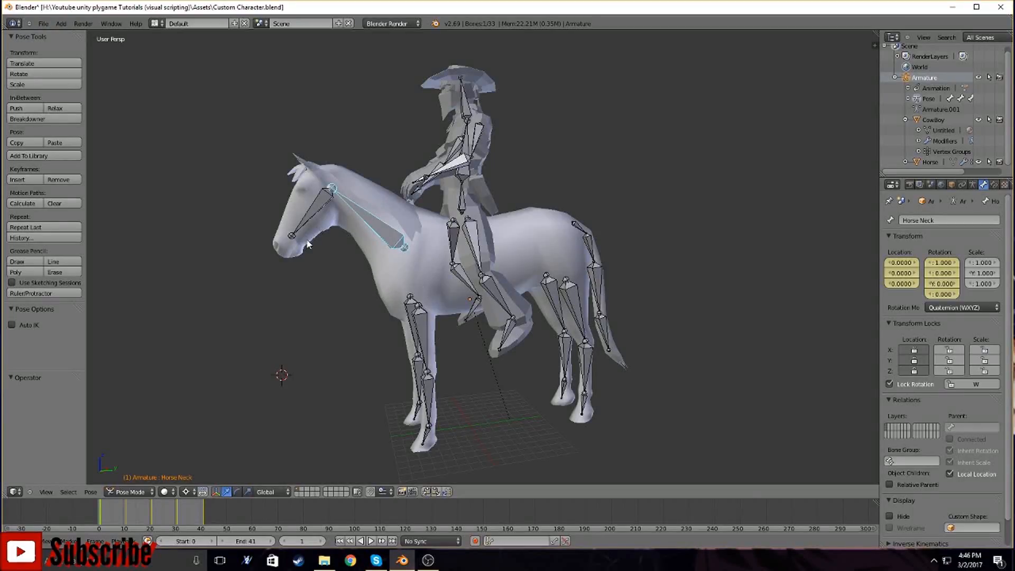
# Go to the keyframe at frame 11, select the Horse Head bone and turn on the rotate manipulator
pyautogui.click(128, 516)
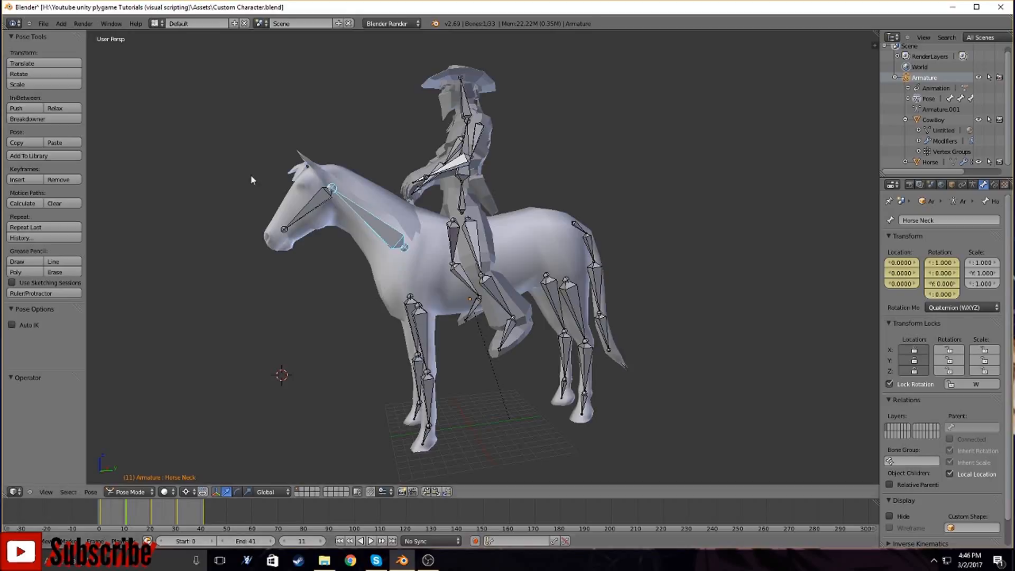
pyautogui.rightClick(317, 204)
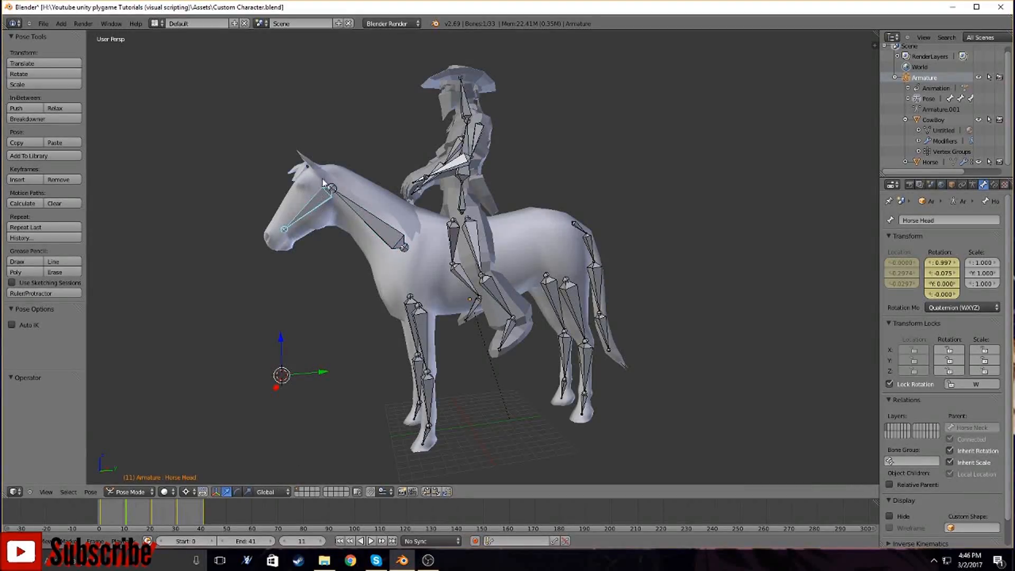
pyautogui.click(237, 492)
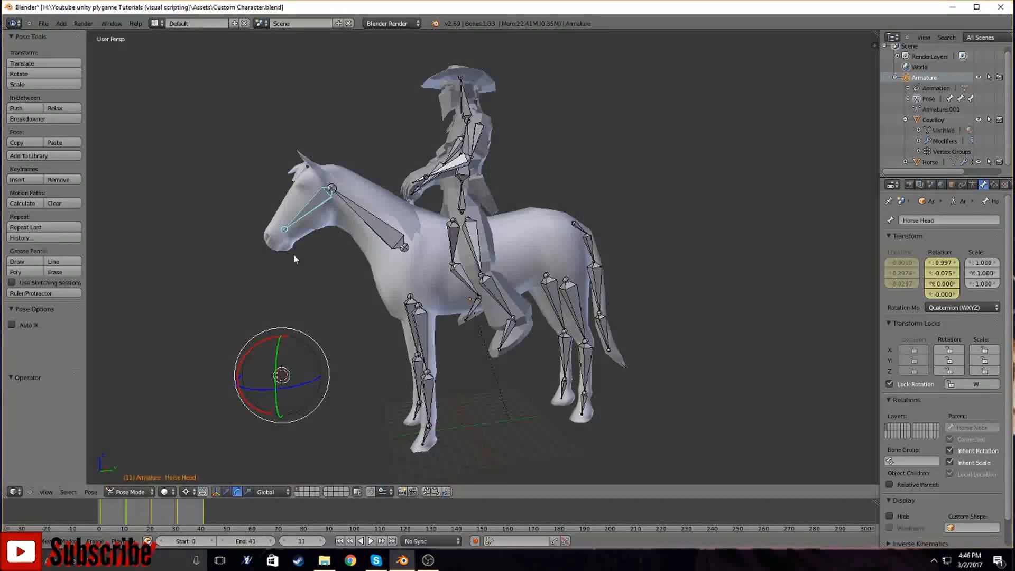
# Select all bones and compare the horse's head and neck pose at frames 1, 10 and 21
pyautogui.press('a')
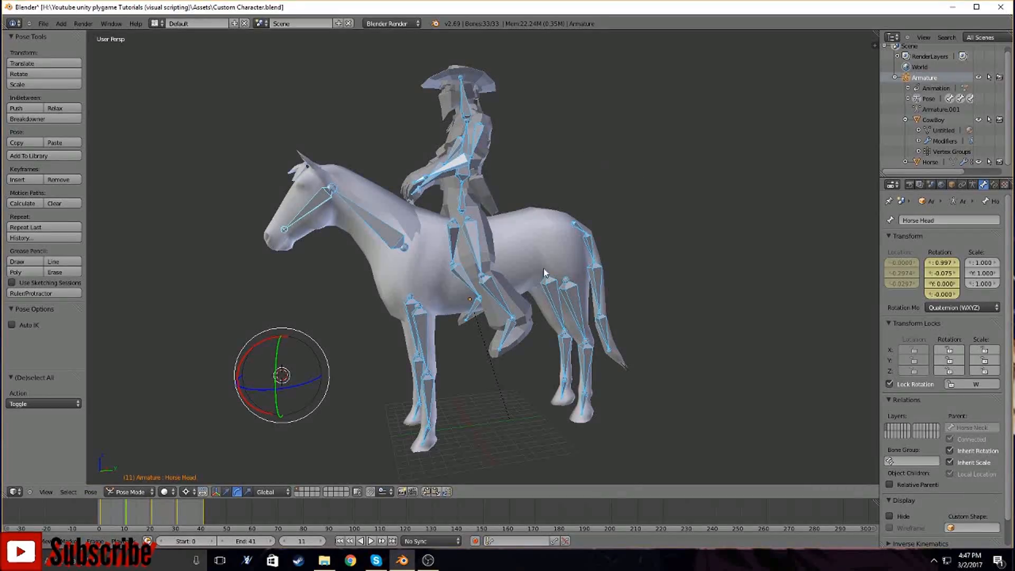
pyautogui.click(151, 510)
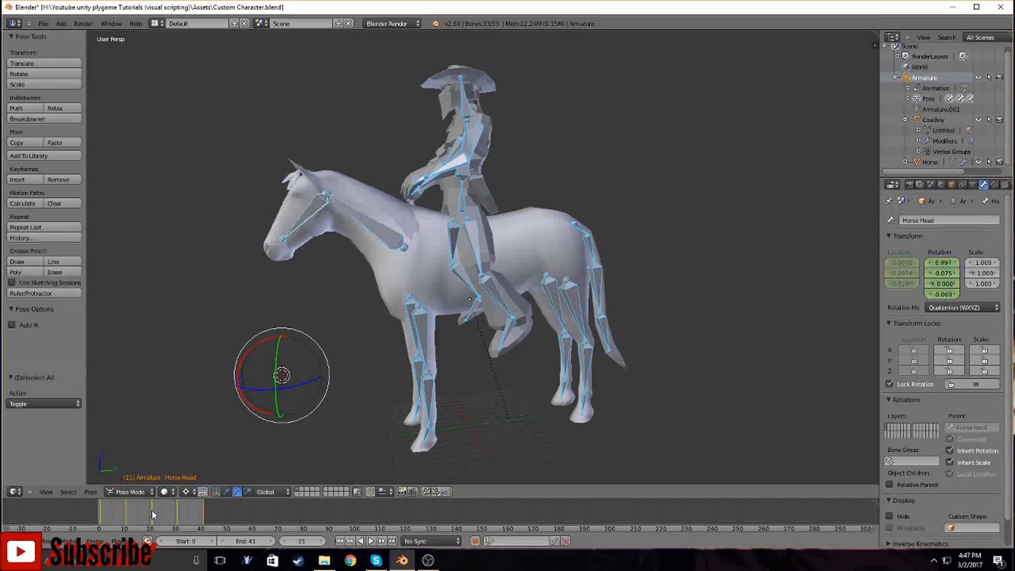
pyautogui.click(101, 511)
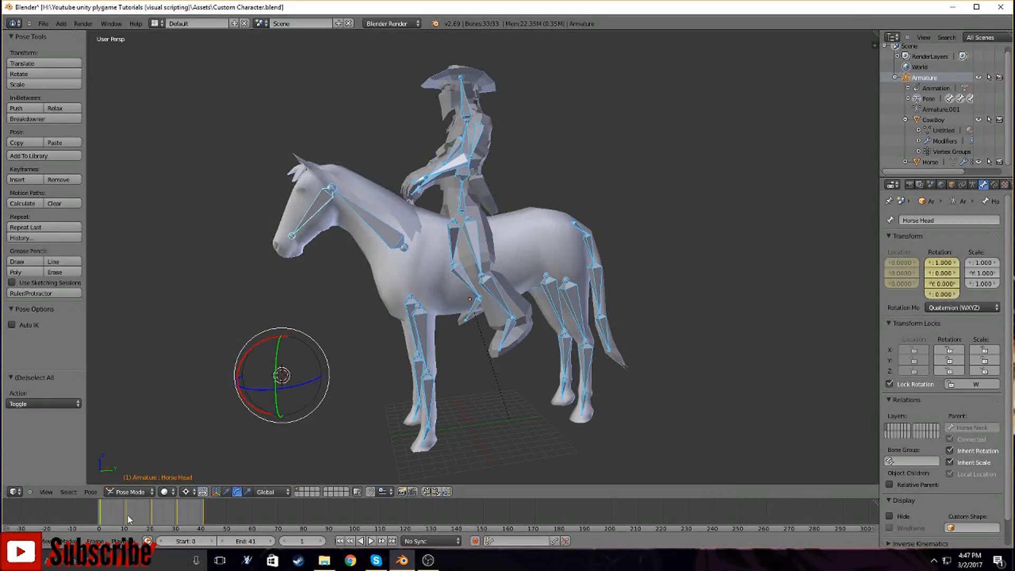
pyautogui.click(125, 515)
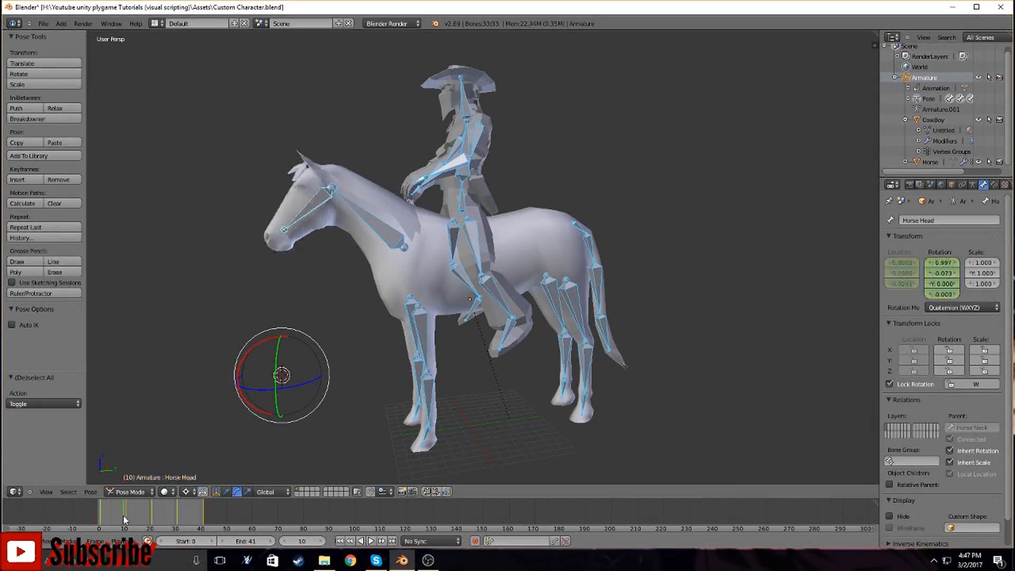
pyautogui.click(153, 520)
pyautogui.rightClick(365, 222)
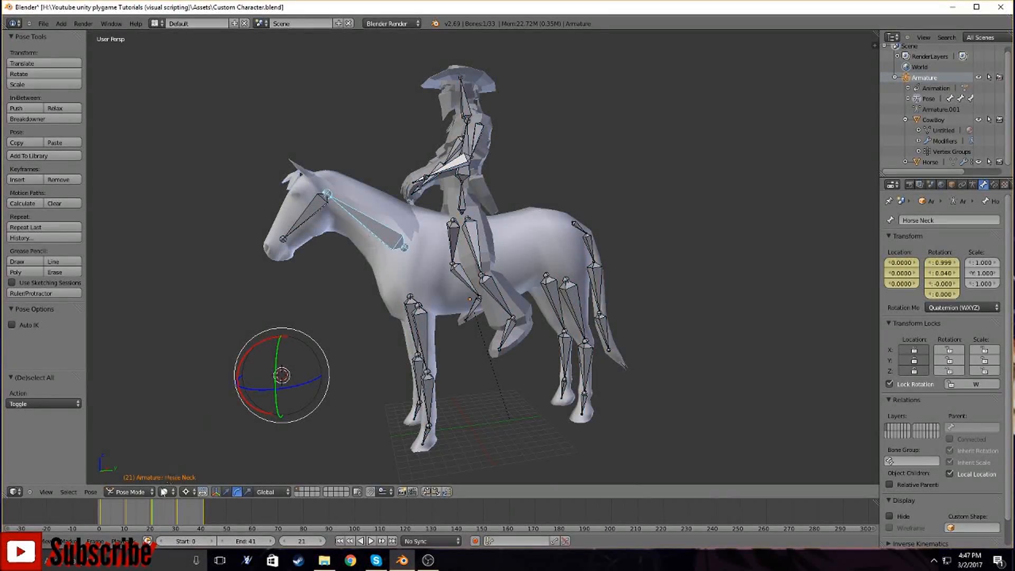
pyautogui.press('a')
pyautogui.press('a')
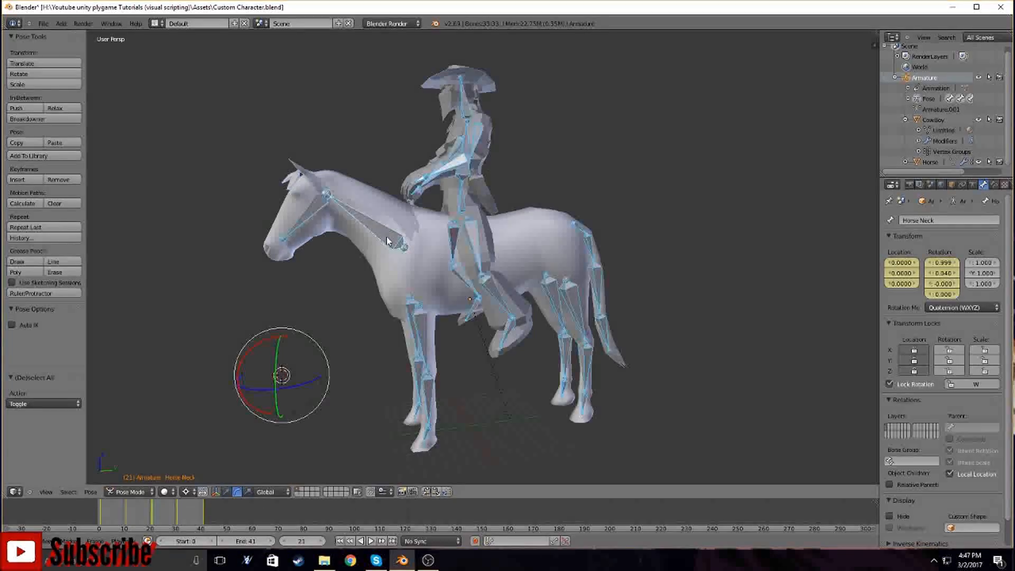
# Compare the pose at frames 21 and 31, and show the LocRot keyframe option for all bones
pyautogui.click(177, 519)
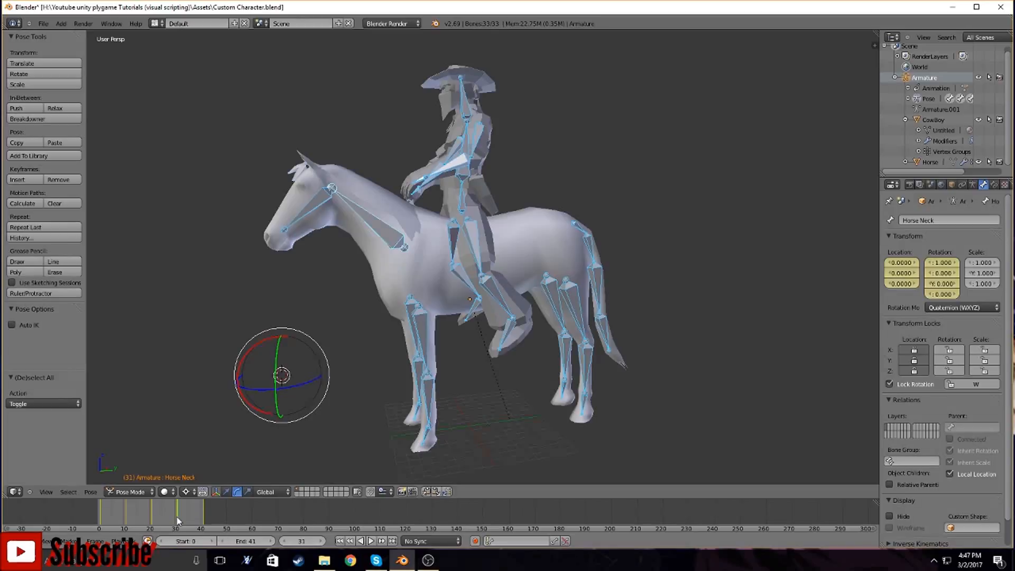
pyautogui.click(153, 518)
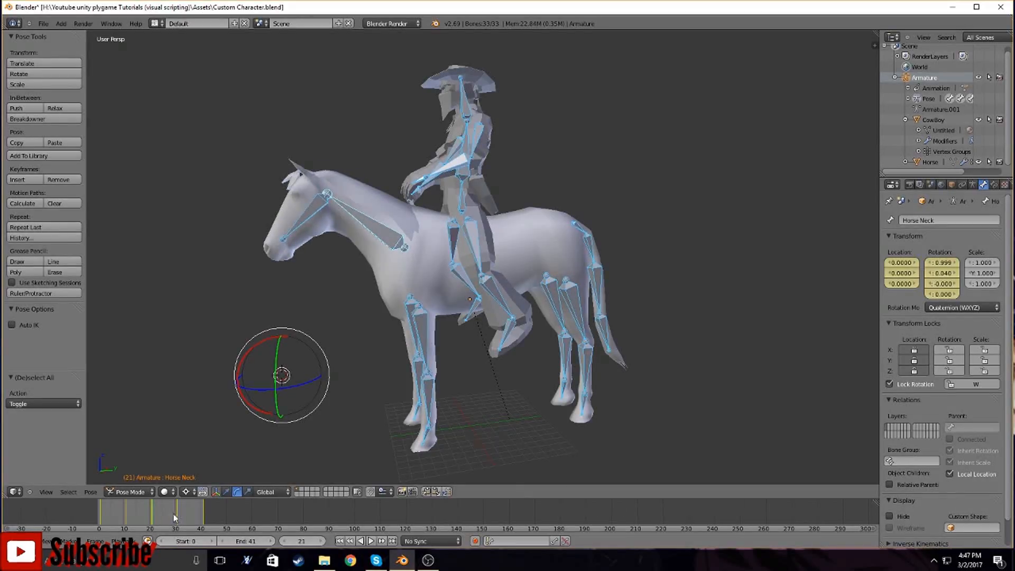
pyautogui.click(178, 518)
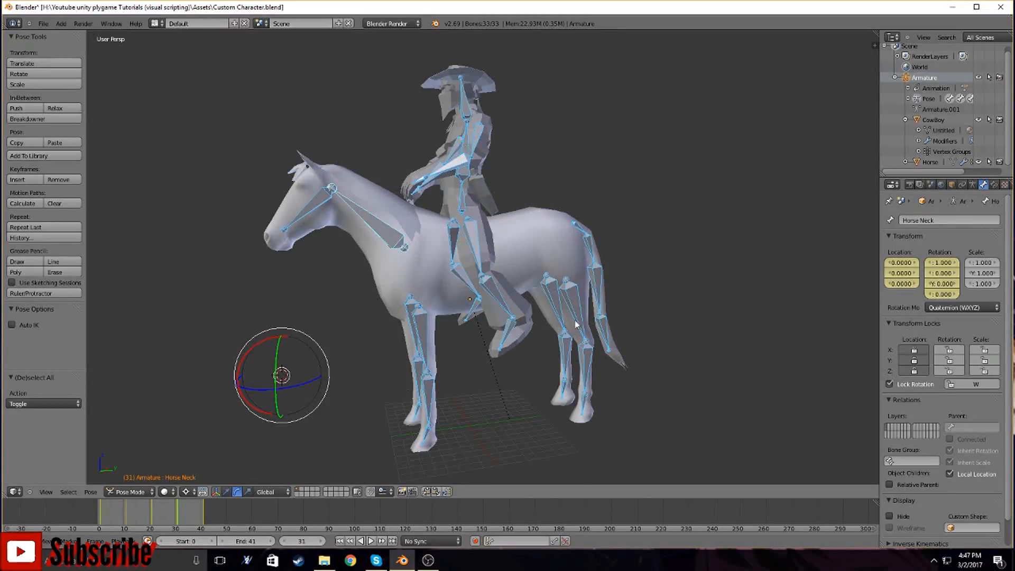
pyautogui.press('i')
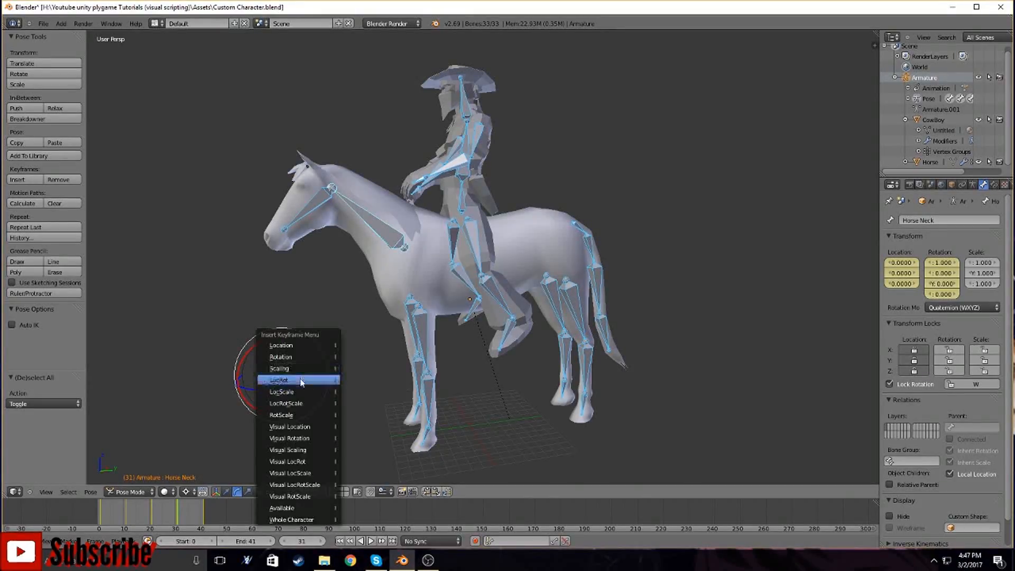
pyautogui.click(297, 383)
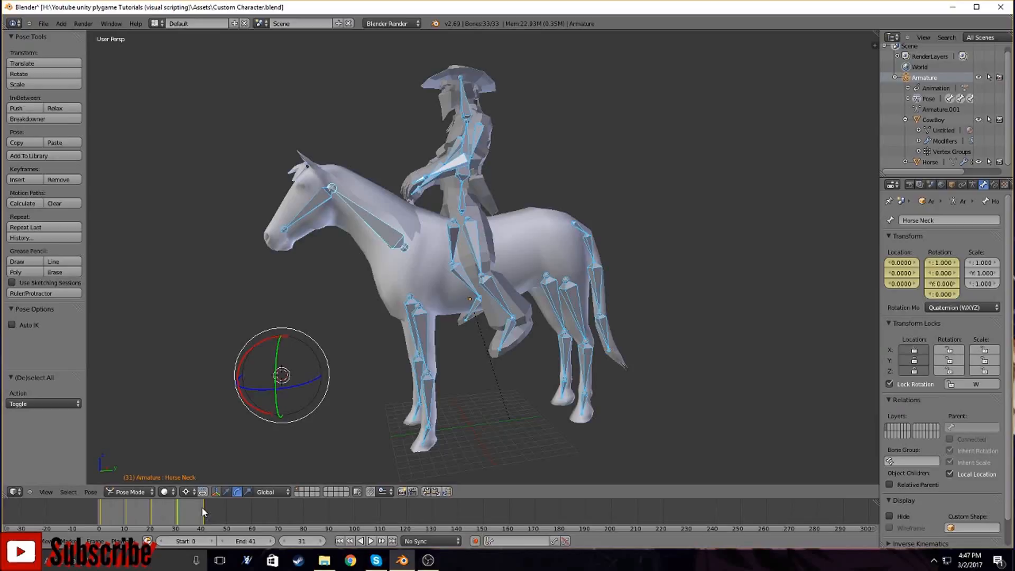
# Check the first and last keyframes of the Horse Idle animation, play it back, and stop the playback
pyautogui.click(99, 524)
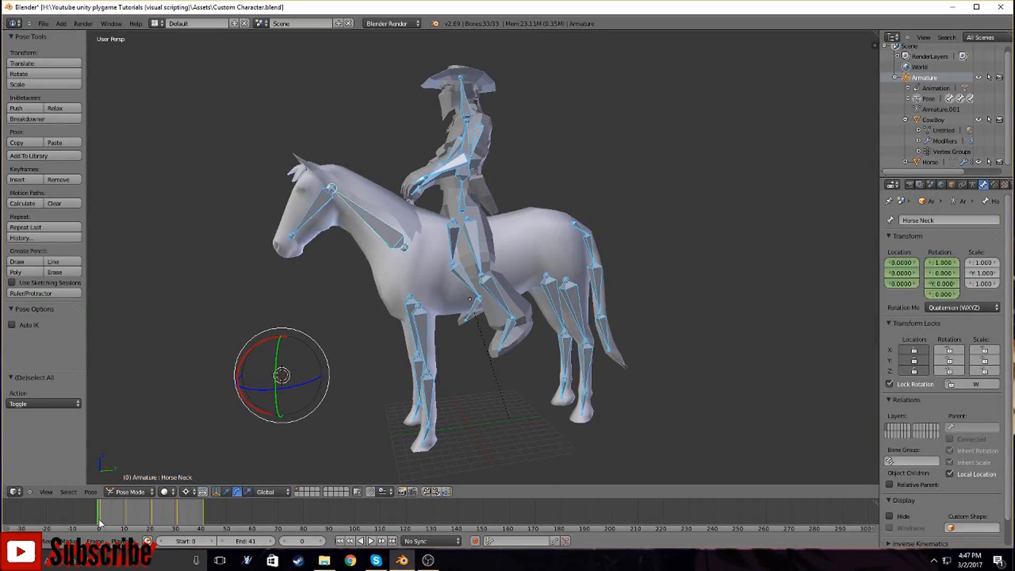
pyautogui.click(102, 523)
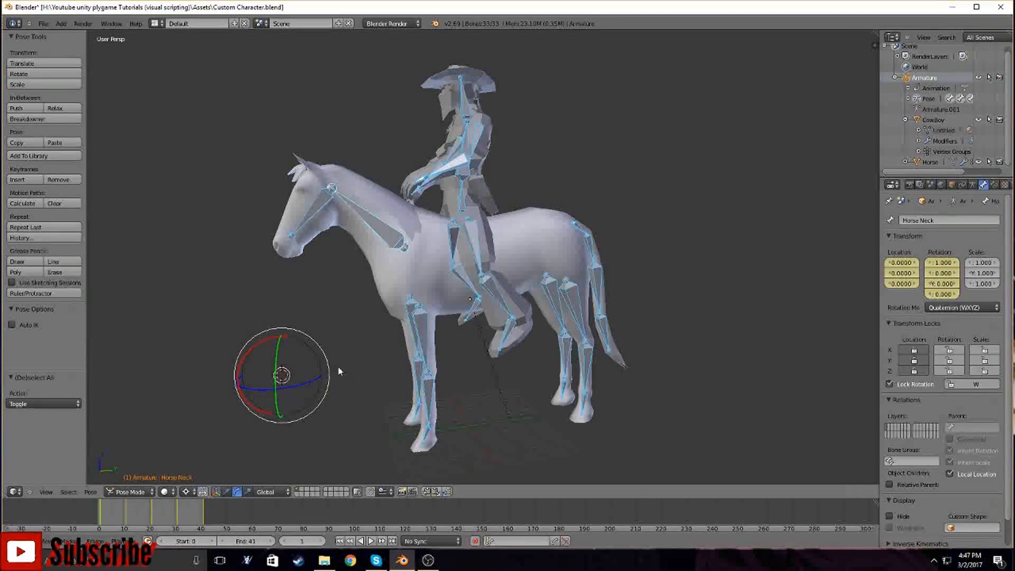
pyautogui.moveTo(343, 350); pyautogui.dragTo(368, 353, button='middle')
pyautogui.moveTo(204, 518); pyautogui.dragTo(151, 520)
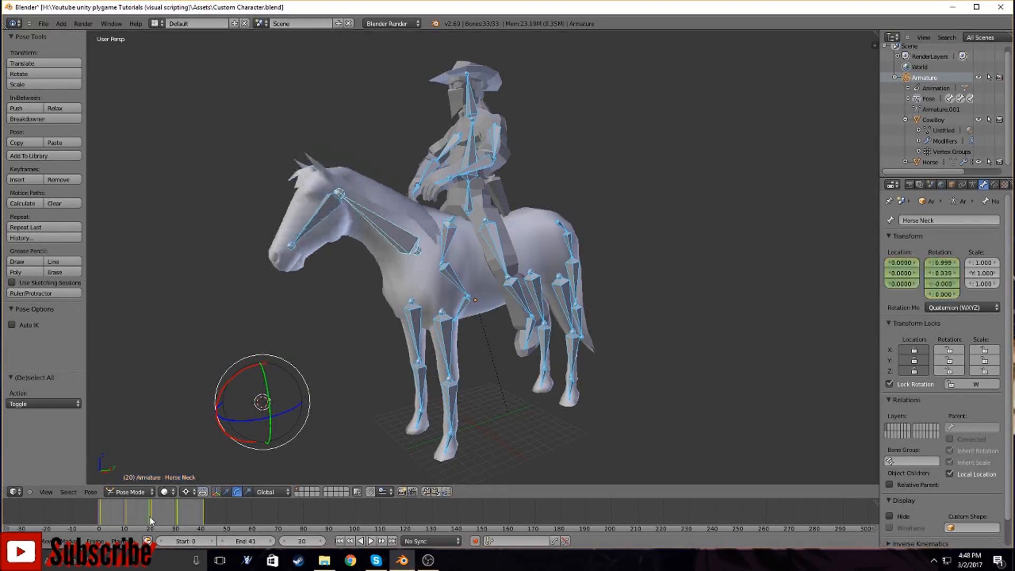
pyautogui.click(370, 541)
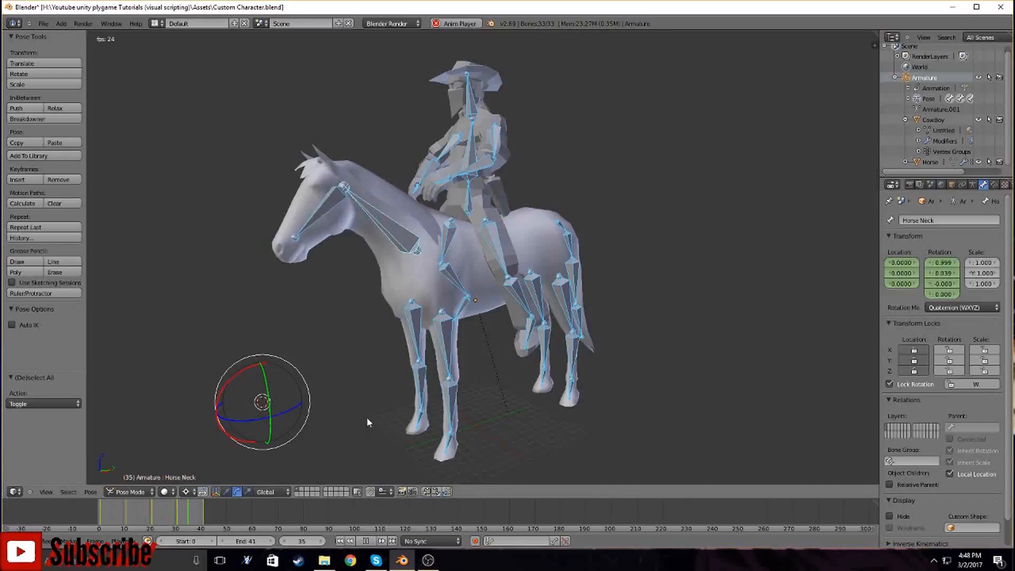
pyautogui.moveTo(488, 347); pyautogui.dragTo(466, 353, button='middle')
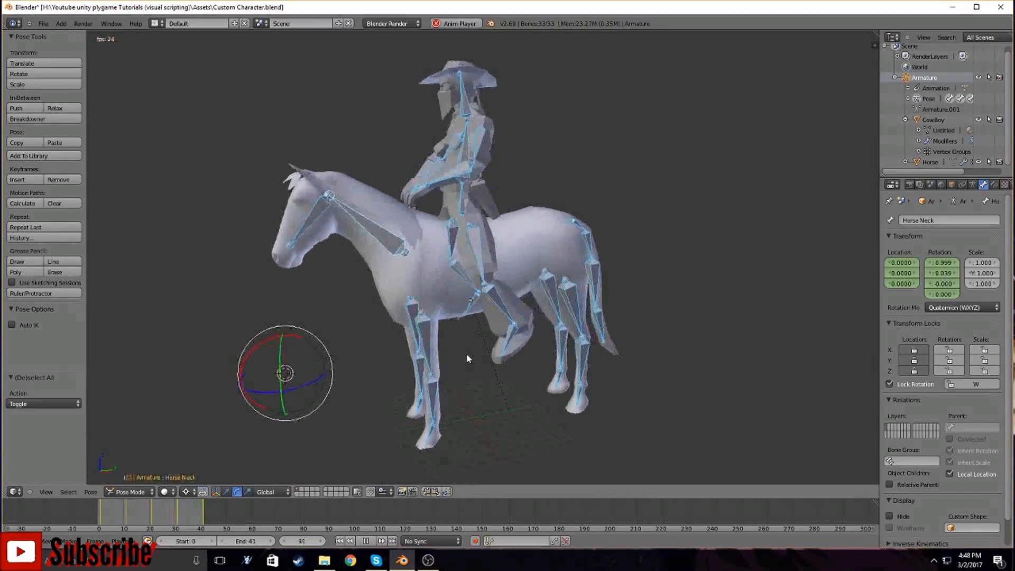
pyautogui.click(365, 541)
# Switch the Timeline area to the Dope Sheet's Action Editor and load the Horse Walk action
pyautogui.click(14, 491)
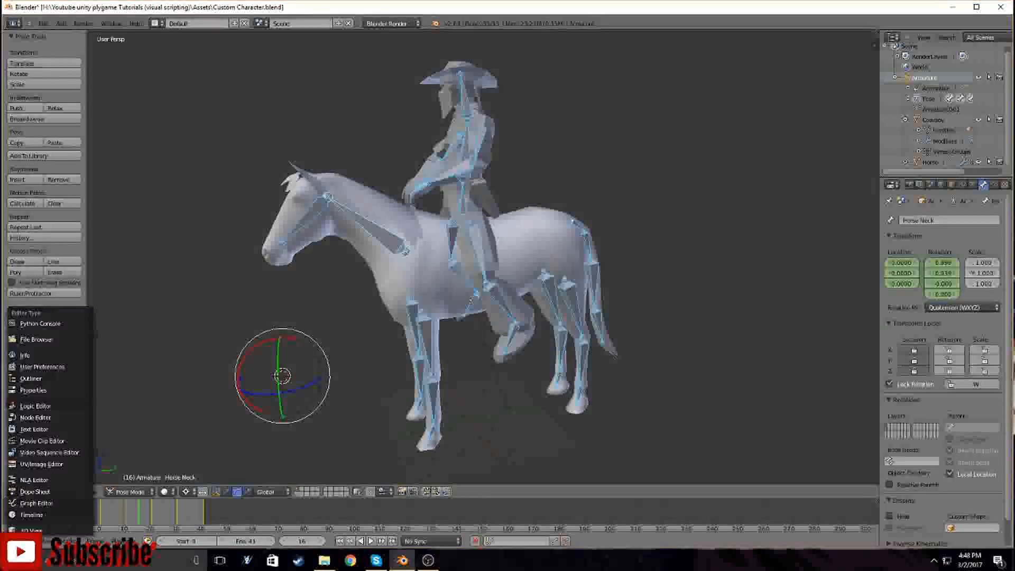
pyautogui.click(32, 494)
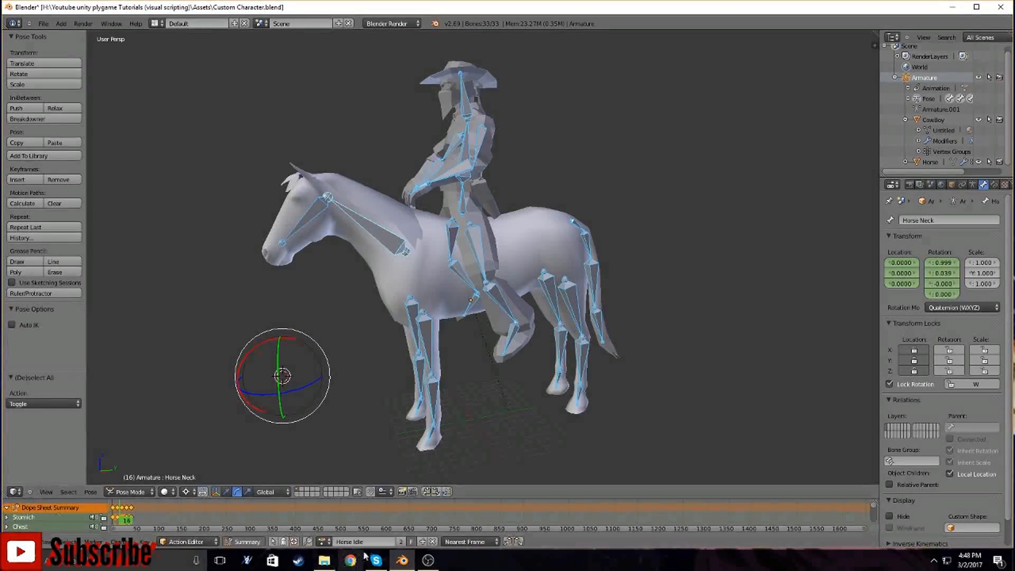
pyautogui.click(320, 541)
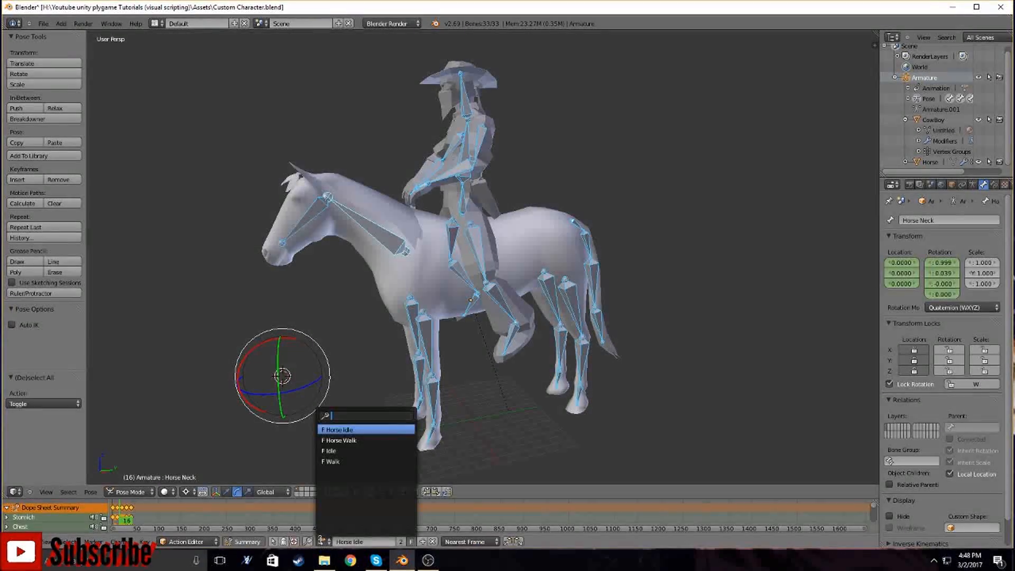
pyautogui.click(341, 440)
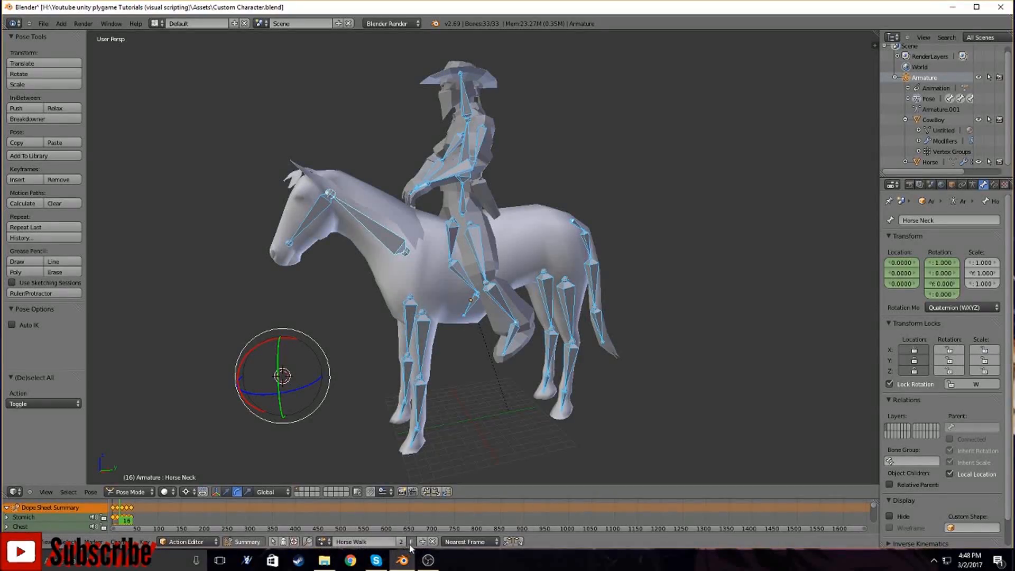
# Load the Walk action to compare it with the mounted pose, and return to the Horse Walk action
pyautogui.click(323, 541)
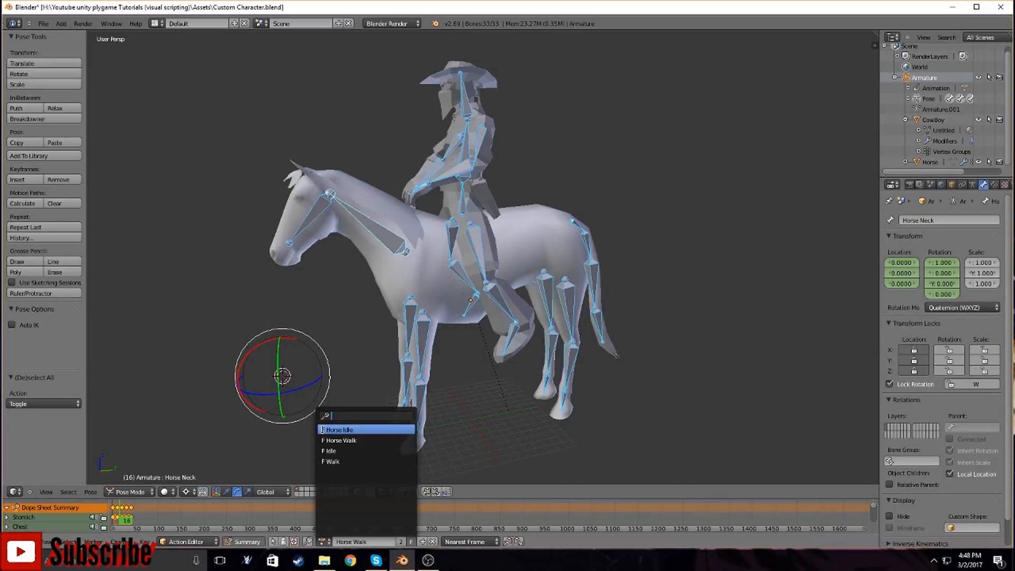
pyautogui.click(331, 461)
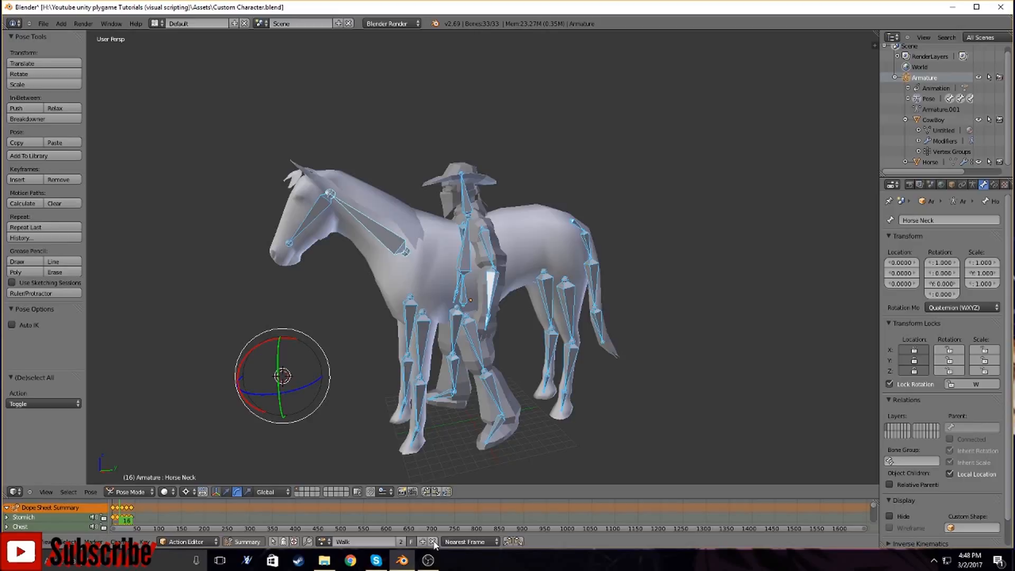
pyautogui.click(323, 541)
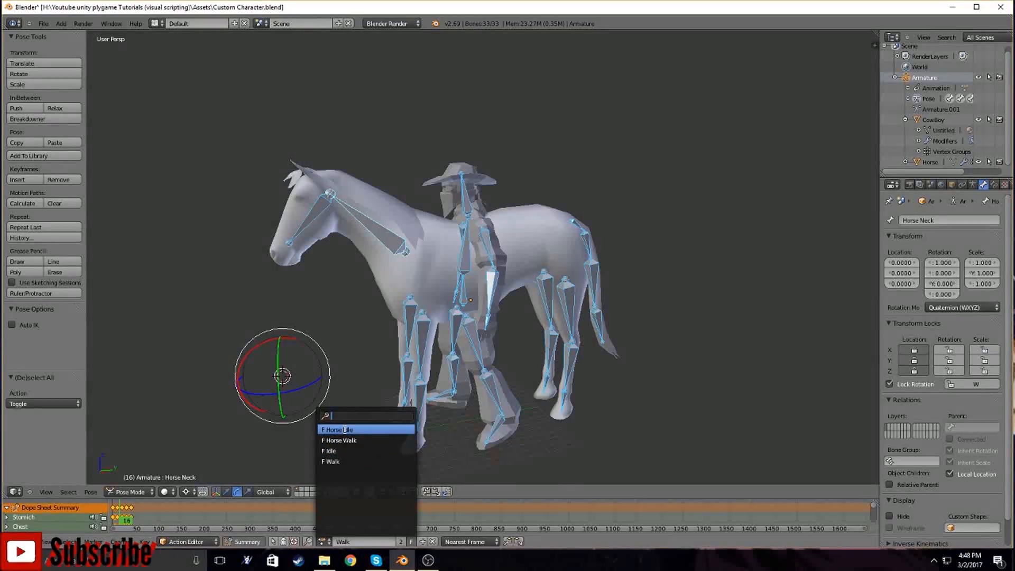
pyautogui.click(341, 440)
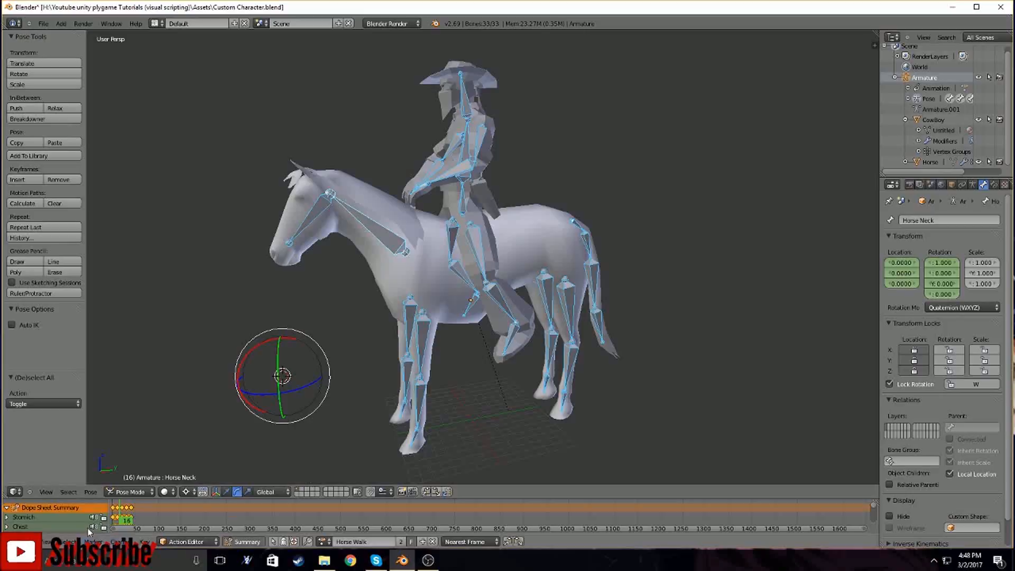
# Switch the Dope Sheet area to the Timeline and examine the Horse Walk leg pose at frame 1 from several angles
pyautogui.click(13, 541)
pyautogui.click(30, 517)
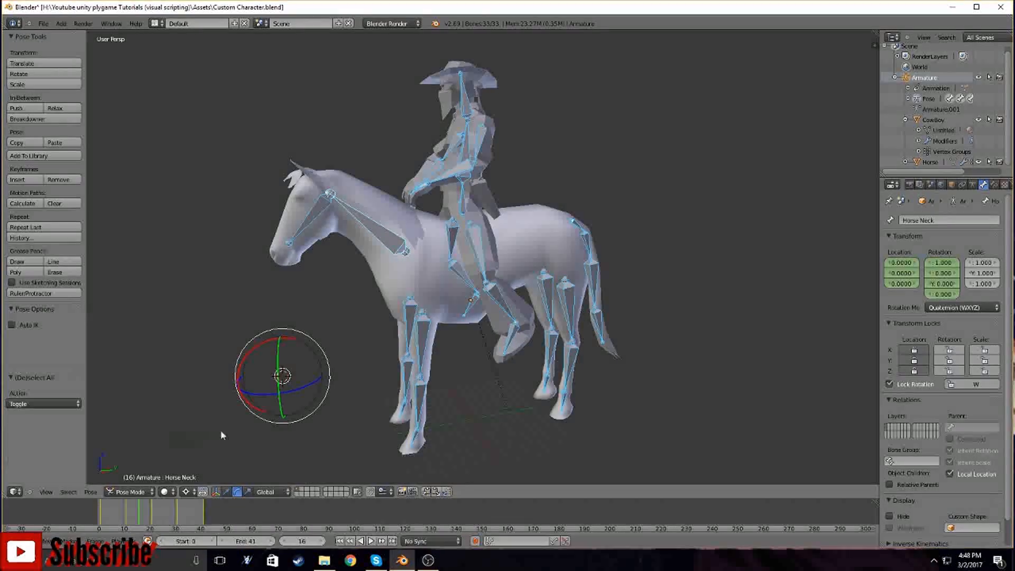
pyautogui.moveTo(277, 441); pyautogui.dragTo(253, 433, button='middle')
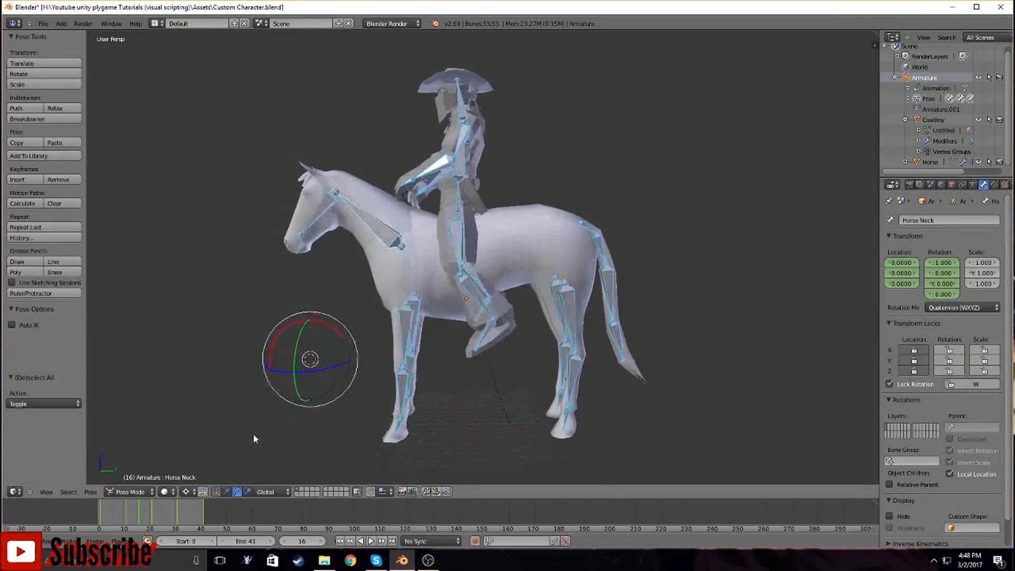
pyautogui.click(100, 515)
pyautogui.moveTo(253, 443); pyautogui.dragTo(313, 426, button='middle')
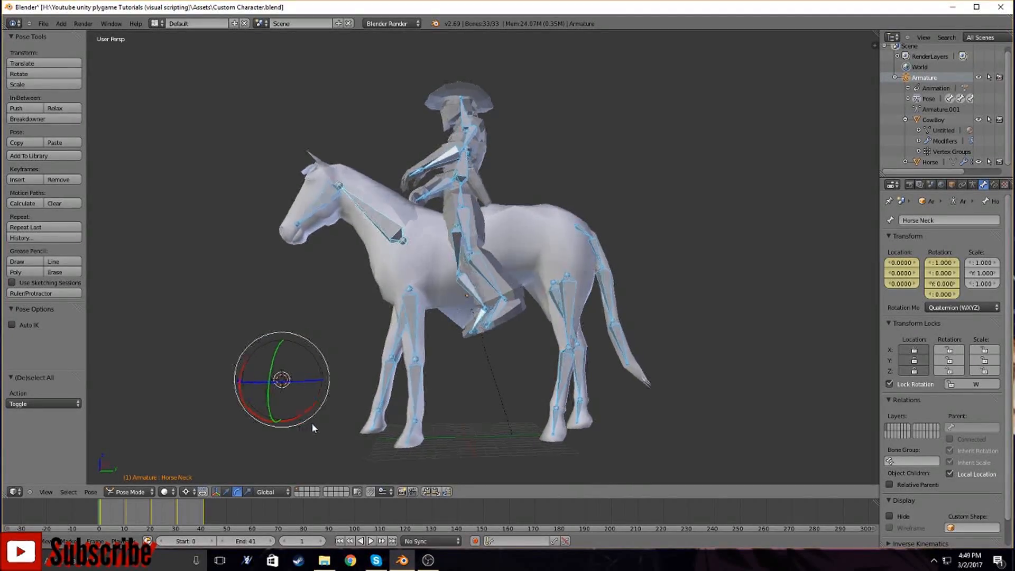
pyautogui.moveTo(566, 301)
pyautogui.mouseDown(button='middle')
pyautogui.moveTo(498, 378)
pyautogui.moveTo(550, 308)
pyautogui.mouseUp(button='middle')
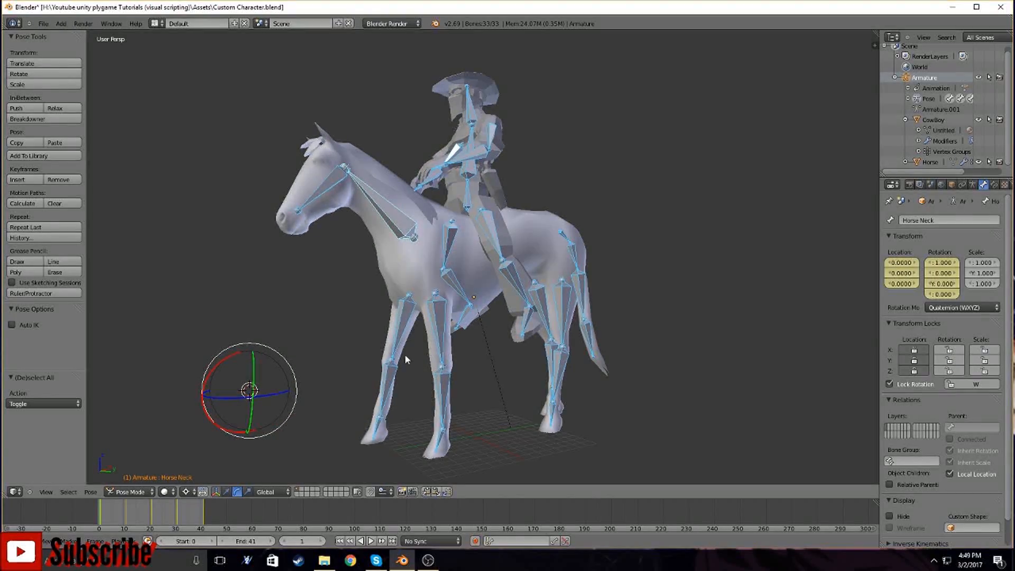
pyautogui.moveTo(400, 347); pyautogui.dragTo(471, 408, button='middle')
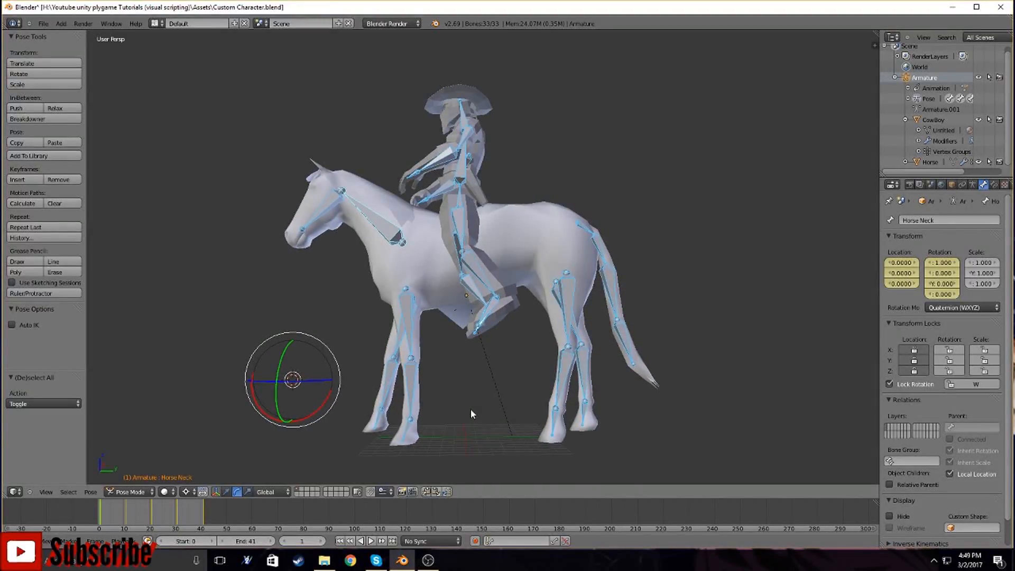
# Scrub from frame 1 to the keyframe at frame 11 and examine the horse's switched leg positions
pyautogui.click(107, 516)
pyautogui.moveTo(110, 521); pyautogui.dragTo(127, 522)
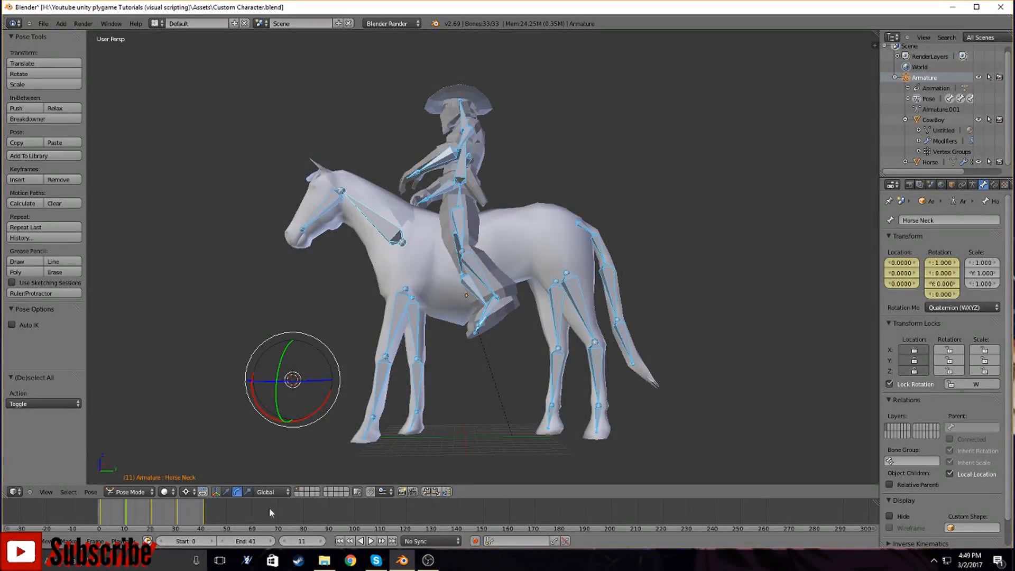
pyautogui.moveTo(444, 407); pyautogui.dragTo(459, 409, button='middle')
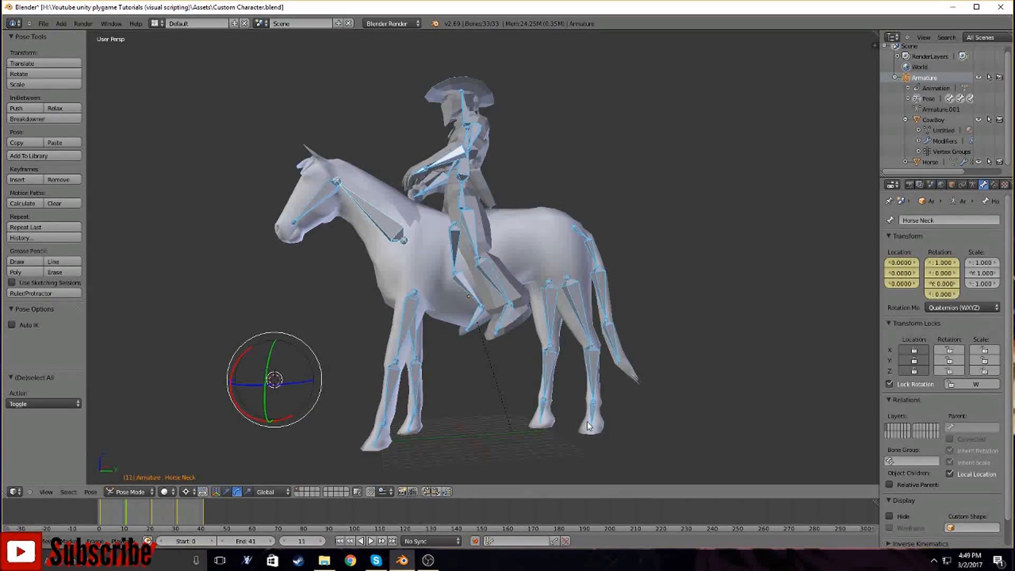
pyautogui.moveTo(587, 426); pyautogui.dragTo(460, 433, button='middle')
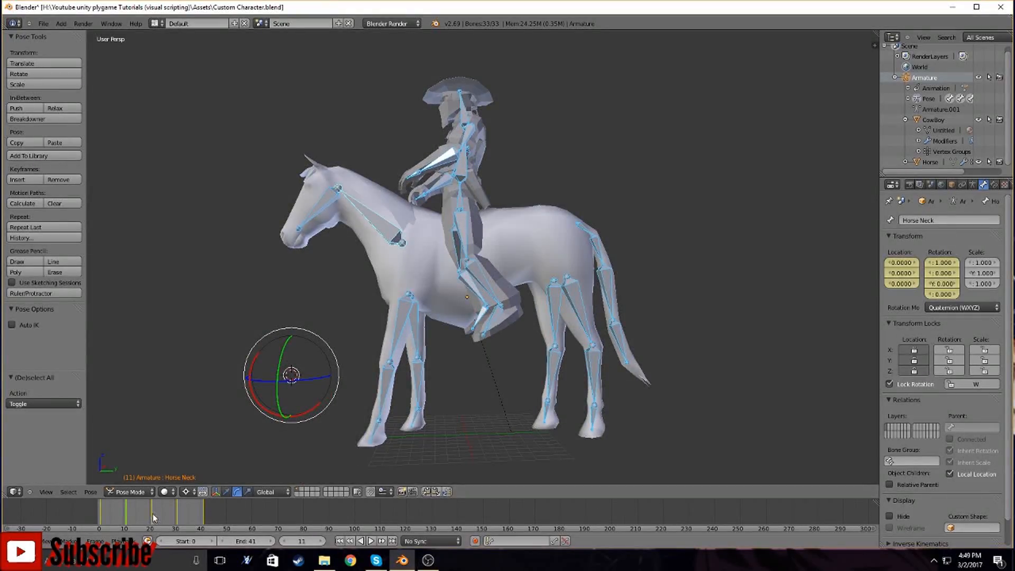
# Compare the horse's leg pose at frames 1 and 21, and show the LocRotScale keyframe option for all bones
pyautogui.click(102, 517)
pyautogui.click(151, 519)
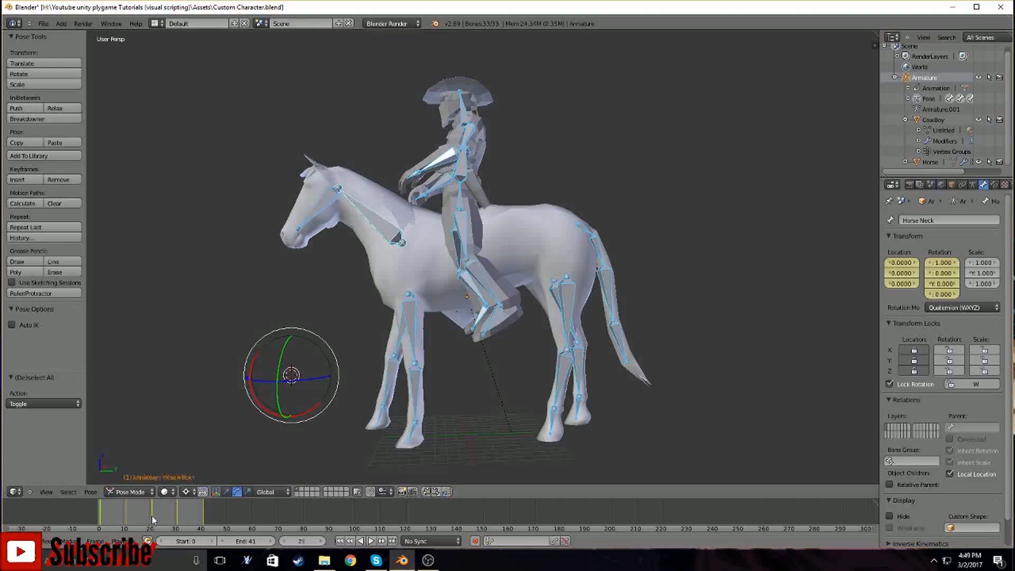
pyautogui.moveTo(125, 518); pyautogui.dragTo(151, 515)
pyautogui.moveTo(350, 402)
pyautogui.mouseDown(button='middle')
pyautogui.moveTo(408, 423)
pyautogui.moveTo(353, 413)
pyautogui.mouseUp(button='middle')
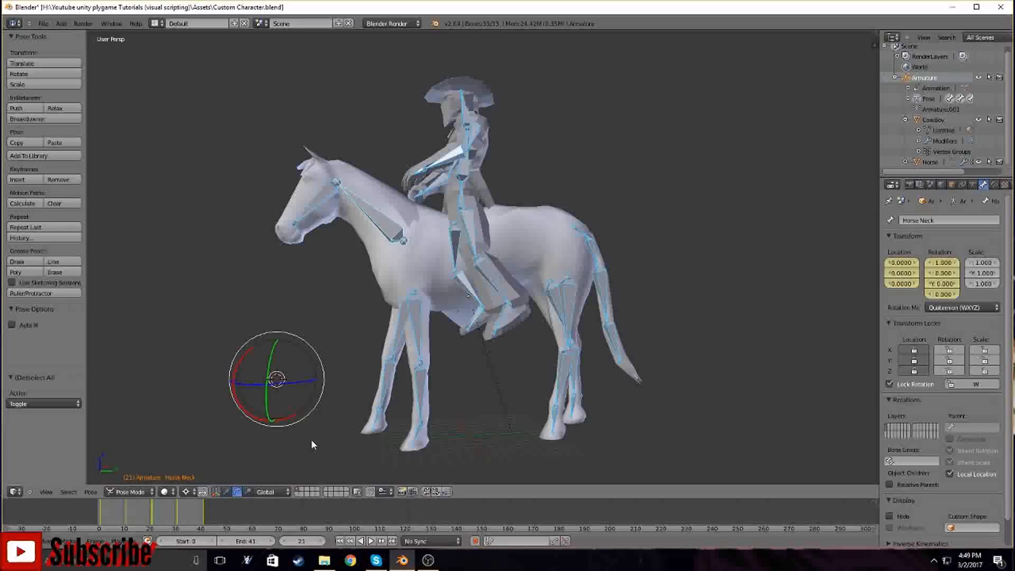
pyautogui.press('i')
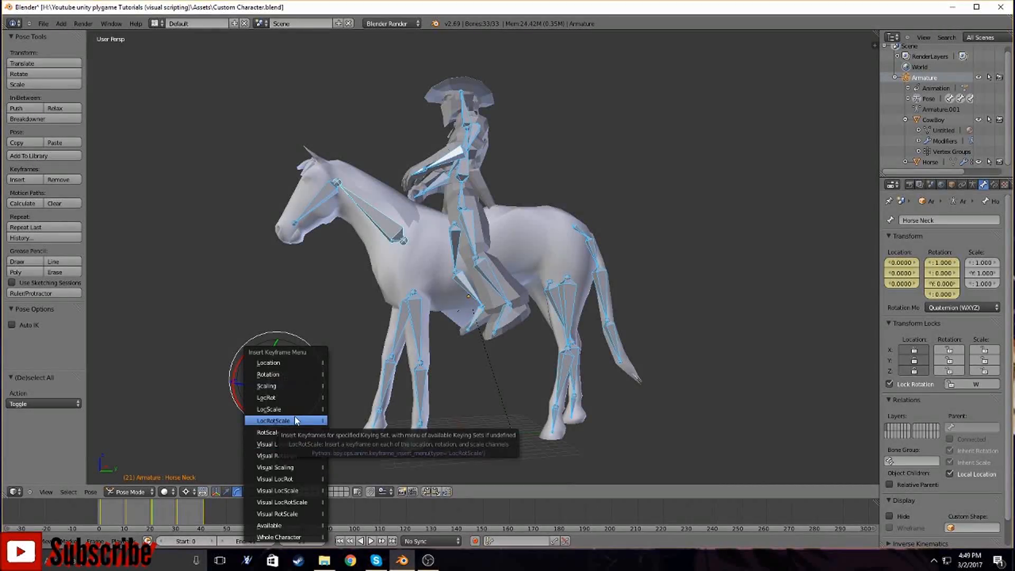
pyautogui.click(296, 421)
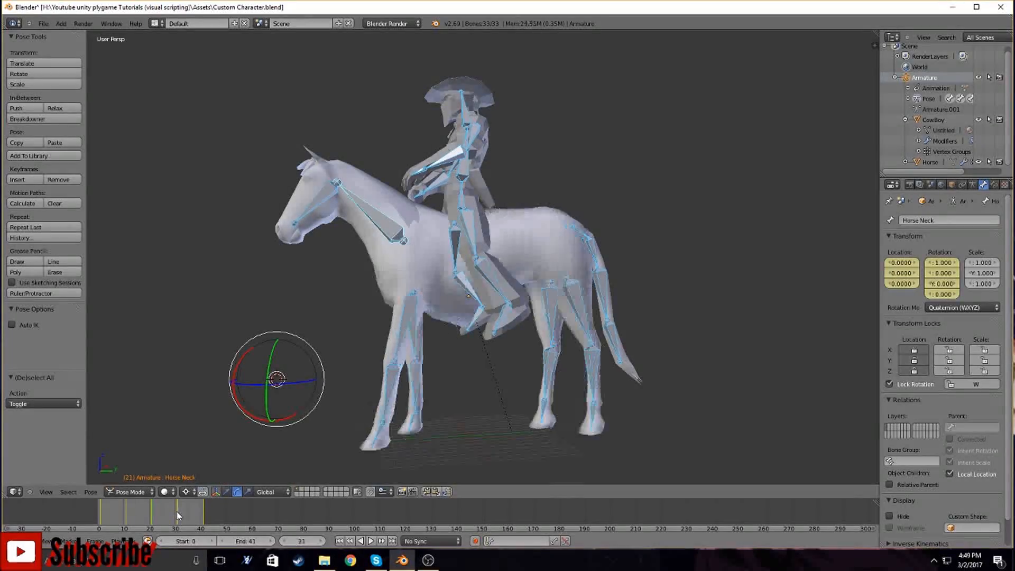
# Check the last Horse Walk keyframe at frame 41 and scrub through the walk cycle to its end
pyautogui.click(202, 509)
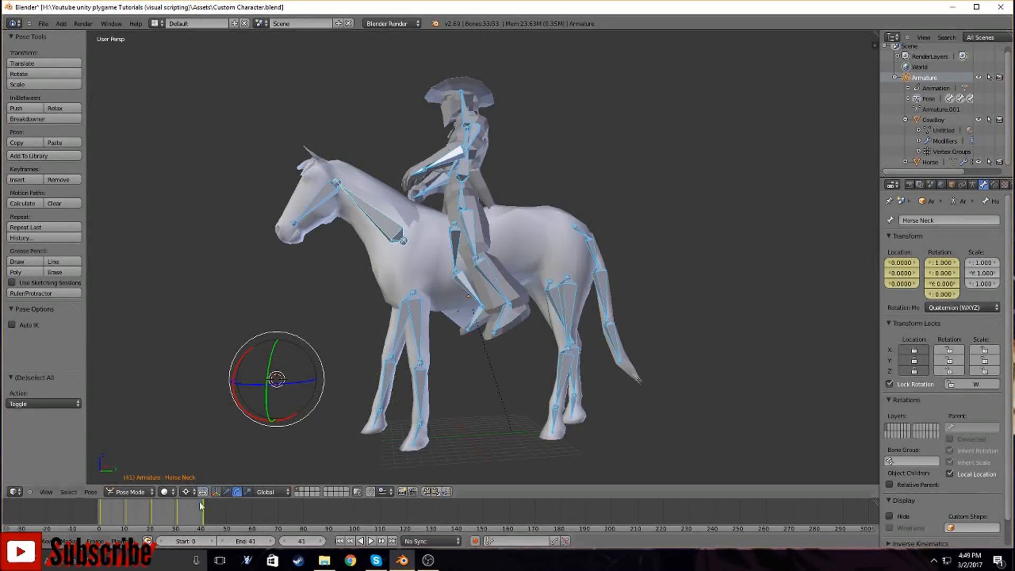
pyautogui.click(114, 517)
pyautogui.moveTo(118, 520); pyautogui.dragTo(203, 522)
pyautogui.moveTo(208, 466); pyautogui.dragTo(212, 455)
pyautogui.moveTo(221, 422); pyautogui.dragTo(229, 447, button='middle')
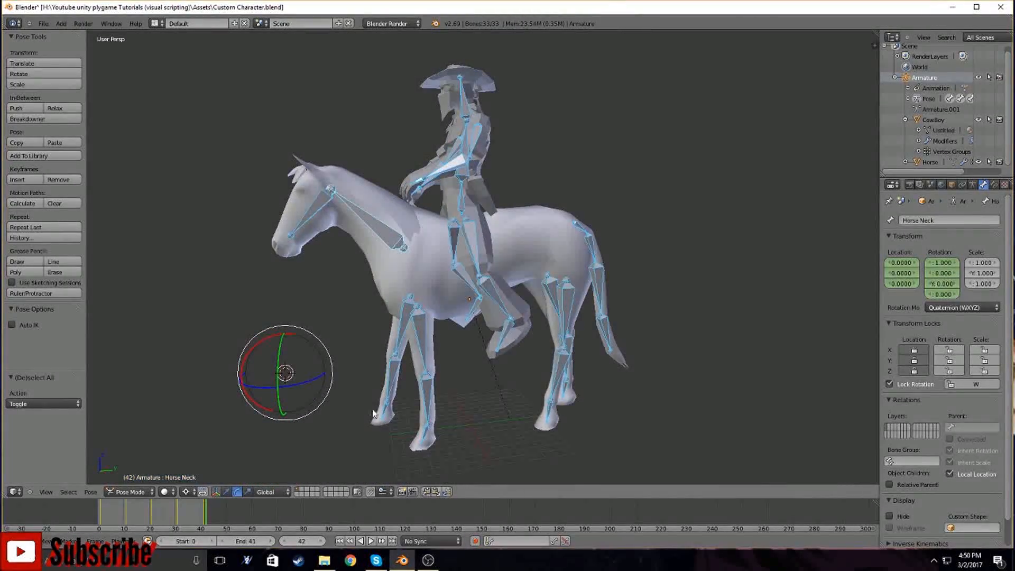
# Switch the Timeline area back to the Dope Sheet, and hide and reshow the Horse mesh around its bones
pyautogui.click(10, 541)
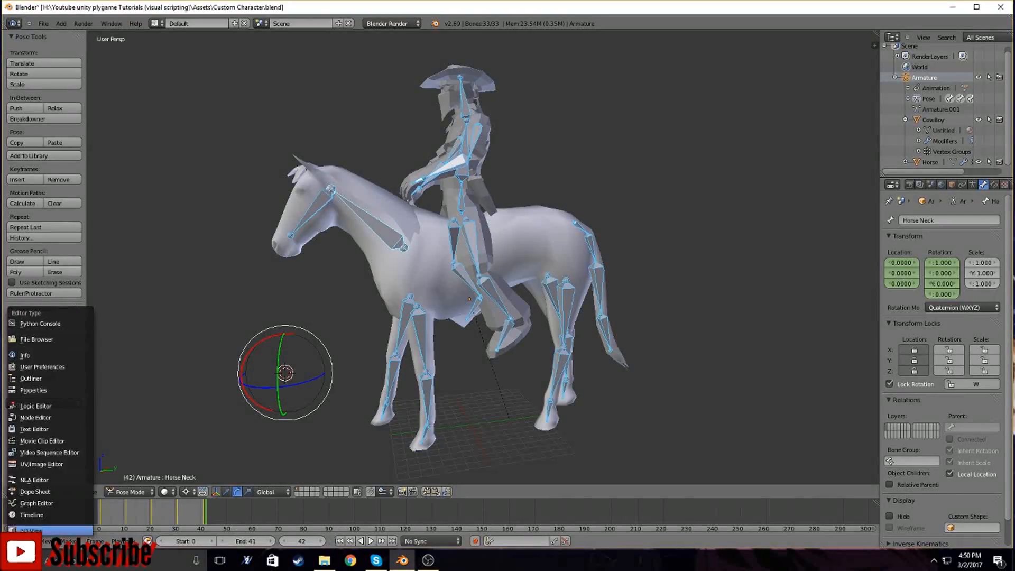
pyautogui.click(32, 491)
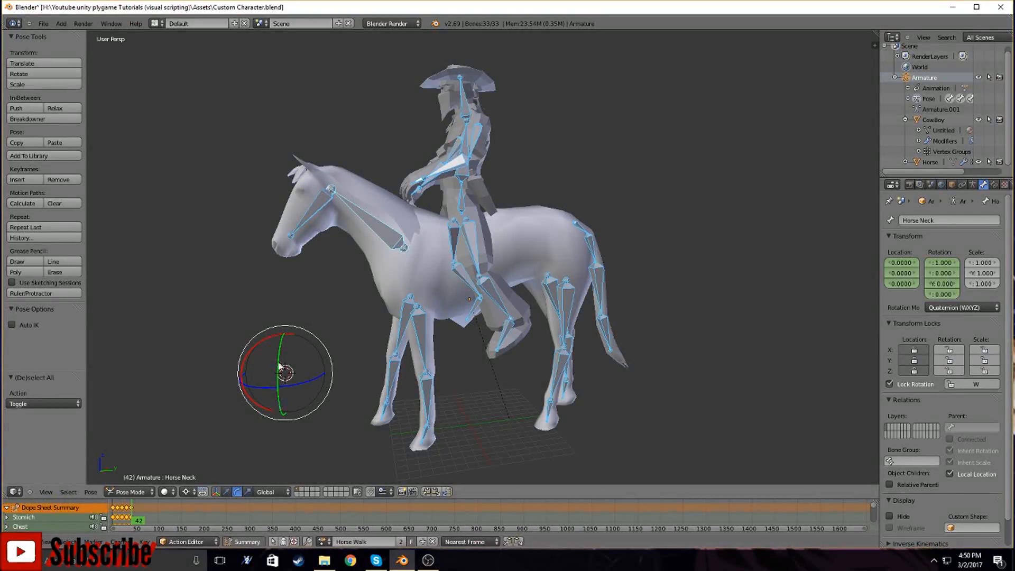
pyautogui.moveTo(326, 358); pyautogui.dragTo(352, 360, button='middle')
pyautogui.click(979, 163)
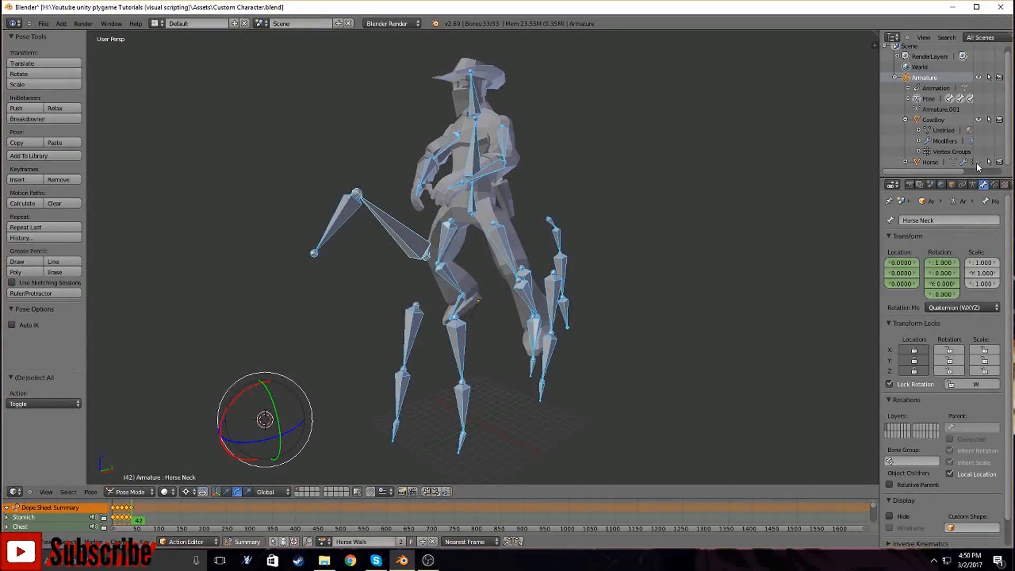
pyautogui.click(978, 164)
pyautogui.click(977, 162)
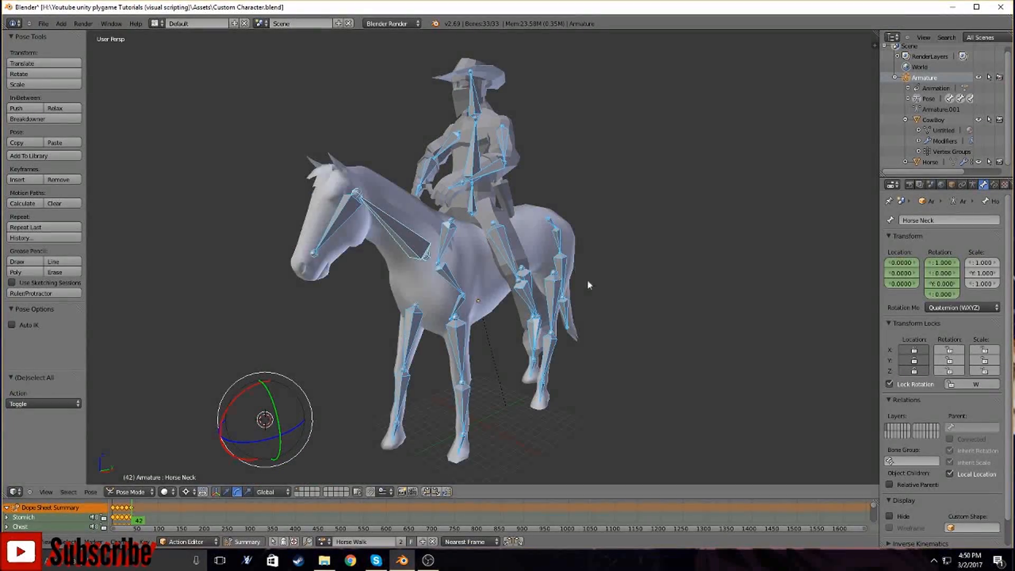
pyautogui.moveTo(587, 285); pyautogui.dragTo(569, 302, button='middle')
pyautogui.moveTo(490, 370); pyautogui.dragTo(457, 357, button='middle')
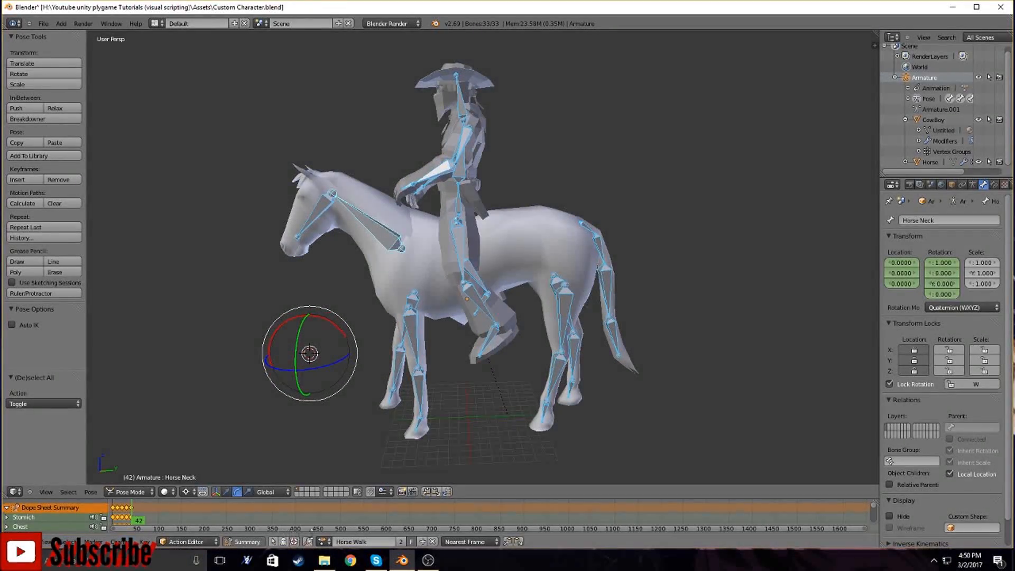
# Load the Idle action on the armature and save the Custom Character.blend file
pyautogui.click(322, 541)
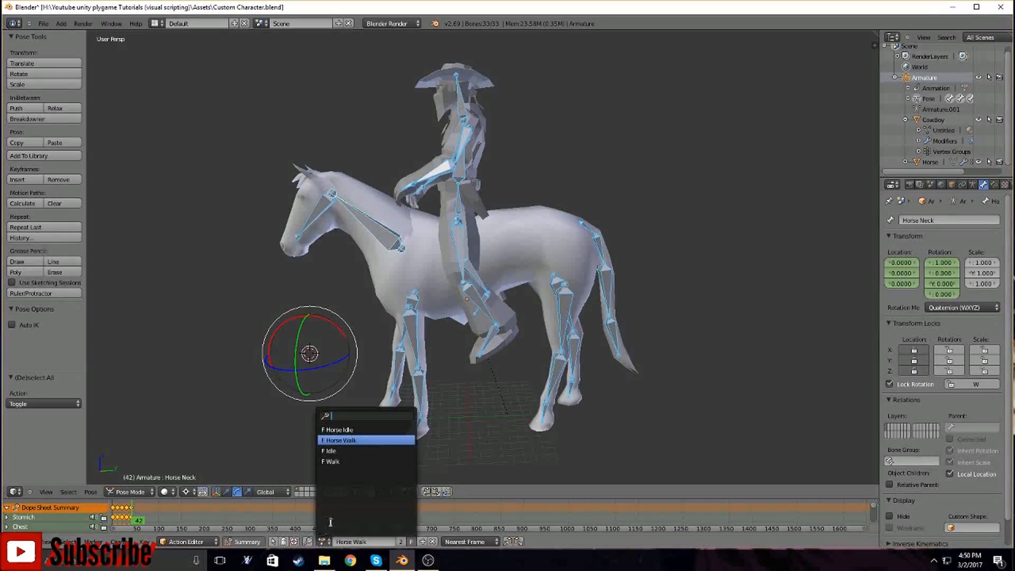
pyautogui.click(330, 451)
pyautogui.moveTo(502, 345); pyautogui.dragTo(502, 321, button='middle')
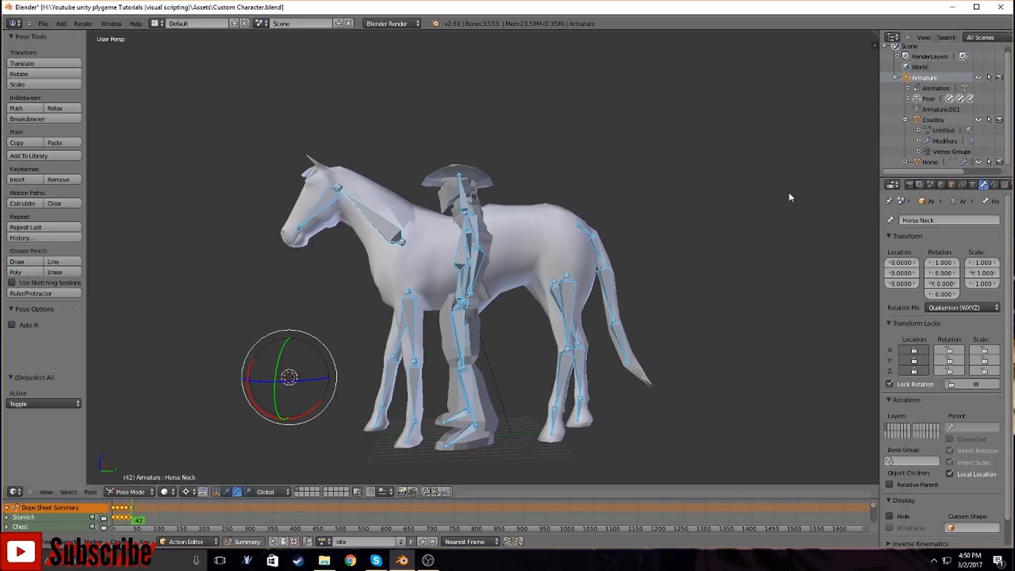
pyautogui.click(43, 23)
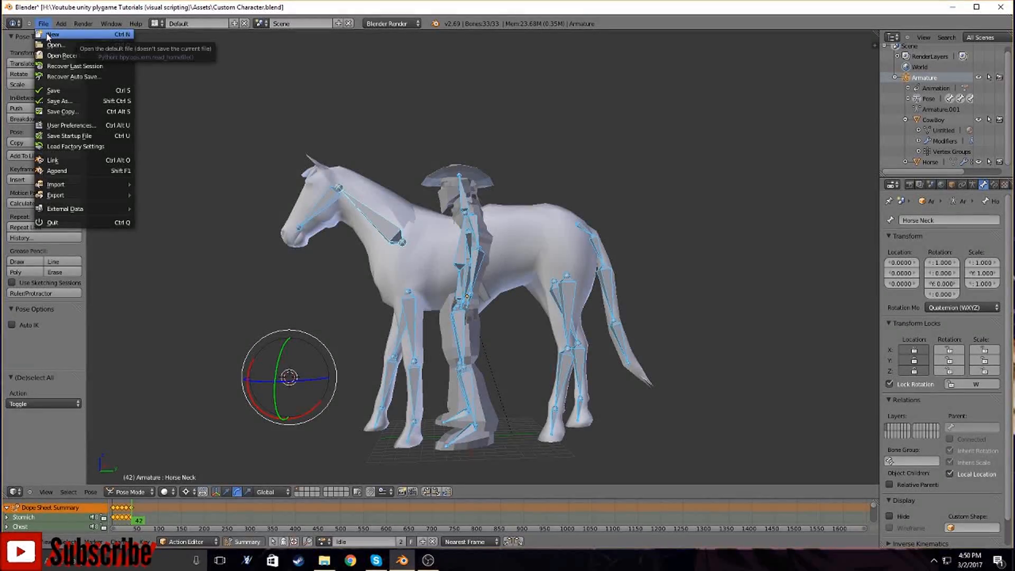
pyautogui.click(53, 90)
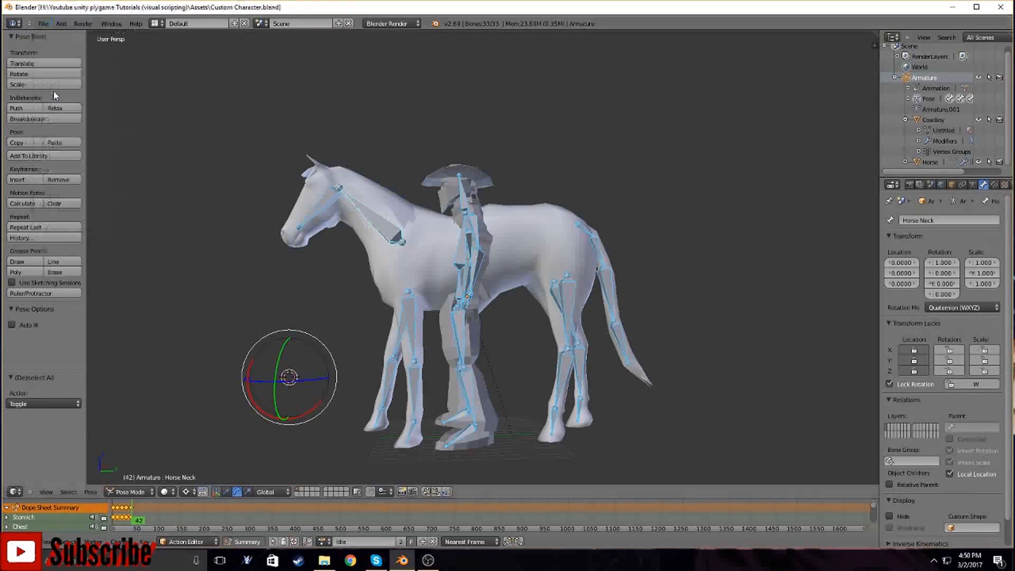
# Export the scene as Autodesk FBX, overwriting Custom Character.fbx in the project's Assets folder
pyautogui.click(44, 25)
pyautogui.moveTo(68, 203)
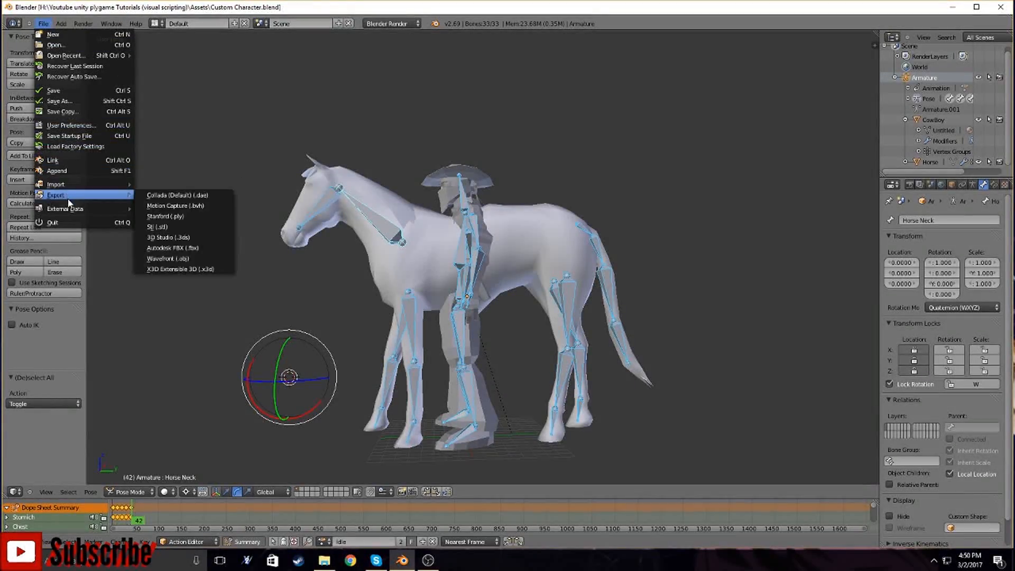
pyautogui.click(189, 249)
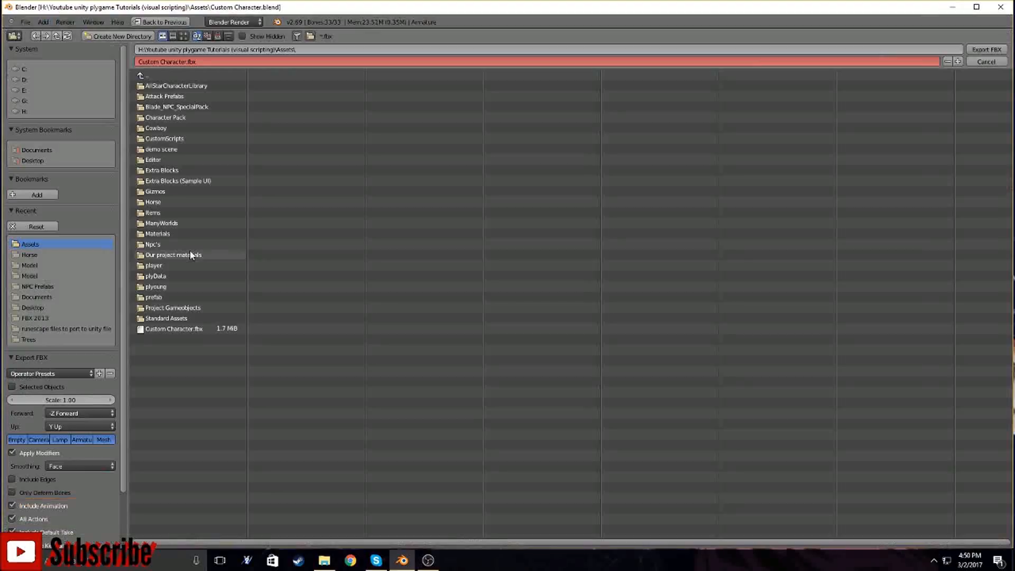
pyautogui.click(164, 329)
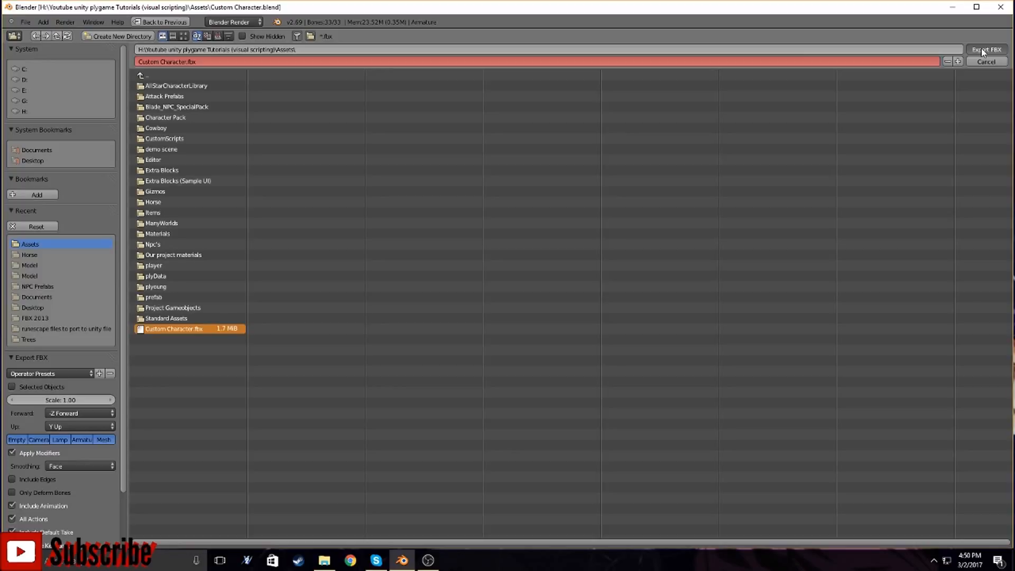
pyautogui.click(980, 49)
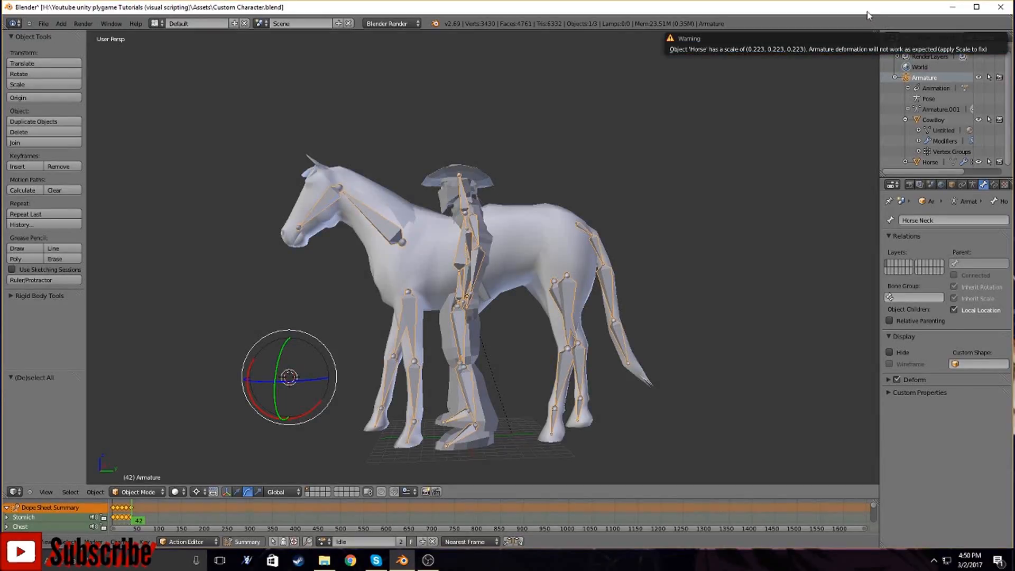
pyautogui.moveTo(358, 313); pyautogui.dragTo(688, 372, button='middle')
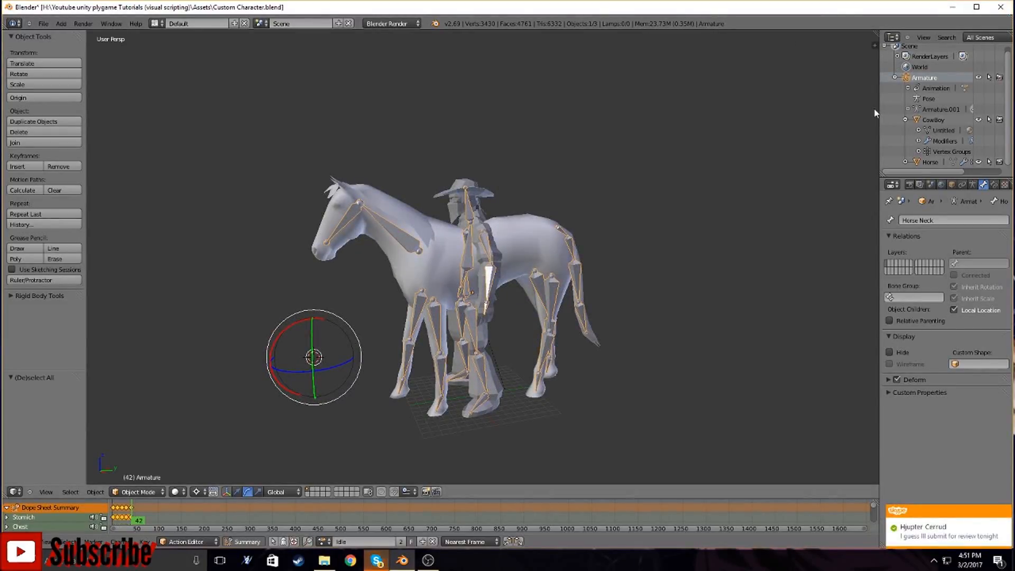
pyautogui.moveTo(547, 237); pyautogui.dragTo(472, 311, button='middle')
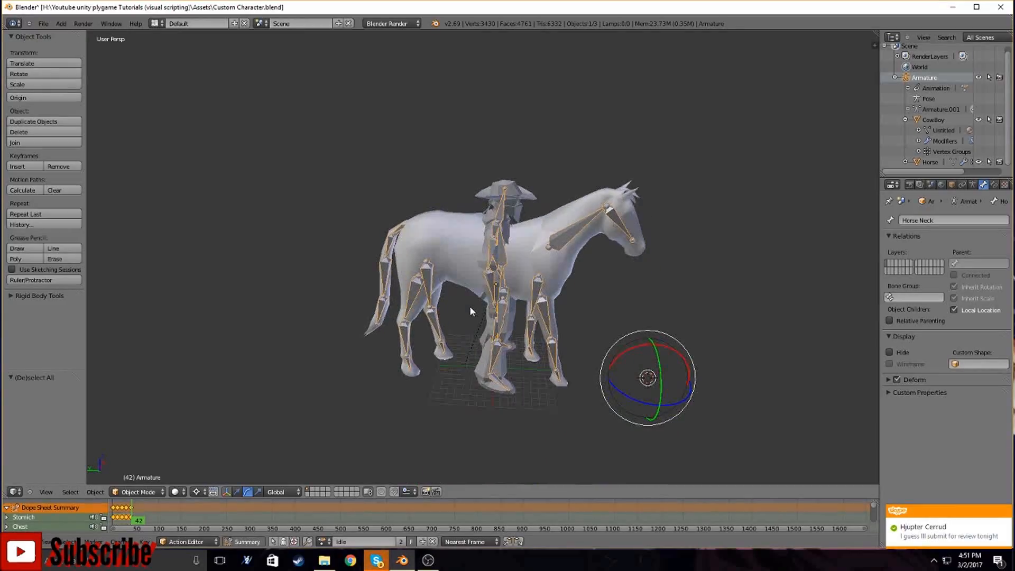
# Close Blender and launch Unity
pyautogui.click(995, 10)
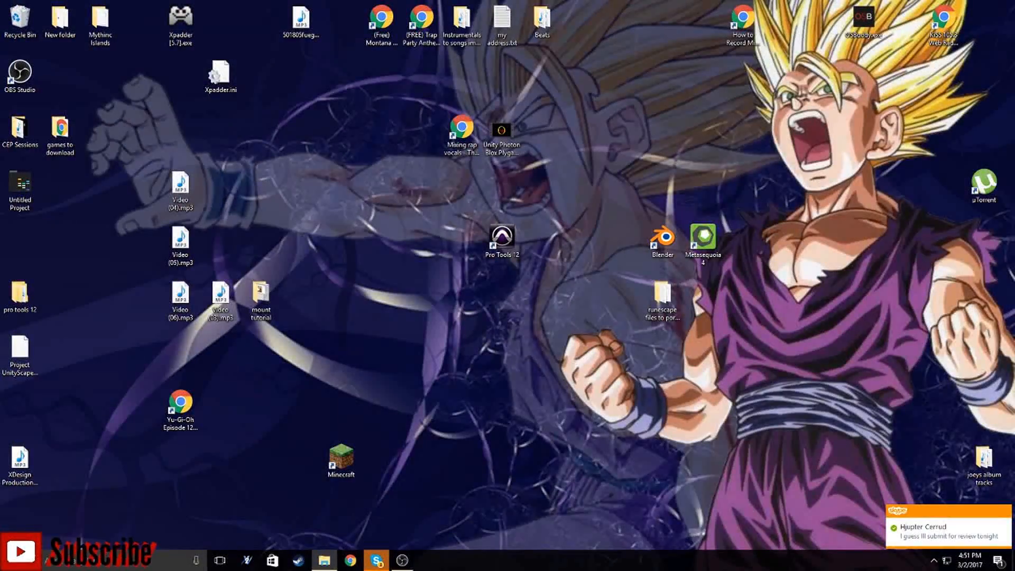
pyautogui.press('super')
pyautogui.click(242, 272)
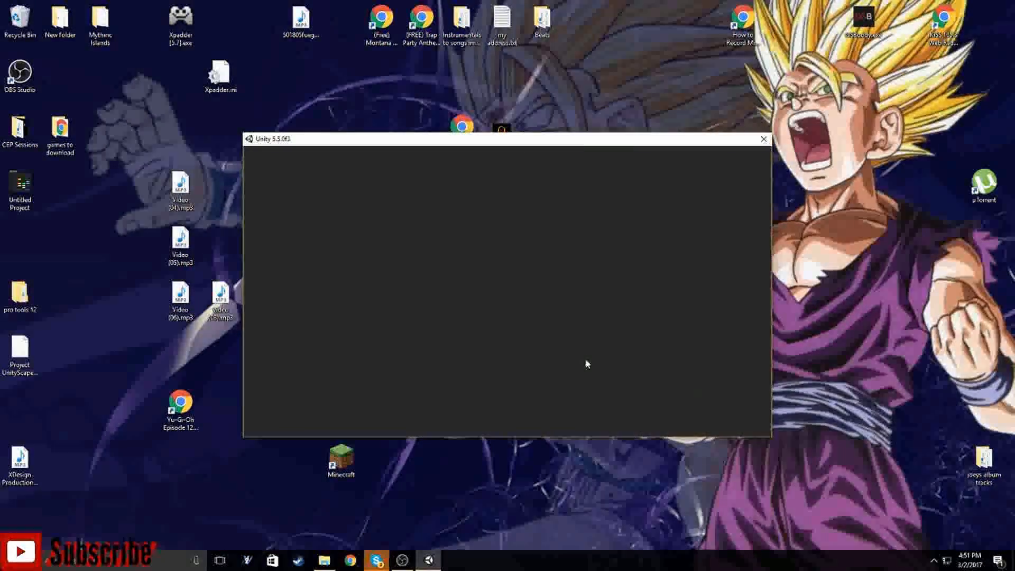
# Open the Unity project with the demo scene and select the NewPlayer object
pyautogui.click(465, 223)
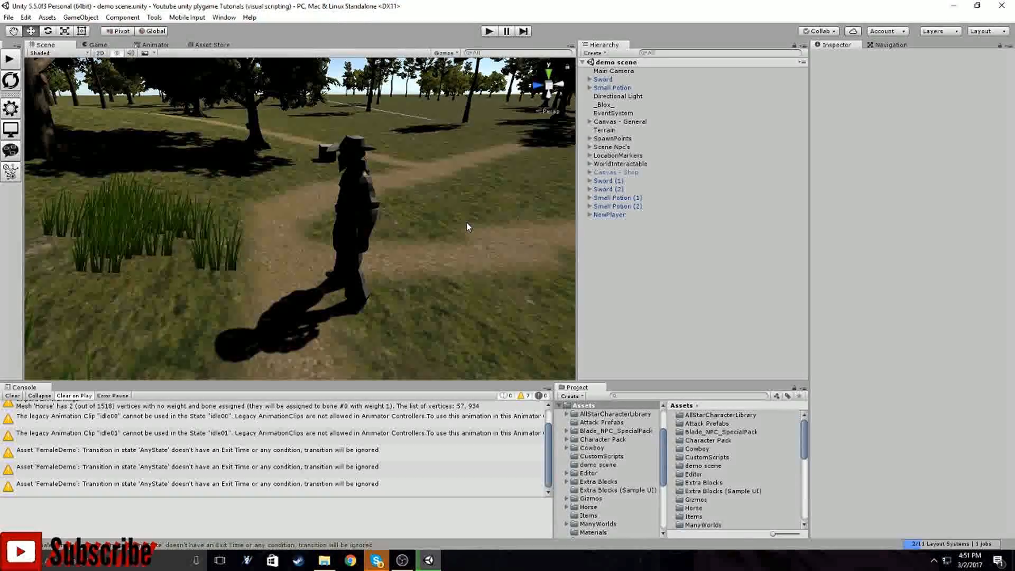
pyautogui.moveTo(265, 276)
pyautogui.mouseDown(button='right')
pyautogui.moveTo(373, 280)
pyautogui.moveTo(349, 274)
pyautogui.moveTo(321, 119)
pyautogui.mouseUp(button='right')
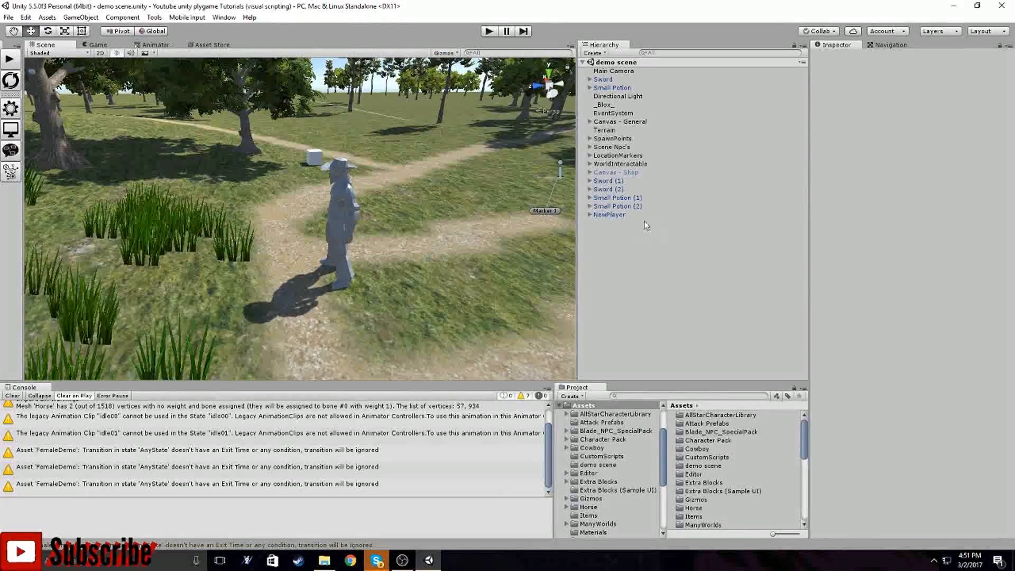
pyautogui.click(610, 216)
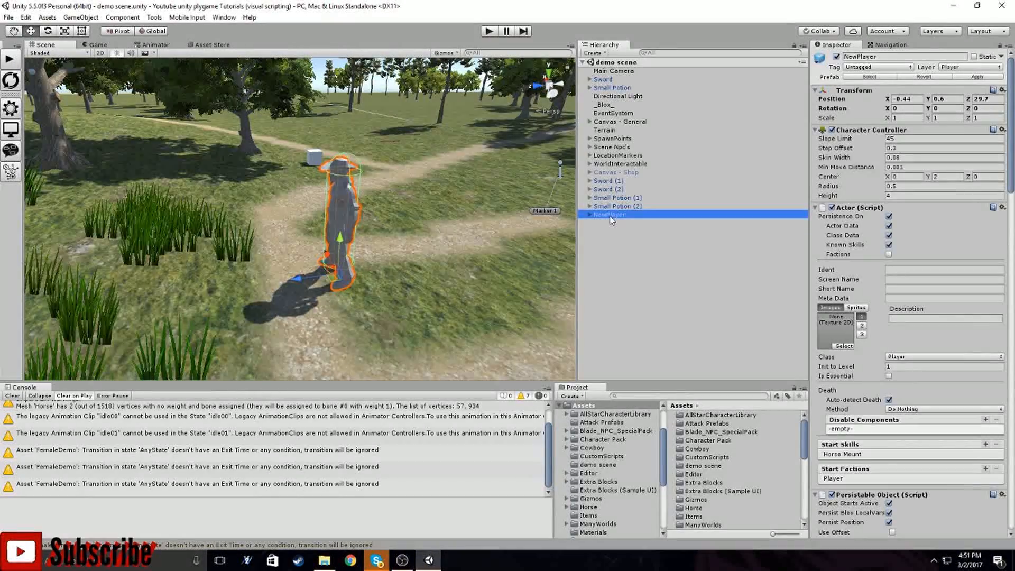
pyautogui.moveTo(419, 283); pyautogui.dragTo(405, 292, button='right')
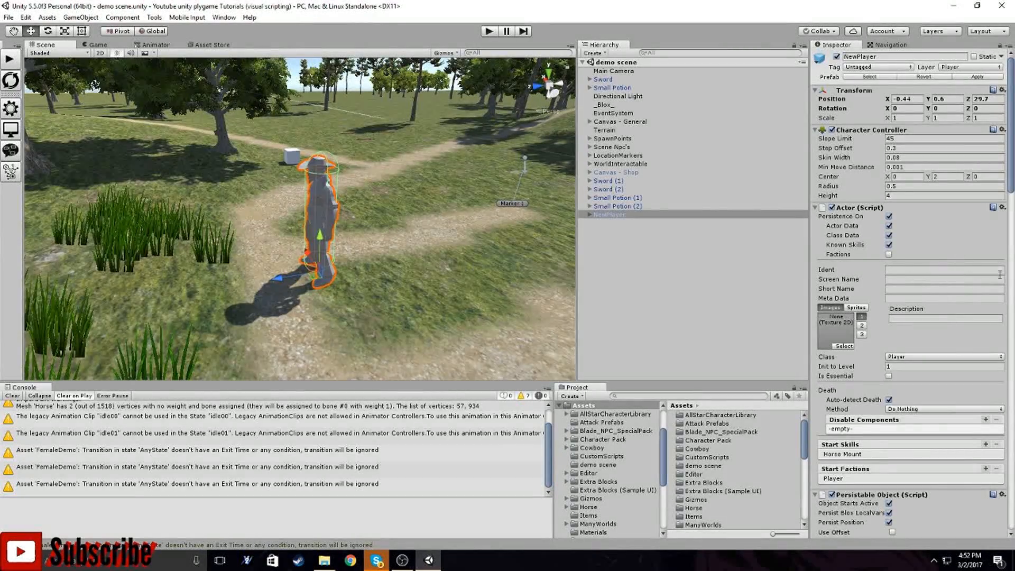
# Examine NewPlayer's components from the Actor script through the controller and camera scripts down to the Animator
pyautogui.scroll(-2, 894, 257)
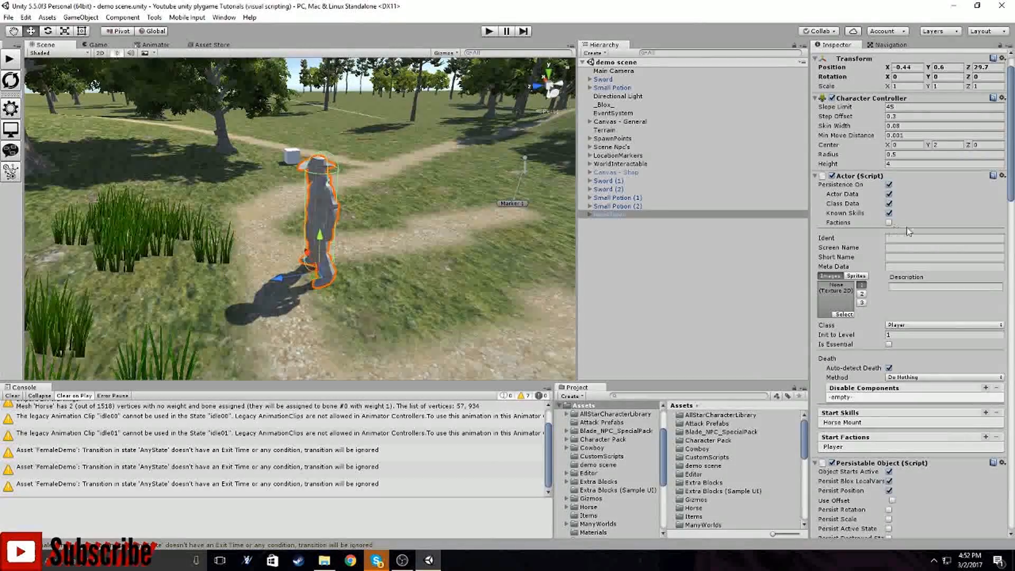
pyautogui.scroll(-10, 897, 267)
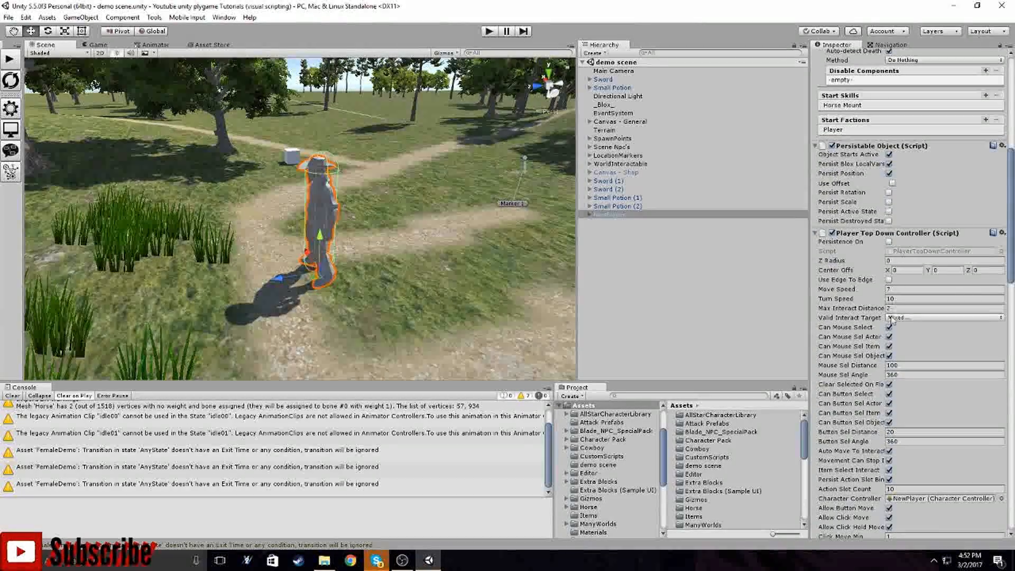
pyautogui.scroll(-6, 892, 319)
pyautogui.scroll(10, 849, 324)
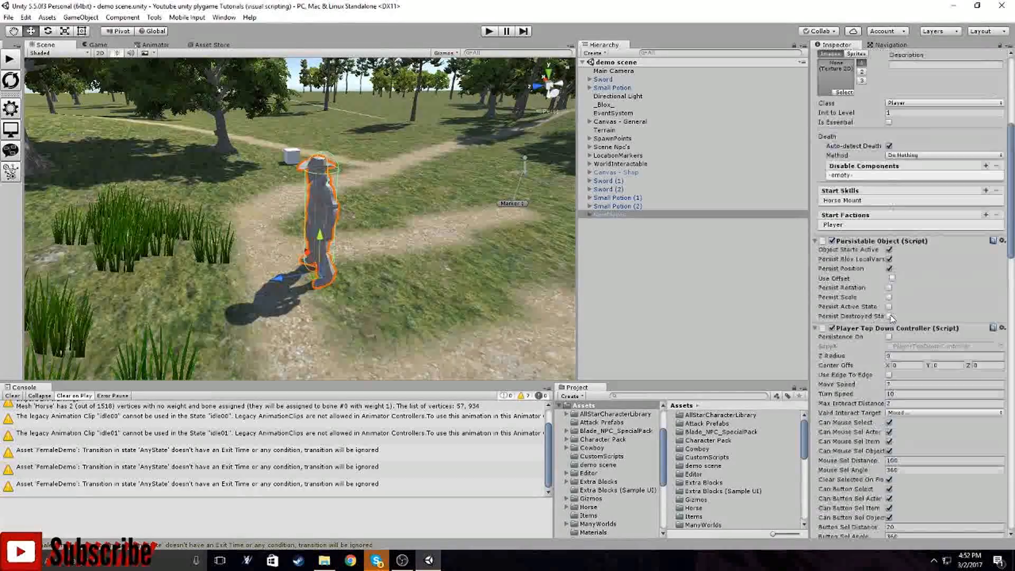
pyautogui.scroll(-10, 946, 332)
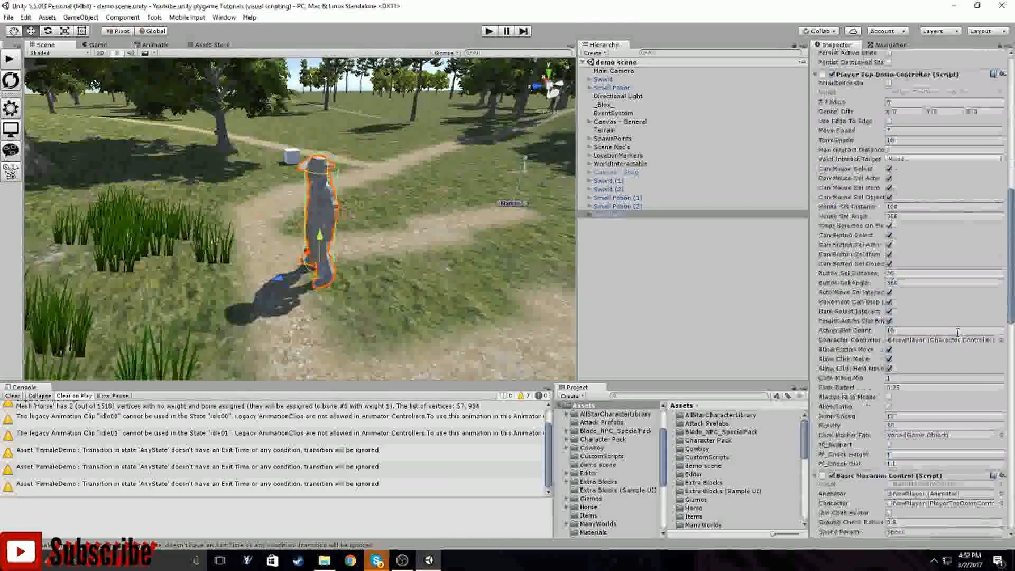
pyautogui.scroll(-2, 947, 332)
pyautogui.scroll(-1, 934, 330)
pyautogui.scroll(-10, 934, 330)
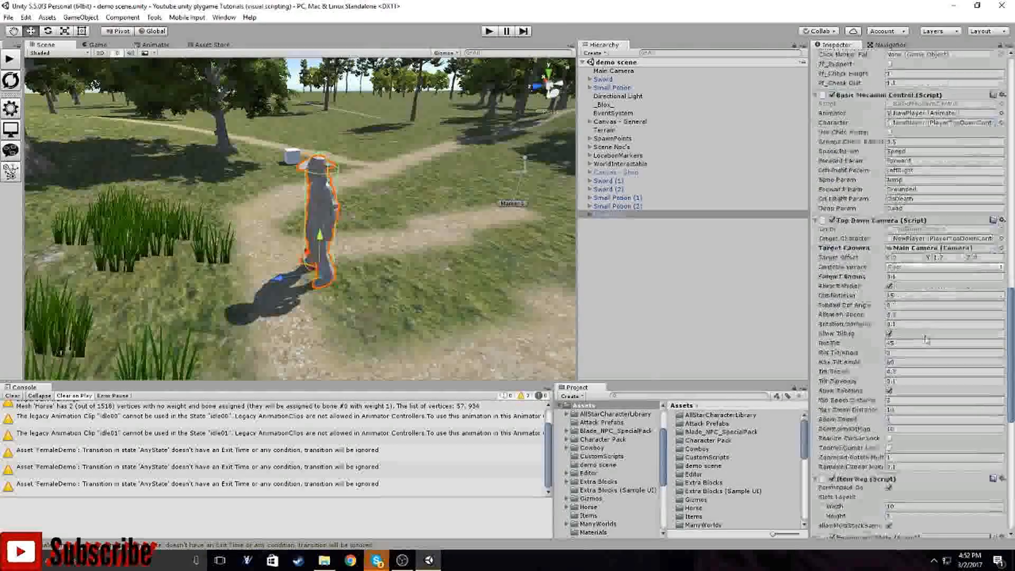
pyautogui.scroll(-8, 914, 344)
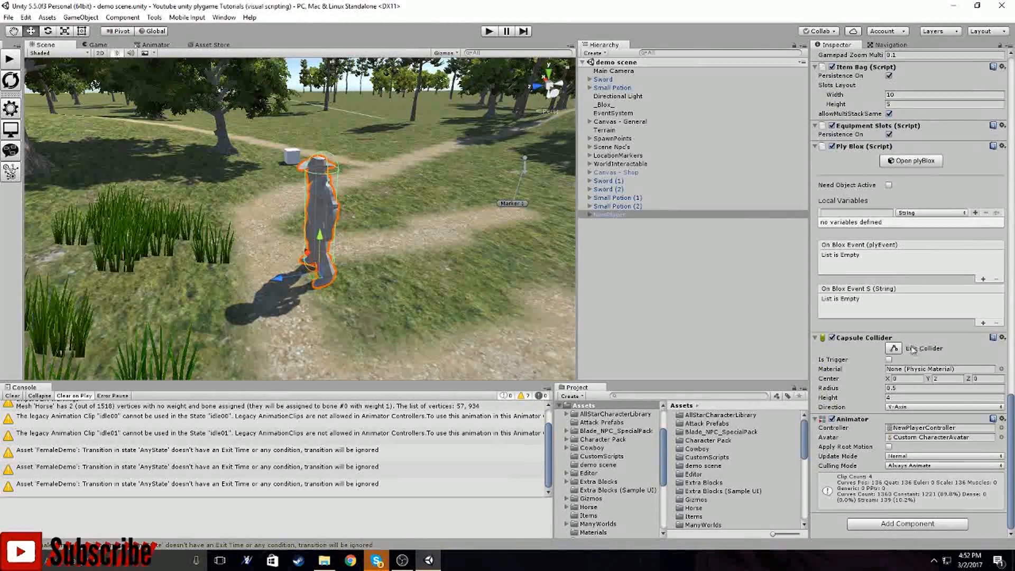
# Inspect NewPlayer's Art child object, and review the Animator component on NewPlayer
pyautogui.click(590, 214)
pyautogui.click(607, 223)
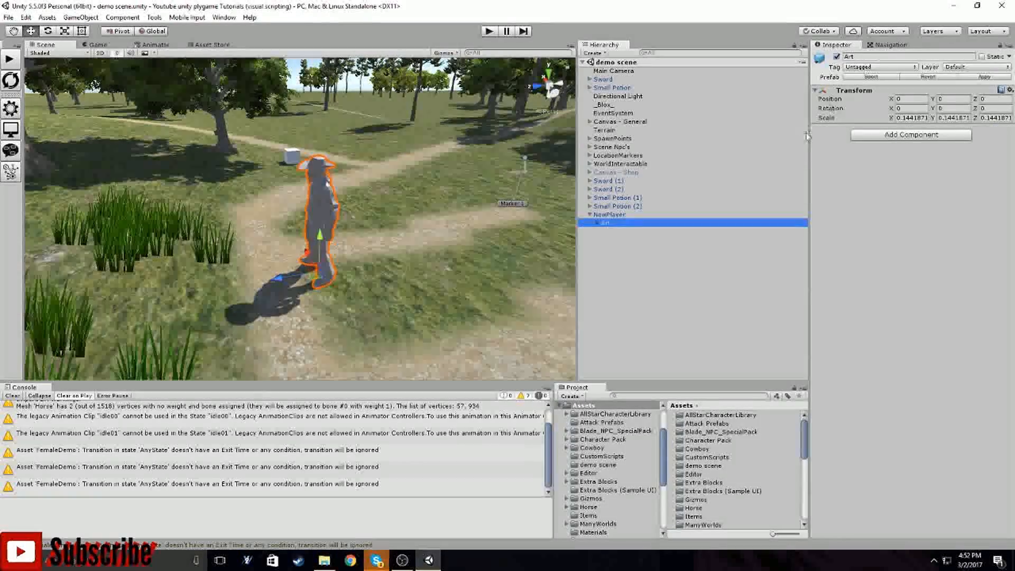
pyautogui.click(605, 214)
pyautogui.scroll(-5, 881, 391)
pyautogui.scroll(-10, 881, 391)
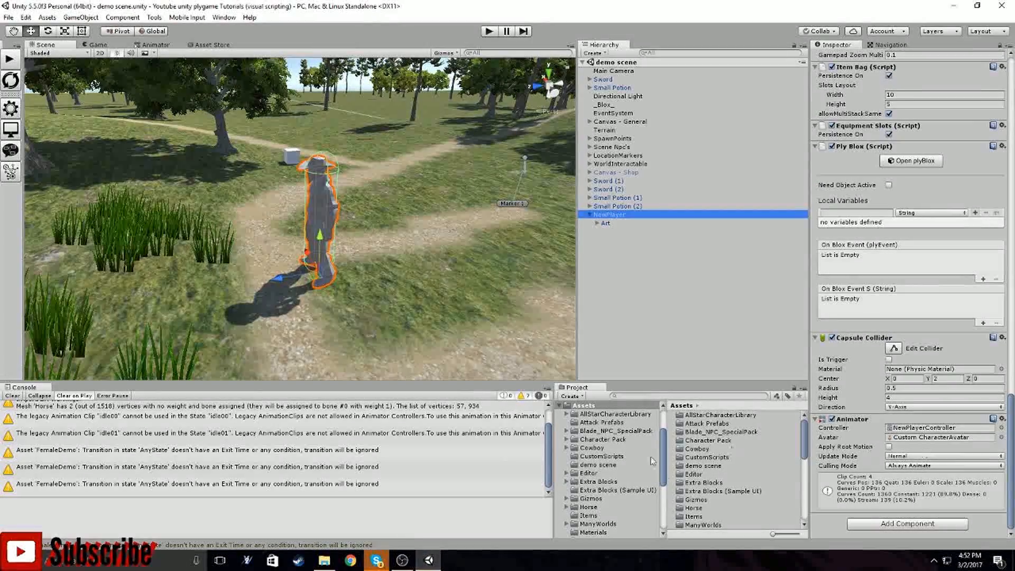
pyautogui.click(580, 405)
pyautogui.rightClick(580, 406)
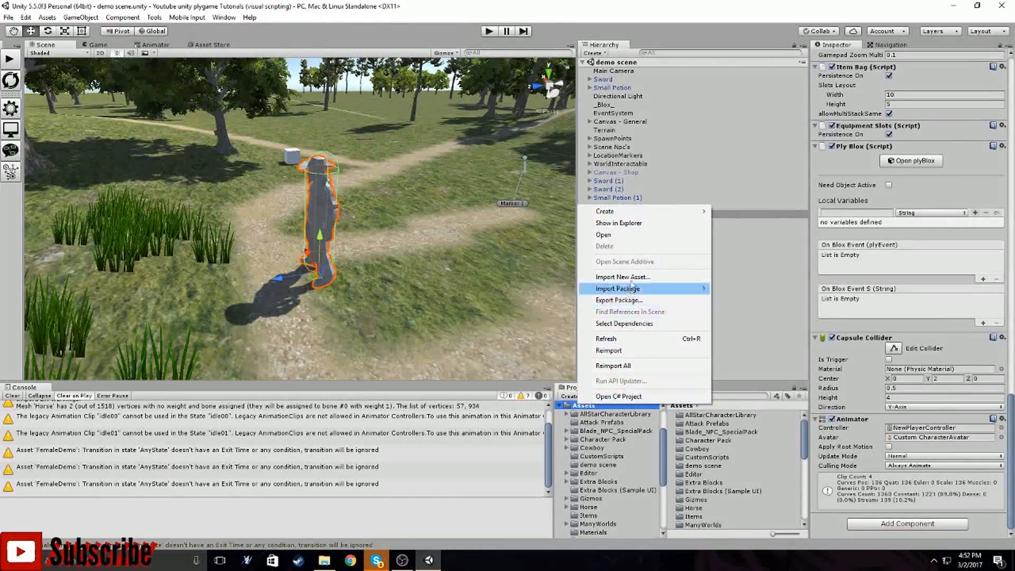
pyautogui.moveTo(616, 214)
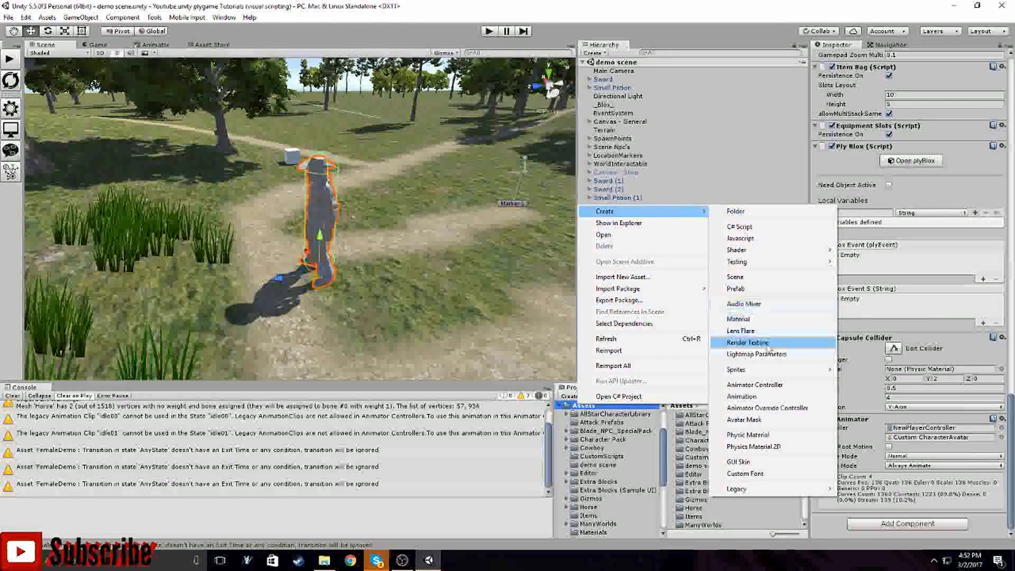
pyautogui.click(752, 386)
# Open NewPlayerController from the project assets and show the contents of its default Blend Tree state
pyautogui.scroll(-3, 735, 465)
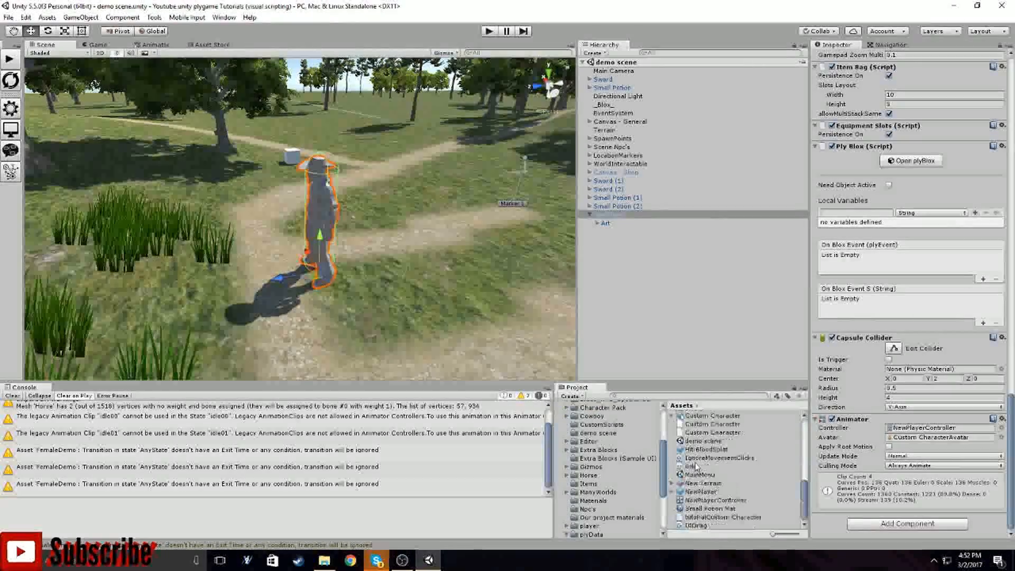
pyautogui.doubleClick(716, 500)
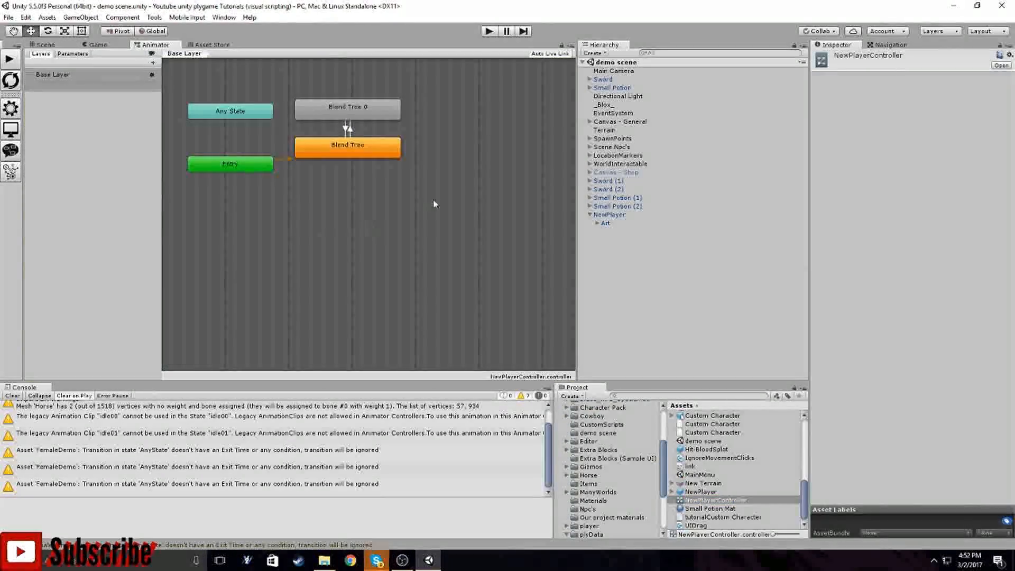
pyautogui.moveTo(447, 191); pyautogui.dragTo(428, 281, button='middle')
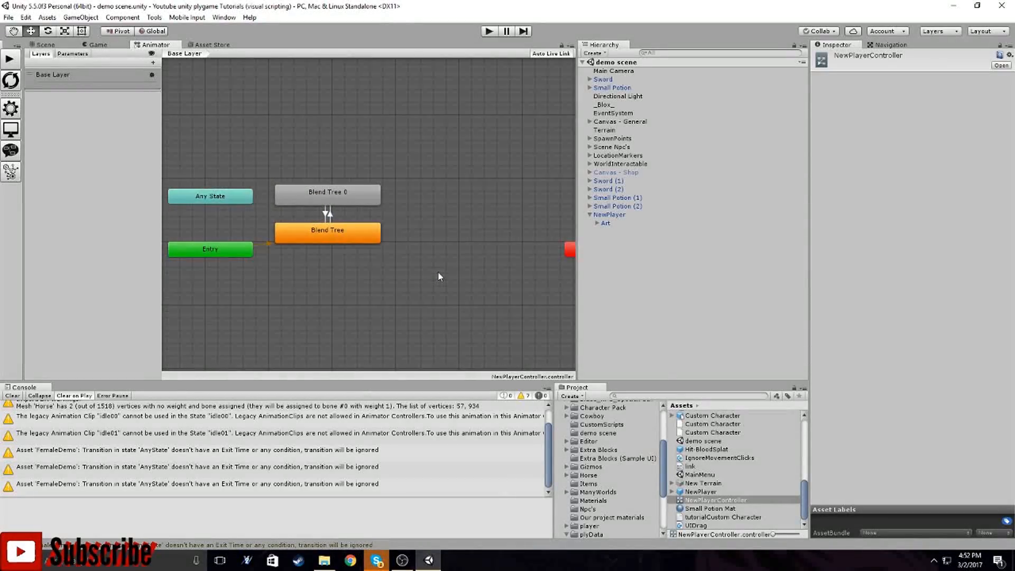
pyautogui.doubleClick(331, 235)
pyautogui.moveTo(444, 294); pyautogui.dragTo(412, 292, button='middle')
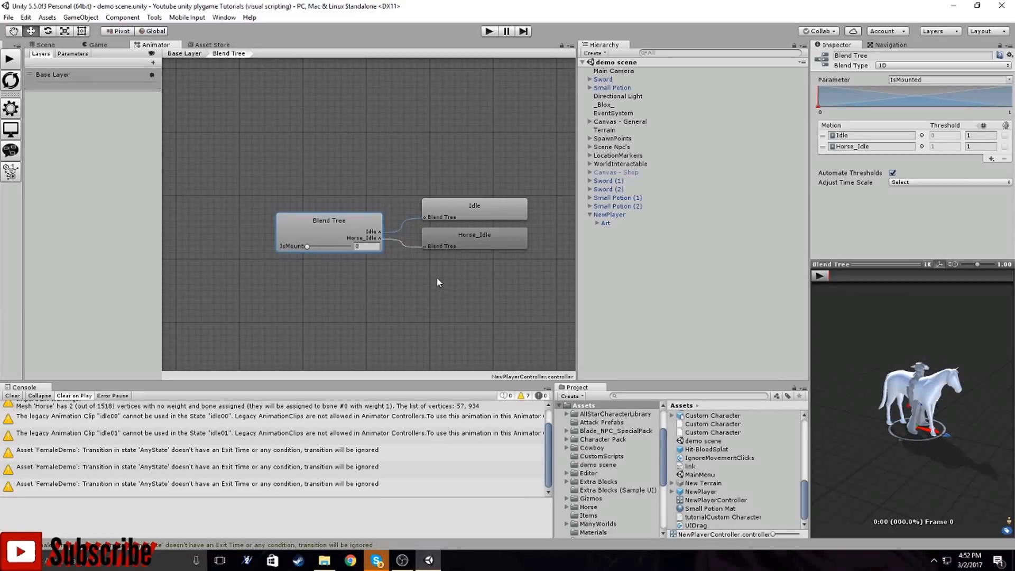
# Preview the blend tree's Horse_Idle motion and select the Idle motion for comparison
pyautogui.click(460, 244)
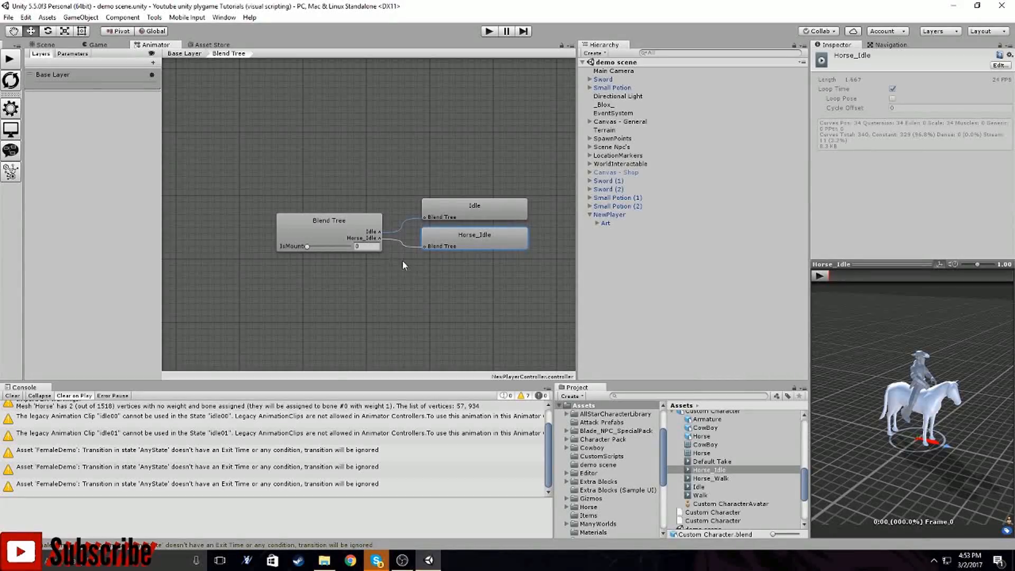
pyautogui.moveTo(309, 250)
pyautogui.mouseDown()
pyautogui.moveTo(353, 251)
pyautogui.moveTo(298, 257)
pyautogui.mouseUp()
pyautogui.click(818, 272)
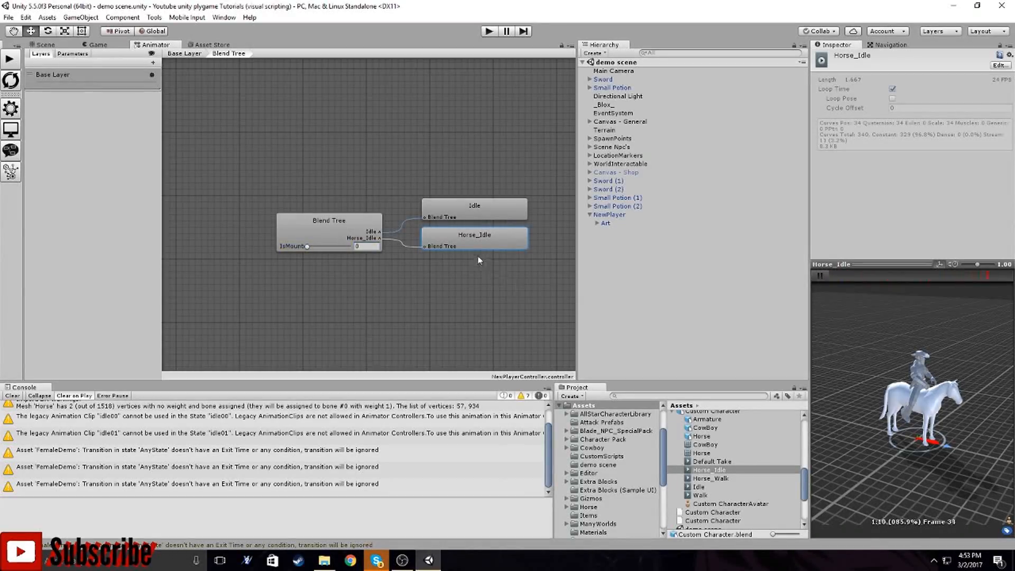
pyautogui.click(474, 207)
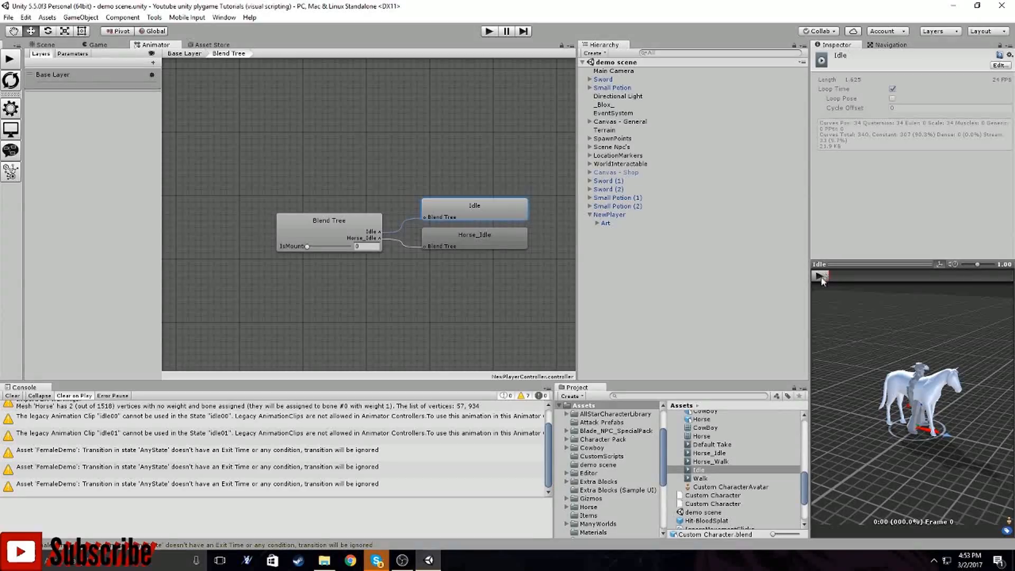
# Play the idle Blend Tree's preview with IsMounted raised to 1, and bring up the Idle motion again
pyautogui.click(373, 247)
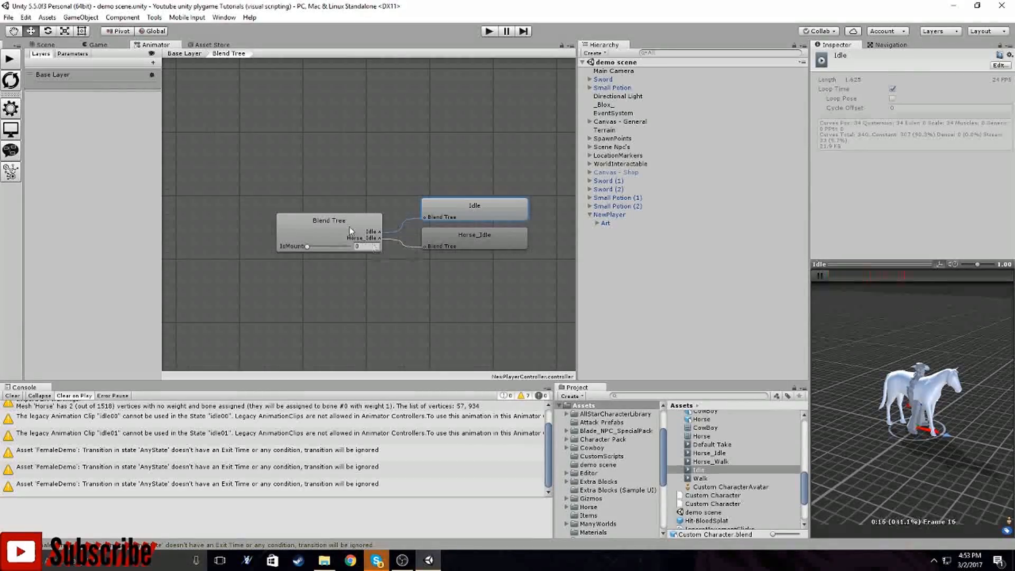
pyautogui.click(818, 275)
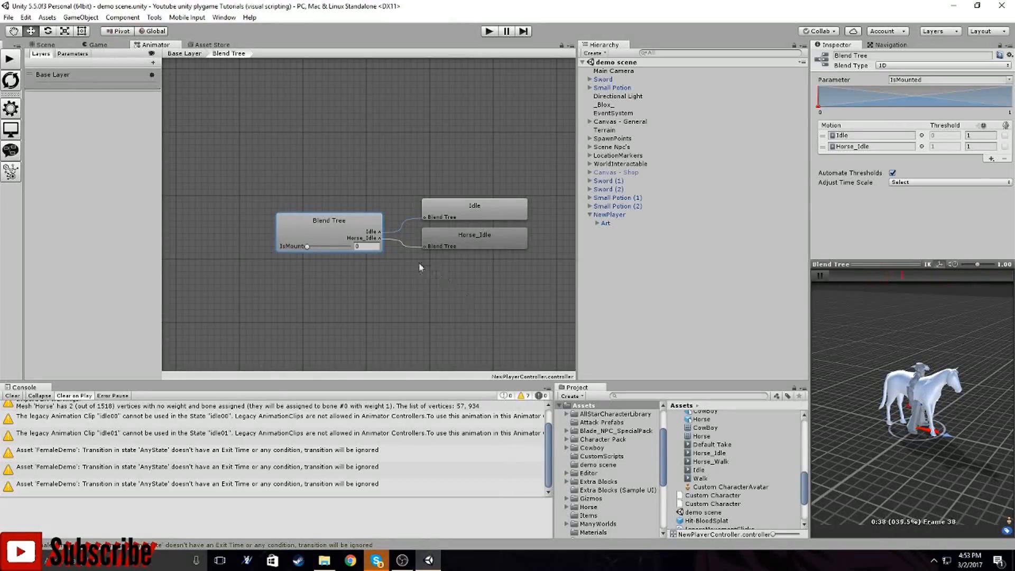
pyautogui.moveTo(309, 251); pyautogui.dragTo(356, 253)
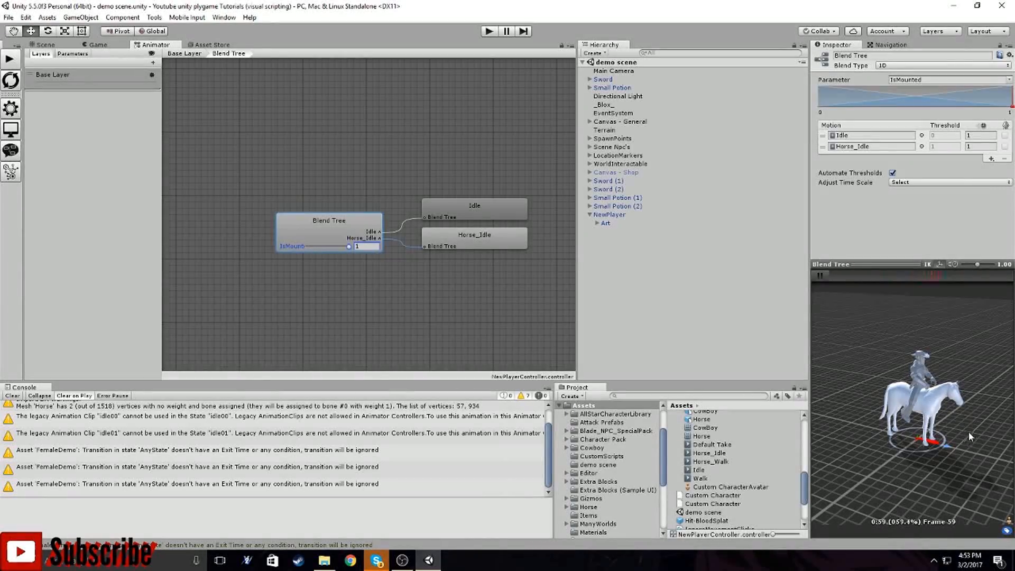
pyautogui.click(818, 276)
pyautogui.click(475, 214)
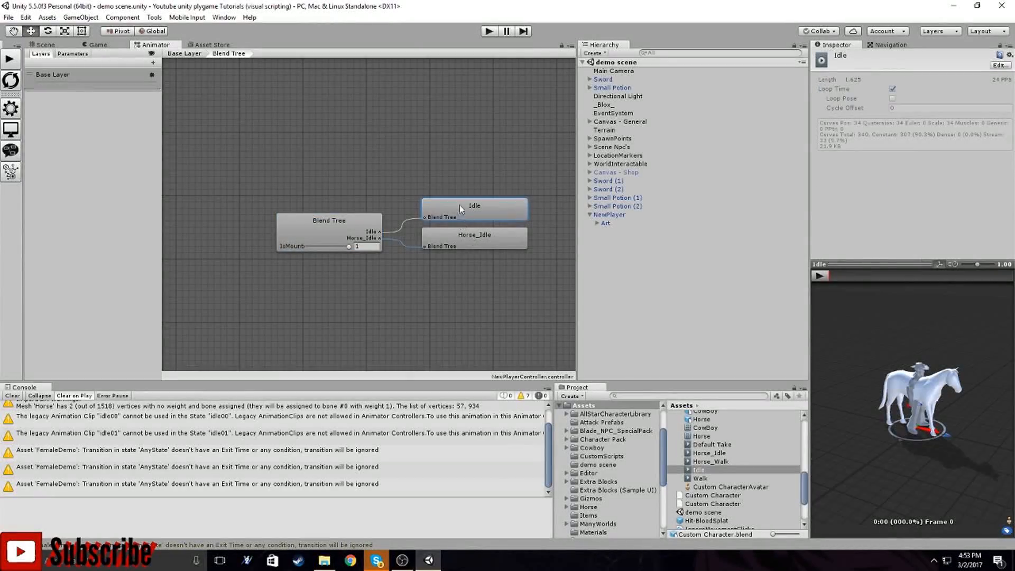
# Return to the Base Layer, open Blend Tree 0, and view the controller's parameter list
pyautogui.click(184, 53)
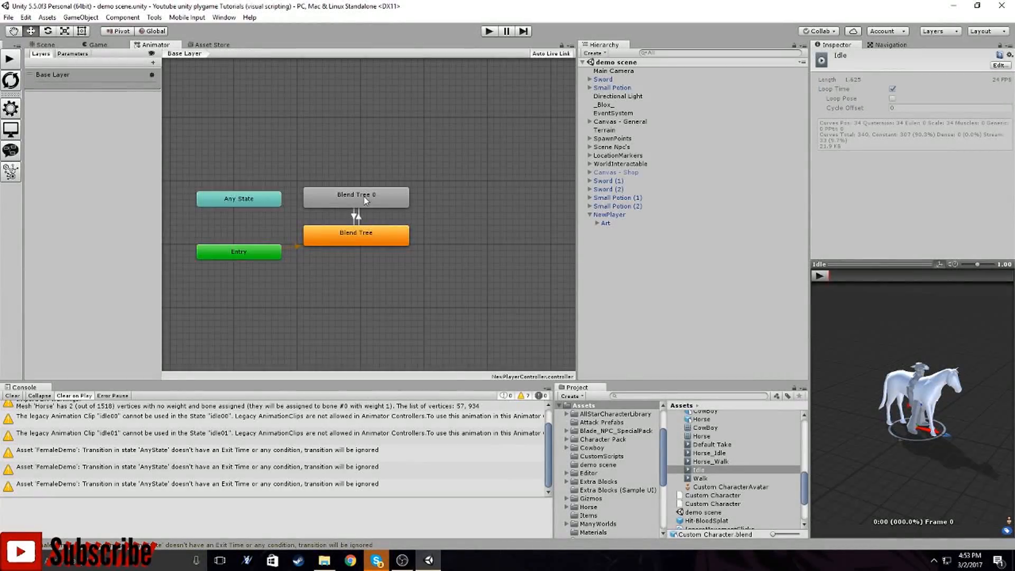
pyautogui.rightClick(455, 245)
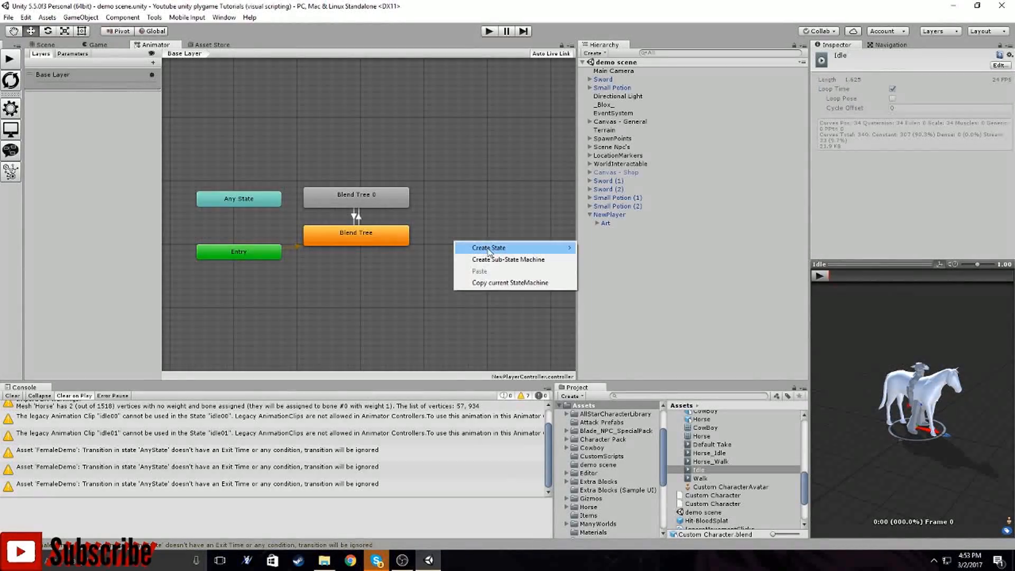
pyautogui.moveTo(508, 247)
pyautogui.doubleClick(378, 207)
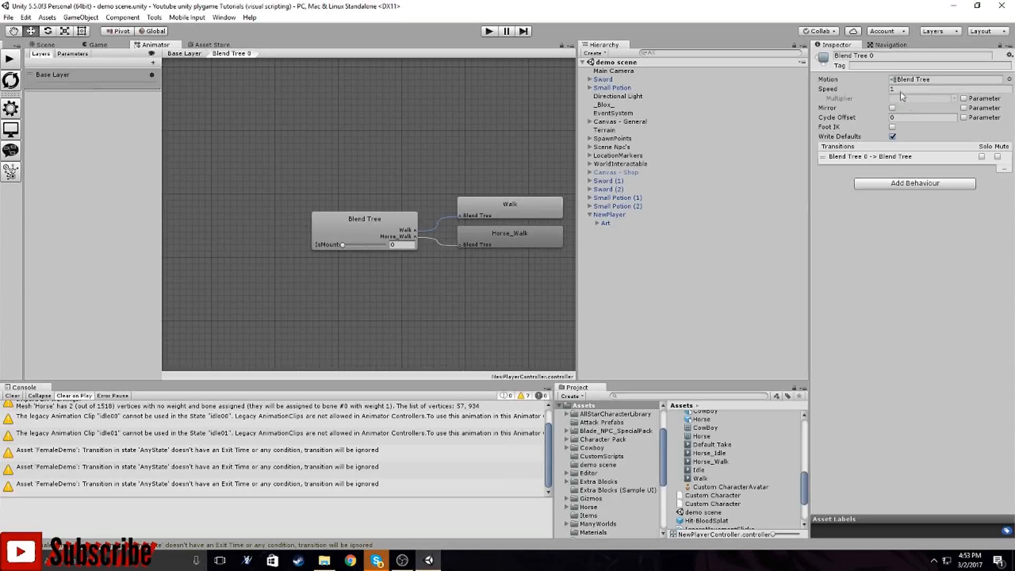
pyautogui.click(74, 53)
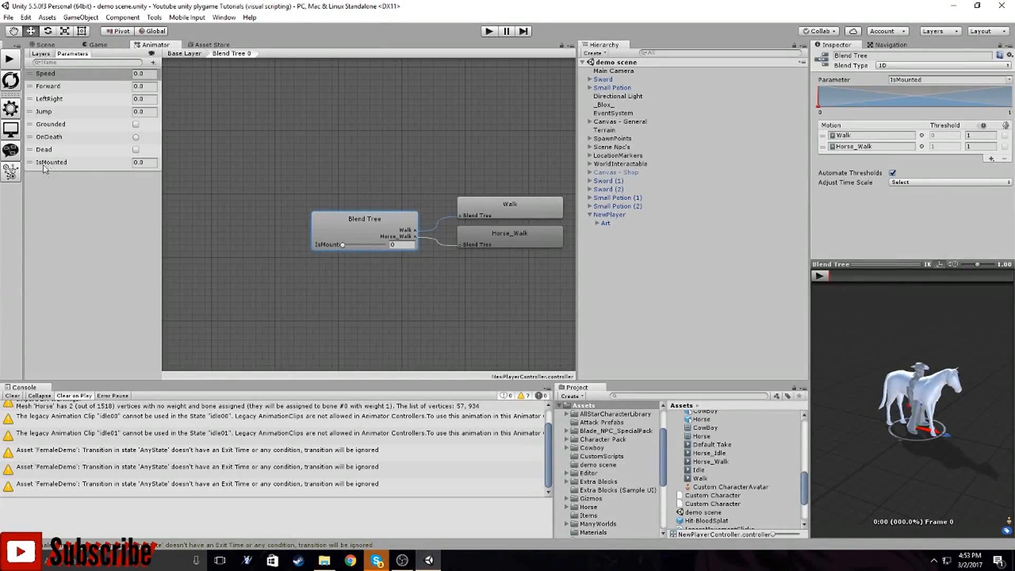
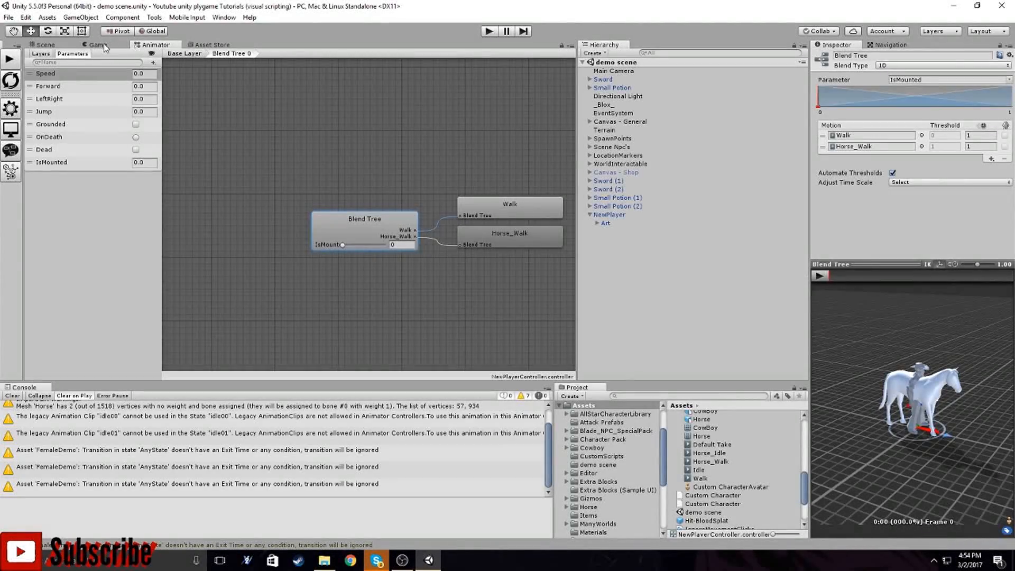
# Return to the Scene view and review NewPlayer's components, from the Animator back up to the Actor settings
pyautogui.click(45, 44)
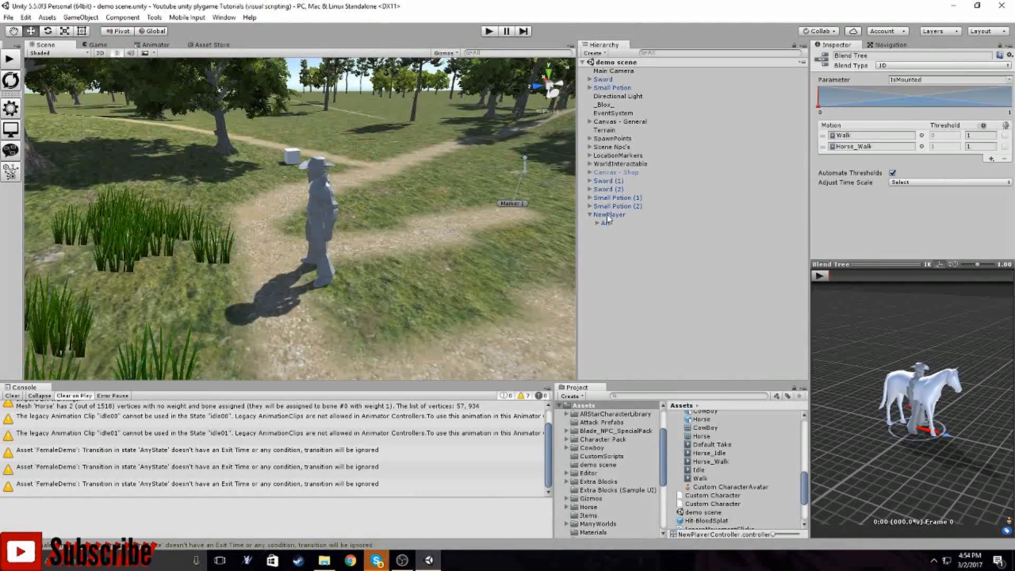
pyautogui.click(608, 215)
pyautogui.scroll(-15, 942, 417)
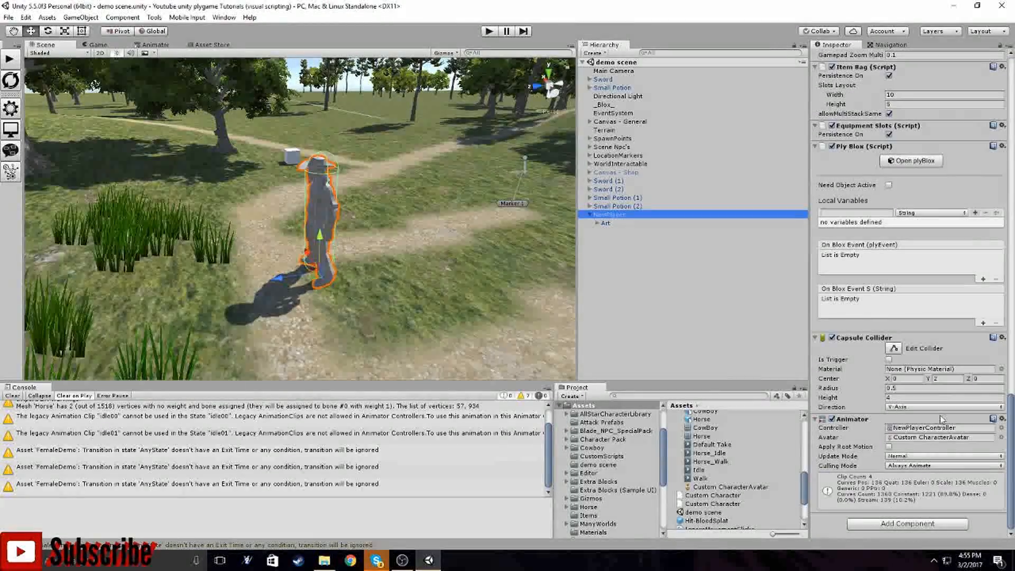
pyautogui.scroll(3, 711, 462)
pyautogui.scroll(-3, 710, 462)
pyautogui.scroll(-2, 703, 466)
pyautogui.scroll(9, 747, 460)
pyautogui.scroll(10, 874, 458)
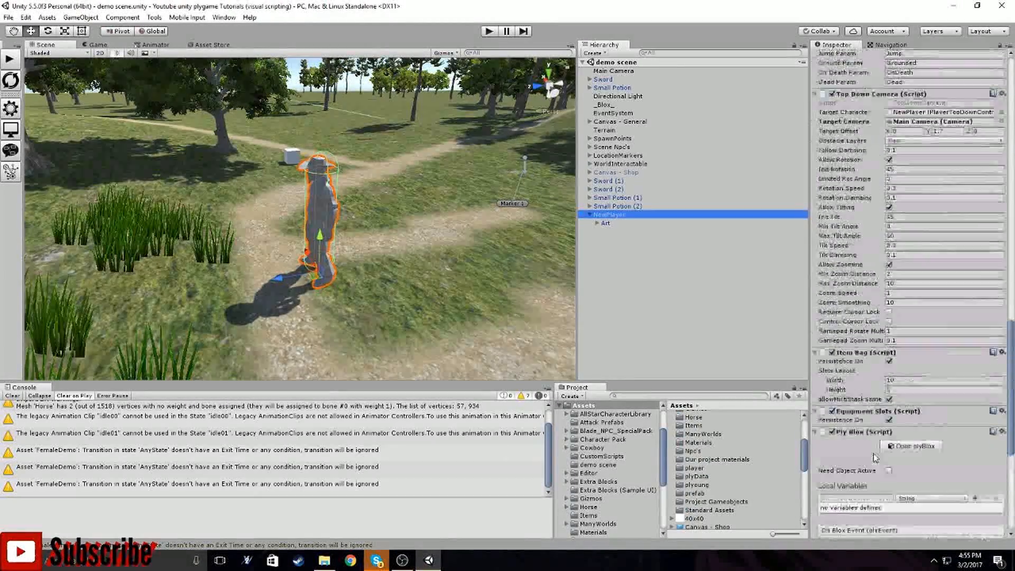
pyautogui.scroll(15, 873, 458)
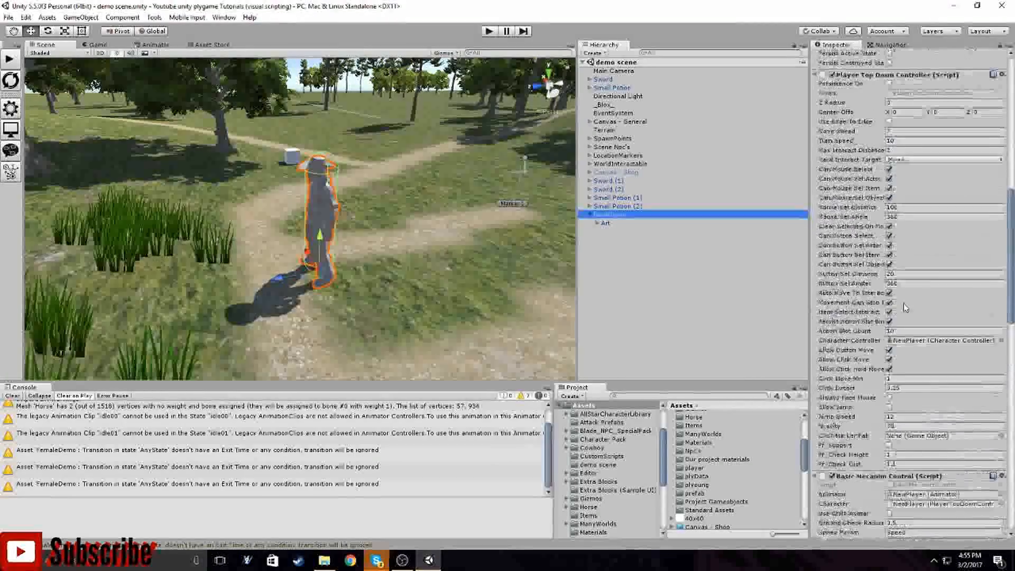
pyautogui.scroll(15, 905, 307)
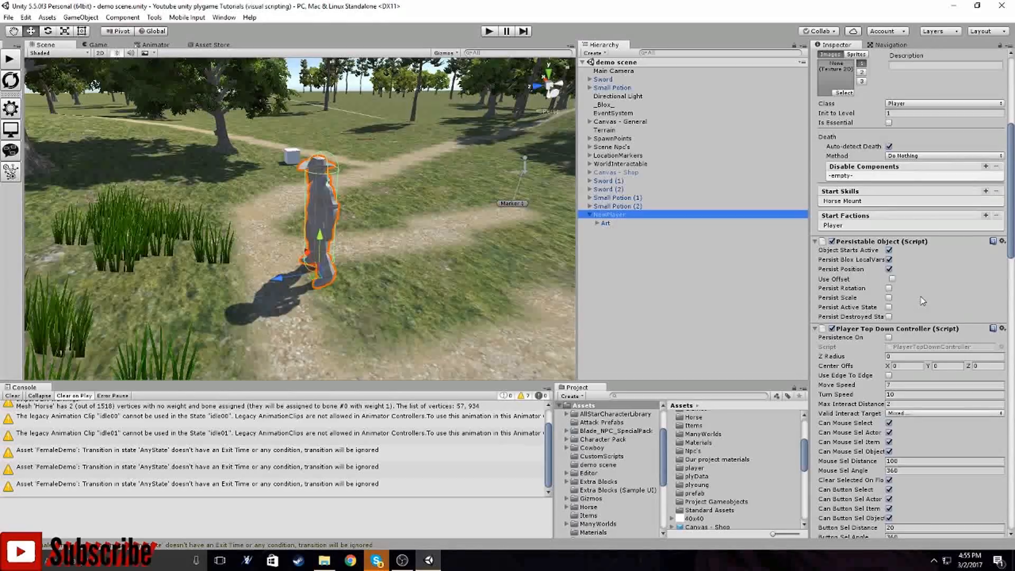
# Collapse NewPlayer and review the Horse Mount skill's definition, activation and delivery settings in the plyGame main editor
pyautogui.click(589, 214)
pyautogui.click(11, 108)
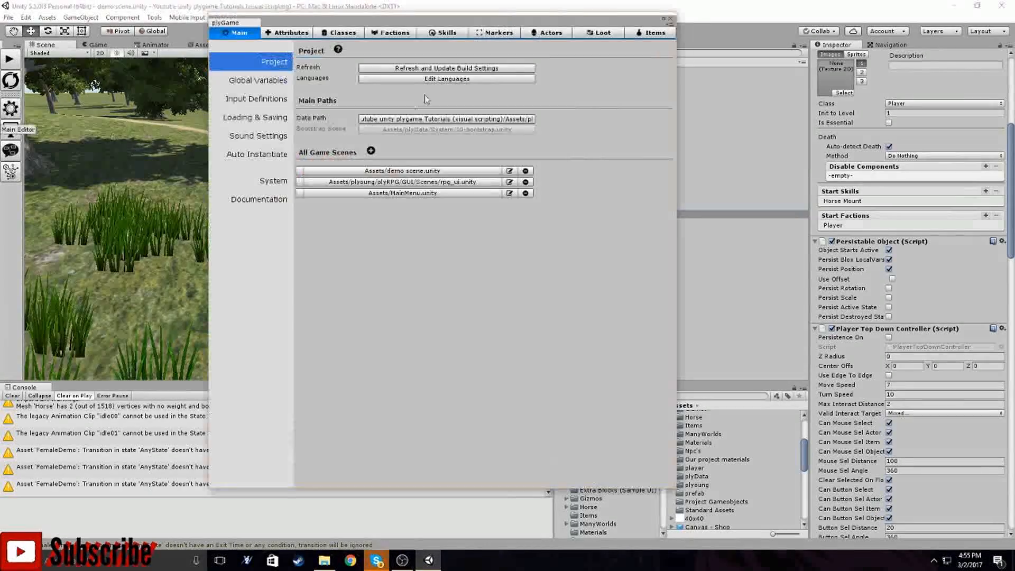
pyautogui.click(431, 37)
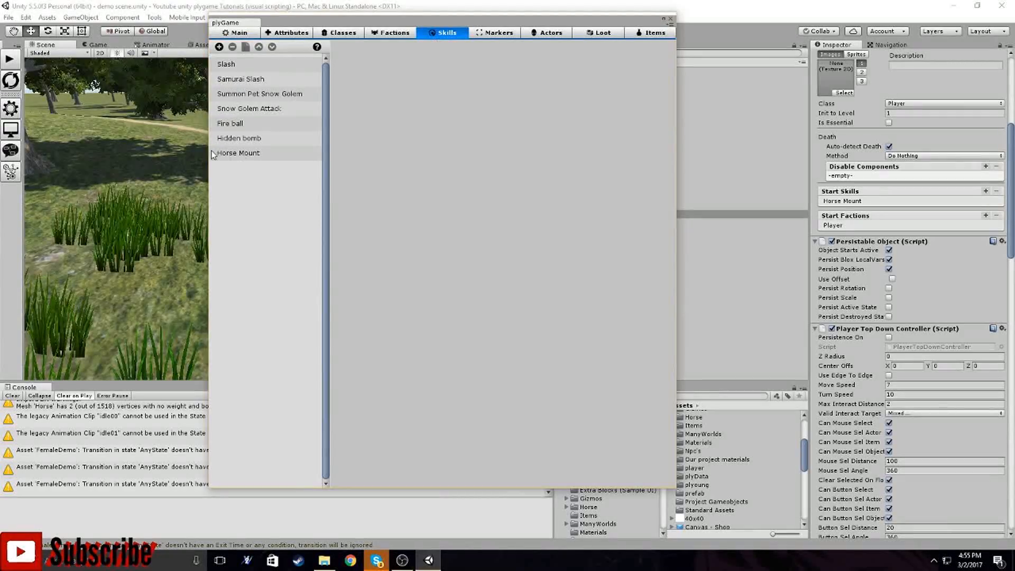
pyautogui.click(248, 153)
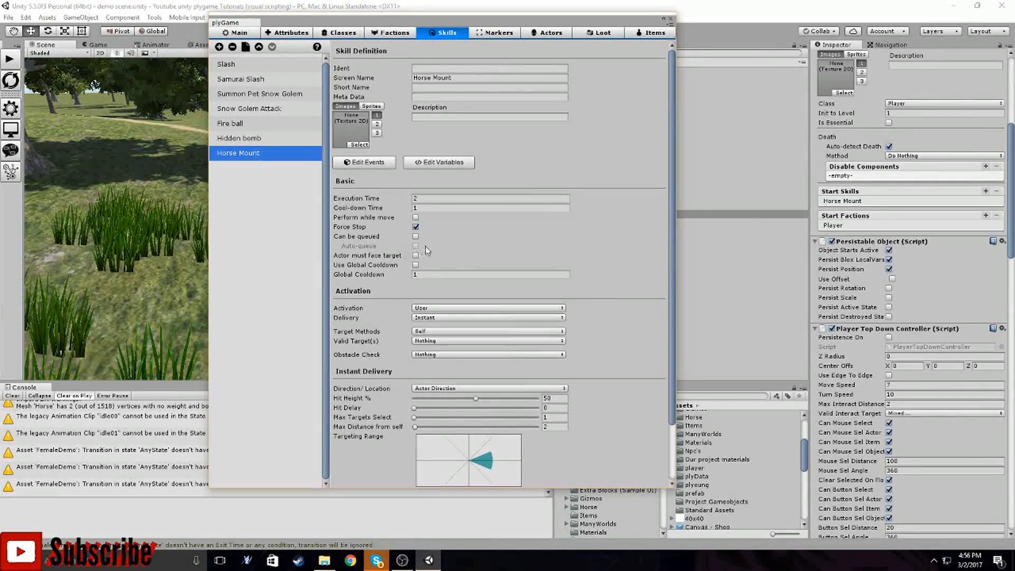
pyautogui.scroll(-3, 472, 258)
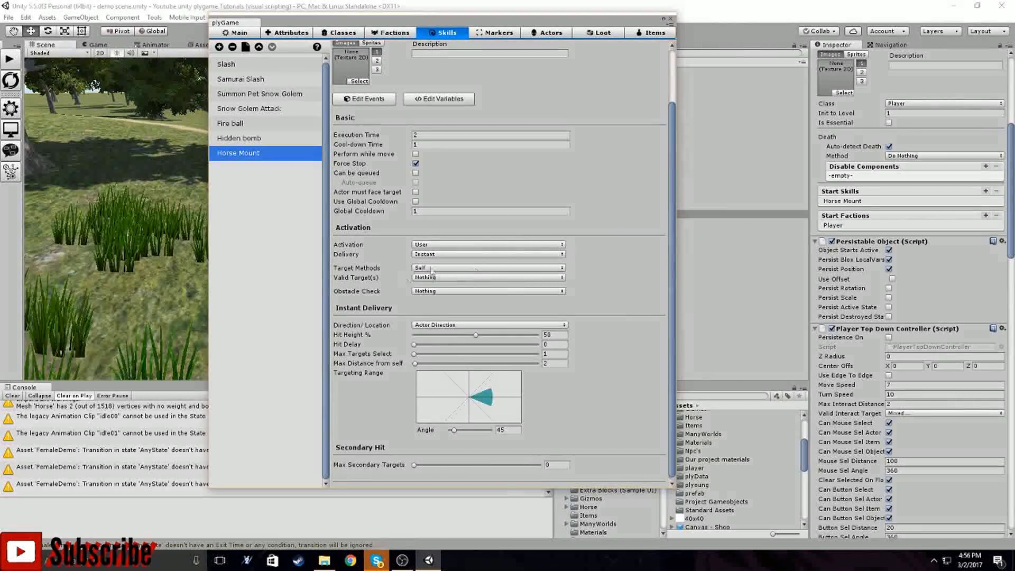
pyautogui.scroll(3, 432, 333)
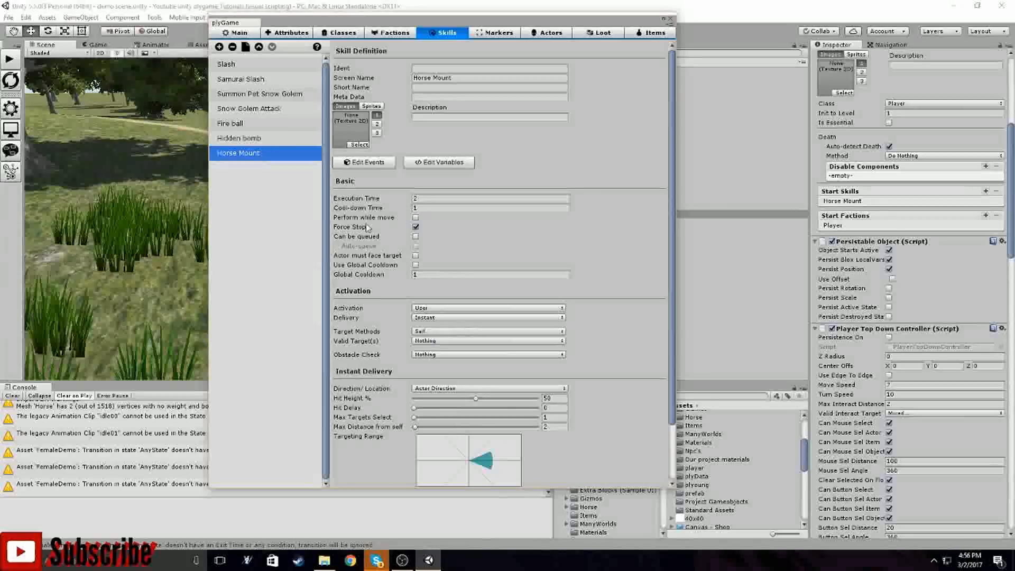
# Open the Horse Mount skill's events and browse the Variables blocks to the Temp Variables group
pyautogui.click(349, 163)
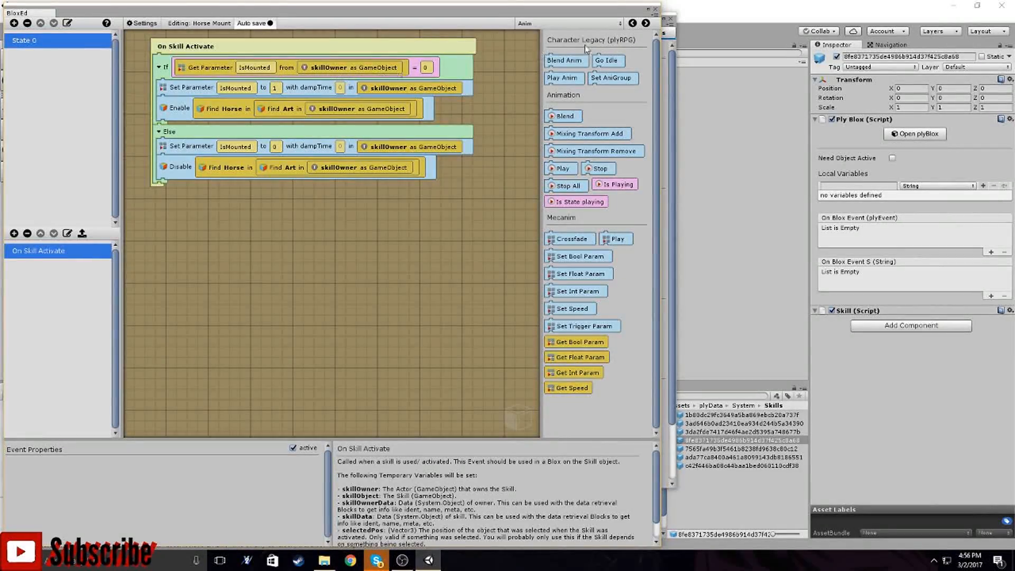
pyautogui.click(582, 24)
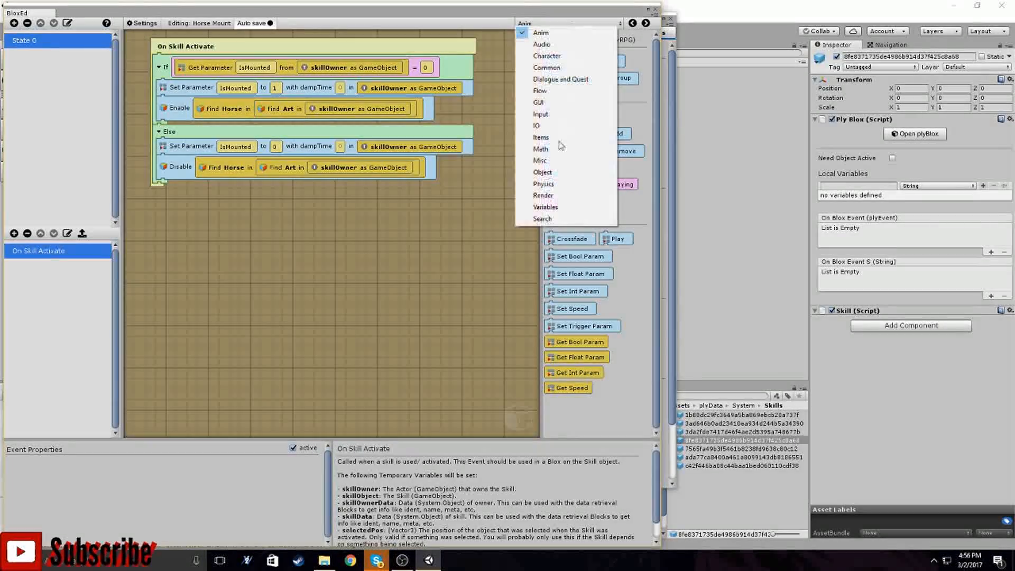
pyautogui.click(490, 199)
pyautogui.click(597, 23)
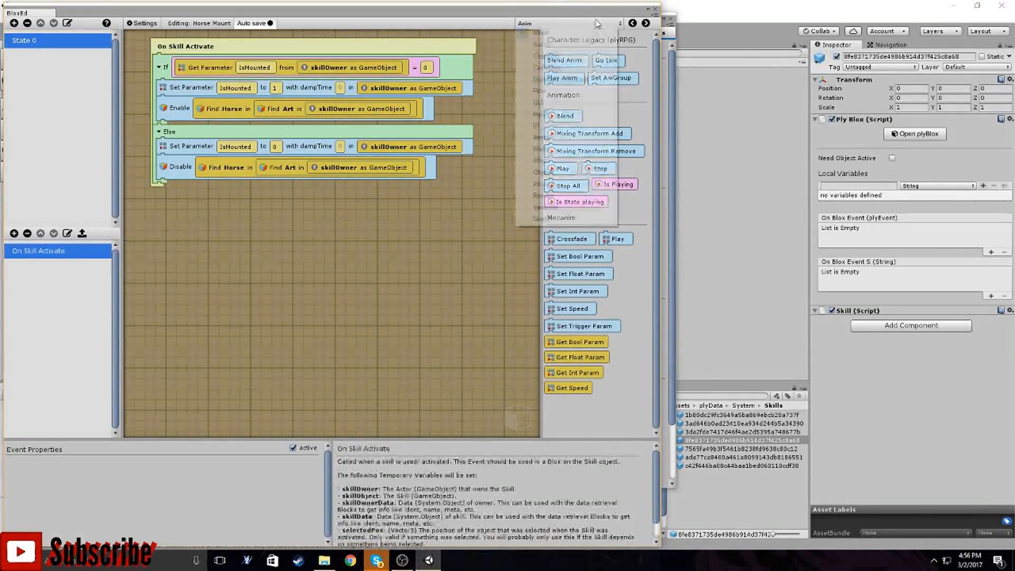
pyautogui.click(542, 209)
pyautogui.scroll(-5, 573, 294)
pyautogui.scroll(-2, 574, 296)
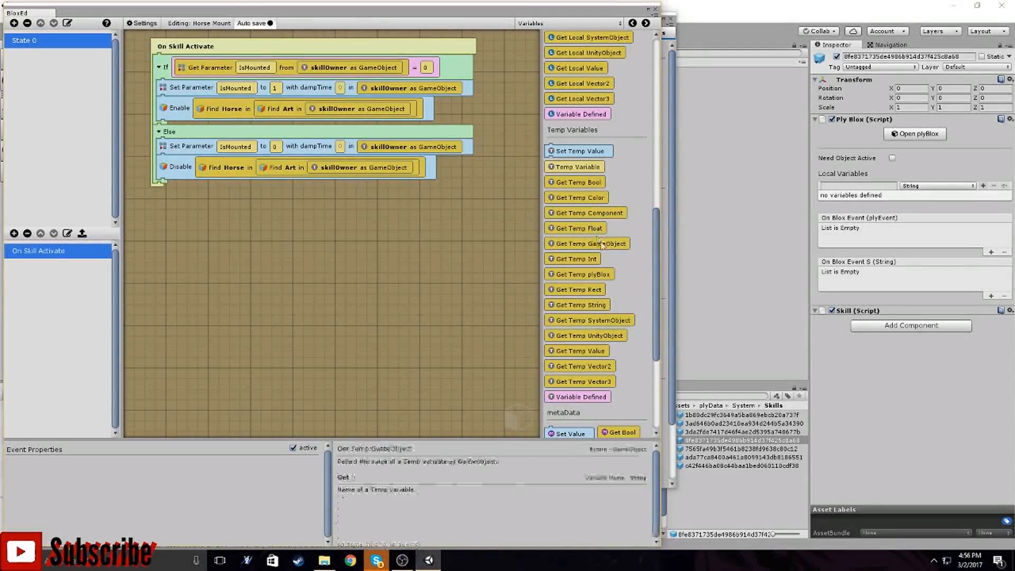
# Inspect the On Skill Activate blocks: the IsMounted comparison, the Set Parameter block and the Enable Horse block
pyautogui.click(427, 68)
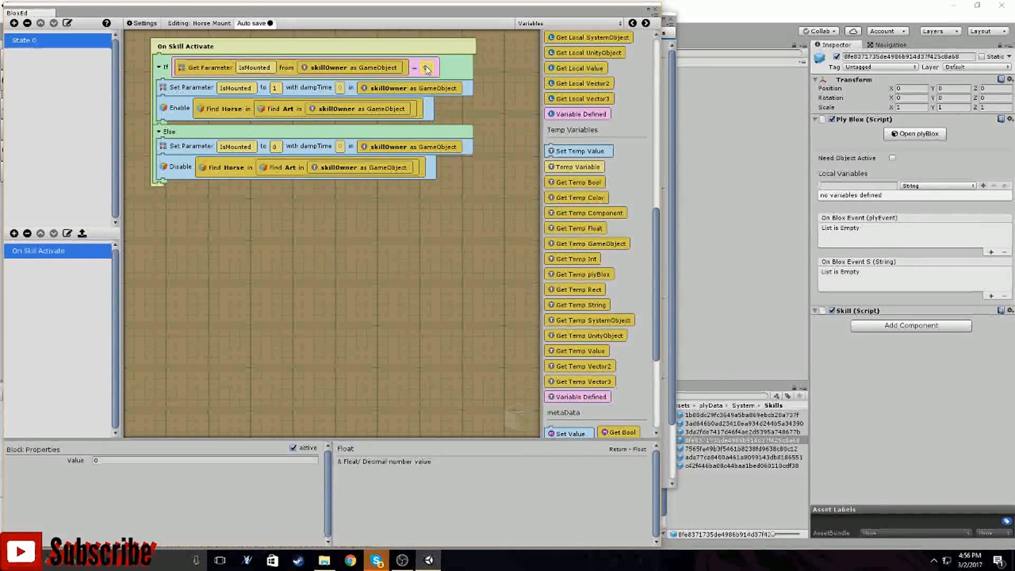
pyautogui.click(414, 67)
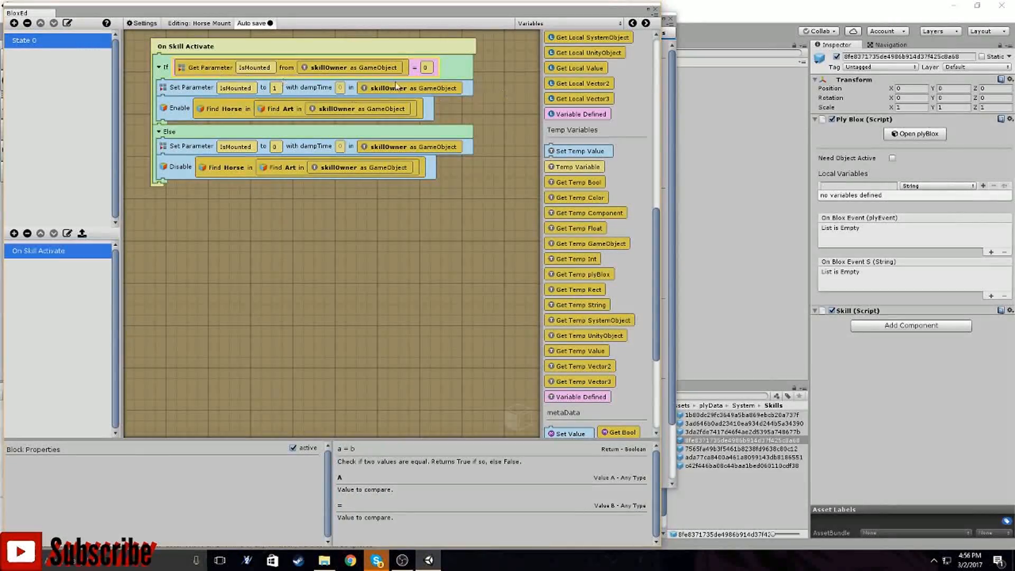
pyautogui.click(188, 94)
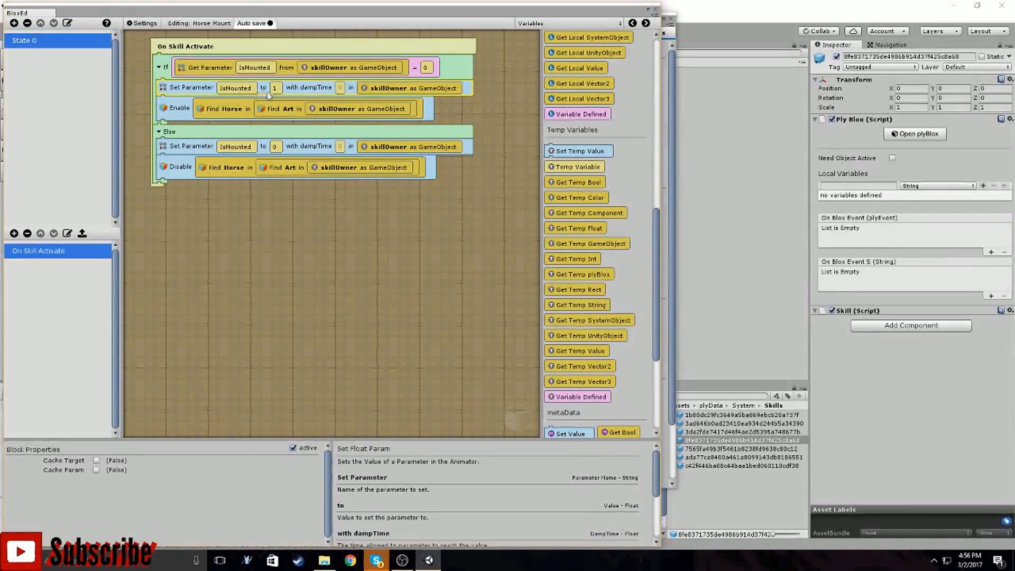
pyautogui.click(200, 114)
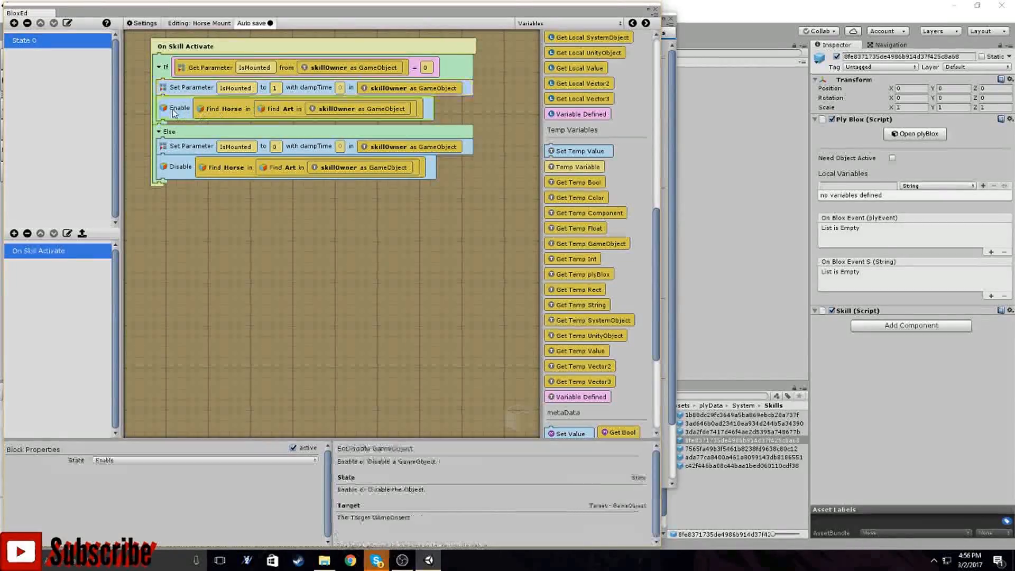
# Show the Object blocks containing EnDisable GameObject and close the plyGame main editor behind the event editor
pyautogui.click(565, 23)
pyautogui.click(589, 190)
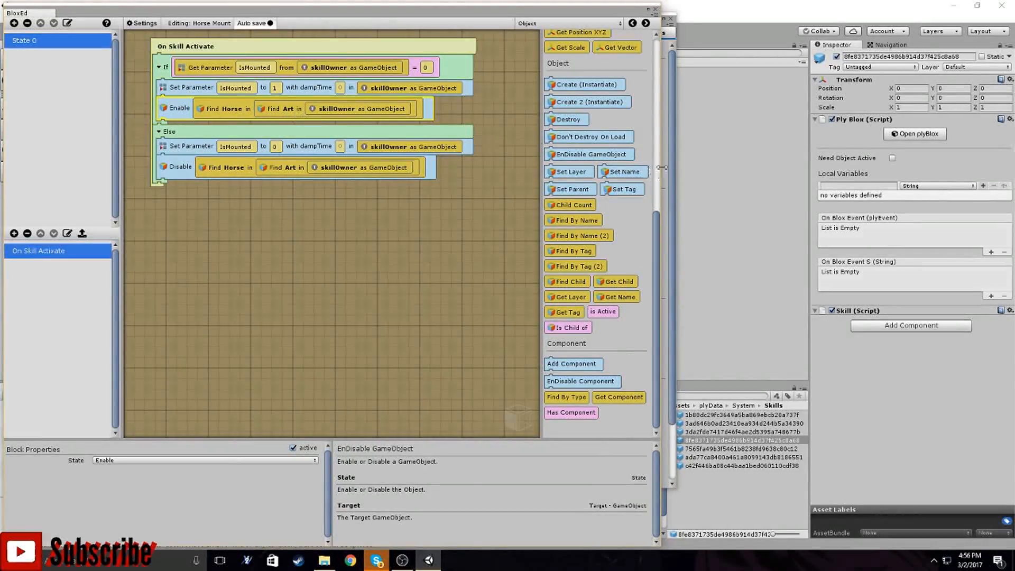
pyautogui.click(670, 21)
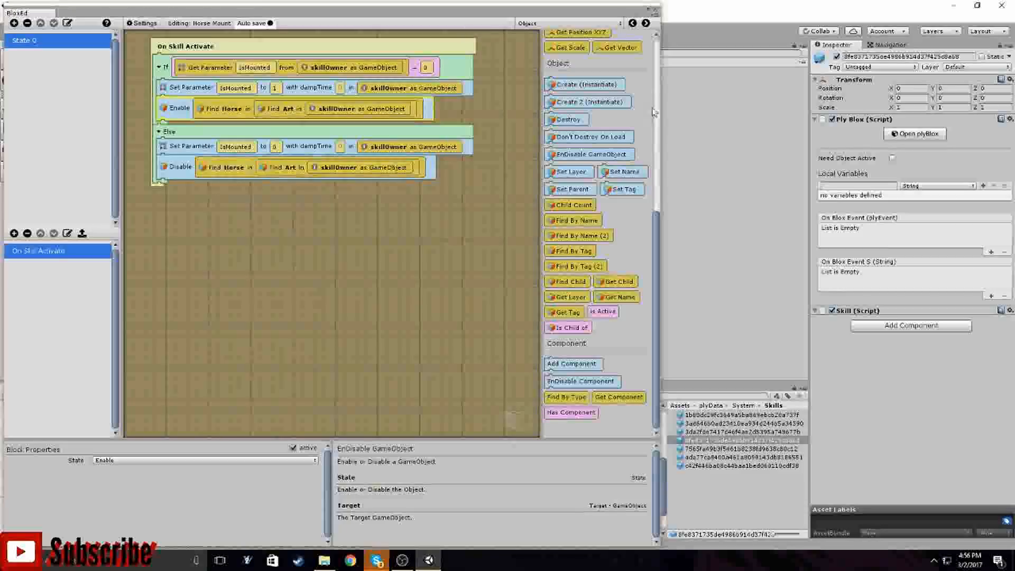
# Narrow the event editor, expand NewPlayer and Art to compare their children with the Find blocks, then widen and close the editor
pyautogui.moveTo(660, 149); pyautogui.dragTo(512, 149)
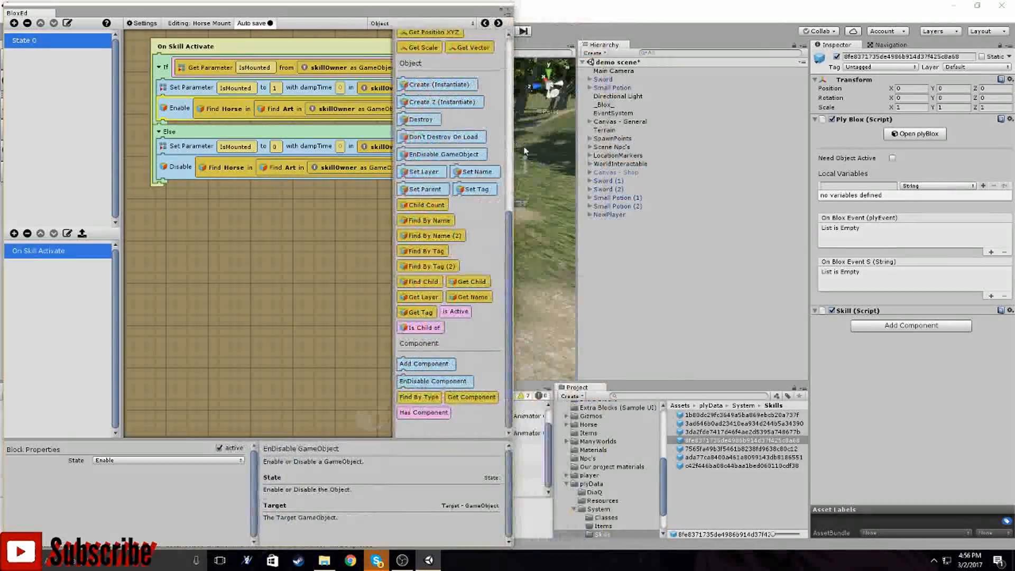
pyautogui.click(590, 215)
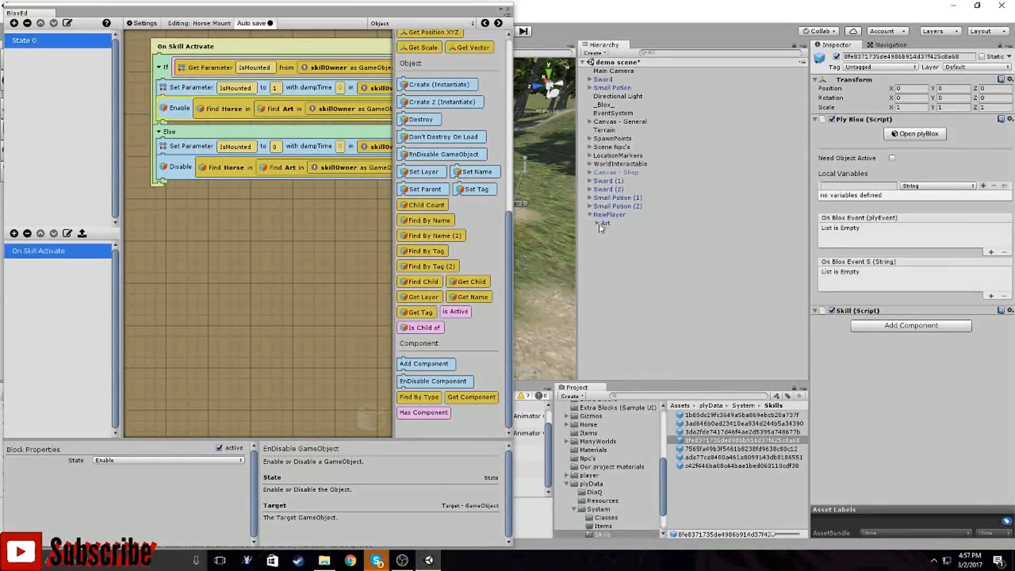
pyautogui.click(597, 224)
pyautogui.moveTo(329, 243); pyautogui.dragTo(290, 232, button='middle')
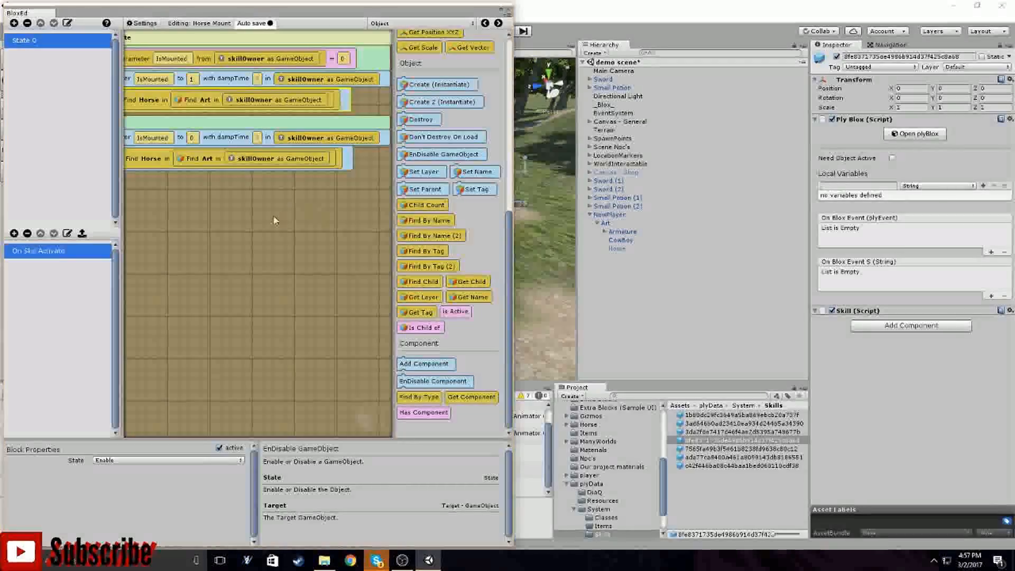
pyautogui.moveTo(199, 229); pyautogui.dragTo(252, 228, button='middle')
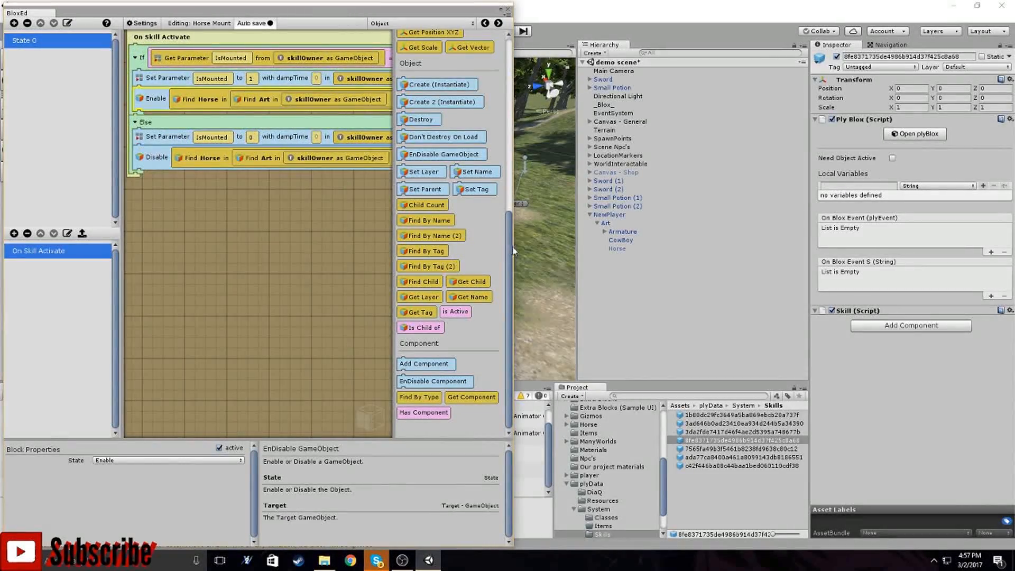
pyautogui.moveTo(511, 246); pyautogui.dragTo(643, 246)
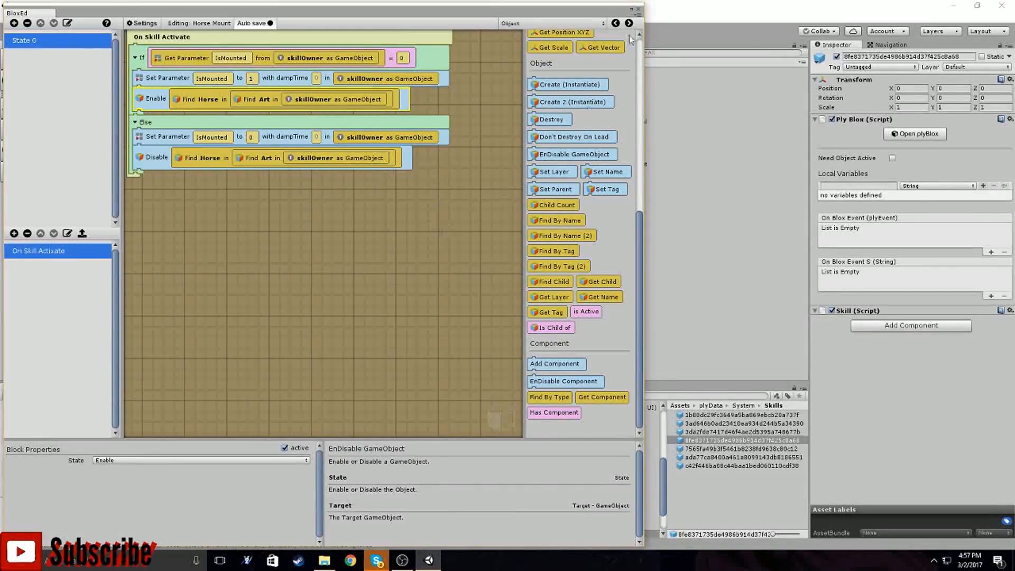
pyautogui.click(637, 10)
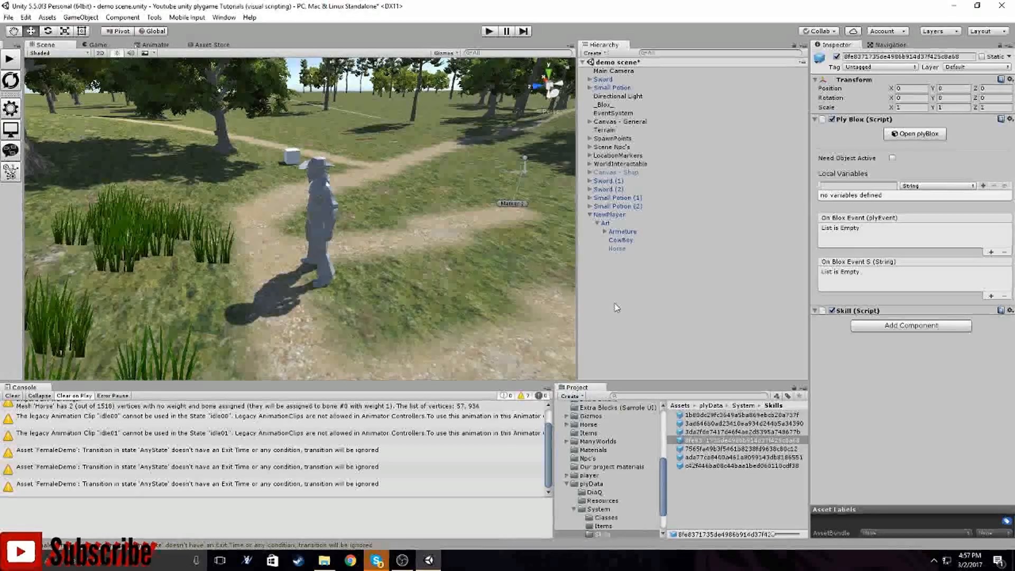
# Check NewPlayer's Start Skills in its Actor settings and deselect the character
pyautogui.click(608, 215)
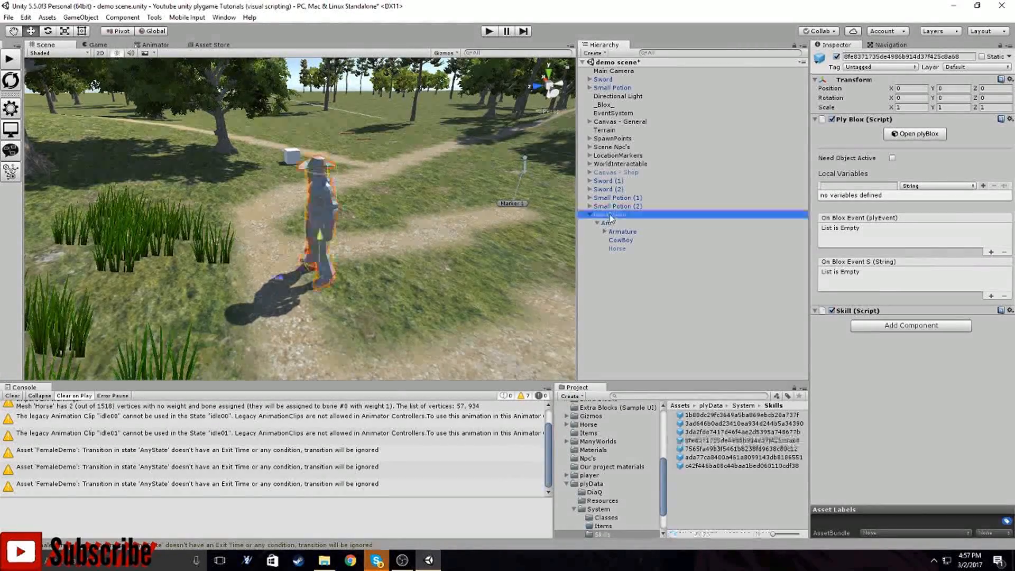
pyautogui.scroll(-6, 893, 359)
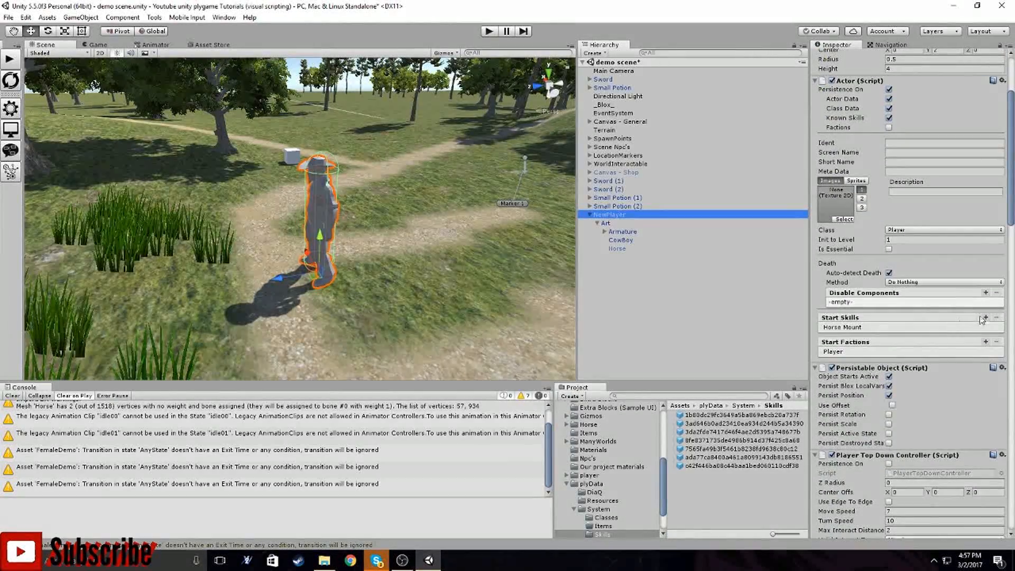
pyautogui.click(649, 314)
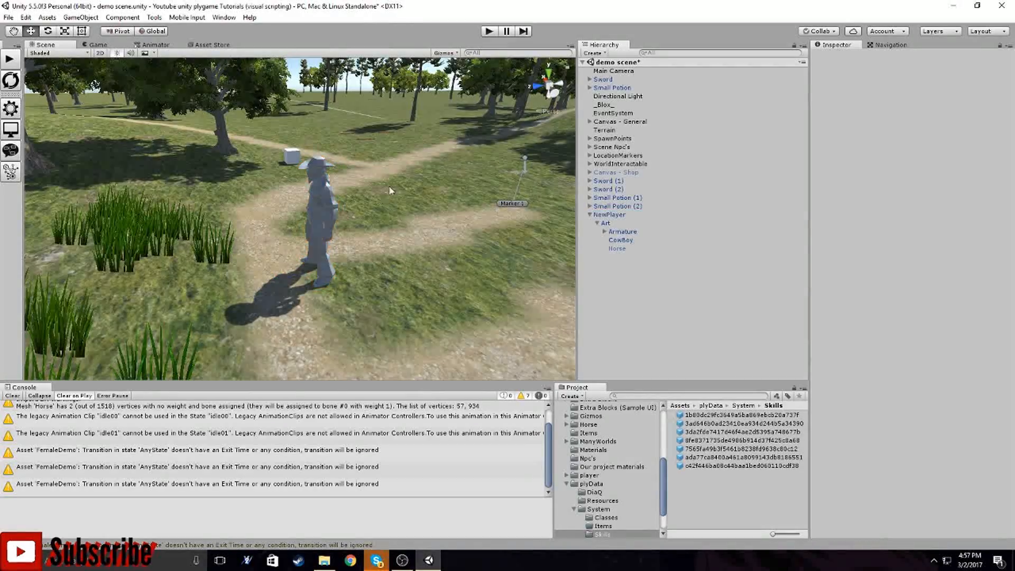
# Start the game and walk the unmounted cowboy around, orbiting the camera to view his walk and idle animations
pyautogui.click(489, 31)
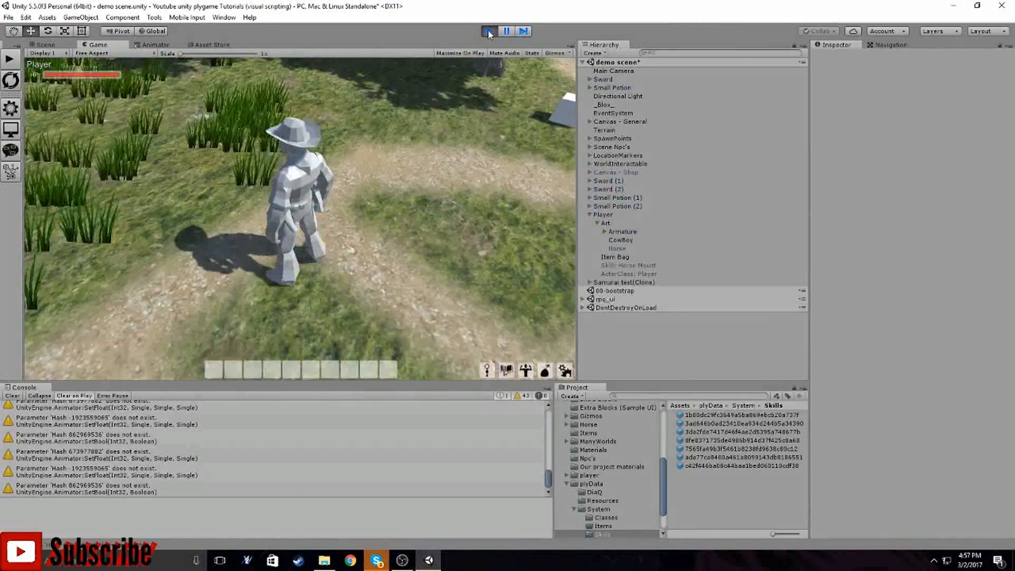
pyautogui.press('w')
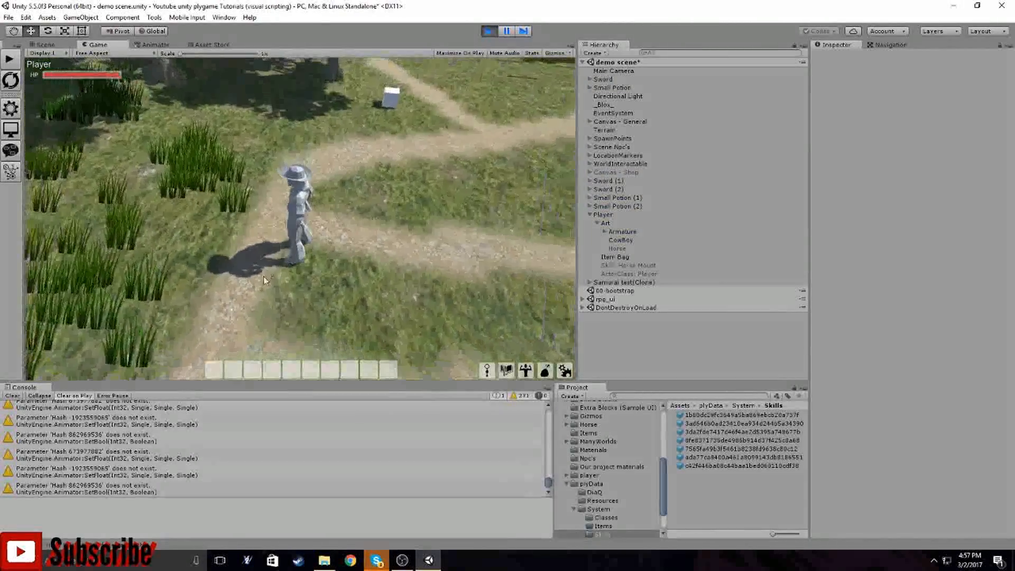
pyautogui.press('w')
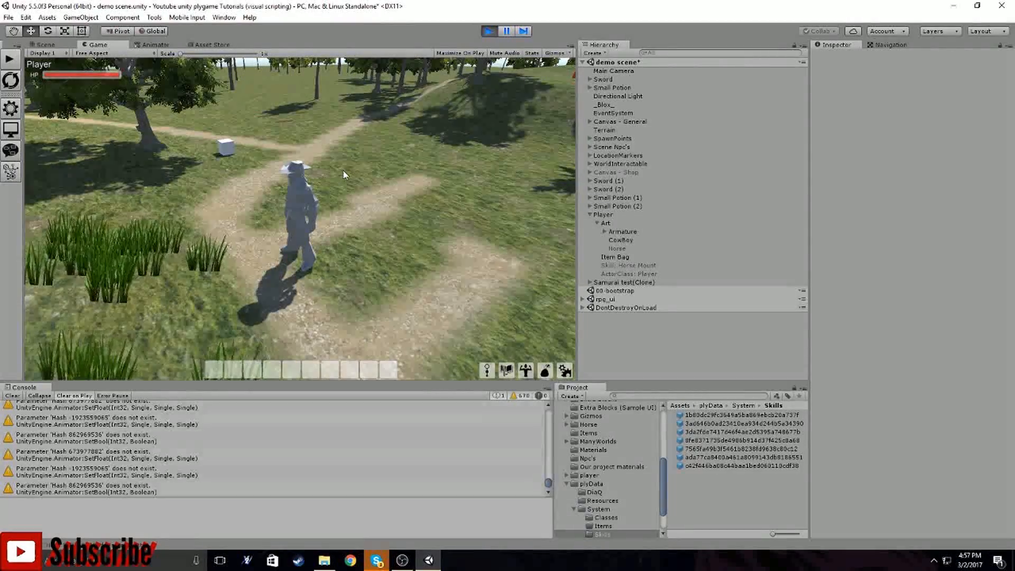
pyautogui.press('w')
pyautogui.moveTo(344, 170); pyautogui.dragTo(396, 218, button='right')
pyautogui.press('w')
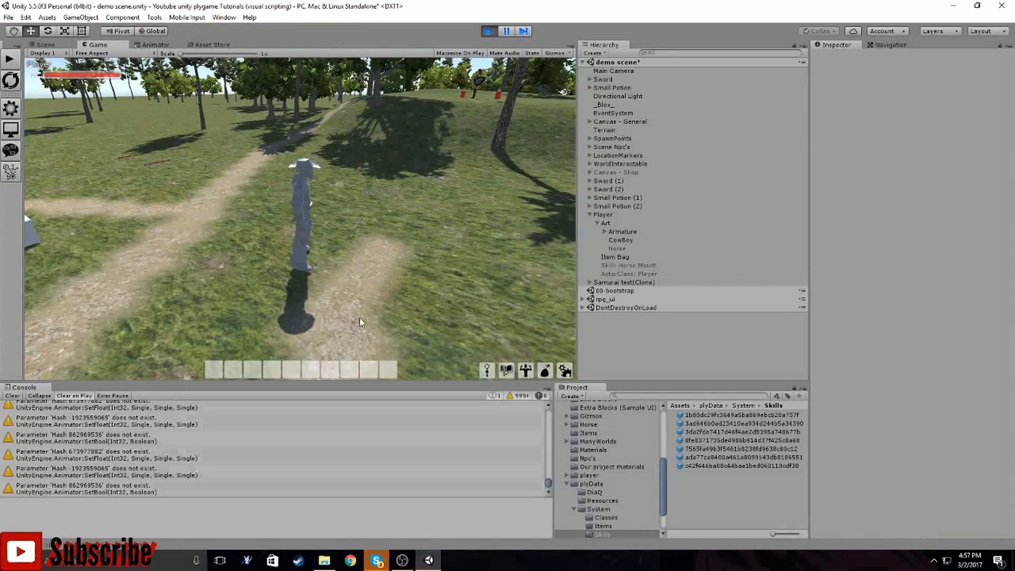
pyautogui.moveTo(372, 278); pyautogui.dragTo(337, 269, button='right')
pyautogui.press('w')
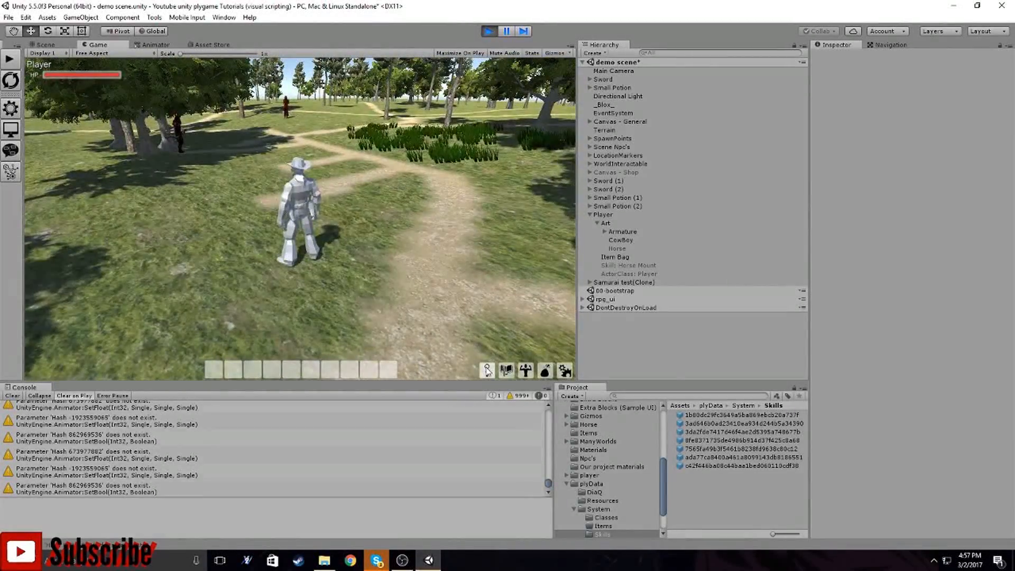
pyautogui.moveTo(249, 276); pyautogui.dragTo(381, 233, button='right')
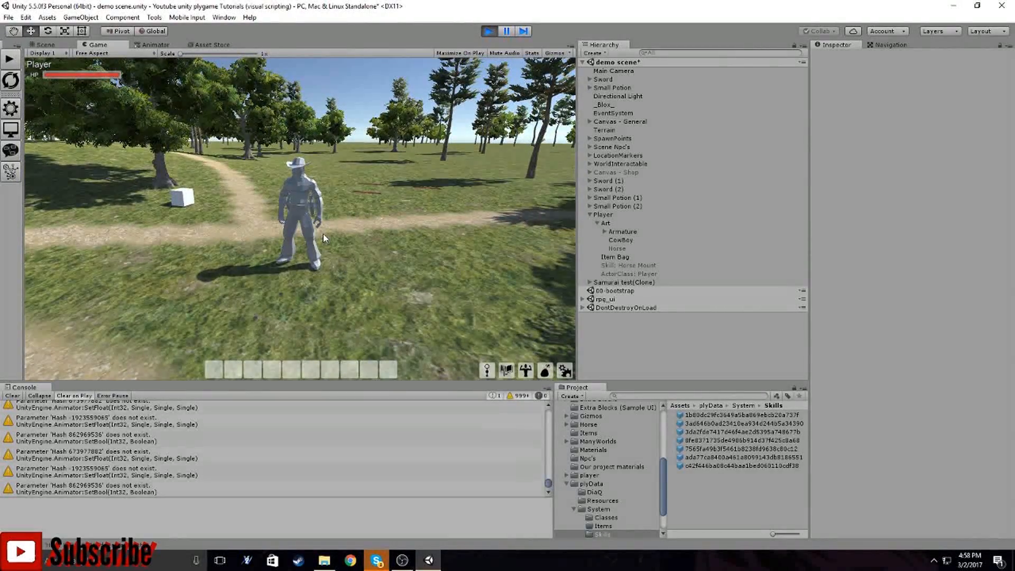
# Try to add the Horse Mount skill to the action bar from the in-game Skills window, and close the window
pyautogui.click(487, 370)
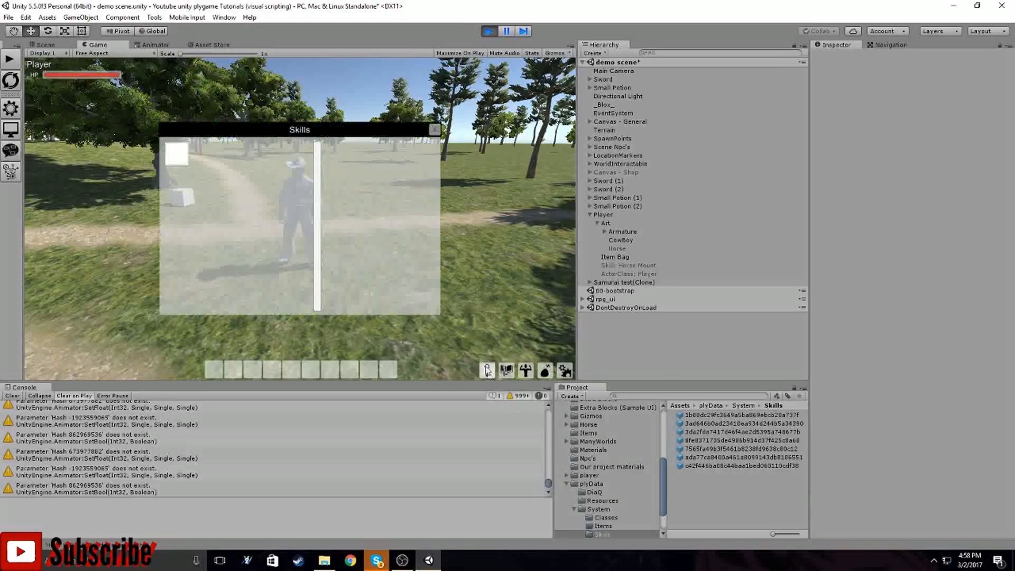
pyautogui.click(189, 157)
pyautogui.click(376, 252)
pyautogui.click(332, 283)
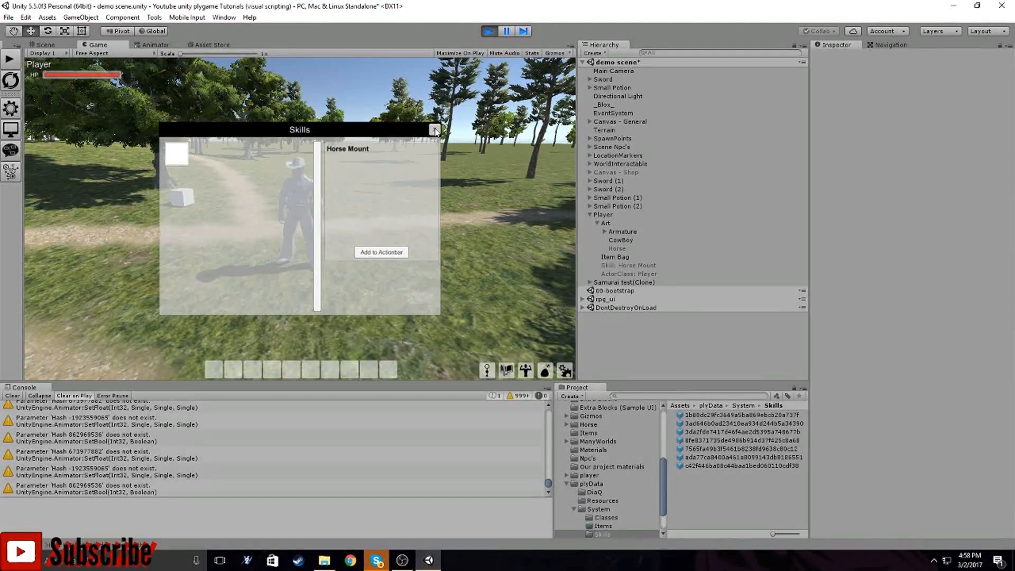
pyautogui.click(435, 130)
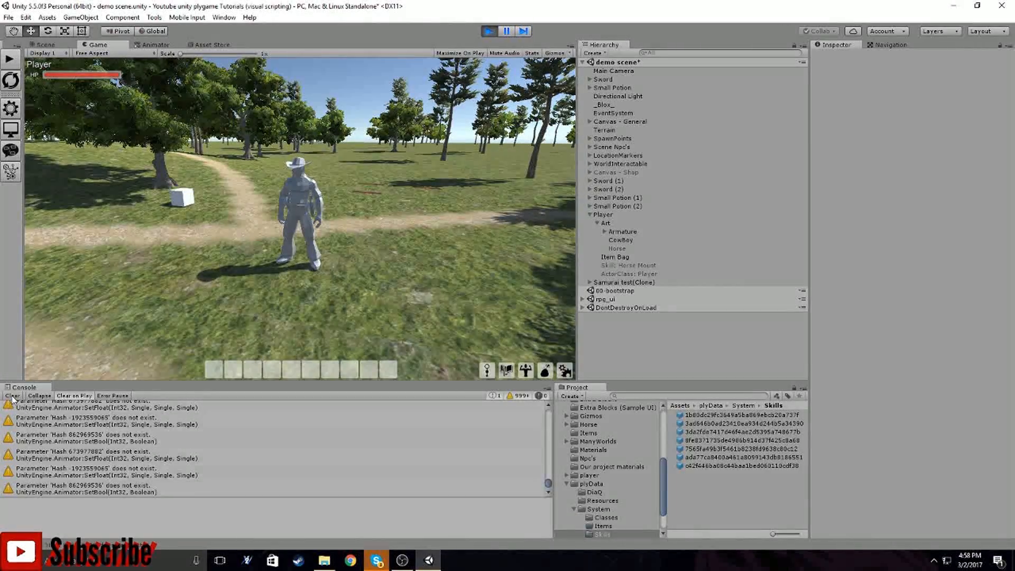
# Hide the Console's warnings to check the remaining log entries, and show the warnings again
pyautogui.click(520, 396)
pyautogui.moveTo(433, 224); pyautogui.dragTo(167, 376, button='right')
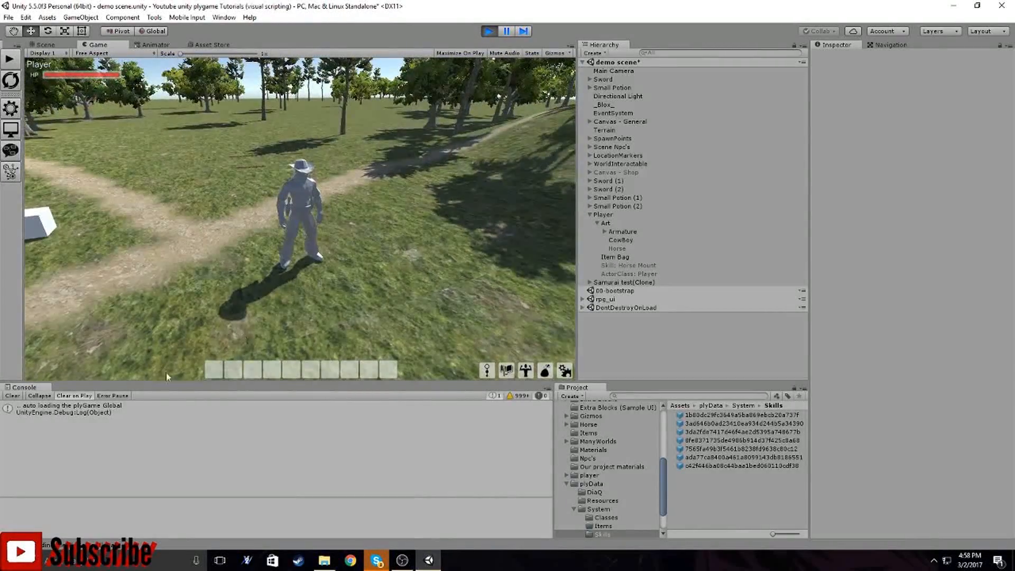
pyautogui.click(518, 397)
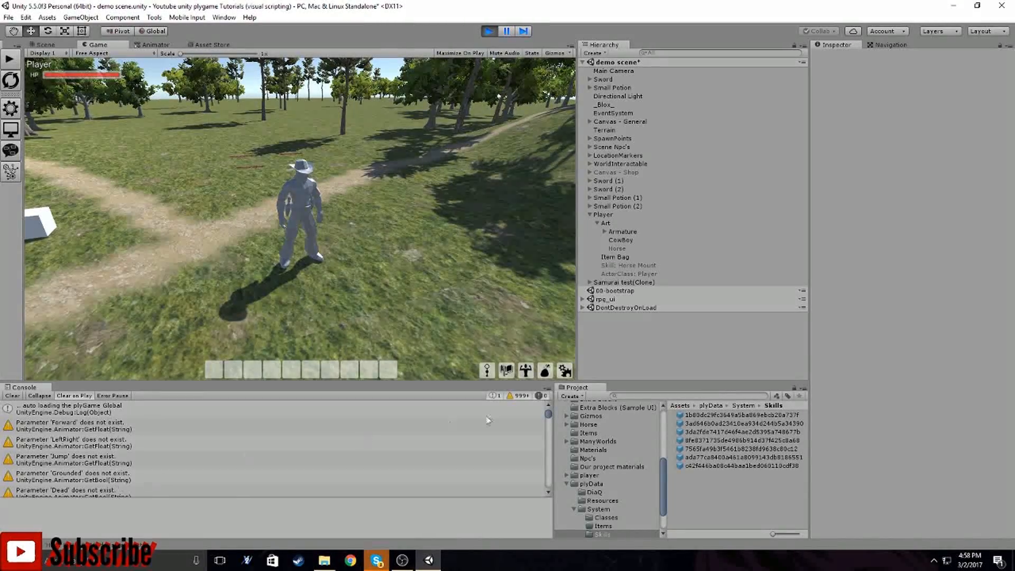
# Hide the Console's warnings, check the Animator and Scene views of the running game, and return to the game
pyautogui.click(518, 398)
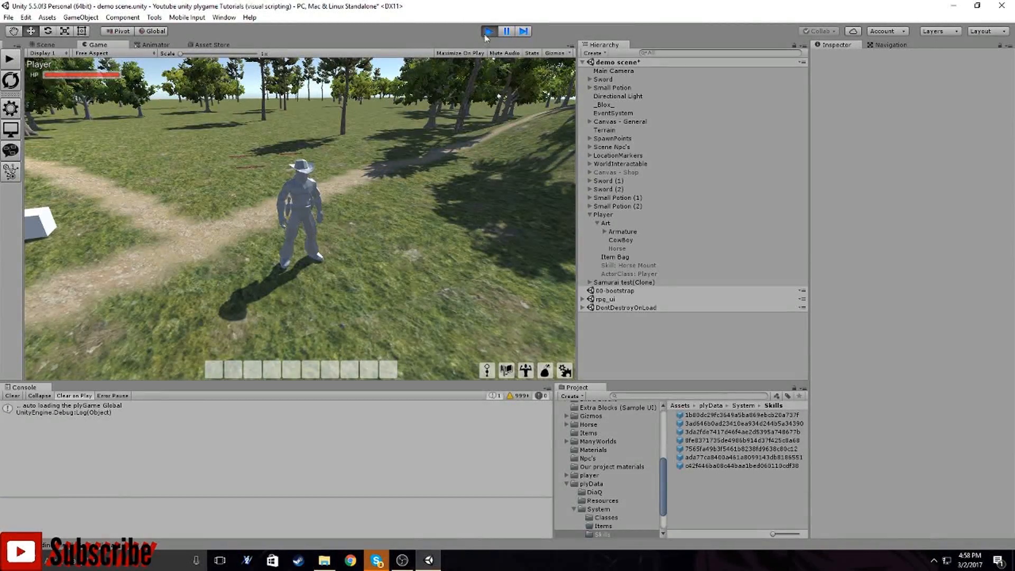
pyautogui.click(155, 45)
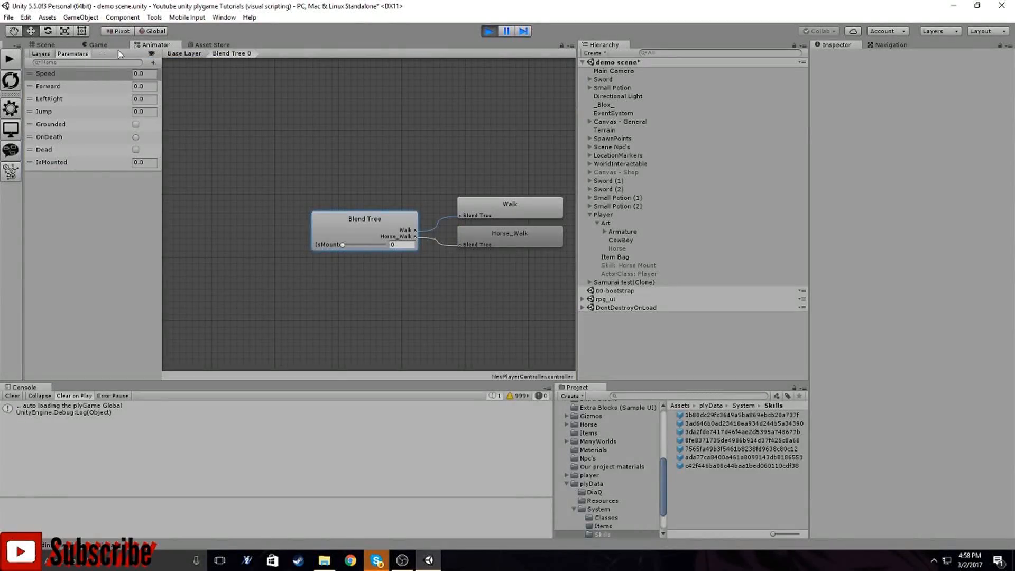
pyautogui.click(53, 45)
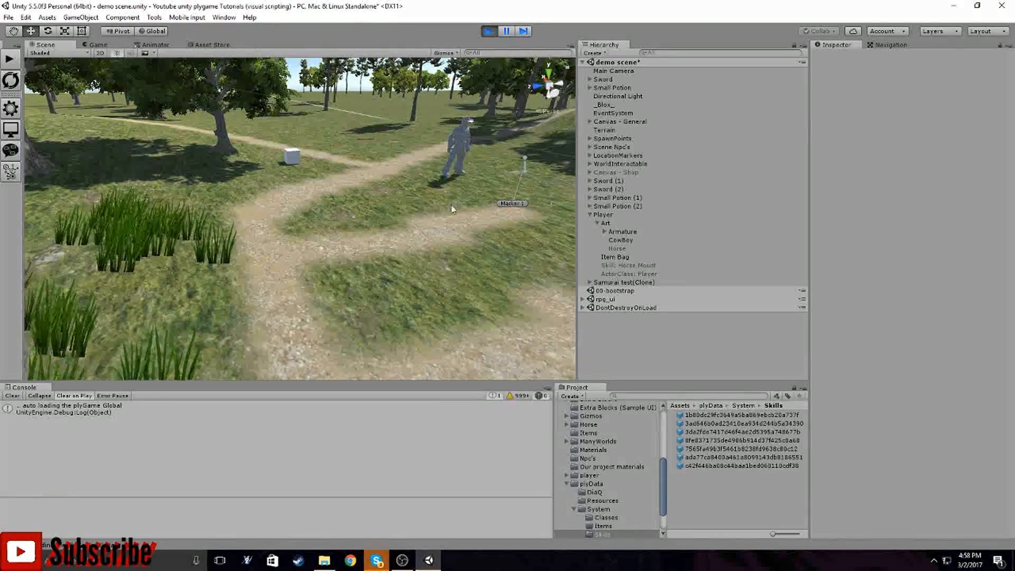
pyautogui.click(103, 45)
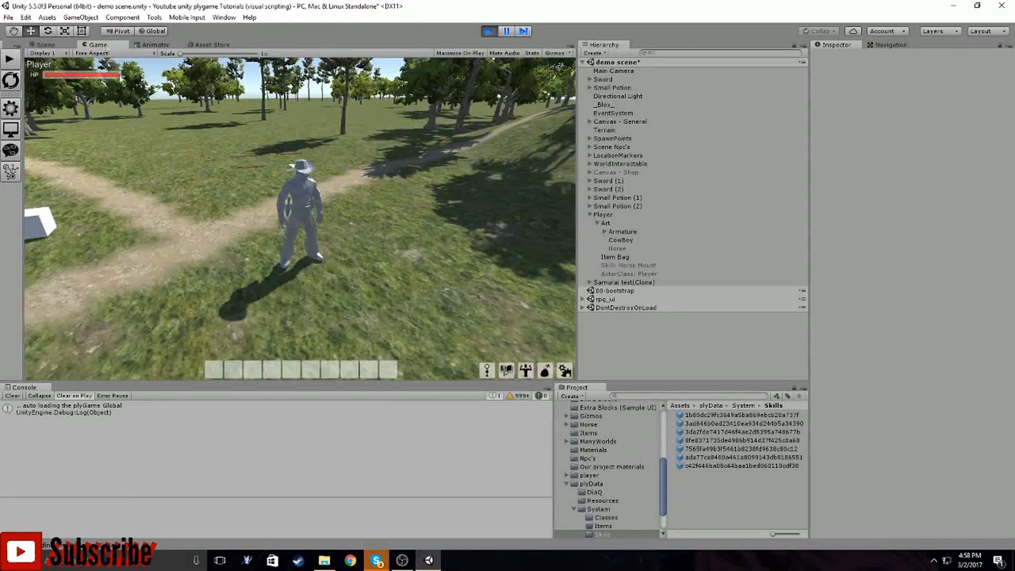
# Add the Horse Mount skill to the first action bar slot from the in-game Skills window, and use it to mount the horse
pyautogui.moveTo(392, 230); pyautogui.dragTo(523, 382, button='right')
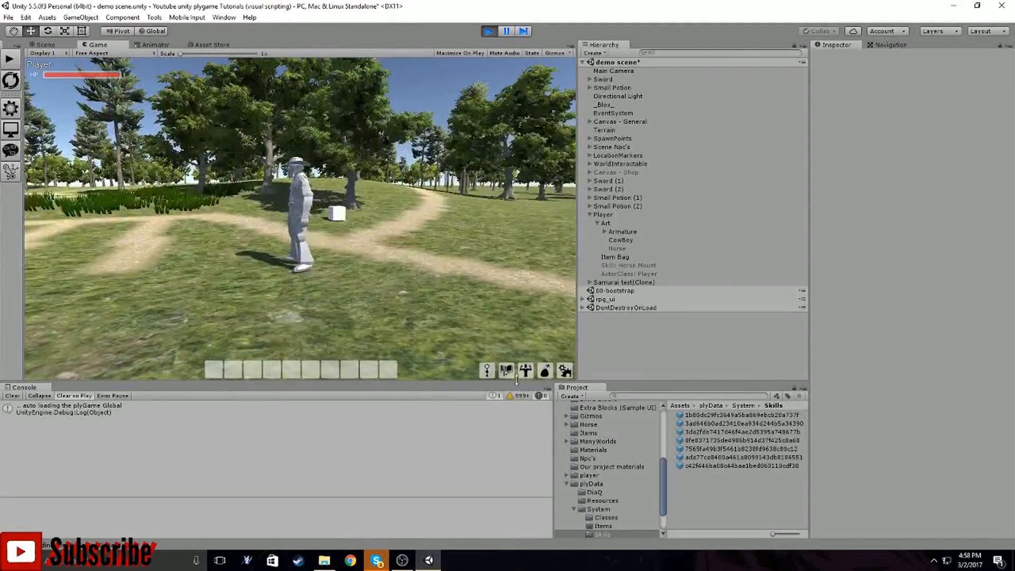
pyautogui.click(486, 371)
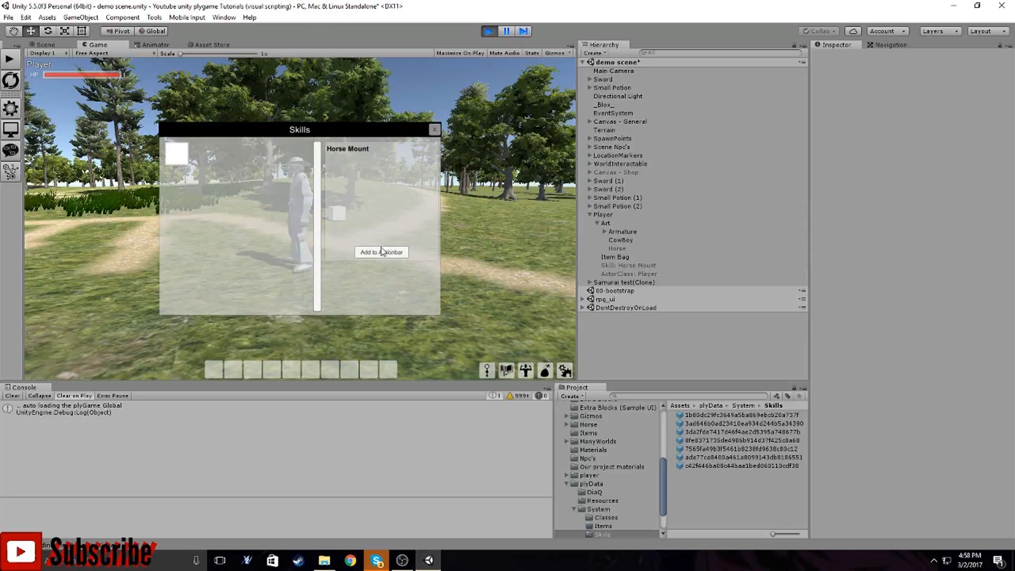
pyautogui.click(381, 251)
pyautogui.click(335, 278)
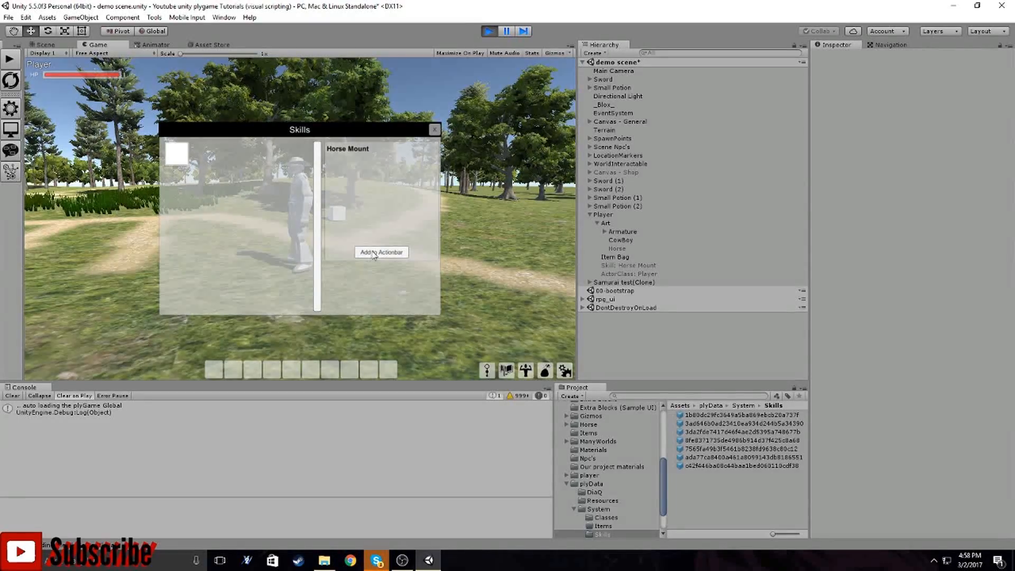
pyautogui.click(434, 130)
pyautogui.click(214, 375)
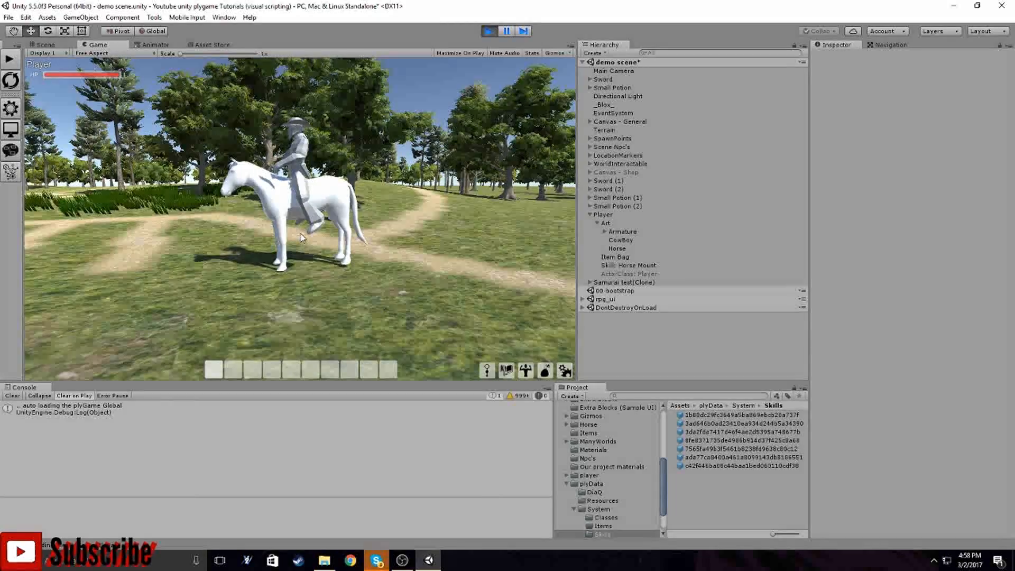
# Ride the horse forward and around while viewing its walk animation, and dismount with the Horse Mount skill
pyautogui.press('w')
pyautogui.moveTo(399, 263); pyautogui.dragTo(185, 268, button='right')
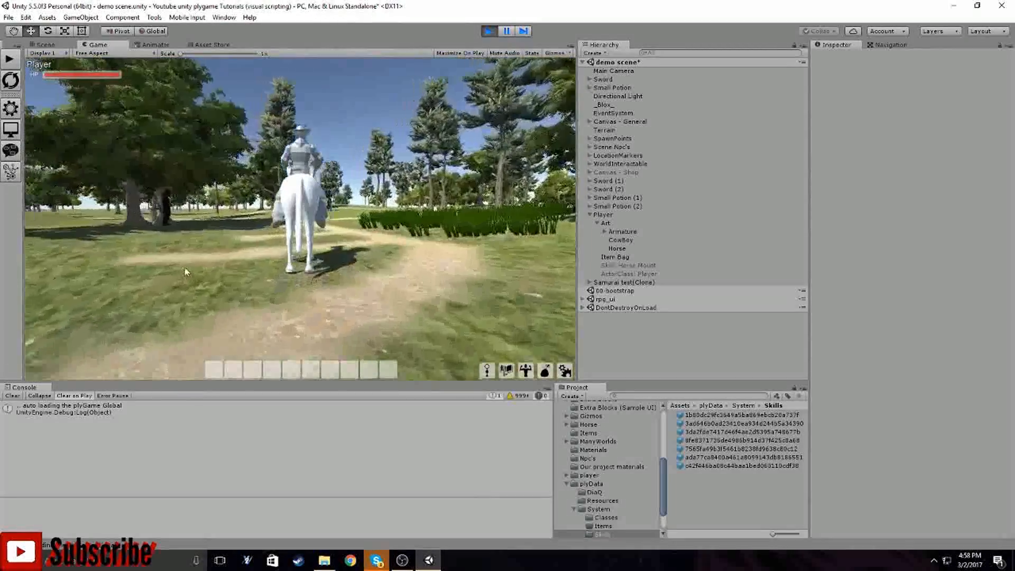
pyautogui.press('a')
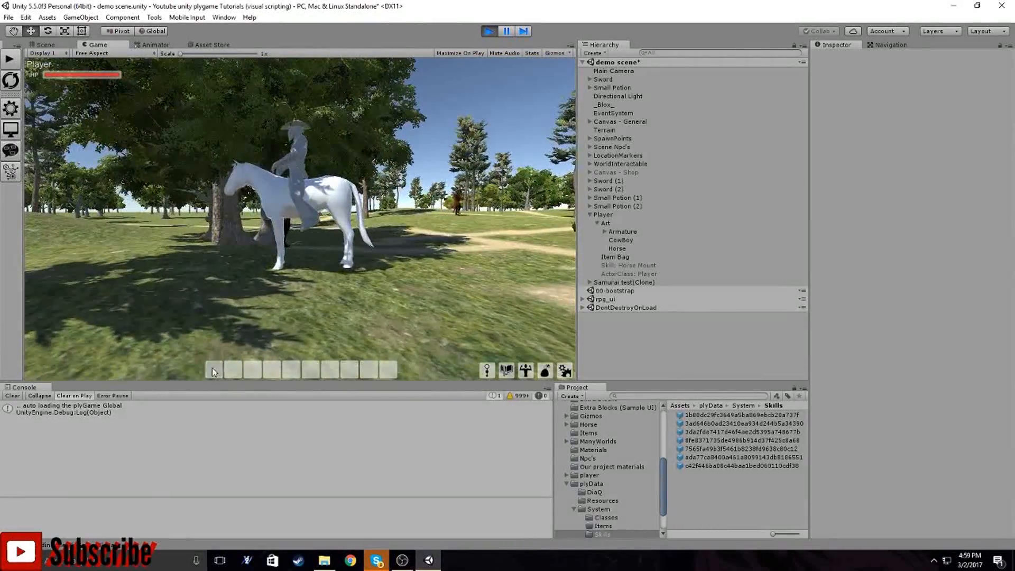
pyautogui.click(212, 367)
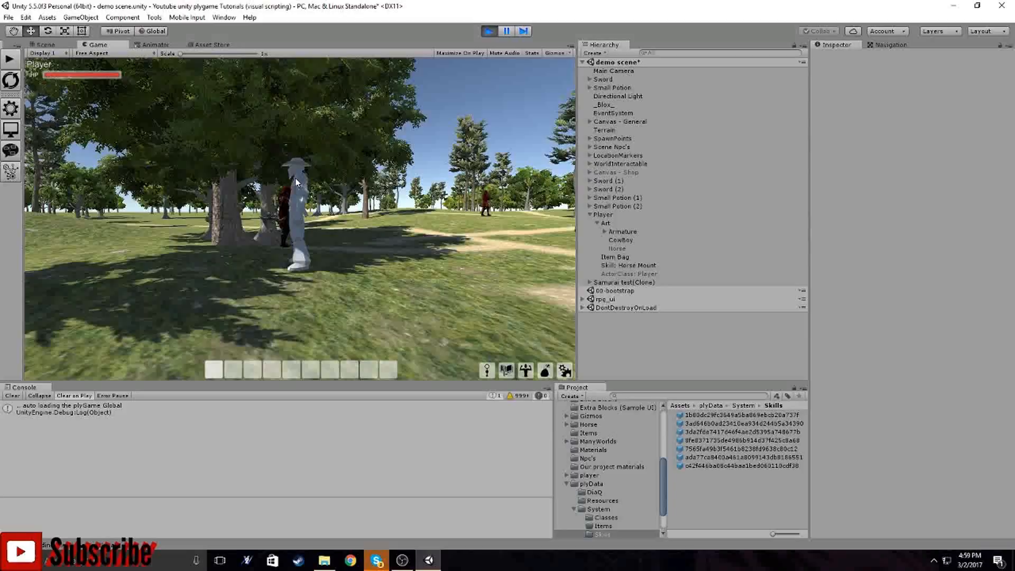
# Walk the dismounted cowboy around in a circle to view his animations, and mount the horse again
pyautogui.press('a')
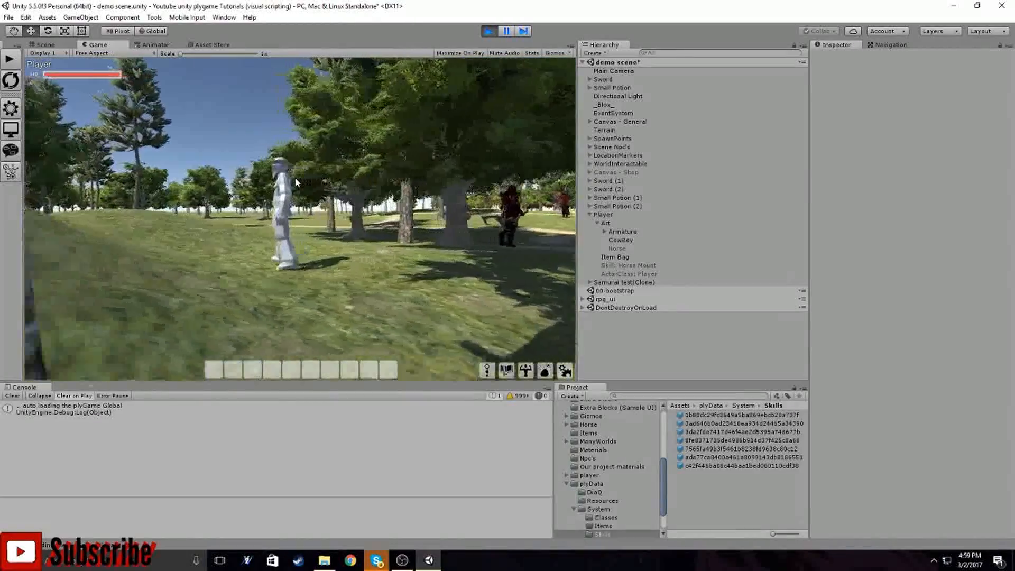
pyautogui.press('a')
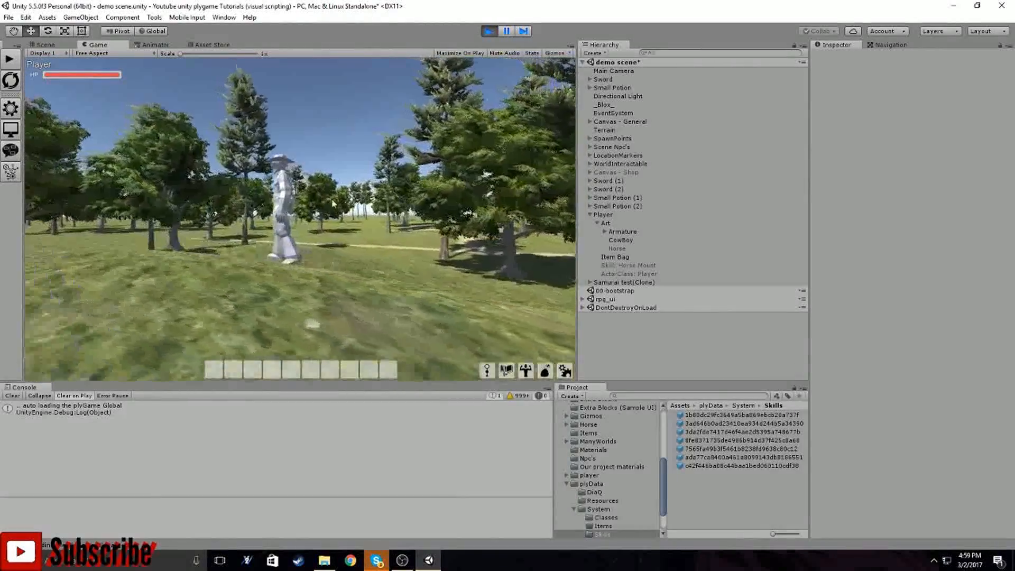
pyautogui.press('a')
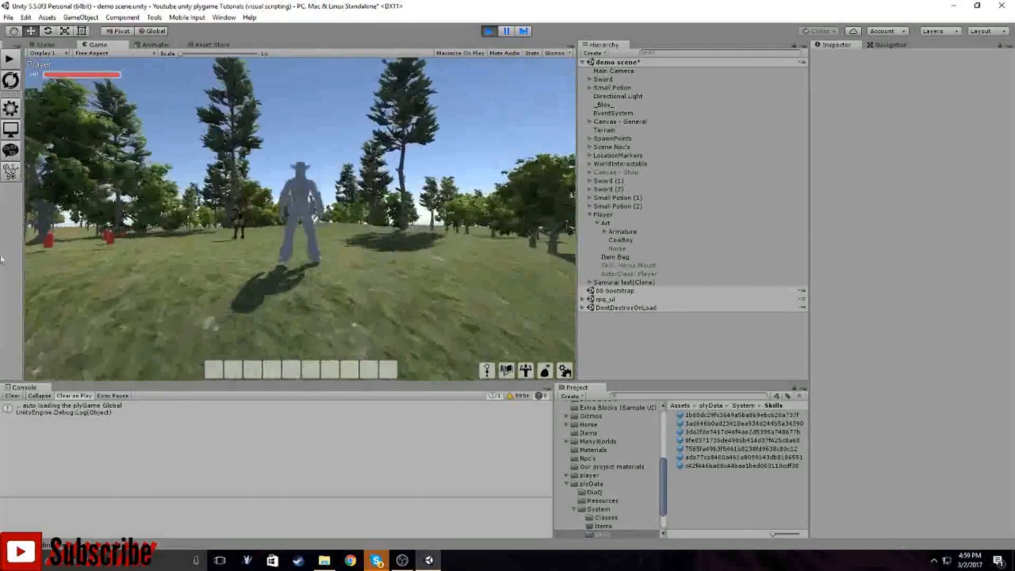
pyautogui.press('a')
pyautogui.click(211, 370)
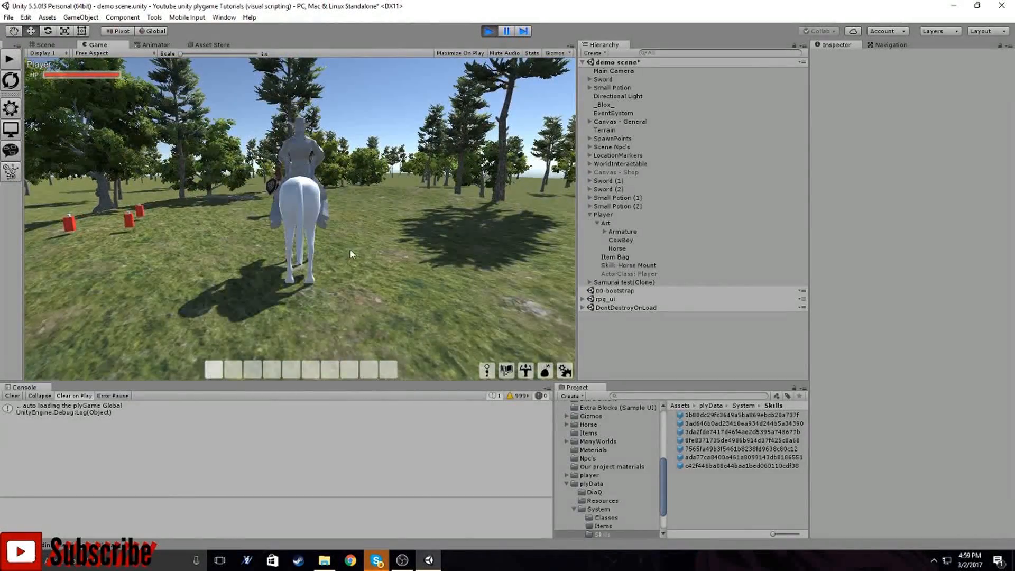
# Ride the horse across the hill and dismount from the action bar
pyautogui.press('w')
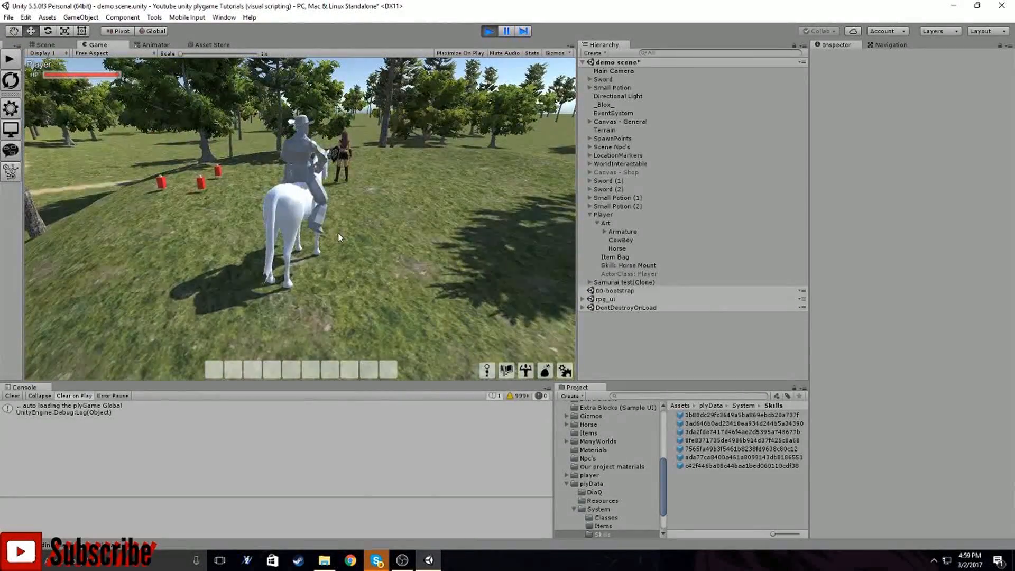
pyautogui.press('a')
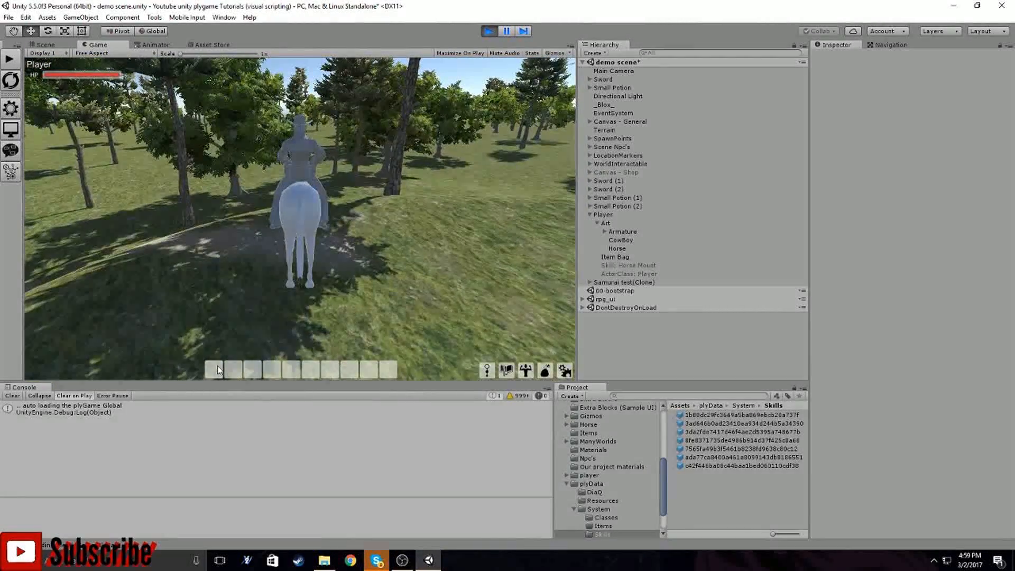
pyautogui.click(214, 370)
# Walk the cowboy on foot back toward the path crossing, and mount the horse from the action bar
pyautogui.moveTo(482, 242); pyautogui.dragTo(368, 251, button='right')
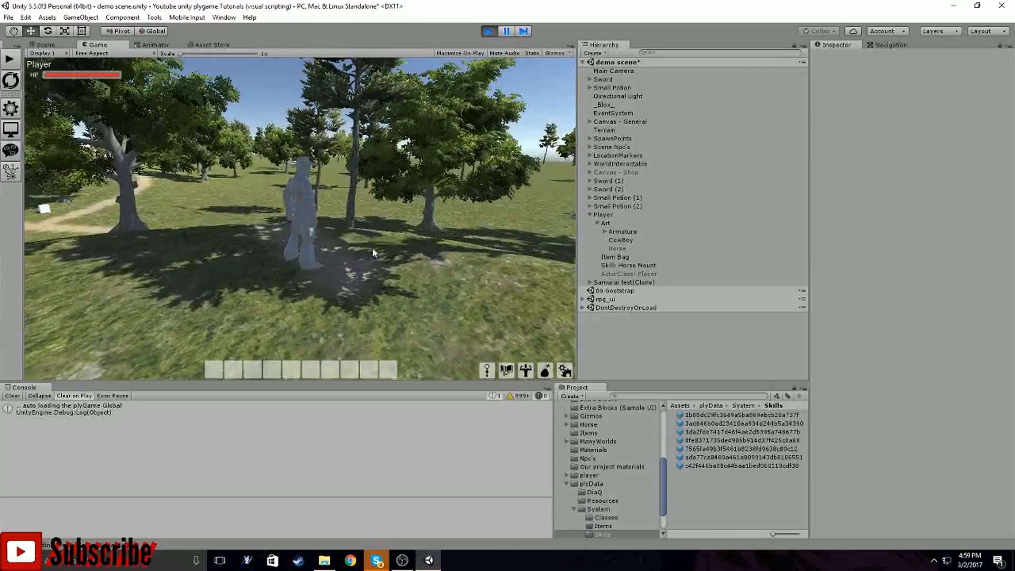
pyautogui.press('w')
pyautogui.press('w')
pyautogui.moveTo(347, 238); pyautogui.dragTo(327, 248, button='right')
pyautogui.press('w')
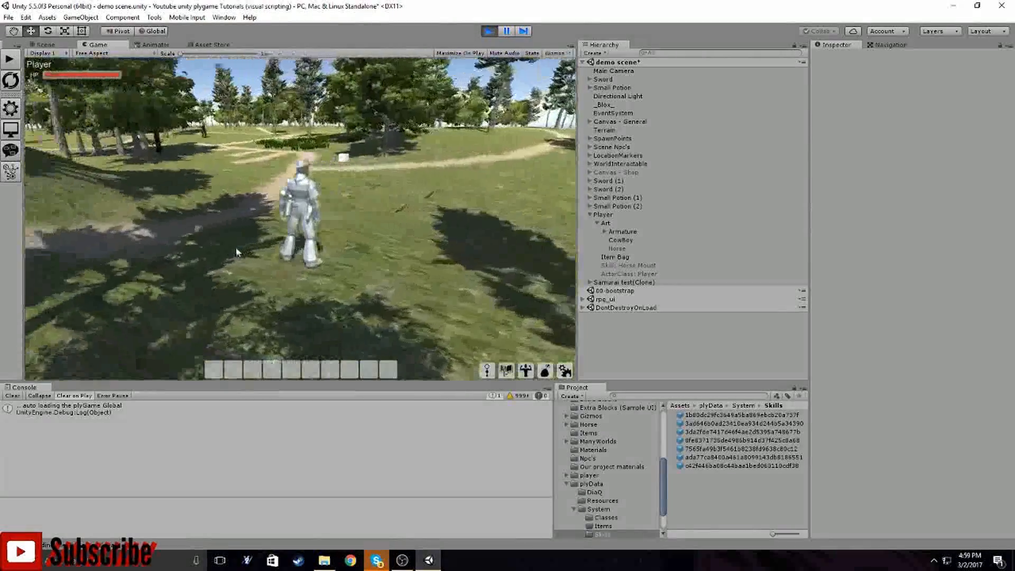
pyautogui.press('w')
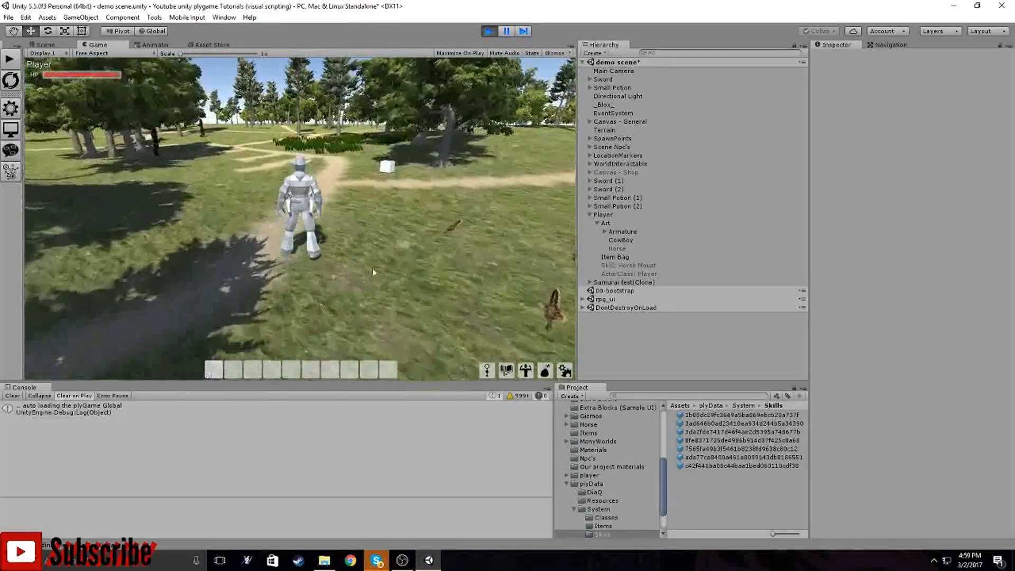
pyautogui.press('w')
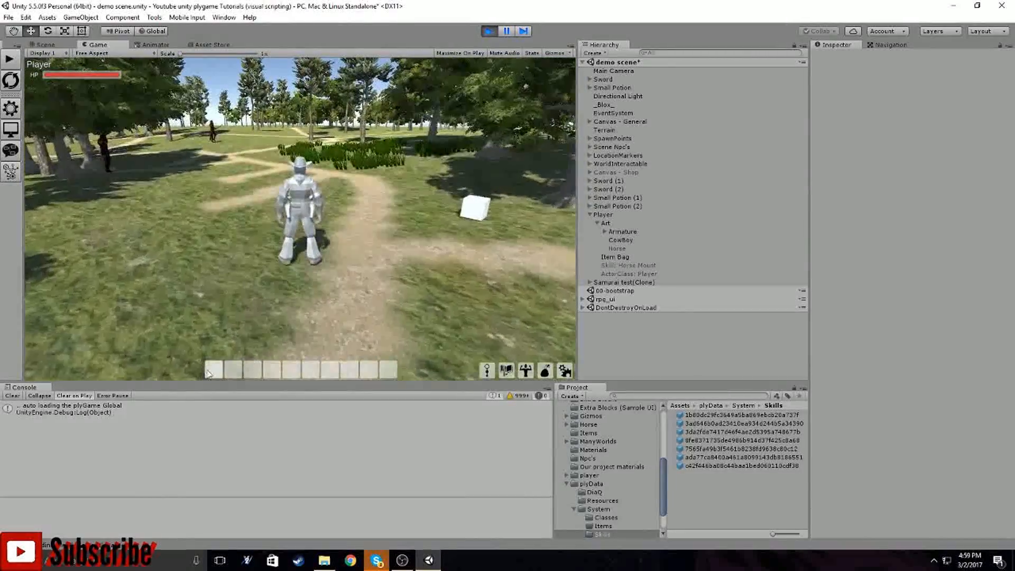
pyautogui.click(214, 372)
# Ride the horse along the path and through the grass, turn back, and dismount
pyautogui.press('w')
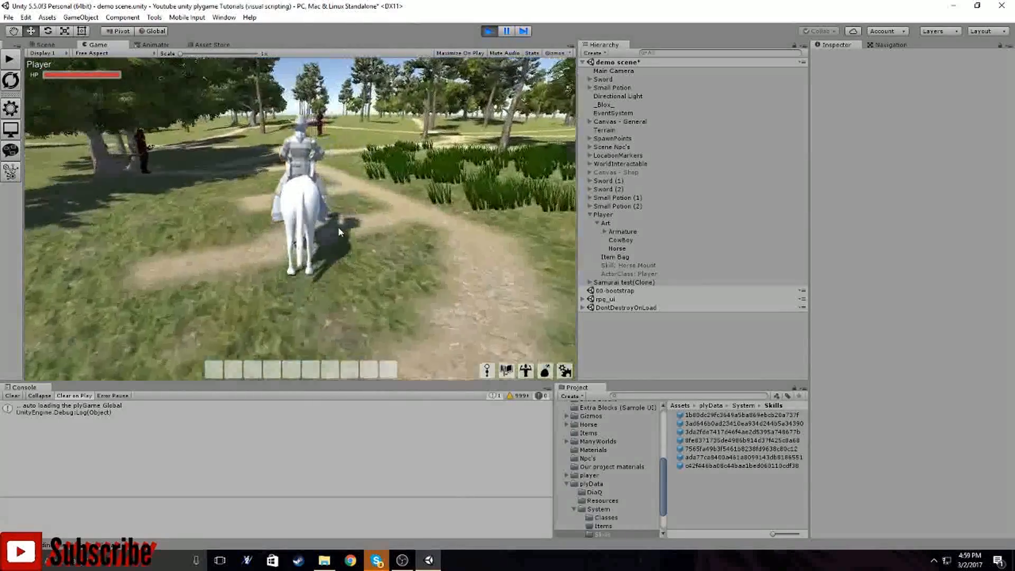
pyautogui.press('w')
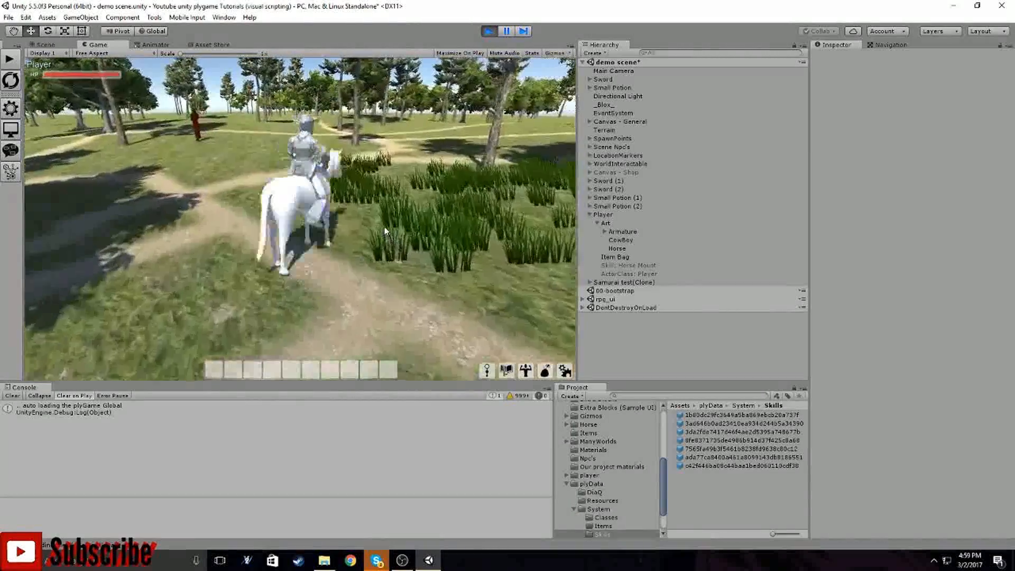
pyautogui.press('w')
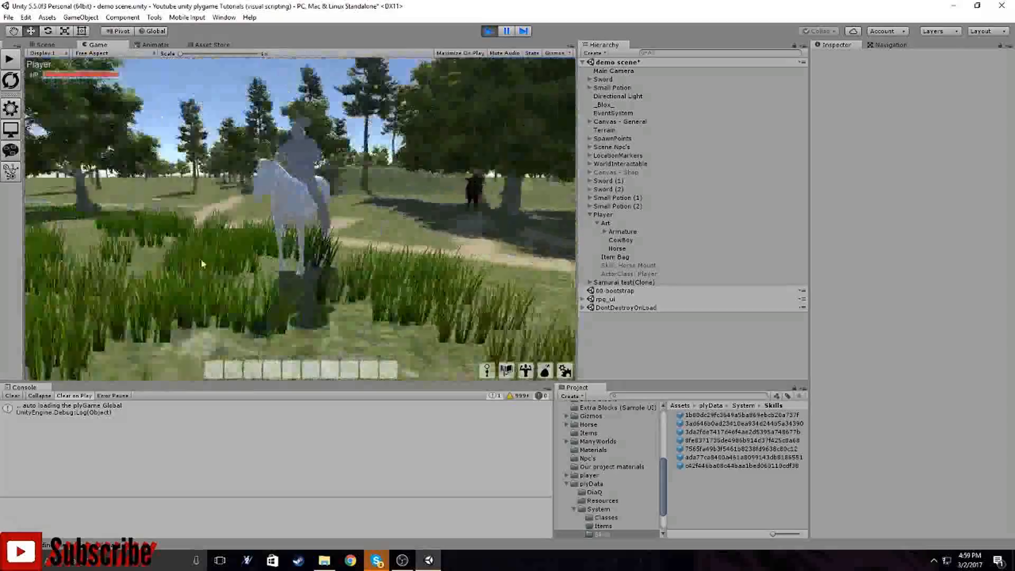
pyautogui.press('w')
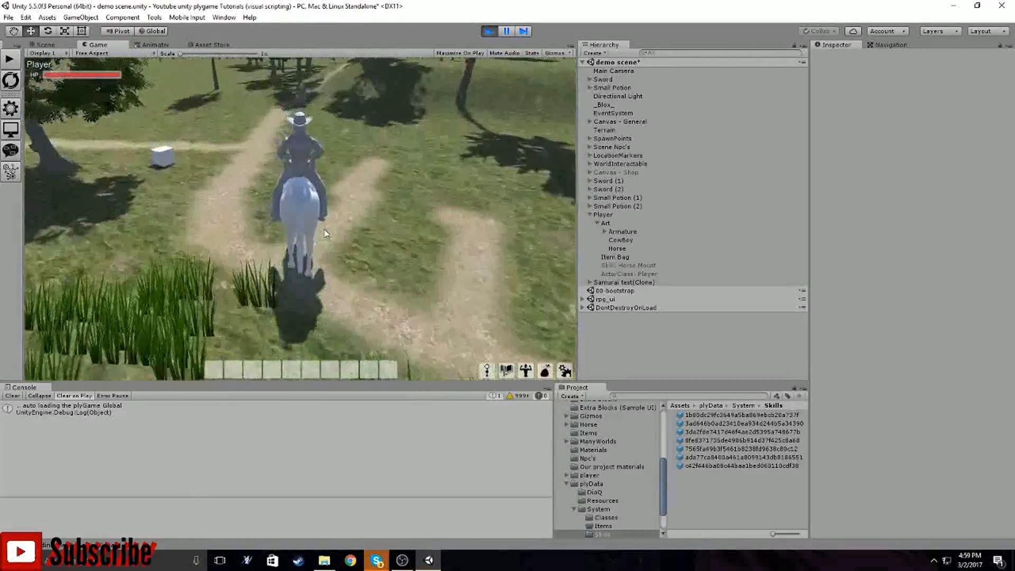
pyautogui.press('w')
pyautogui.press('h')
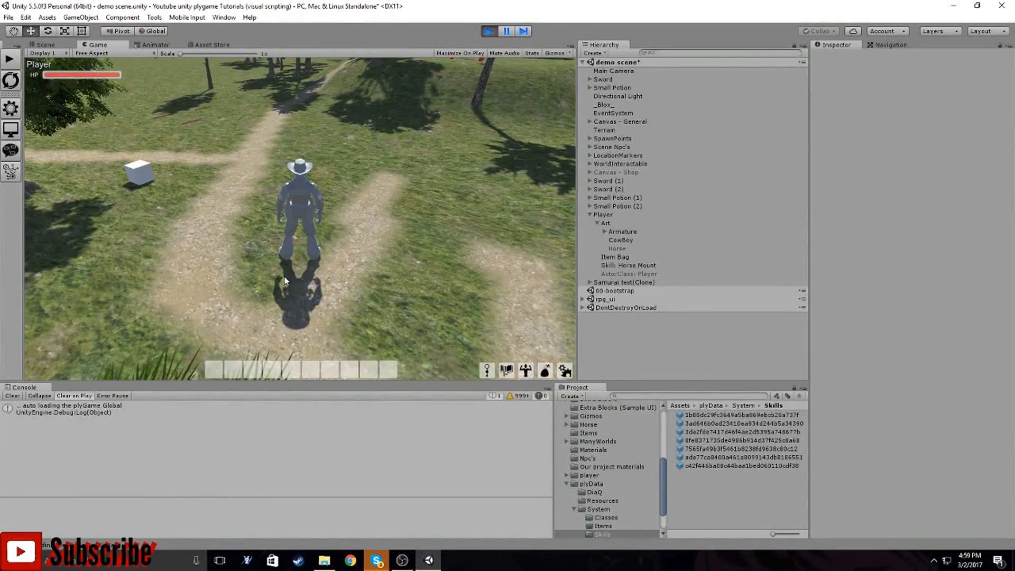
# Test the unmounted walk and turning near the path, and summon the horse again
pyautogui.press('d')
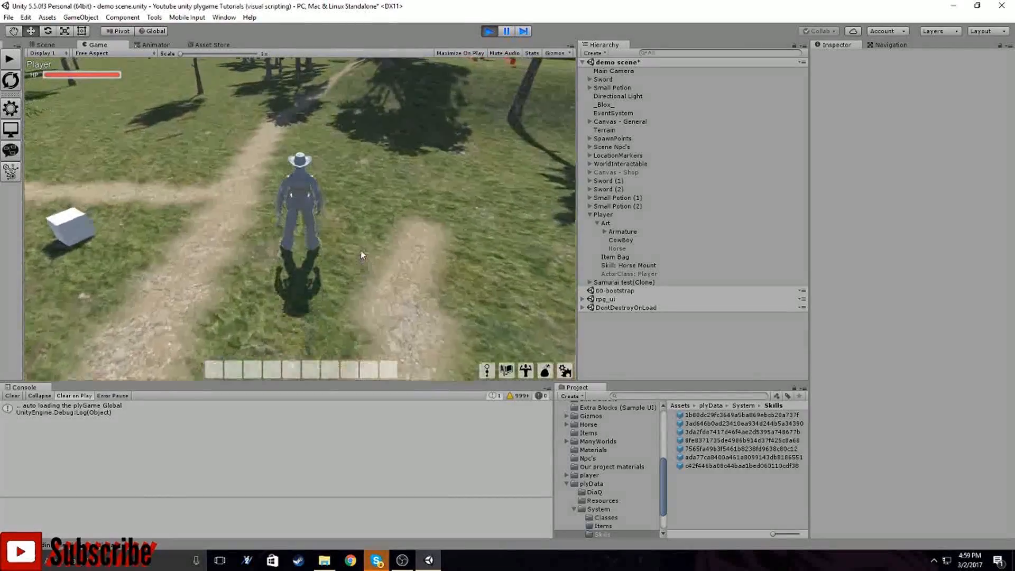
pyautogui.press('h')
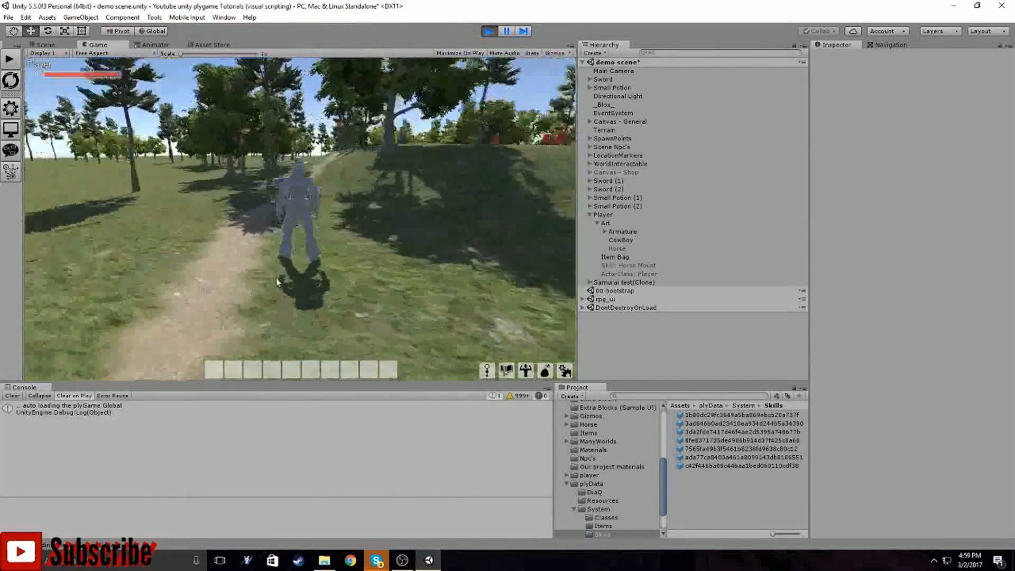
pyautogui.press('d')
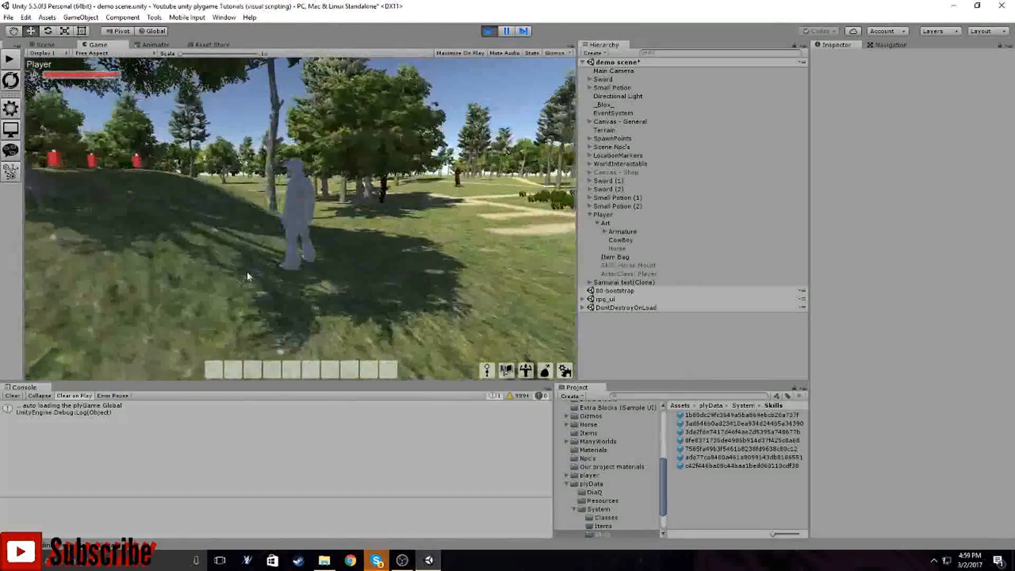
pyautogui.press('d')
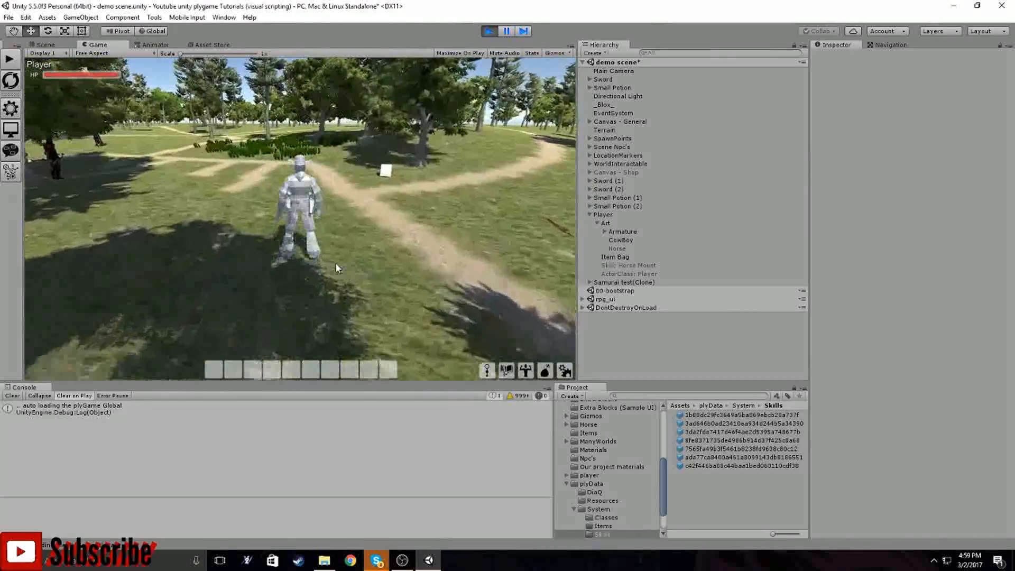
pyautogui.press('h')
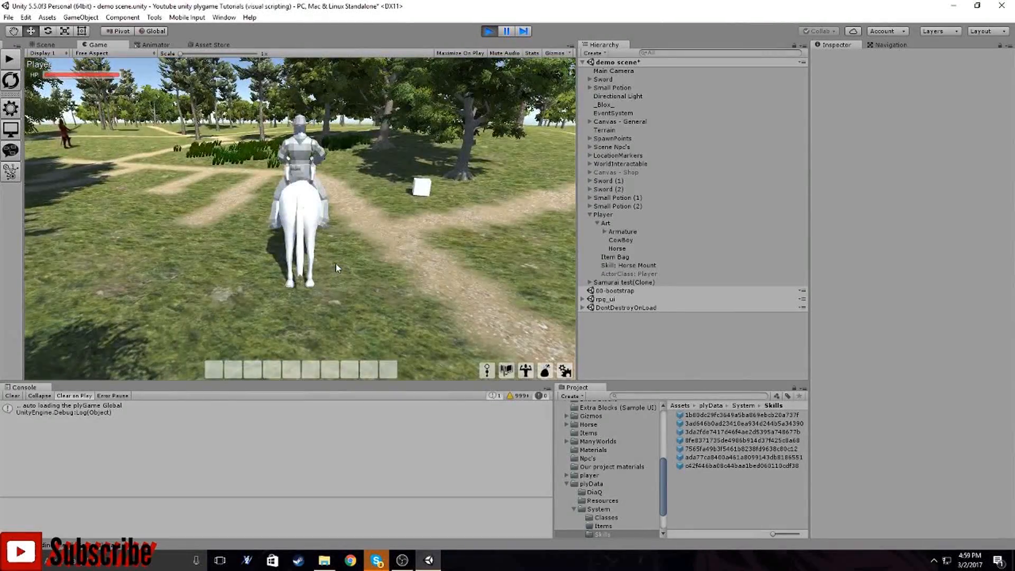
# Ride the horse sideways, orbit the camera to view the mounted animations from the side, and stop the game
pyautogui.press('d')
pyautogui.moveTo(216, 223); pyautogui.dragTo(390, 258, button='right')
pyautogui.press('d')
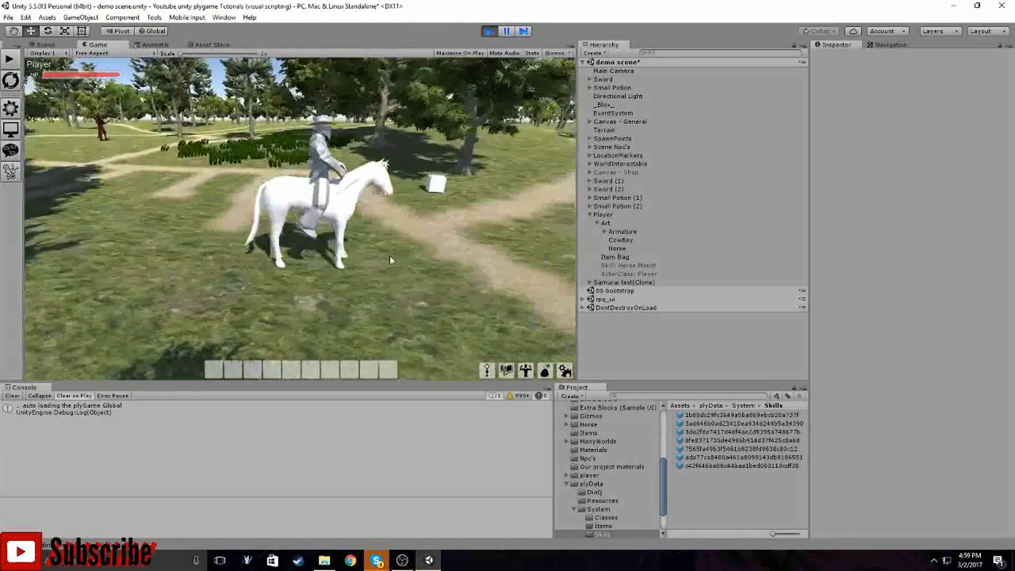
pyautogui.press('d')
pyautogui.press('d')
pyautogui.moveTo(364, 195); pyautogui.dragTo(497, 212, button='right')
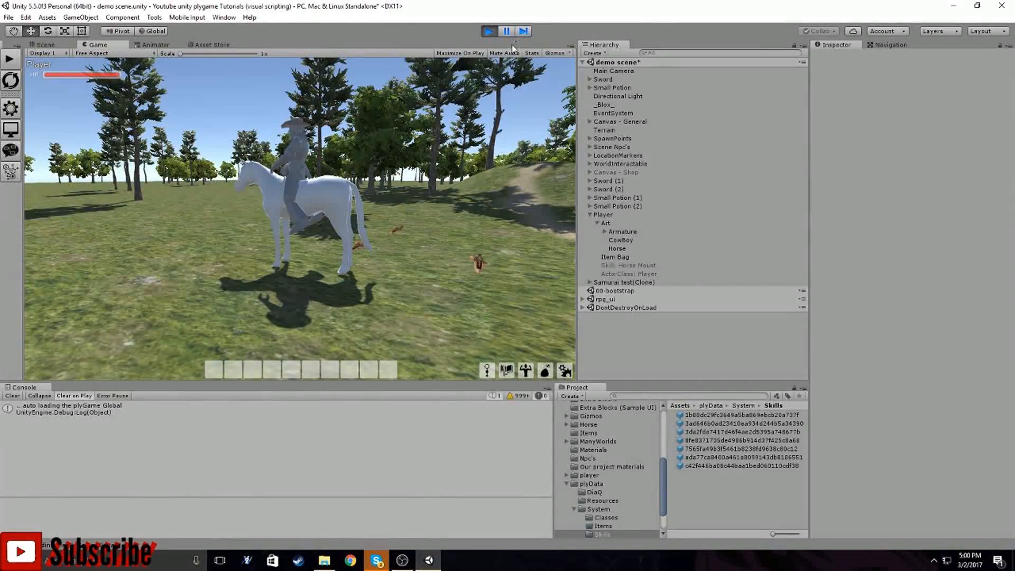
pyautogui.click(493, 31)
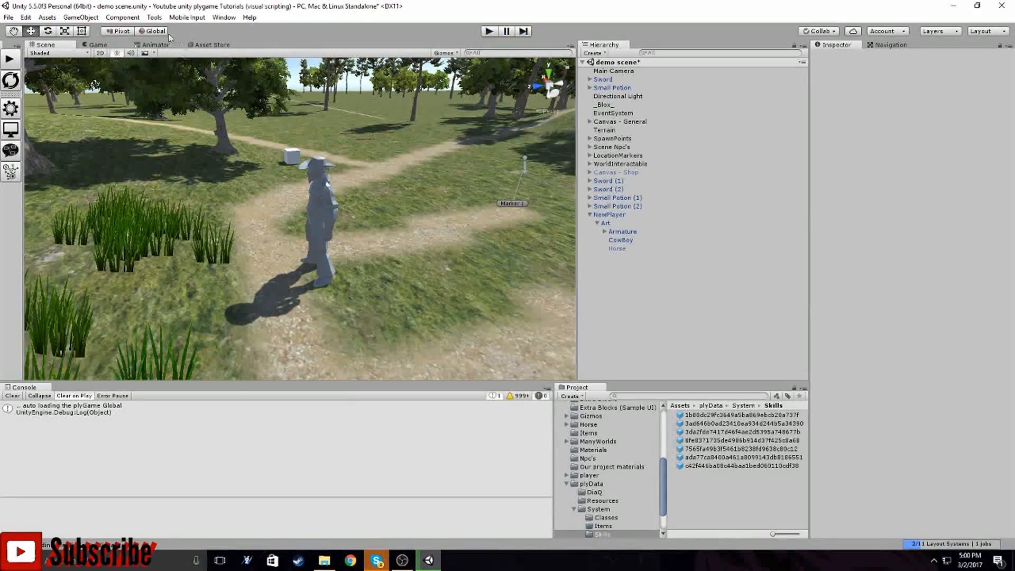
# Check the Speed conditions of both transitions between Blend Tree and Blend Tree 0 in the Animator's Base Layer
pyautogui.click(155, 45)
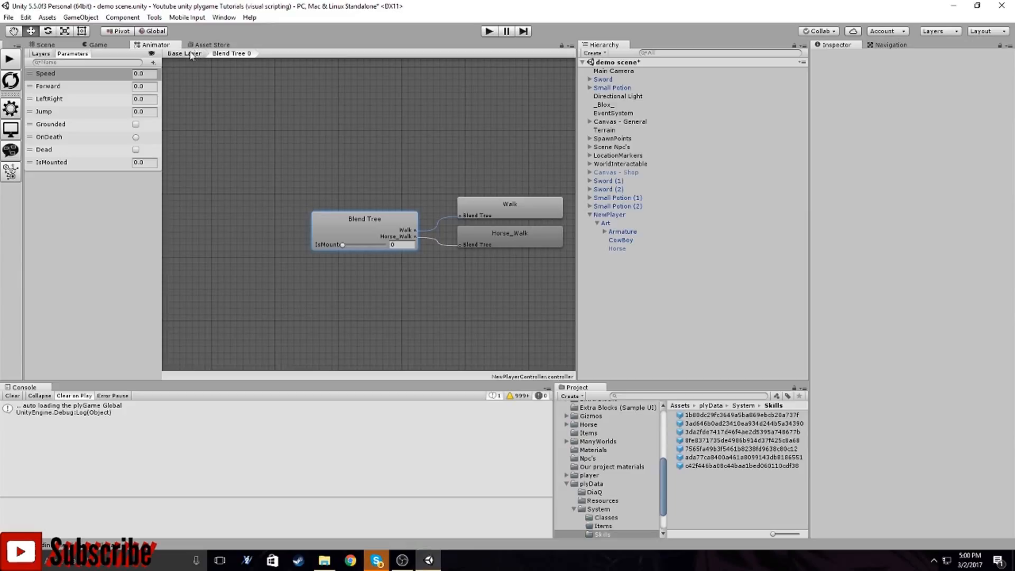
pyautogui.click(191, 54)
pyautogui.click(356, 218)
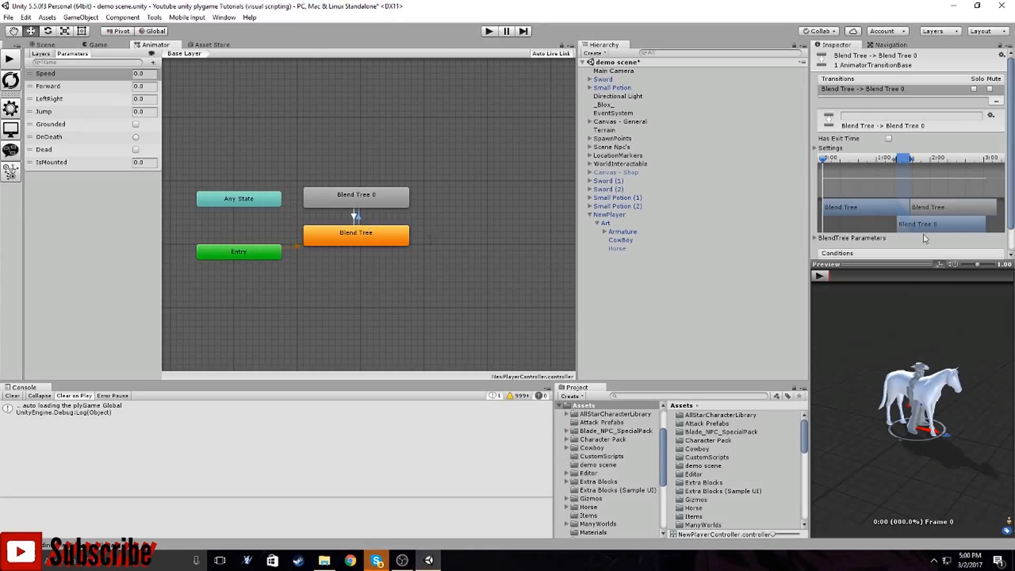
pyautogui.moveTo(920, 268); pyautogui.dragTo(946, 350)
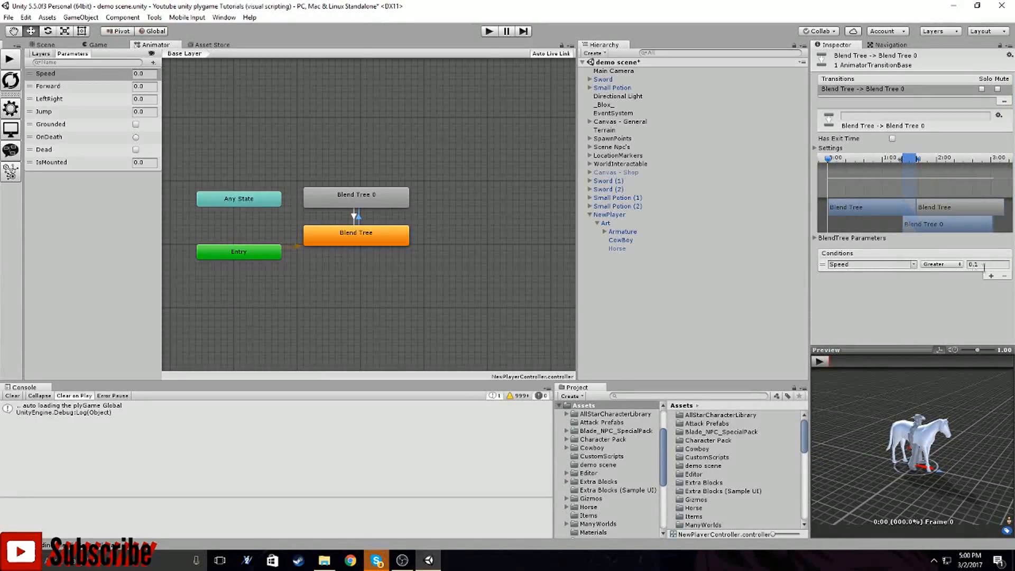
pyautogui.click(356, 217)
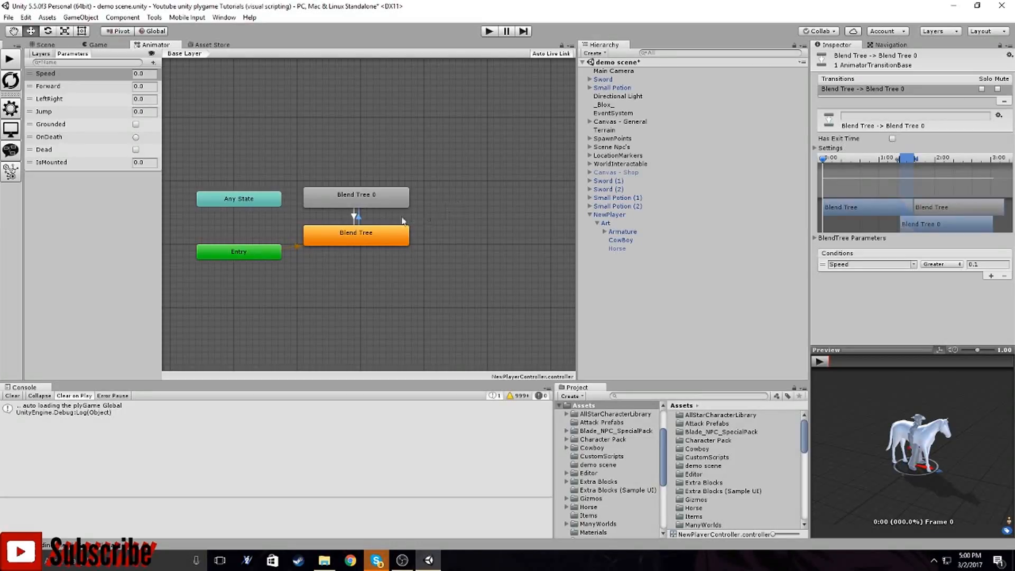
pyautogui.click(354, 216)
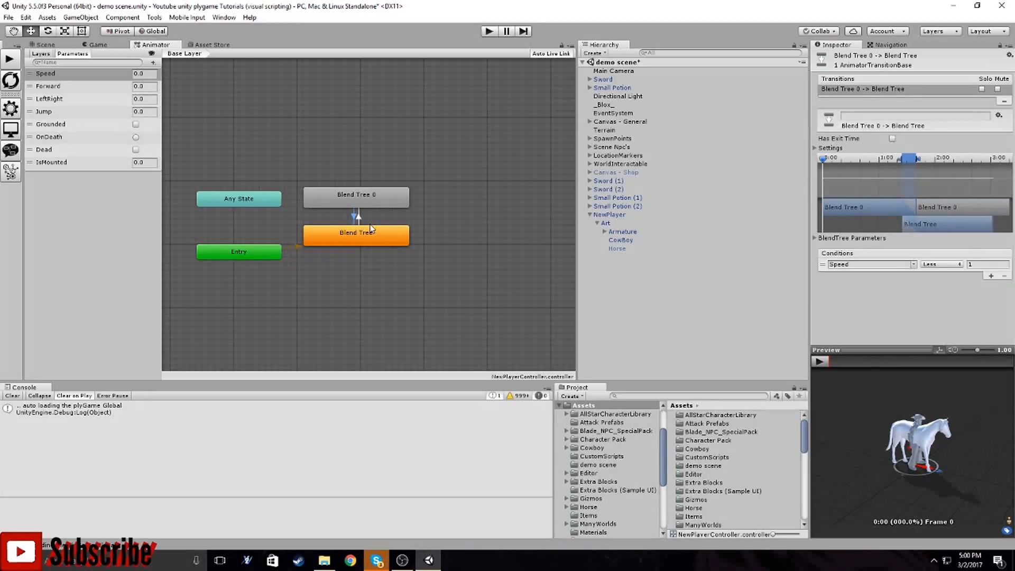